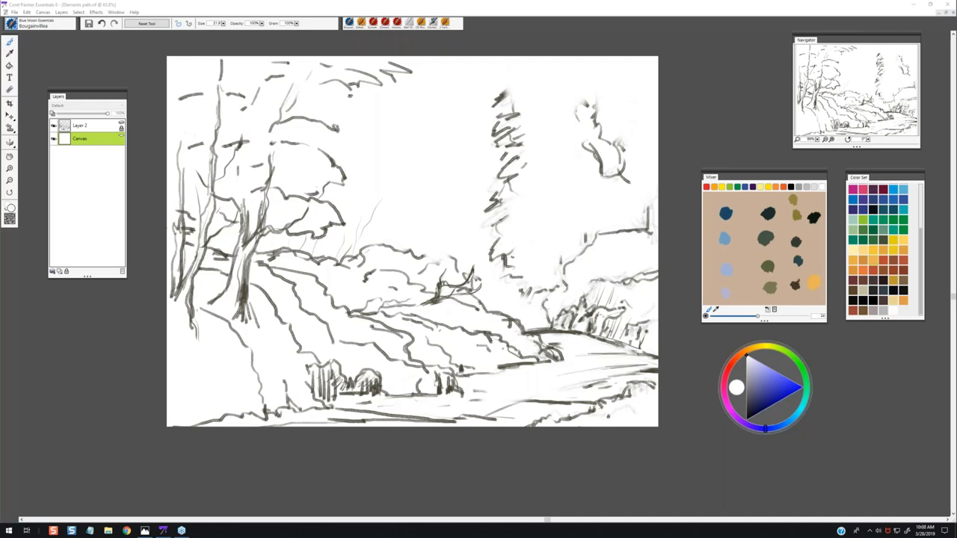
# Move the colour wheel panel directly above the Mixer panel, next to the Navigator
pyautogui.moveTo(778, 362); pyautogui.dragTo(742, 72)
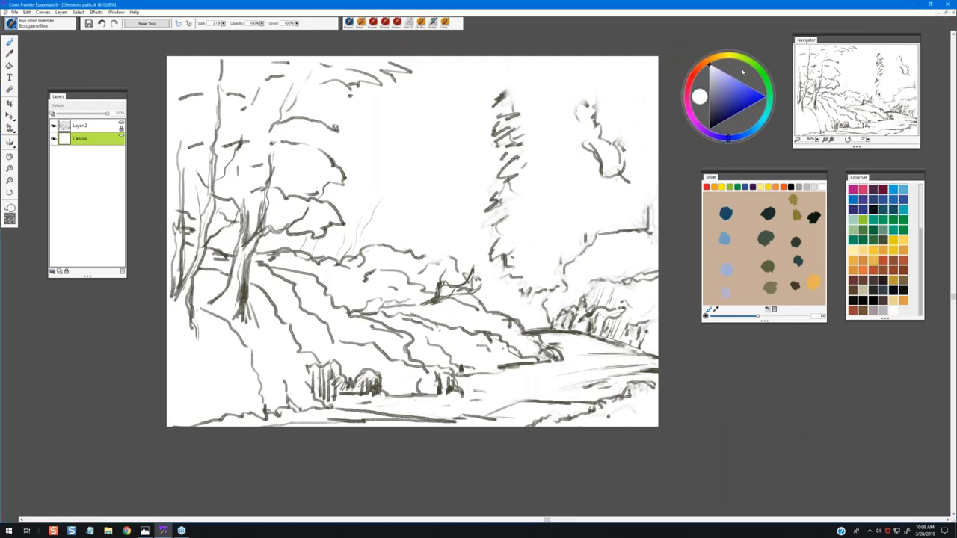
pyautogui.click(116, 13)
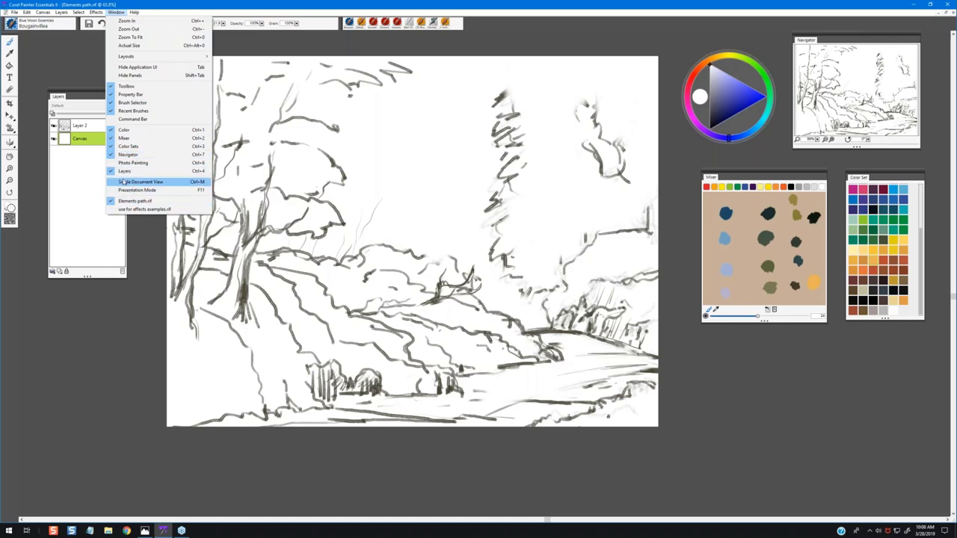
pyautogui.click(94, 349)
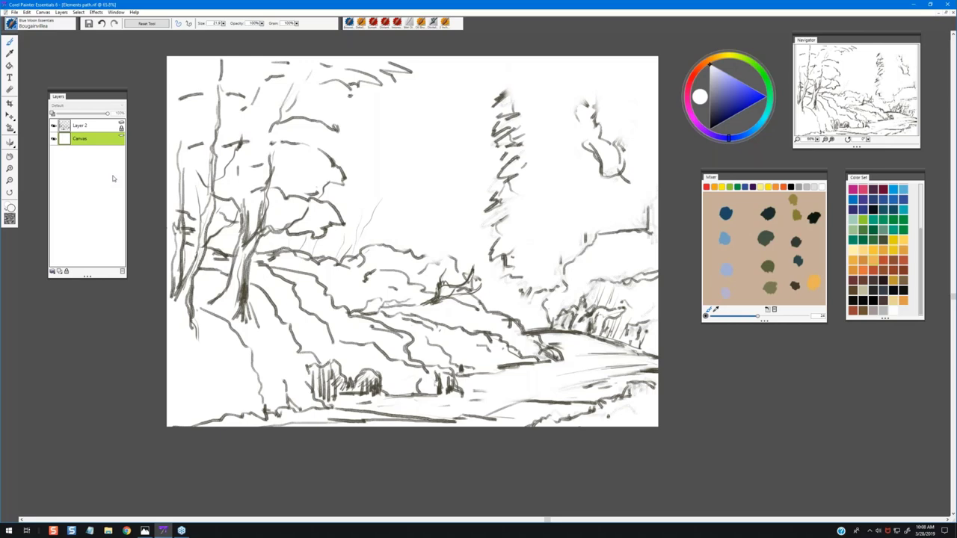
# Select the sketch layer, Layer 2, and examine its composite method options around Multiply
pyautogui.click(88, 131)
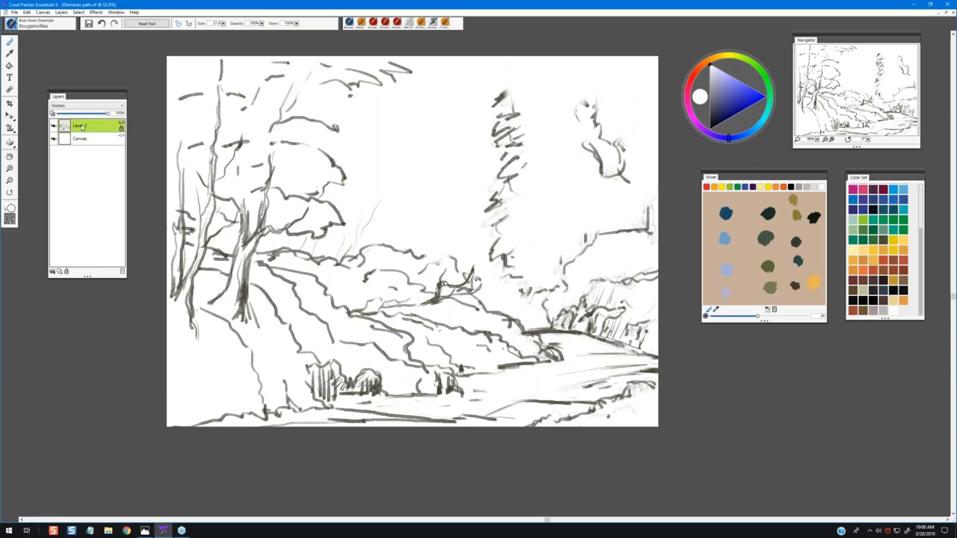
pyautogui.click(121, 128)
pyautogui.click(71, 108)
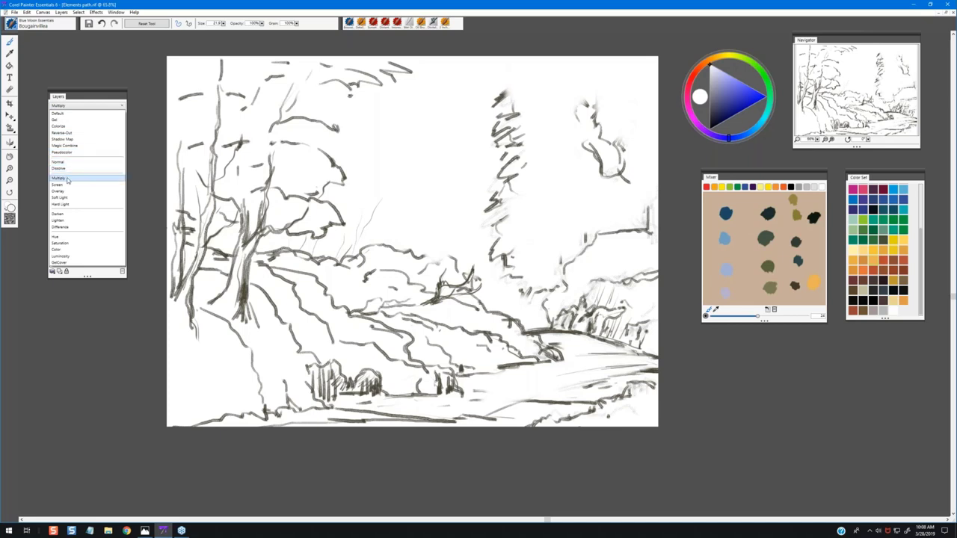
pyautogui.click(88, 108)
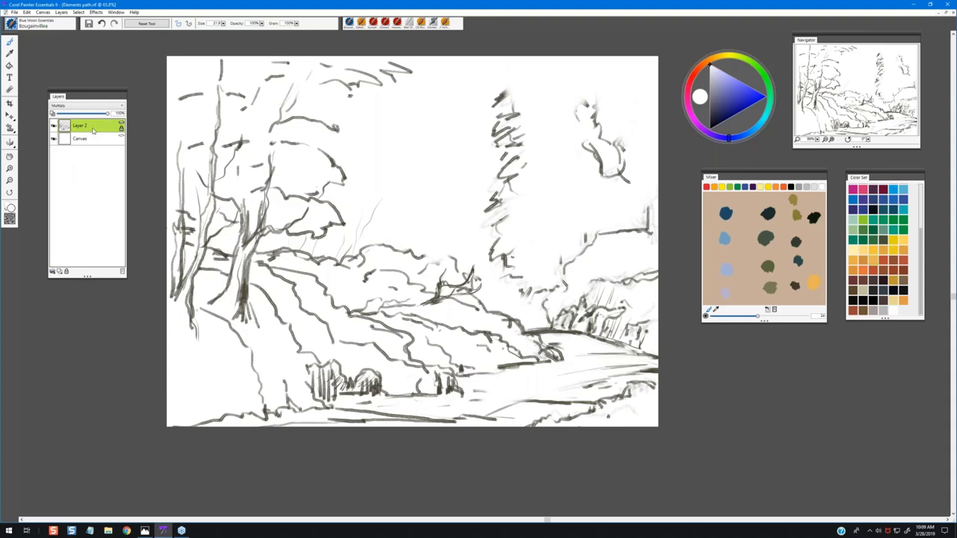
# Sample the dark blue swatch from the Mixer and fill the Canvas with the current colour at 100% opacity
pyautogui.click(90, 139)
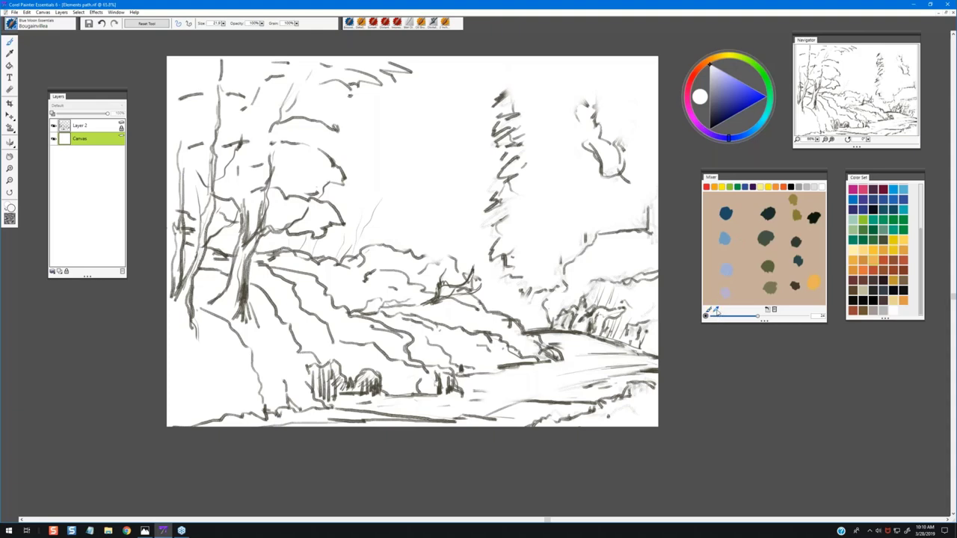
pyautogui.click(716, 311)
pyautogui.moveTo(722, 89)
pyautogui.mouseDown()
pyautogui.moveTo(735, 92)
pyautogui.moveTo(724, 89)
pyautogui.mouseUp()
pyautogui.click(729, 212)
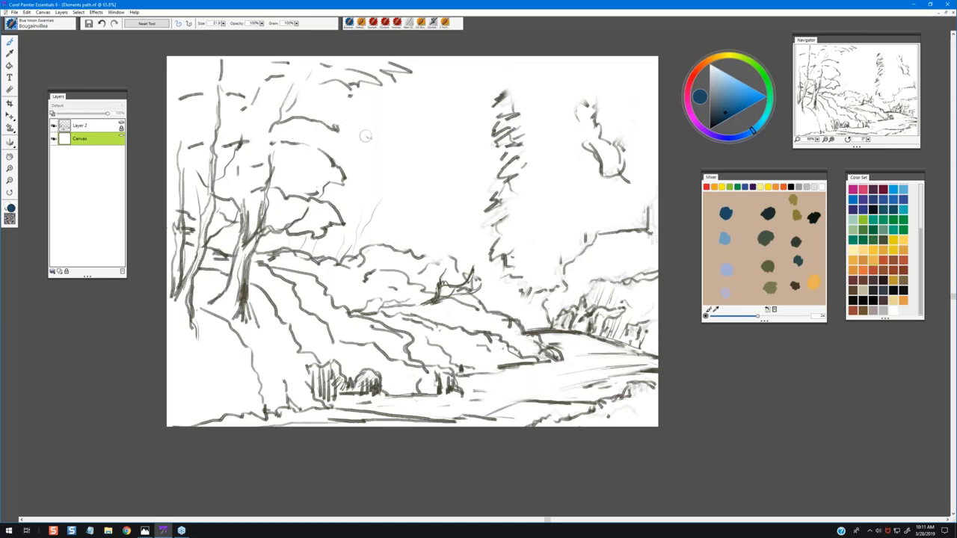
pyautogui.hotkey('ctrl', 'f')
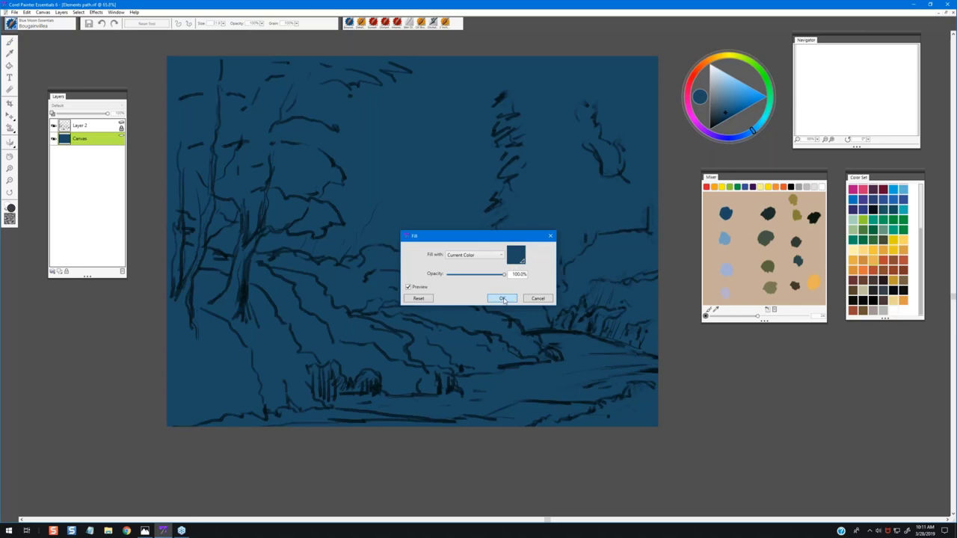
pyautogui.click(503, 299)
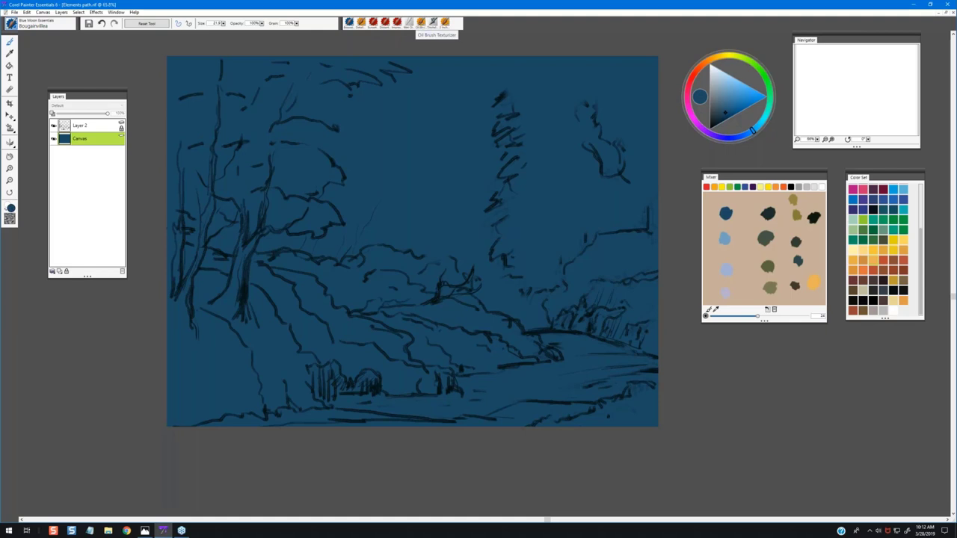
# Switch to the Oil Brush Texturizer and try a light blue patch over the right side of the landscape
pyautogui.click(421, 23)
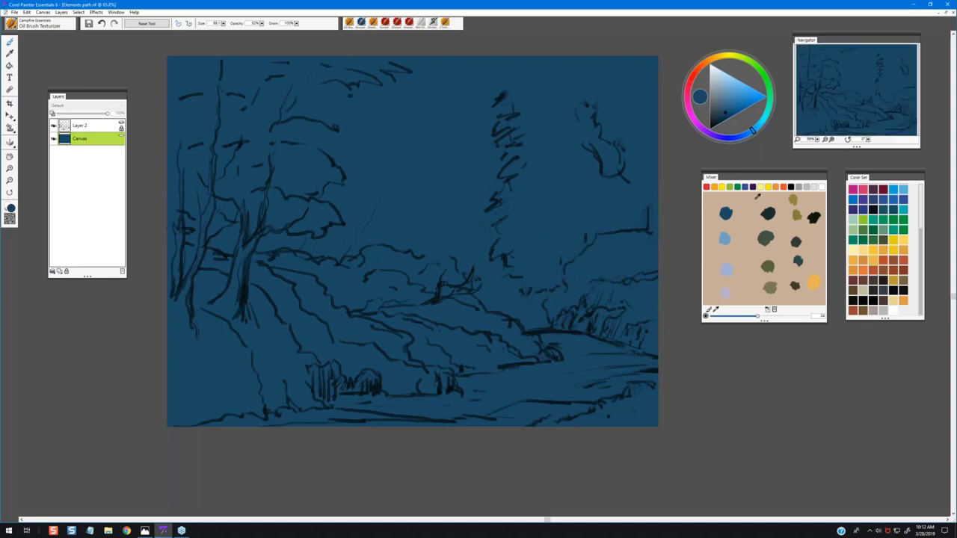
pyautogui.click(726, 237)
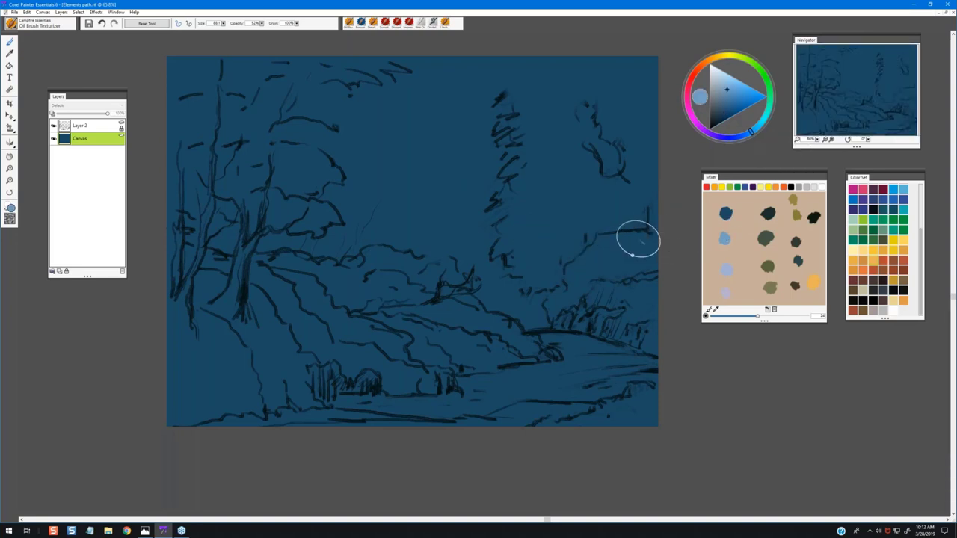
pyautogui.moveTo(579, 231)
pyautogui.mouseDown()
pyautogui.moveTo(522, 249)
pyautogui.moveTo(579, 231)
pyautogui.moveTo(620, 239)
pyautogui.moveTo(620, 253)
pyautogui.moveTo(587, 256)
pyautogui.moveTo(611, 203)
pyautogui.moveTo(558, 216)
pyautogui.moveTo(626, 242)
pyautogui.mouseUp()
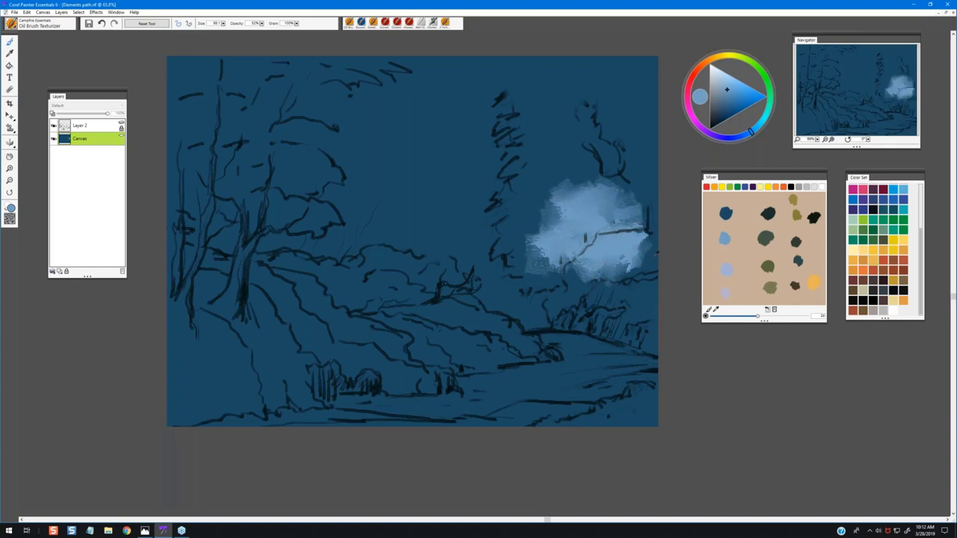
# Block in the tree masses on the right and left of the painting with dark green from the Mixer
pyautogui.click(725, 213)
pyautogui.click(770, 234)
pyautogui.moveTo(590, 201)
pyautogui.mouseDown()
pyautogui.moveTo(575, 259)
pyautogui.moveTo(551, 237)
pyautogui.moveTo(605, 286)
pyautogui.moveTo(547, 279)
pyautogui.moveTo(560, 301)
pyautogui.moveTo(632, 324)
pyautogui.moveTo(557, 323)
pyautogui.moveTo(636, 280)
pyautogui.mouseUp()
pyautogui.moveTo(498, 224)
pyautogui.mouseDown()
pyautogui.moveTo(623, 230)
pyautogui.moveTo(524, 259)
pyautogui.moveTo(551, 253)
pyautogui.moveTo(517, 229)
pyautogui.moveTo(614, 222)
pyautogui.moveTo(606, 188)
pyautogui.moveTo(586, 173)
pyautogui.moveTo(573, 68)
pyautogui.moveTo(553, 183)
pyautogui.moveTo(539, 167)
pyautogui.moveTo(538, 103)
pyautogui.moveTo(564, 196)
pyautogui.moveTo(544, 186)
pyautogui.moveTo(533, 200)
pyautogui.moveTo(617, 193)
pyautogui.moveTo(630, 129)
pyautogui.moveTo(648, 156)
pyautogui.moveTo(657, 224)
pyautogui.moveTo(634, 239)
pyautogui.moveTo(558, 228)
pyautogui.moveTo(548, 269)
pyautogui.moveTo(628, 319)
pyautogui.moveTo(588, 256)
pyautogui.moveTo(525, 233)
pyautogui.moveTo(568, 208)
pyautogui.moveTo(616, 229)
pyautogui.moveTo(546, 232)
pyautogui.moveTo(605, 241)
pyautogui.moveTo(563, 169)
pyautogui.moveTo(584, 131)
pyautogui.moveTo(606, 175)
pyautogui.moveTo(600, 108)
pyautogui.moveTo(630, 121)
pyautogui.moveTo(630, 67)
pyautogui.moveTo(578, 90)
pyautogui.moveTo(545, 124)
pyautogui.mouseUp()
pyautogui.moveTo(541, 120)
pyautogui.mouseDown()
pyautogui.moveTo(521, 147)
pyautogui.moveTo(584, 174)
pyautogui.moveTo(547, 174)
pyautogui.moveTo(521, 199)
pyautogui.moveTo(569, 265)
pyautogui.moveTo(635, 268)
pyautogui.moveTo(573, 291)
pyautogui.moveTo(582, 295)
pyautogui.moveTo(640, 252)
pyautogui.moveTo(630, 155)
pyautogui.moveTo(603, 119)
pyautogui.moveTo(519, 106)
pyautogui.moveTo(520, 119)
pyautogui.moveTo(578, 124)
pyautogui.moveTo(538, 224)
pyautogui.moveTo(521, 234)
pyautogui.moveTo(514, 177)
pyautogui.moveTo(526, 166)
pyautogui.moveTo(583, 242)
pyautogui.moveTo(571, 270)
pyautogui.moveTo(614, 314)
pyautogui.moveTo(668, 324)
pyautogui.moveTo(604, 188)
pyautogui.moveTo(638, 156)
pyautogui.moveTo(589, 96)
pyautogui.mouseUp()
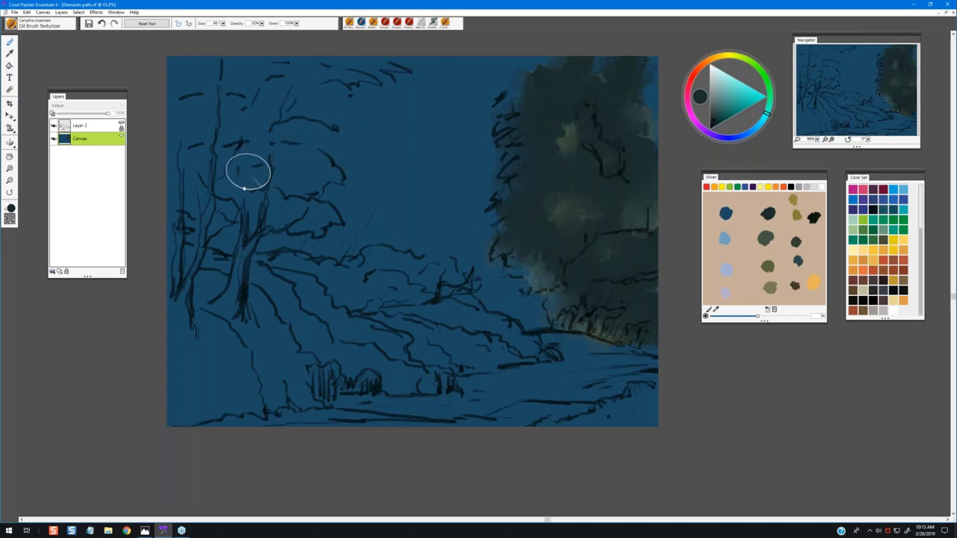
pyautogui.moveTo(246, 166)
pyautogui.mouseDown()
pyautogui.moveTo(250, 189)
pyautogui.moveTo(249, 224)
pyautogui.moveTo(235, 239)
pyautogui.moveTo(268, 235)
pyautogui.moveTo(176, 221)
pyautogui.moveTo(206, 183)
pyautogui.moveTo(197, 147)
pyautogui.moveTo(264, 183)
pyautogui.moveTo(308, 178)
pyautogui.moveTo(274, 188)
pyautogui.moveTo(300, 211)
pyautogui.moveTo(232, 147)
pyautogui.moveTo(287, 165)
pyautogui.moveTo(199, 136)
pyautogui.moveTo(228, 108)
pyautogui.moveTo(259, 135)
pyautogui.moveTo(244, 97)
pyautogui.moveTo(358, 72)
pyautogui.moveTo(270, 116)
pyautogui.moveTo(320, 155)
pyautogui.moveTo(288, 117)
pyautogui.moveTo(208, 75)
pyautogui.moveTo(346, 87)
pyautogui.moveTo(269, 216)
pyautogui.moveTo(202, 217)
pyautogui.moveTo(195, 200)
pyautogui.moveTo(200, 209)
pyautogui.moveTo(173, 205)
pyautogui.mouseUp()
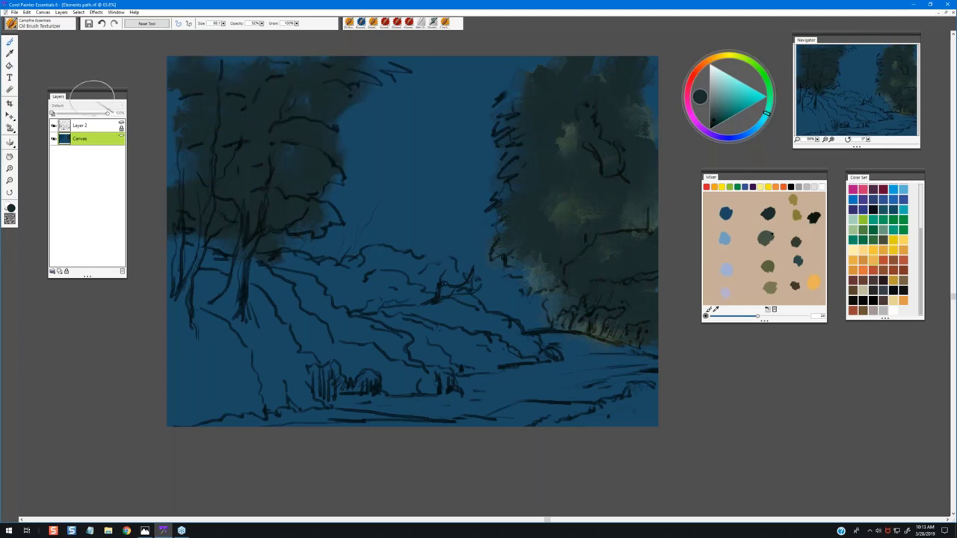
# Block in the hillside with grey-green and the path with a darker grey-green tone
pyautogui.moveTo(474, 337)
pyautogui.mouseDown()
pyautogui.moveTo(413, 292)
pyautogui.moveTo(439, 286)
pyautogui.moveTo(482, 351)
pyautogui.moveTo(567, 314)
pyautogui.moveTo(589, 321)
pyautogui.moveTo(573, 243)
pyautogui.mouseUp()
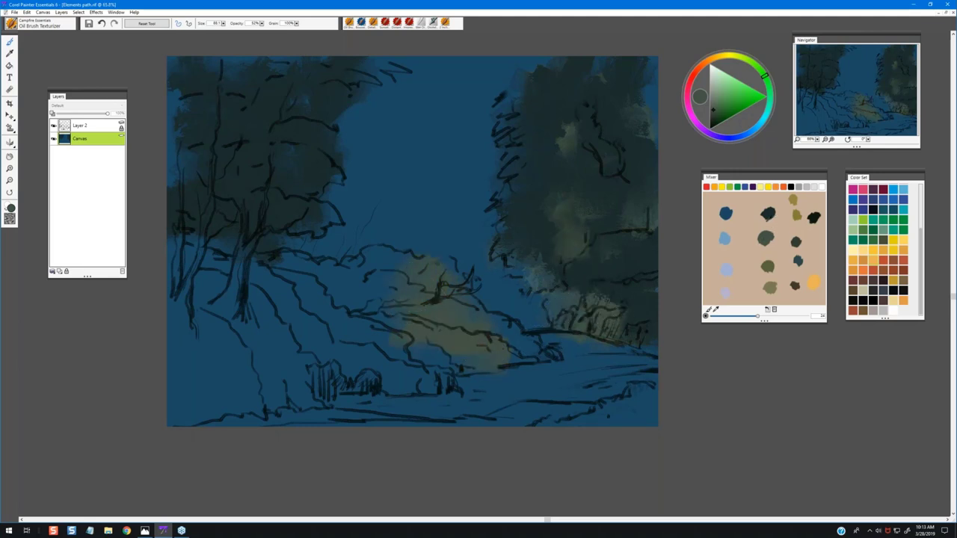
pyautogui.moveTo(341, 301)
pyautogui.mouseDown()
pyautogui.moveTo(350, 326)
pyautogui.moveTo(351, 269)
pyautogui.moveTo(372, 286)
pyautogui.moveTo(370, 310)
pyautogui.moveTo(358, 282)
pyautogui.moveTo(392, 306)
pyautogui.moveTo(362, 344)
pyautogui.moveTo(326, 281)
pyautogui.moveTo(291, 299)
pyautogui.moveTo(246, 262)
pyautogui.moveTo(228, 314)
pyautogui.moveTo(190, 288)
pyautogui.moveTo(216, 319)
pyautogui.moveTo(272, 264)
pyautogui.moveTo(302, 318)
pyautogui.moveTo(289, 345)
pyautogui.moveTo(367, 371)
pyautogui.moveTo(438, 363)
pyautogui.moveTo(487, 323)
pyautogui.moveTo(366, 303)
pyautogui.moveTo(282, 314)
pyautogui.moveTo(226, 356)
pyautogui.moveTo(177, 294)
pyautogui.moveTo(212, 264)
pyautogui.moveTo(256, 364)
pyautogui.moveTo(235, 392)
pyautogui.moveTo(442, 348)
pyautogui.moveTo(478, 331)
pyautogui.moveTo(604, 307)
pyautogui.moveTo(609, 317)
pyautogui.moveTo(632, 282)
pyautogui.moveTo(555, 283)
pyautogui.moveTo(632, 287)
pyautogui.mouseUp()
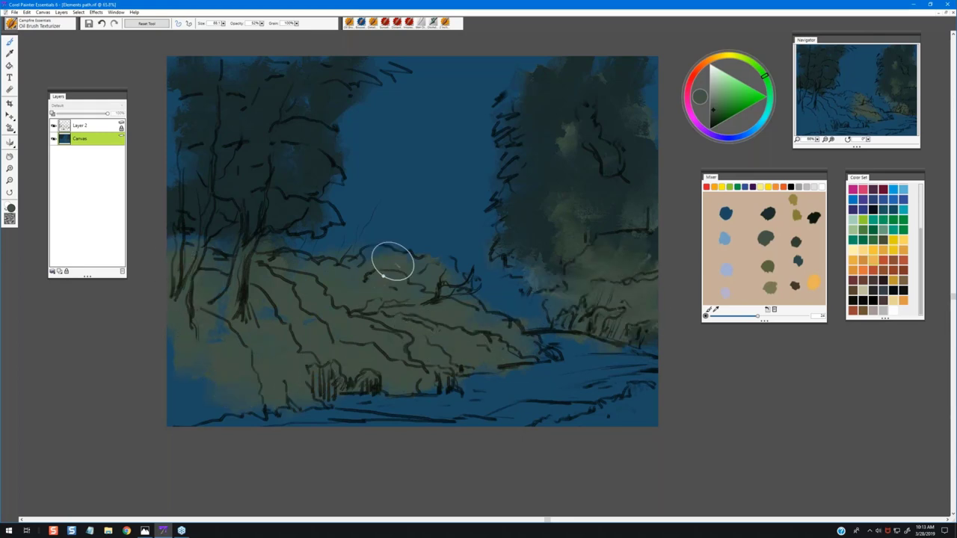
pyautogui.moveTo(225, 326)
pyautogui.mouseDown()
pyautogui.moveTo(179, 405)
pyautogui.moveTo(213, 331)
pyautogui.moveTo(222, 388)
pyautogui.moveTo(269, 397)
pyautogui.moveTo(340, 374)
pyautogui.moveTo(257, 309)
pyautogui.mouseUp()
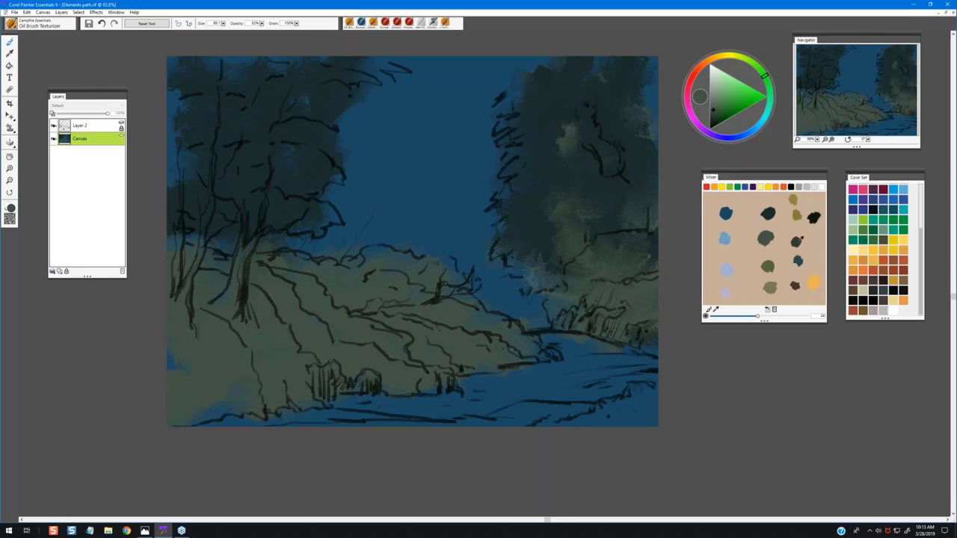
pyautogui.moveTo(602, 341)
pyautogui.mouseDown()
pyautogui.moveTo(575, 390)
pyautogui.moveTo(592, 364)
pyautogui.moveTo(563, 348)
pyautogui.moveTo(632, 365)
pyautogui.moveTo(408, 410)
pyautogui.moveTo(537, 406)
pyautogui.moveTo(578, 392)
pyautogui.moveTo(395, 408)
pyautogui.mouseUp()
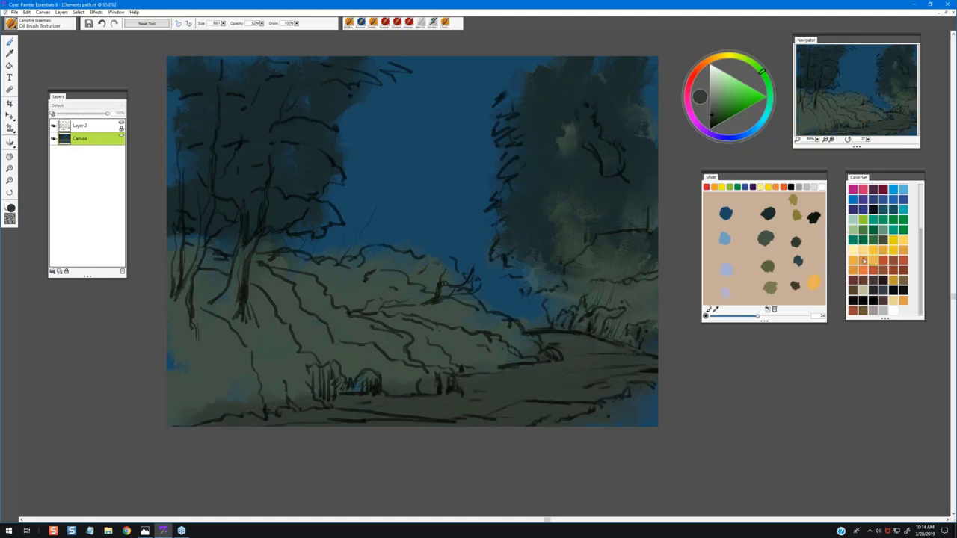
# Add olive-yellow patches to the lower-right bank, the right-hand bushes and the hillside edge beside the path
pyautogui.click(796, 215)
pyautogui.moveTo(649, 386)
pyautogui.mouseDown()
pyautogui.moveTo(589, 433)
pyautogui.moveTo(642, 430)
pyautogui.moveTo(538, 436)
pyautogui.mouseUp()
pyautogui.moveTo(634, 366)
pyautogui.mouseDown()
pyautogui.moveTo(645, 301)
pyautogui.moveTo(639, 318)
pyautogui.moveTo(655, 295)
pyautogui.moveTo(570, 324)
pyautogui.mouseUp()
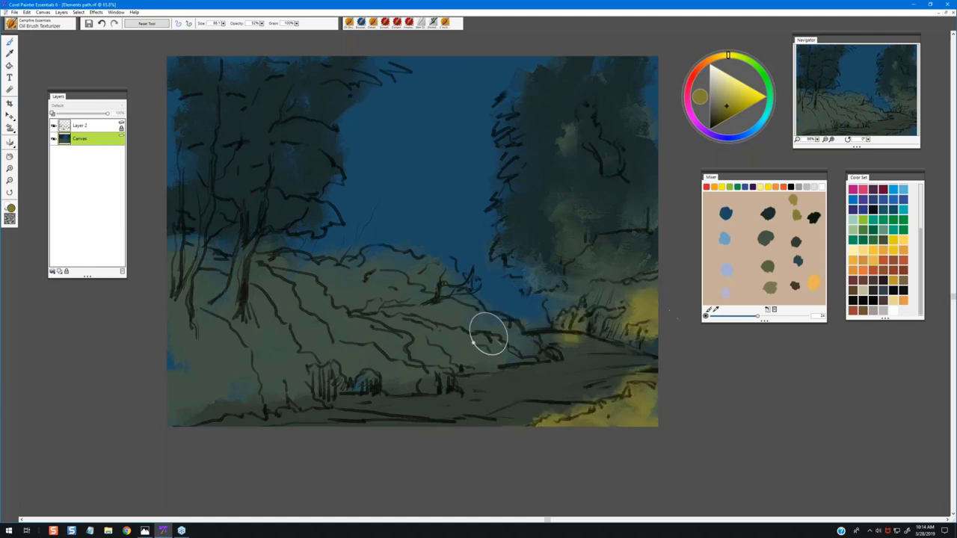
pyautogui.moveTo(504, 335); pyautogui.dragTo(437, 320)
pyautogui.moveTo(494, 351); pyautogui.dragTo(531, 340)
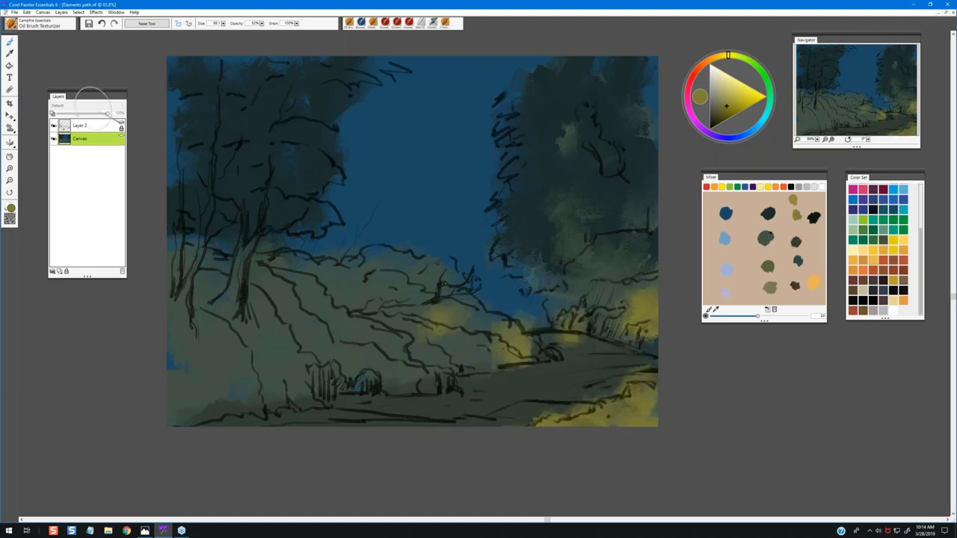
# Tone down the olive patches with grey-green from the Mixer, covering the hillside, banks and part of the right-hand trees
pyautogui.click(768, 233)
pyautogui.moveTo(628, 304); pyautogui.dragTo(641, 320)
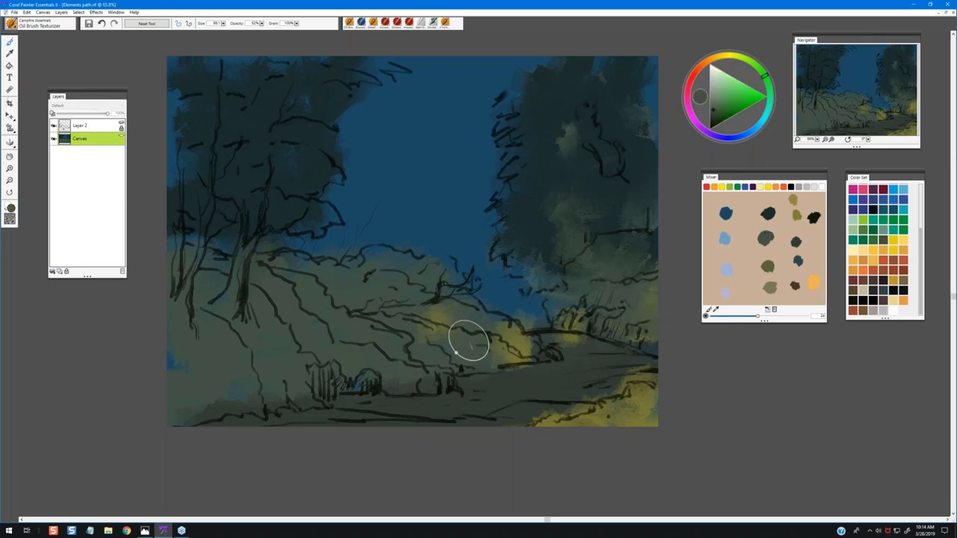
pyautogui.moveTo(468, 341)
pyautogui.mouseDown()
pyautogui.moveTo(427, 287)
pyautogui.moveTo(513, 337)
pyautogui.mouseUp()
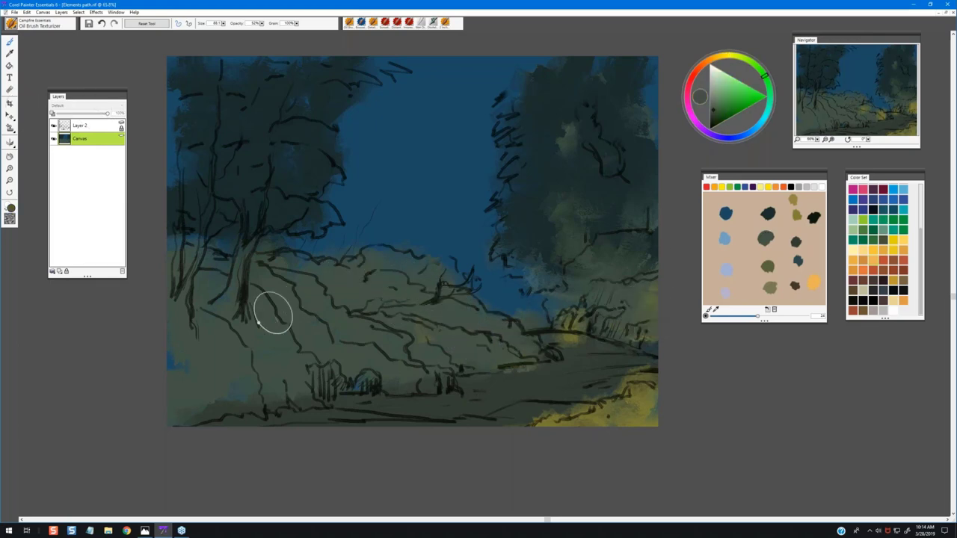
pyautogui.moveTo(194, 299)
pyautogui.mouseDown()
pyautogui.moveTo(211, 259)
pyautogui.moveTo(267, 292)
pyautogui.moveTo(229, 231)
pyautogui.moveTo(212, 260)
pyautogui.moveTo(291, 259)
pyautogui.mouseUp()
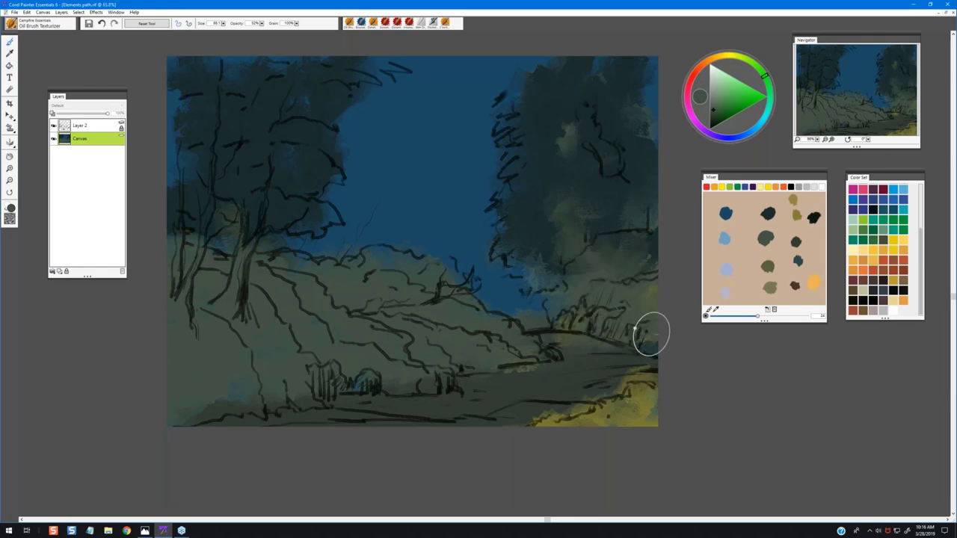
pyautogui.moveTo(650, 334)
pyautogui.mouseDown()
pyautogui.moveTo(633, 383)
pyautogui.moveTo(646, 389)
pyautogui.moveTo(649, 414)
pyautogui.moveTo(553, 426)
pyautogui.mouseUp()
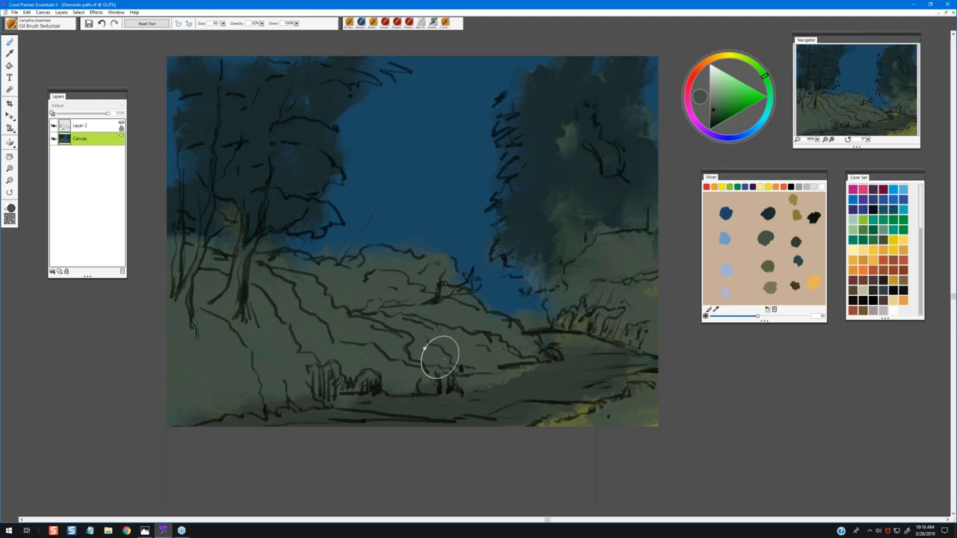
pyautogui.moveTo(641, 230)
pyautogui.mouseDown()
pyautogui.moveTo(635, 192)
pyautogui.moveTo(649, 122)
pyautogui.moveTo(619, 109)
pyautogui.moveTo(606, 75)
pyautogui.moveTo(639, 163)
pyautogui.mouseUp()
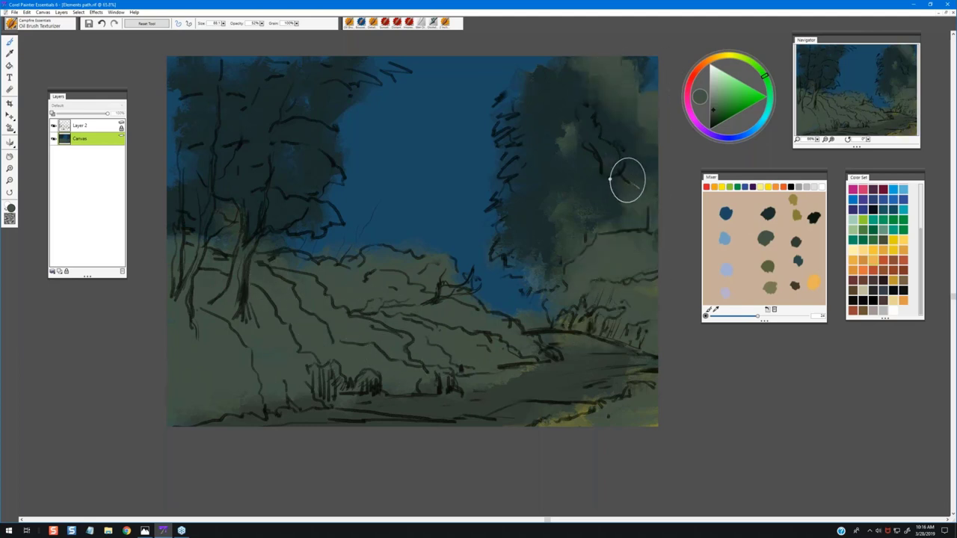
# Darken the right-hand trees and the undergrowth below them with sampled dark green and near-black from the Mixer
pyautogui.keyDown('alt'); pyautogui.click(600, 131); pyautogui.keyUp('alt')
pyautogui.moveTo(581, 85)
pyautogui.mouseDown()
pyautogui.moveTo(622, 71)
pyautogui.moveTo(639, 101)
pyautogui.moveTo(548, 66)
pyautogui.moveTo(524, 133)
pyautogui.mouseUp()
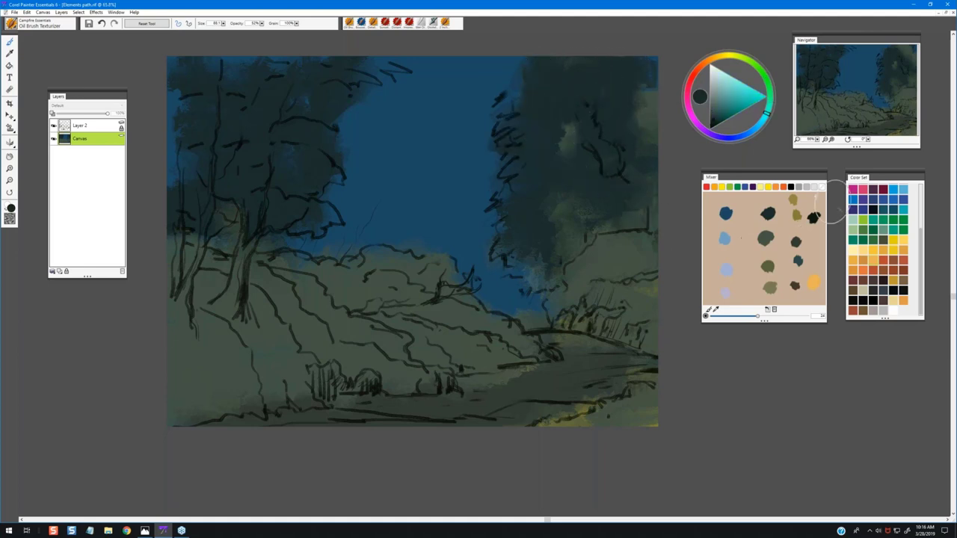
pyautogui.click(815, 218)
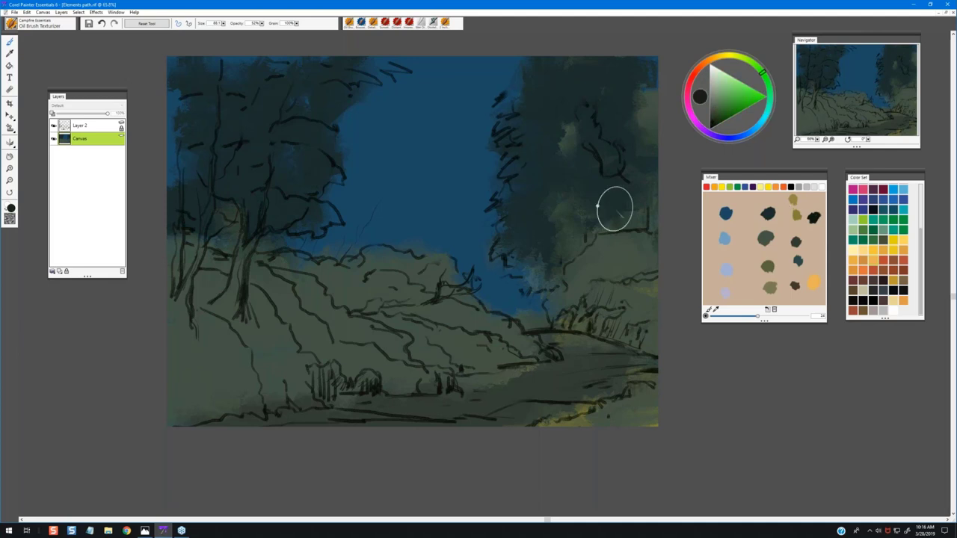
pyautogui.moveTo(614, 209)
pyautogui.mouseDown()
pyautogui.moveTo(592, 222)
pyautogui.moveTo(617, 262)
pyautogui.moveTo(636, 262)
pyautogui.moveTo(583, 264)
pyautogui.moveTo(598, 290)
pyautogui.moveTo(632, 284)
pyautogui.moveTo(634, 307)
pyautogui.moveTo(599, 276)
pyautogui.moveTo(574, 296)
pyautogui.moveTo(629, 296)
pyautogui.moveTo(639, 329)
pyautogui.mouseUp()
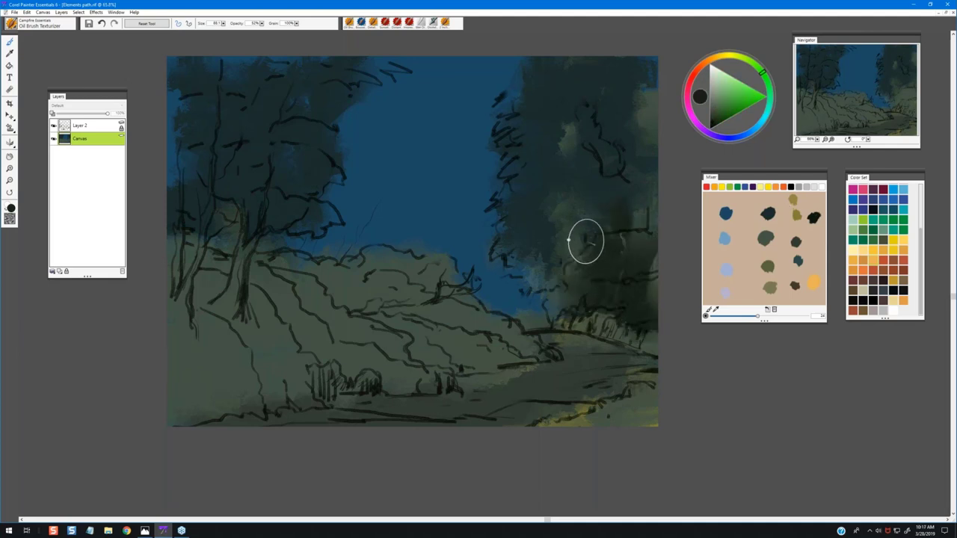
pyautogui.moveTo(587, 241)
pyautogui.mouseDown()
pyautogui.moveTo(641, 222)
pyautogui.moveTo(641, 159)
pyautogui.moveTo(612, 125)
pyautogui.moveTo(620, 139)
pyautogui.moveTo(626, 105)
pyautogui.moveTo(593, 176)
pyautogui.moveTo(602, 217)
pyautogui.moveTo(581, 226)
pyautogui.moveTo(590, 287)
pyautogui.moveTo(610, 311)
pyautogui.moveTo(645, 310)
pyautogui.moveTo(587, 286)
pyautogui.moveTo(552, 256)
pyautogui.moveTo(549, 264)
pyautogui.moveTo(538, 241)
pyautogui.moveTo(579, 230)
pyautogui.moveTo(608, 240)
pyautogui.moveTo(556, 203)
pyautogui.moveTo(530, 199)
pyautogui.moveTo(562, 189)
pyautogui.moveTo(604, 198)
pyautogui.moveTo(594, 216)
pyautogui.moveTo(582, 165)
pyautogui.moveTo(562, 155)
pyautogui.moveTo(568, 116)
pyautogui.moveTo(559, 99)
pyautogui.moveTo(582, 72)
pyautogui.moveTo(640, 85)
pyautogui.moveTo(610, 107)
pyautogui.moveTo(618, 106)
pyautogui.moveTo(586, 103)
pyautogui.moveTo(634, 168)
pyautogui.moveTo(620, 203)
pyautogui.moveTo(648, 323)
pyautogui.mouseUp()
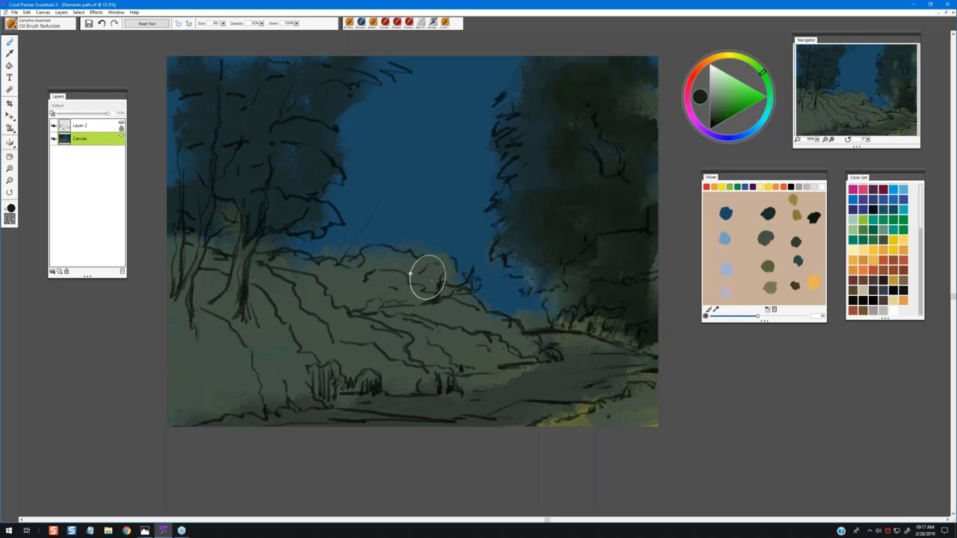
# Paint dark shadow patches on the hillside bushes, along the slope above the path and beneath the left trees
pyautogui.moveTo(421, 291); pyautogui.dragTo(399, 275)
pyautogui.moveTo(465, 345)
pyautogui.mouseDown()
pyautogui.moveTo(487, 357)
pyautogui.moveTo(509, 350)
pyautogui.mouseUp()
pyautogui.moveTo(412, 349)
pyautogui.mouseDown()
pyautogui.moveTo(362, 343)
pyautogui.moveTo(411, 341)
pyautogui.moveTo(390, 349)
pyautogui.moveTo(396, 335)
pyautogui.moveTo(379, 356)
pyautogui.moveTo(273, 355)
pyautogui.moveTo(121, 408)
pyautogui.moveTo(261, 357)
pyautogui.moveTo(235, 351)
pyautogui.moveTo(235, 320)
pyautogui.moveTo(240, 339)
pyautogui.moveTo(291, 364)
pyautogui.mouseUp()
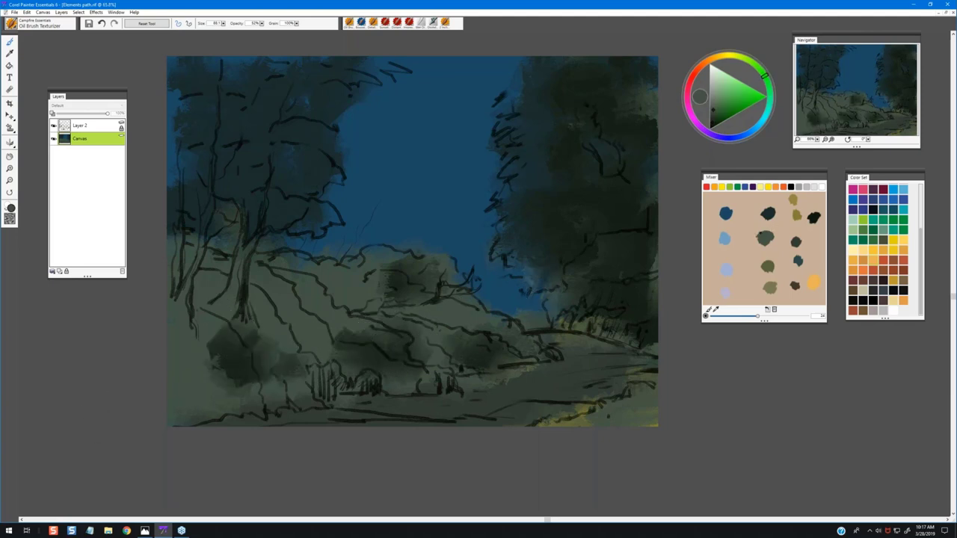
pyautogui.moveTo(224, 314); pyautogui.dragTo(250, 359)
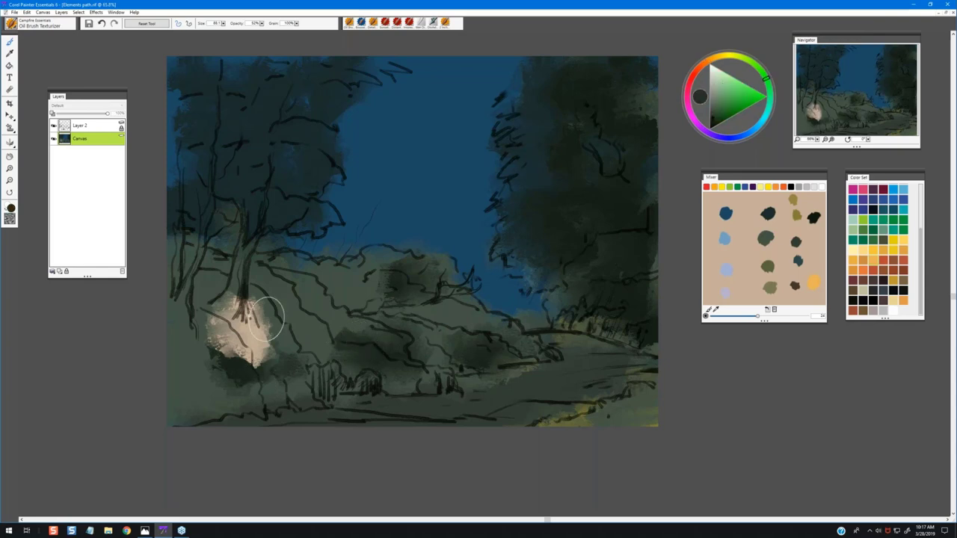
pyautogui.moveTo(267, 318)
pyautogui.mouseDown()
pyautogui.moveTo(225, 346)
pyautogui.moveTo(219, 331)
pyautogui.moveTo(317, 369)
pyautogui.moveTo(247, 368)
pyautogui.moveTo(195, 390)
pyautogui.moveTo(184, 345)
pyautogui.moveTo(219, 368)
pyautogui.moveTo(250, 344)
pyautogui.mouseUp()
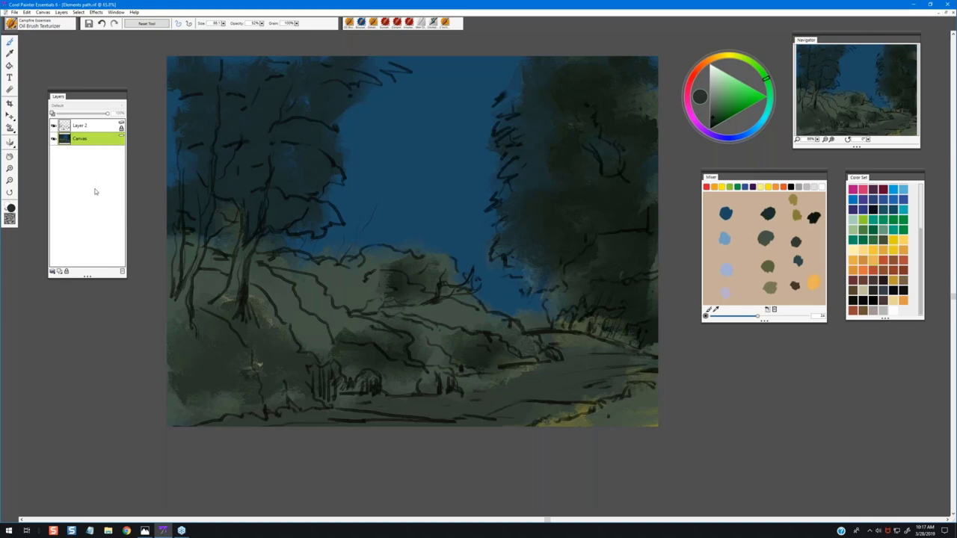
# Add a new layer between Layer 2 and the Canvas and make it the only selected layer
pyautogui.click(59, 272)
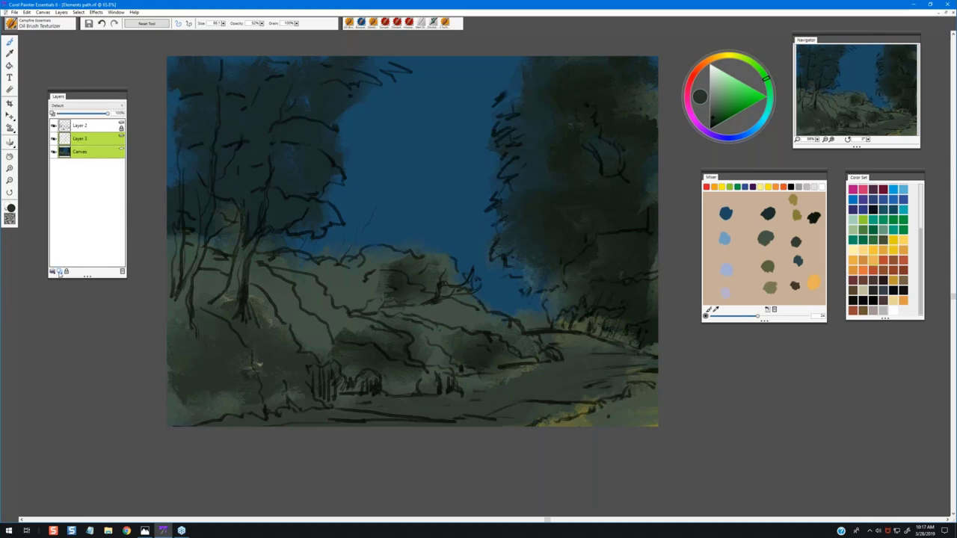
pyautogui.click(94, 142)
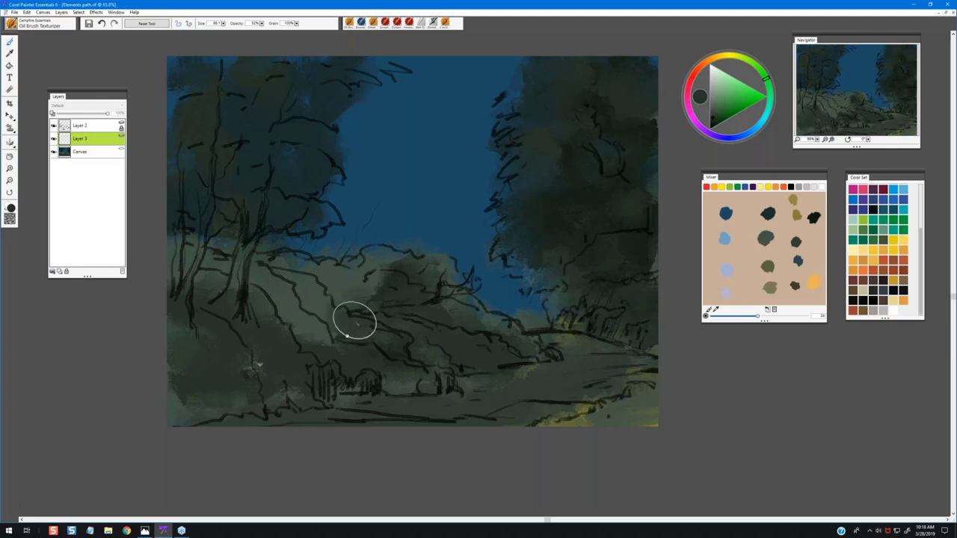
# Paint golden-orange highlights from the Mixer over the hillside bushes and along the hill crest below the sky
pyautogui.moveTo(355, 320); pyautogui.dragTo(352, 324)
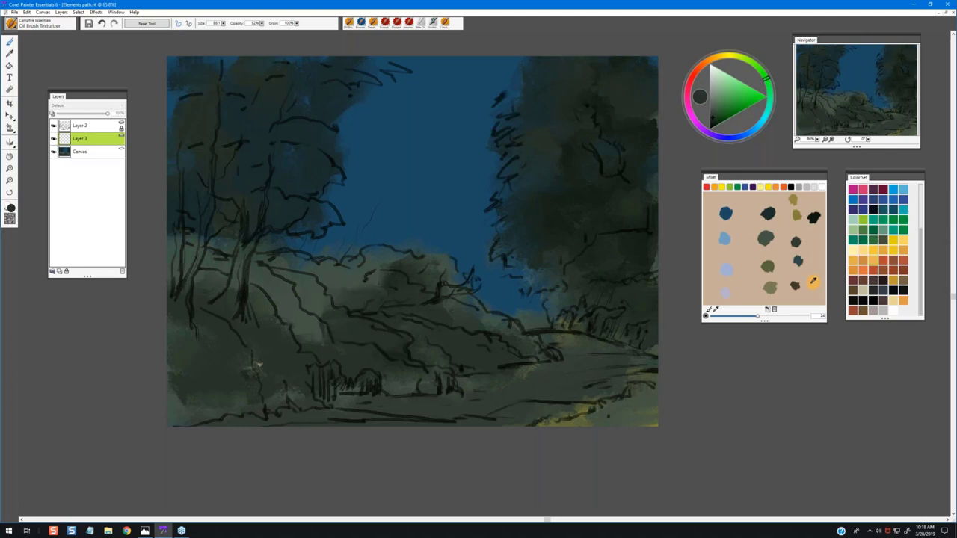
pyautogui.click(812, 280)
pyautogui.moveTo(378, 277)
pyautogui.mouseDown()
pyautogui.moveTo(426, 273)
pyautogui.moveTo(404, 319)
pyautogui.moveTo(431, 318)
pyautogui.mouseUp()
pyautogui.moveTo(441, 266); pyautogui.dragTo(453, 287)
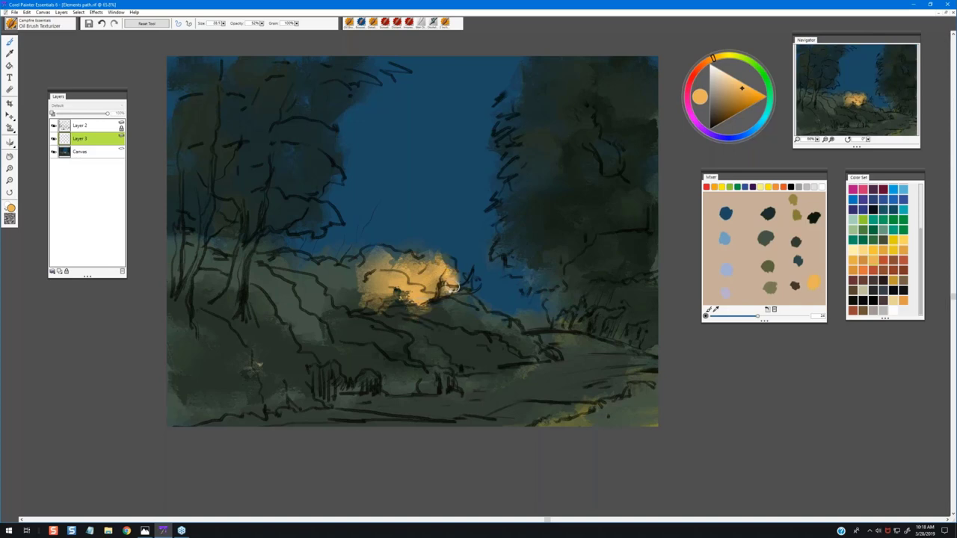
pyautogui.moveTo(345, 263); pyautogui.dragTo(299, 262)
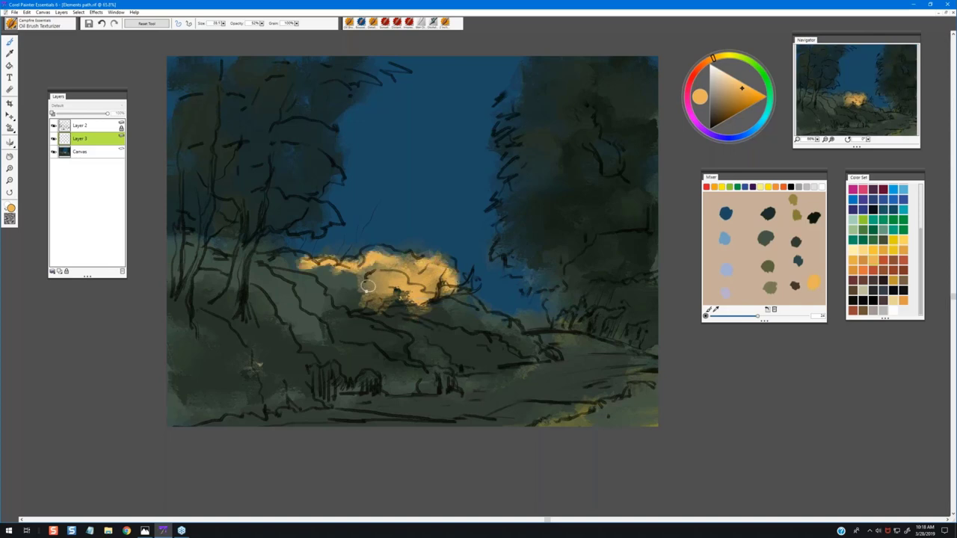
# Cover the lower part of the orange highlights, the hillside and the path with sampled grey-green, leaving thin touches of light on the crest
pyautogui.moveTo(348, 289)
pyautogui.mouseDown()
pyautogui.moveTo(393, 280)
pyautogui.moveTo(432, 294)
pyautogui.moveTo(445, 286)
pyautogui.moveTo(451, 304)
pyautogui.moveTo(324, 289)
pyautogui.moveTo(320, 273)
pyautogui.moveTo(499, 337)
pyautogui.moveTo(580, 342)
pyautogui.moveTo(592, 307)
pyautogui.moveTo(563, 295)
pyautogui.moveTo(595, 316)
pyautogui.moveTo(607, 295)
pyautogui.moveTo(652, 298)
pyautogui.moveTo(620, 332)
pyautogui.moveTo(635, 343)
pyautogui.moveTo(628, 396)
pyautogui.moveTo(616, 410)
pyautogui.moveTo(556, 426)
pyautogui.moveTo(520, 342)
pyautogui.moveTo(501, 355)
pyautogui.moveTo(523, 323)
pyautogui.mouseUp()
pyautogui.keyDown('alt'); pyautogui.click(316, 292); pyautogui.keyUp('alt')
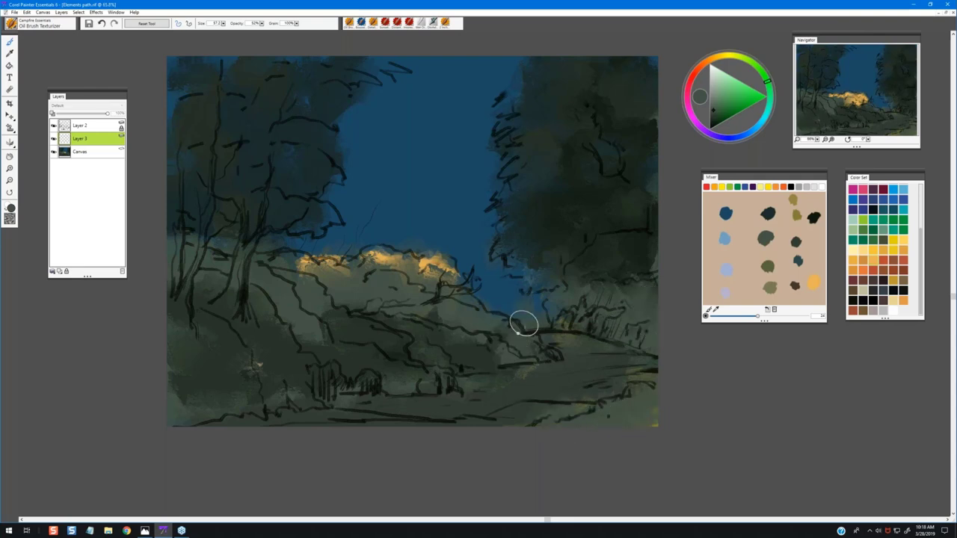
pyautogui.moveTo(452, 278)
pyautogui.mouseDown()
pyautogui.moveTo(400, 263)
pyautogui.moveTo(446, 287)
pyautogui.mouseUp()
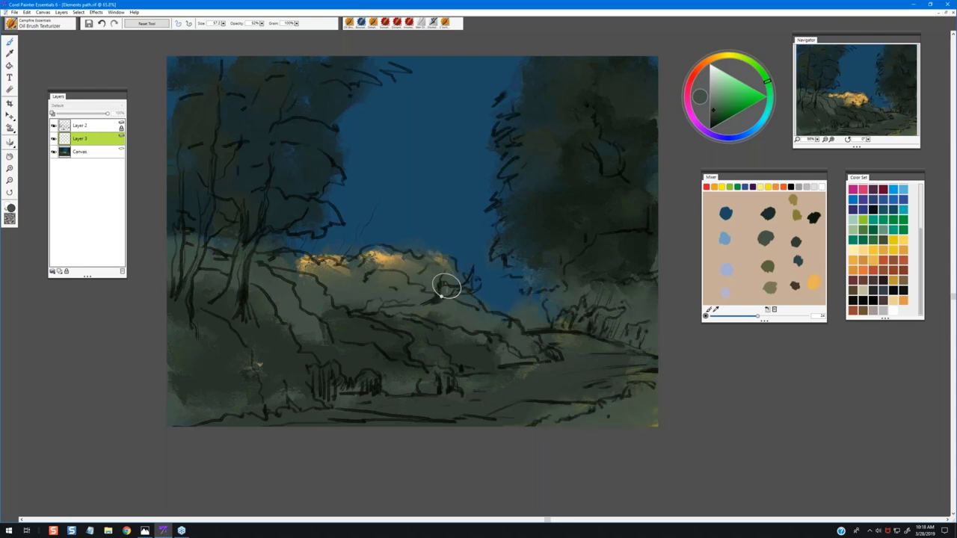
pyautogui.moveTo(350, 288)
pyautogui.mouseDown()
pyautogui.moveTo(334, 312)
pyautogui.moveTo(290, 277)
pyautogui.moveTo(247, 281)
pyautogui.moveTo(287, 329)
pyautogui.moveTo(289, 351)
pyautogui.moveTo(353, 378)
pyautogui.moveTo(266, 383)
pyautogui.moveTo(263, 393)
pyautogui.moveTo(389, 409)
pyautogui.moveTo(524, 396)
pyautogui.moveTo(562, 403)
pyautogui.moveTo(601, 366)
pyautogui.moveTo(545, 340)
pyautogui.moveTo(553, 378)
pyautogui.moveTo(459, 393)
pyautogui.mouseUp()
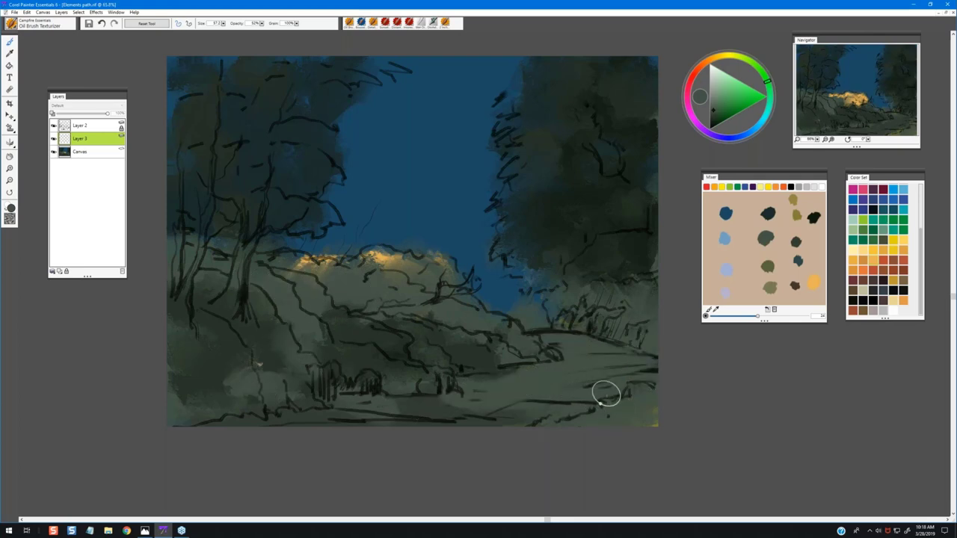
pyautogui.moveTo(605, 394)
pyautogui.mouseDown()
pyautogui.moveTo(363, 270)
pyautogui.moveTo(425, 280)
pyautogui.mouseUp()
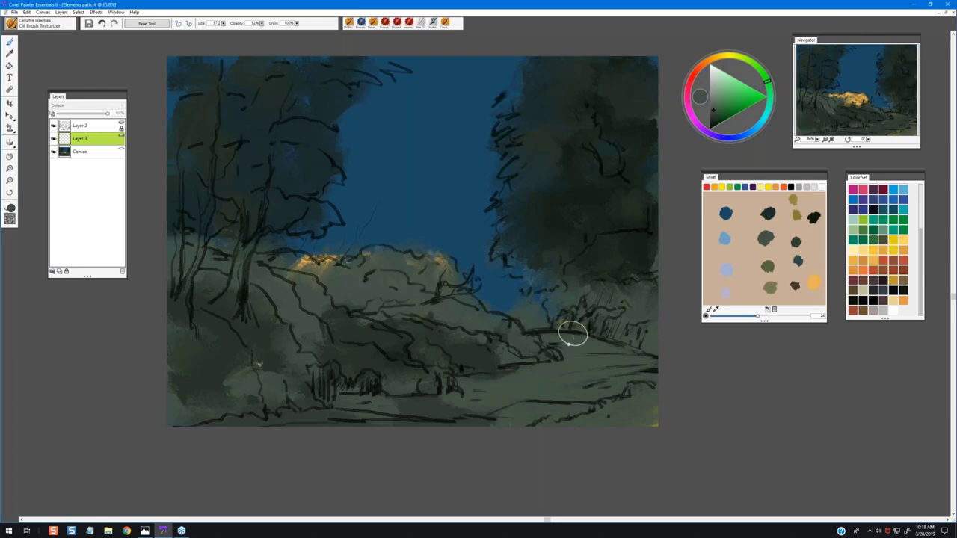
# Darken the right-hand trees and the undergrowth beneath them with sampled dark green
pyautogui.moveTo(613, 290)
pyautogui.mouseDown()
pyautogui.moveTo(600, 262)
pyautogui.moveTo(638, 280)
pyautogui.moveTo(637, 293)
pyautogui.moveTo(576, 280)
pyautogui.moveTo(583, 312)
pyautogui.moveTo(651, 319)
pyautogui.moveTo(646, 269)
pyautogui.moveTo(633, 306)
pyautogui.moveTo(642, 324)
pyautogui.moveTo(615, 320)
pyautogui.moveTo(640, 325)
pyautogui.moveTo(632, 237)
pyautogui.mouseUp()
pyautogui.moveTo(566, 293)
pyautogui.mouseDown()
pyautogui.moveTo(591, 318)
pyautogui.moveTo(630, 316)
pyautogui.mouseUp()
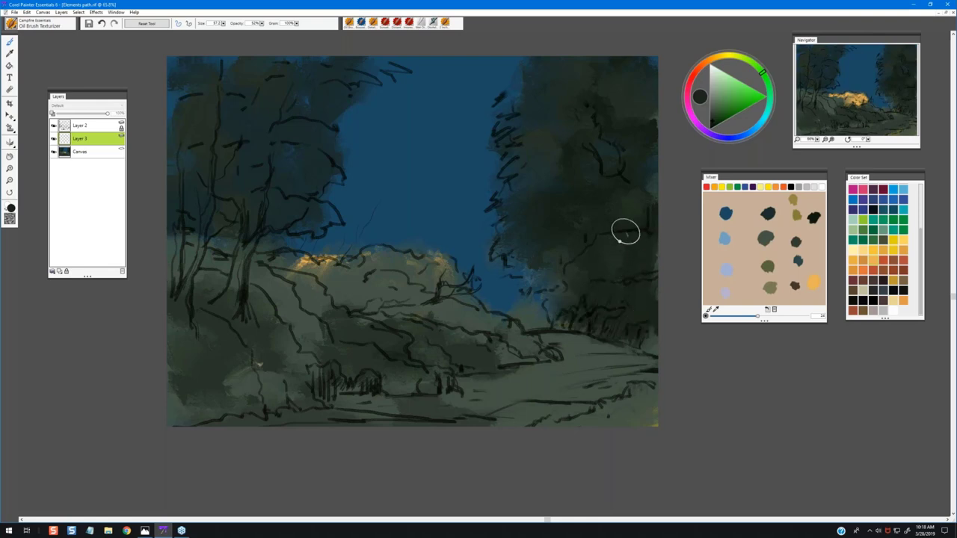
pyautogui.moveTo(607, 179)
pyautogui.mouseDown()
pyautogui.moveTo(599, 154)
pyautogui.moveTo(642, 107)
pyautogui.mouseUp()
# Extend the dark foliage of the left trees outward and down toward the hill, and sample the sky blue
pyautogui.moveTo(321, 132); pyautogui.dragTo(259, 106)
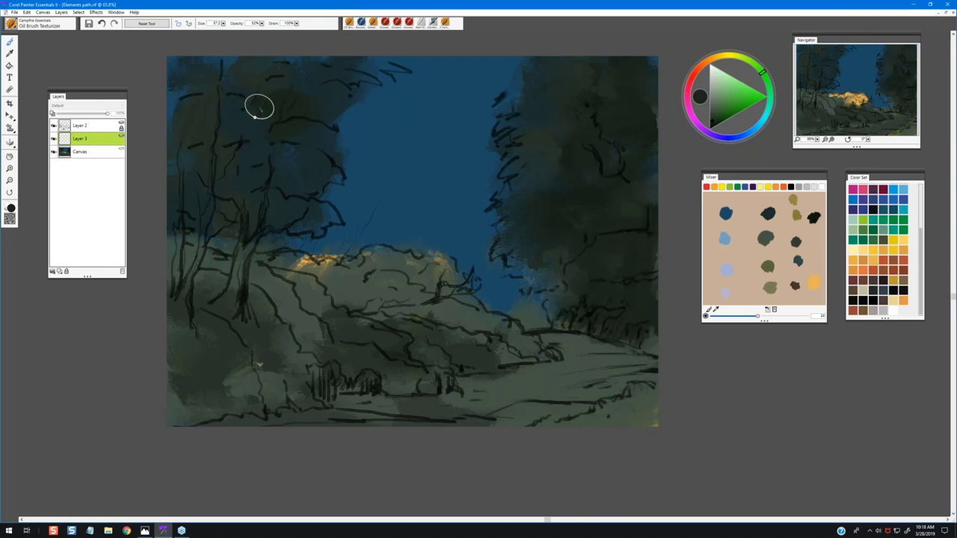
pyautogui.moveTo(226, 73)
pyautogui.mouseDown()
pyautogui.moveTo(187, 97)
pyautogui.moveTo(194, 80)
pyautogui.mouseUp()
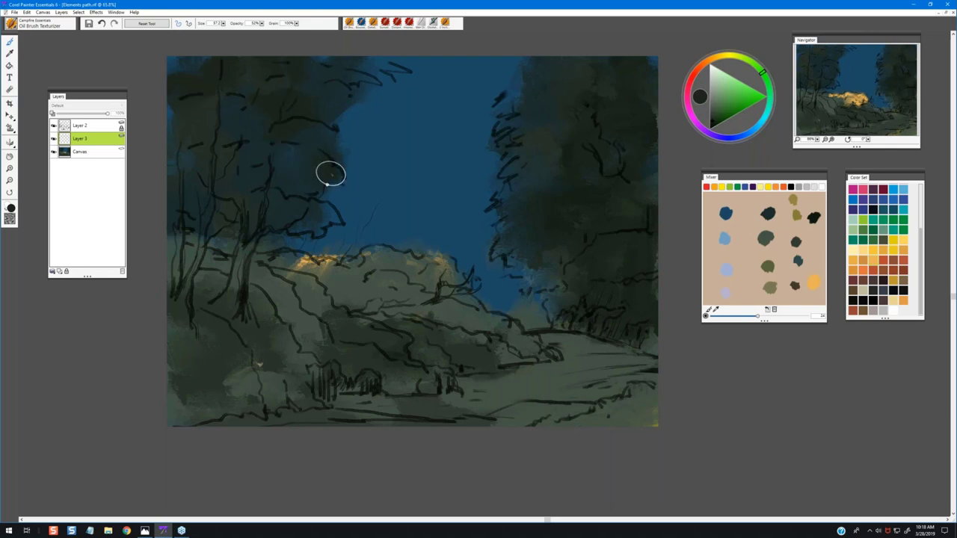
pyautogui.moveTo(331, 172)
pyautogui.mouseDown()
pyautogui.moveTo(345, 197)
pyautogui.moveTo(310, 209)
pyautogui.moveTo(340, 233)
pyautogui.mouseUp()
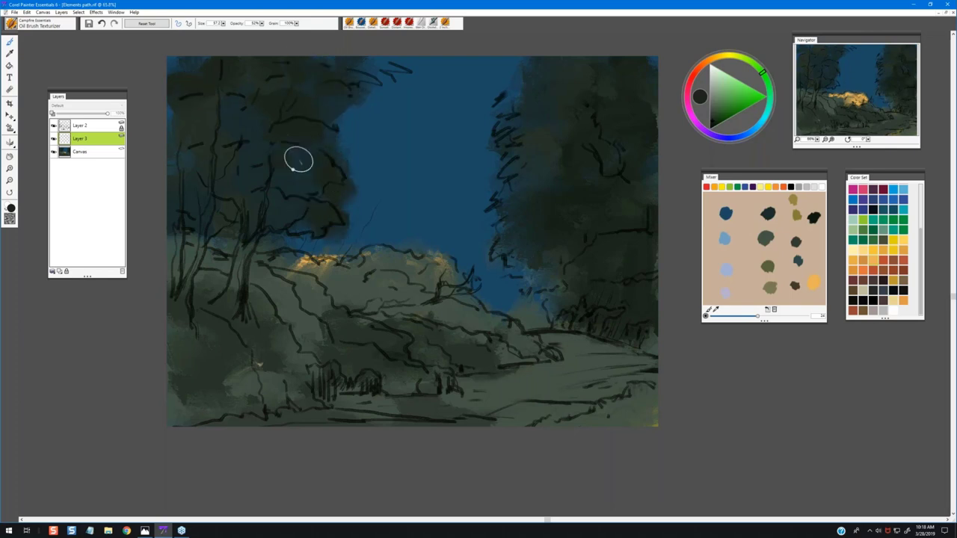
pyautogui.moveTo(210, 172)
pyautogui.mouseDown()
pyautogui.moveTo(250, 222)
pyautogui.moveTo(227, 232)
pyautogui.moveTo(311, 229)
pyautogui.moveTo(331, 247)
pyautogui.moveTo(282, 244)
pyautogui.moveTo(229, 257)
pyautogui.moveTo(225, 247)
pyautogui.mouseUp()
pyautogui.keyDown('alt'); pyautogui.click(409, 203); pyautogui.keyUp('alt')
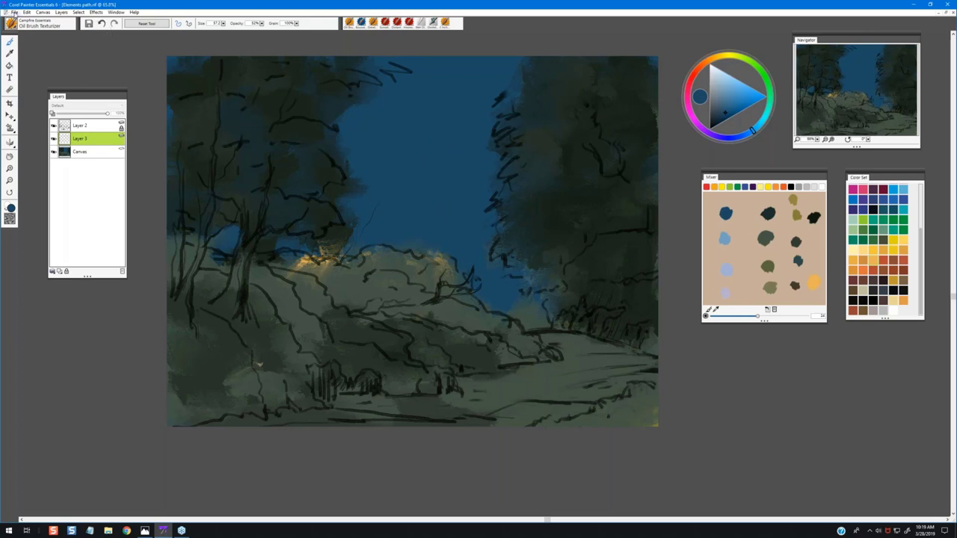
# Place Birds overlay.png in the sky, converted to the document's colour profile, and turn it into a default layer
pyautogui.click(14, 13)
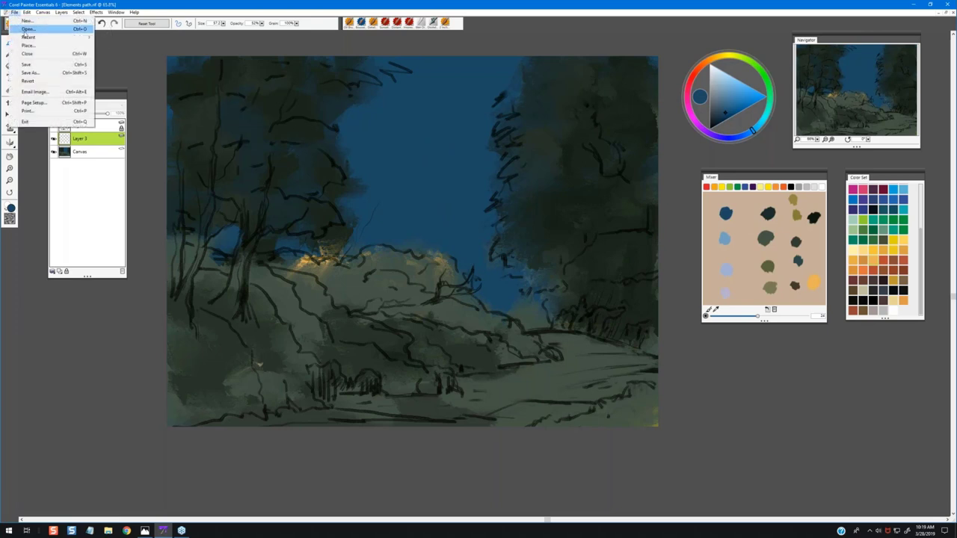
pyautogui.moveTo(96, 12)
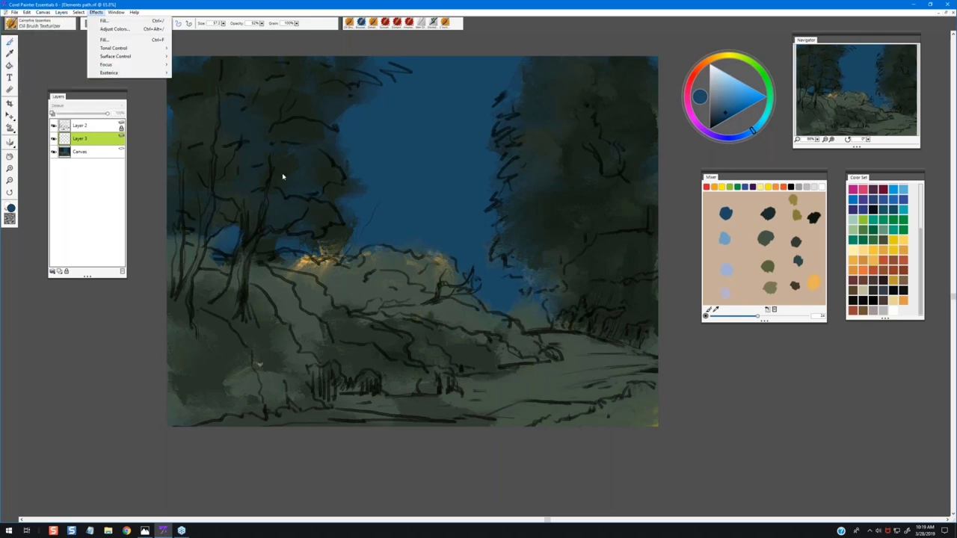
pyautogui.click(67, 62)
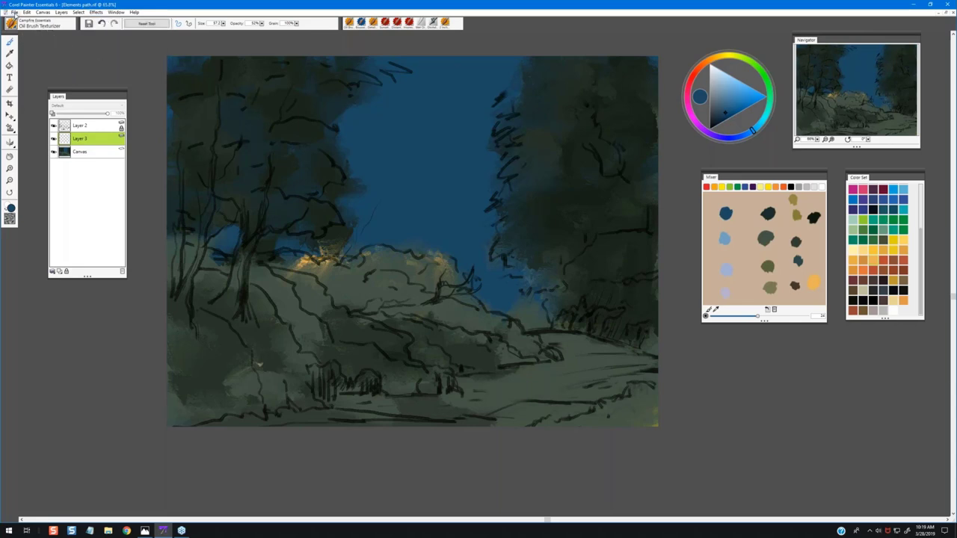
pyautogui.click(14, 13)
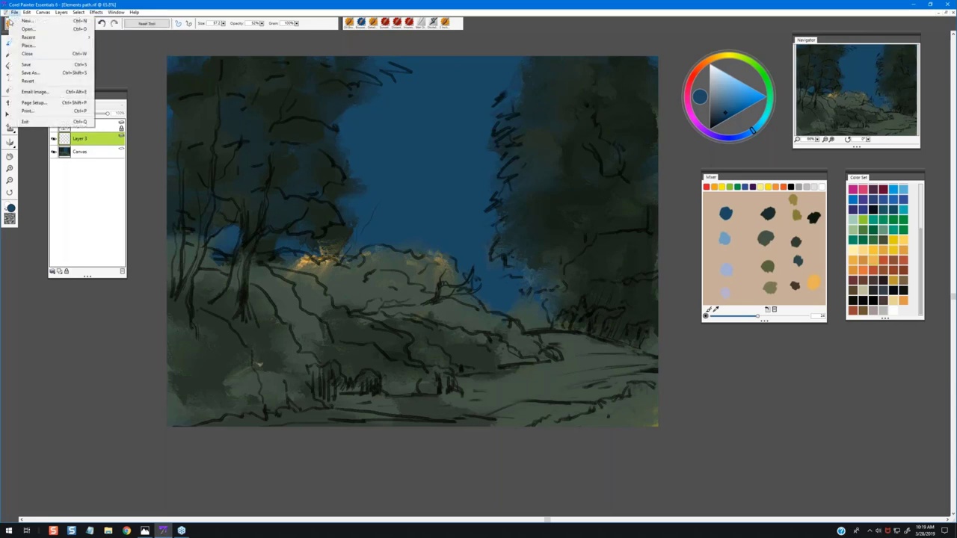
pyautogui.click(33, 46)
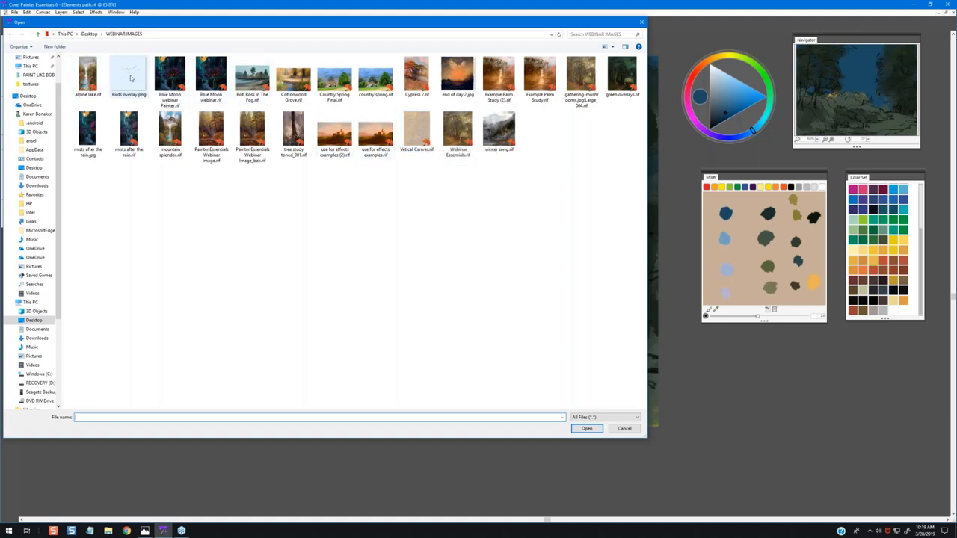
pyautogui.click(123, 86)
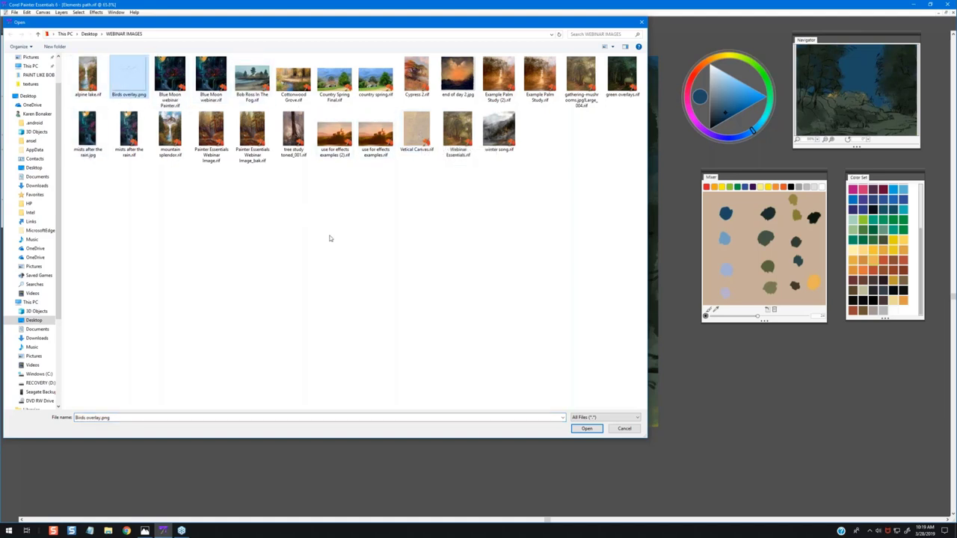
pyautogui.click(587, 428)
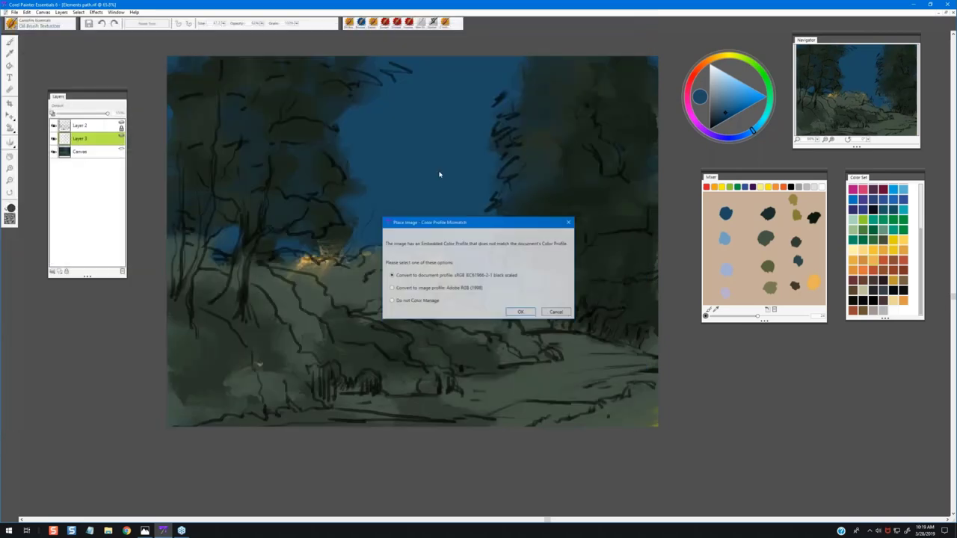
pyautogui.click(521, 312)
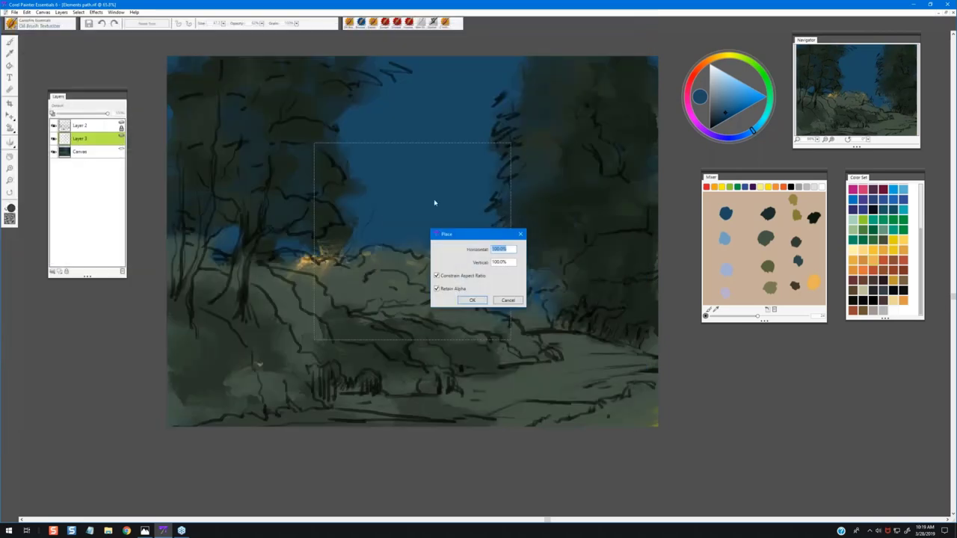
pyautogui.click(472, 300)
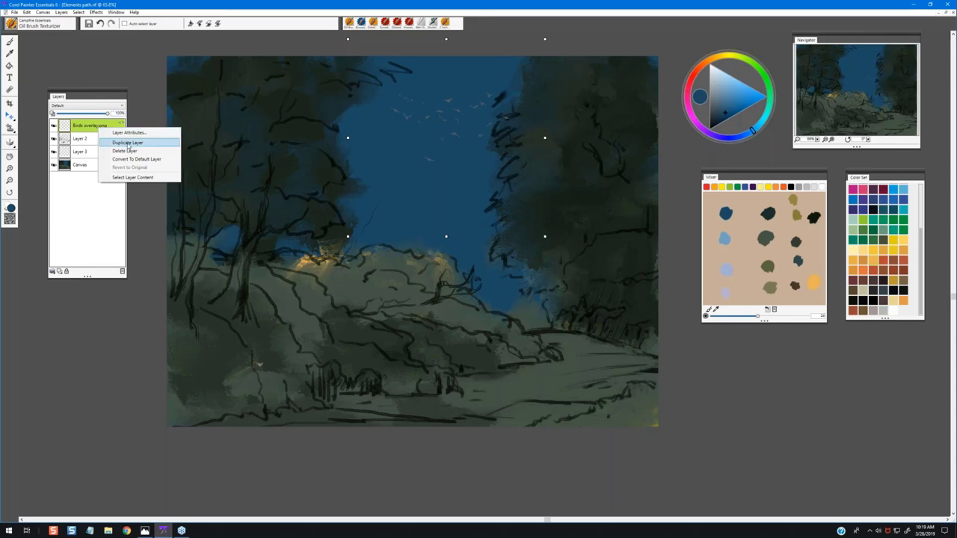
pyautogui.click(128, 159)
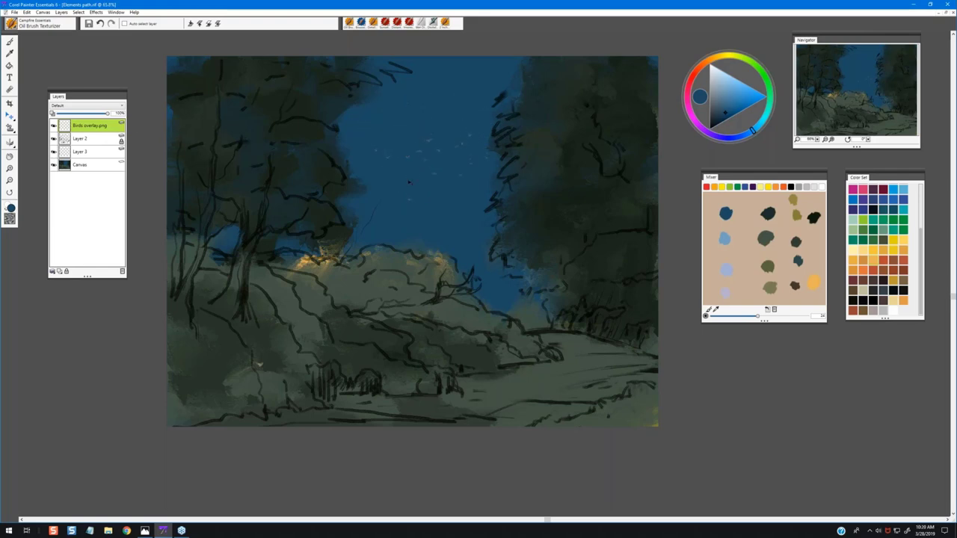
# Try the Overlay composite method on the birds layer, and delete that layer
pyautogui.scroll(1, 409, 182)
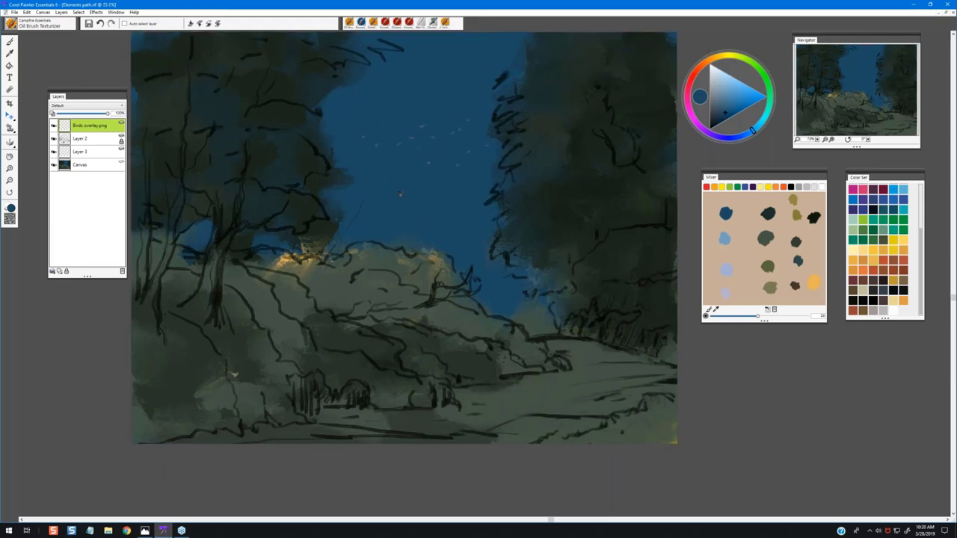
pyautogui.moveTo(400, 193); pyautogui.dragTo(400, 215)
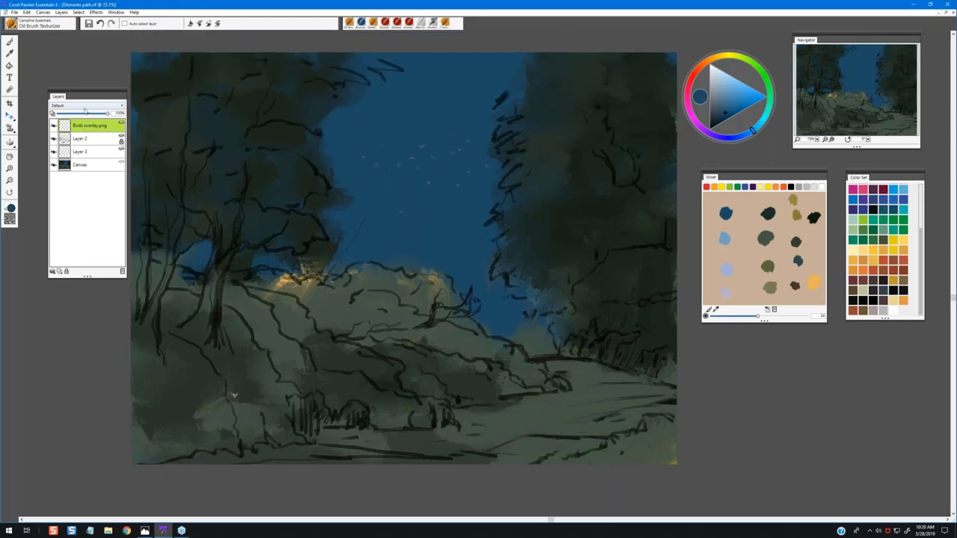
pyautogui.click(82, 106)
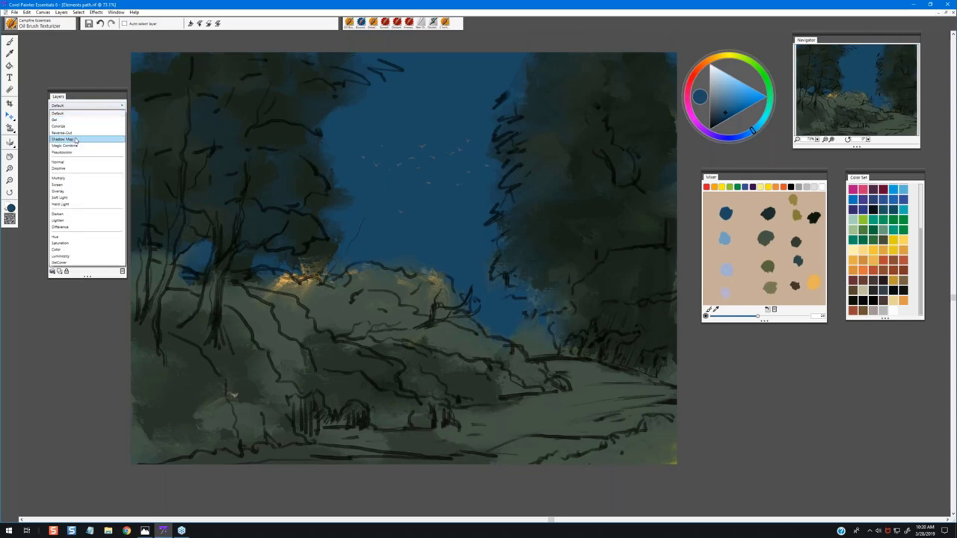
pyautogui.click(64, 191)
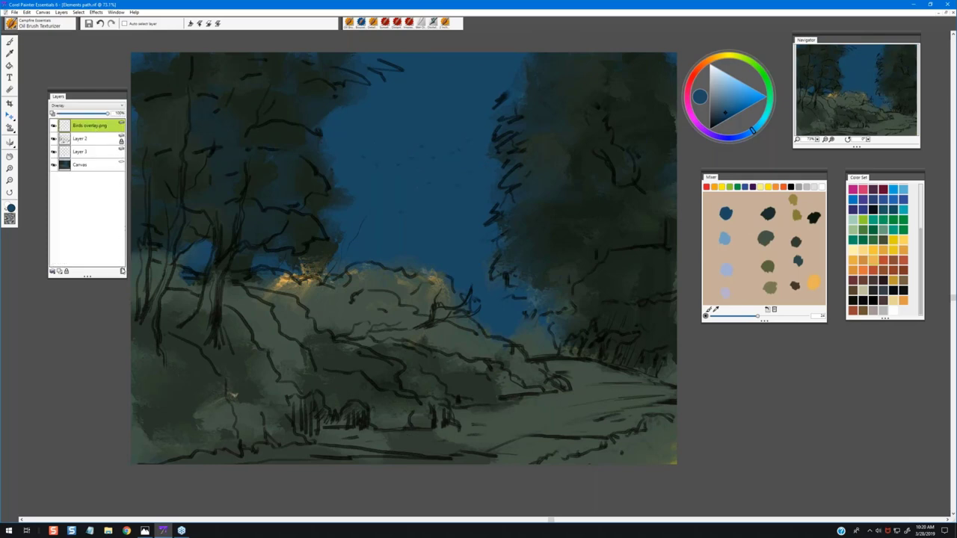
pyautogui.click(123, 273)
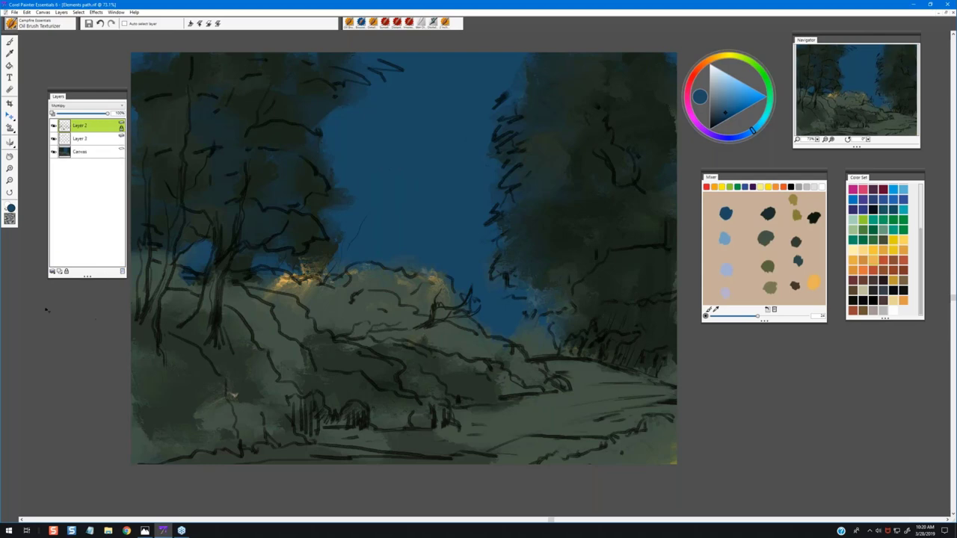
# On the Canvas, soften the orange highlights, hill crest and tree edges with the 2 Inch Blender
pyautogui.click(75, 151)
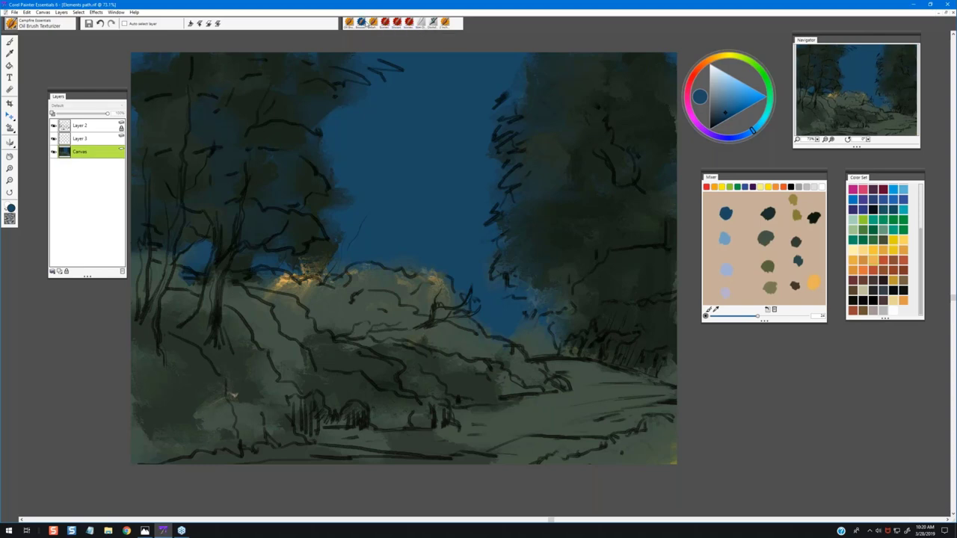
pyautogui.click(433, 22)
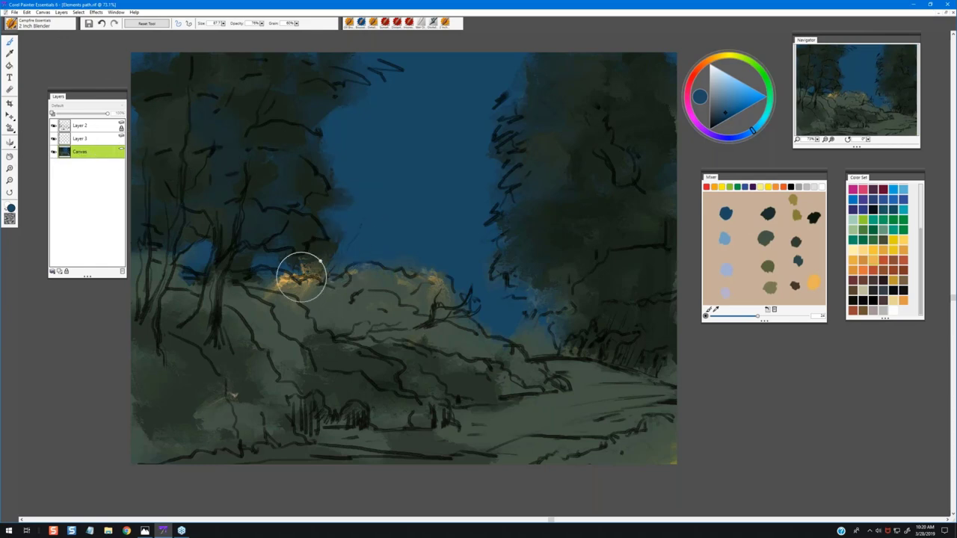
pyautogui.moveTo(302, 277)
pyautogui.mouseDown()
pyautogui.moveTo(262, 289)
pyautogui.moveTo(270, 269)
pyautogui.mouseUp()
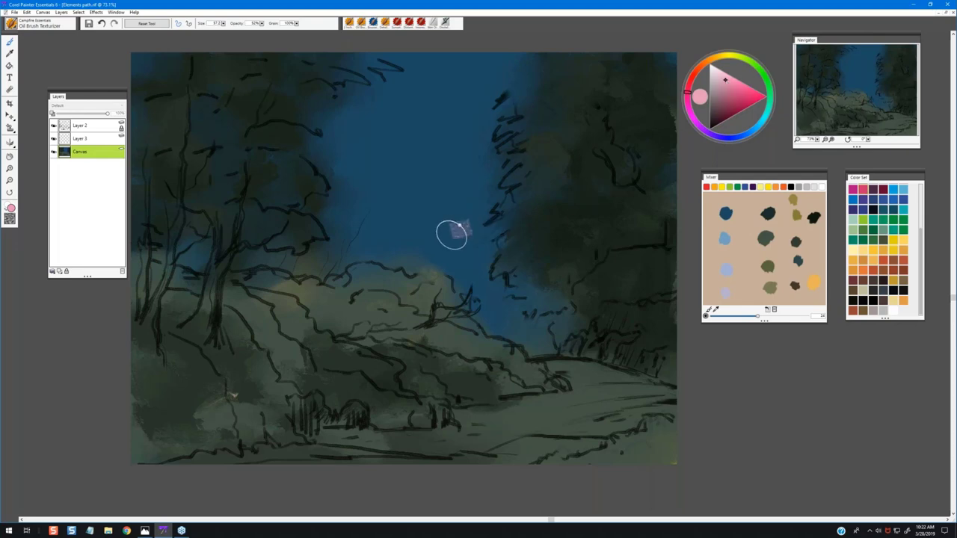
# Dab pink patches into the sky above the hill and blend them into a soft glow with the 2 Inch Blender
pyautogui.moveTo(451, 231)
pyautogui.mouseDown()
pyautogui.moveTo(459, 240)
pyautogui.moveTo(374, 243)
pyautogui.mouseUp()
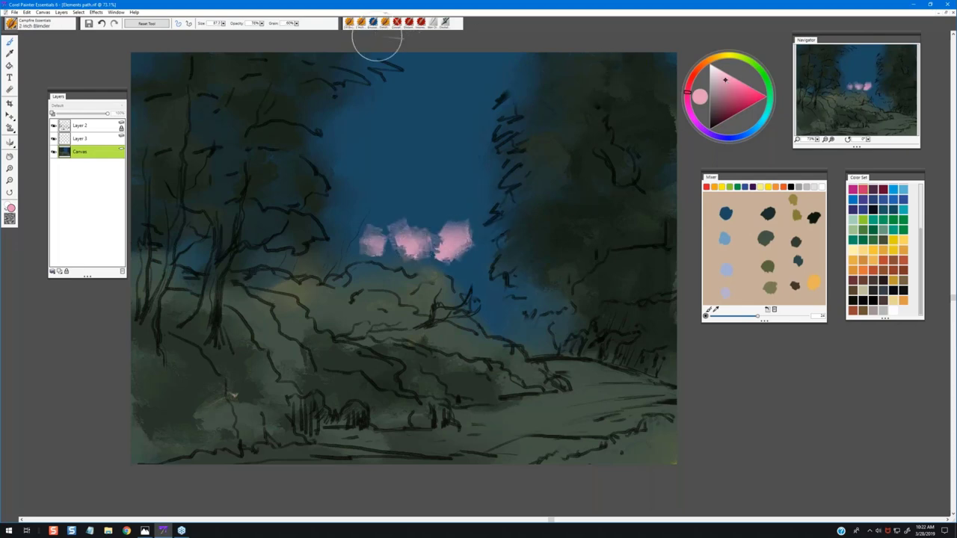
pyautogui.moveTo(456, 239)
pyautogui.mouseDown()
pyautogui.moveTo(443, 263)
pyautogui.moveTo(421, 238)
pyautogui.moveTo(390, 246)
pyautogui.moveTo(398, 216)
pyautogui.moveTo(317, 247)
pyautogui.moveTo(372, 246)
pyautogui.moveTo(497, 161)
pyautogui.moveTo(425, 248)
pyautogui.moveTo(482, 234)
pyautogui.moveTo(472, 258)
pyautogui.moveTo(492, 267)
pyautogui.moveTo(477, 305)
pyautogui.moveTo(480, 220)
pyautogui.moveTo(458, 219)
pyautogui.moveTo(387, 254)
pyautogui.moveTo(383, 221)
pyautogui.moveTo(299, 263)
pyautogui.moveTo(364, 234)
pyautogui.moveTo(372, 259)
pyautogui.moveTo(455, 224)
pyautogui.moveTo(486, 242)
pyautogui.moveTo(486, 282)
pyautogui.moveTo(434, 264)
pyautogui.moveTo(435, 220)
pyautogui.moveTo(416, 216)
pyautogui.moveTo(415, 203)
pyautogui.moveTo(412, 225)
pyautogui.moveTo(387, 239)
pyautogui.moveTo(481, 203)
pyautogui.moveTo(484, 253)
pyautogui.moveTo(463, 258)
pyautogui.moveTo(494, 308)
pyautogui.moveTo(470, 244)
pyautogui.moveTo(453, 231)
pyautogui.moveTo(415, 222)
pyautogui.moveTo(391, 246)
pyautogui.moveTo(329, 218)
pyautogui.moveTo(407, 225)
pyautogui.moveTo(360, 171)
pyautogui.moveTo(399, 262)
pyautogui.moveTo(494, 289)
pyautogui.moveTo(487, 278)
pyautogui.moveTo(399, 281)
pyautogui.moveTo(363, 263)
pyautogui.moveTo(398, 190)
pyautogui.moveTo(254, 254)
pyautogui.moveTo(459, 192)
pyautogui.moveTo(417, 240)
pyautogui.moveTo(432, 213)
pyautogui.moveTo(411, 210)
pyautogui.moveTo(307, 246)
pyautogui.moveTo(490, 217)
pyautogui.moveTo(454, 274)
pyautogui.moveTo(487, 279)
pyautogui.moveTo(496, 297)
pyautogui.moveTo(500, 247)
pyautogui.moveTo(443, 223)
pyautogui.moveTo(434, 279)
pyautogui.moveTo(463, 263)
pyautogui.moveTo(512, 286)
pyautogui.moveTo(522, 306)
pyautogui.moveTo(500, 320)
pyautogui.moveTo(474, 214)
pyautogui.moveTo(346, 242)
pyautogui.moveTo(353, 221)
pyautogui.moveTo(418, 179)
pyautogui.moveTo(405, 214)
pyautogui.moveTo(432, 219)
pyautogui.moveTo(412, 261)
pyautogui.moveTo(518, 295)
pyautogui.moveTo(497, 260)
pyautogui.moveTo(587, 192)
pyautogui.mouseUp()
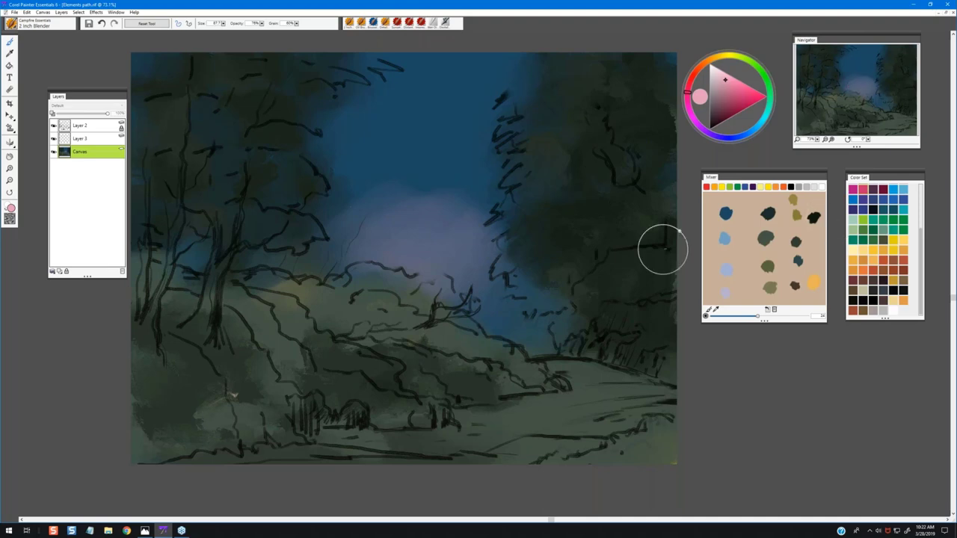
# On Layer 3, airbrush a large soft orange glow over the sky and hill crest, and lower that layer's opacity slightly
pyautogui.click(96, 140)
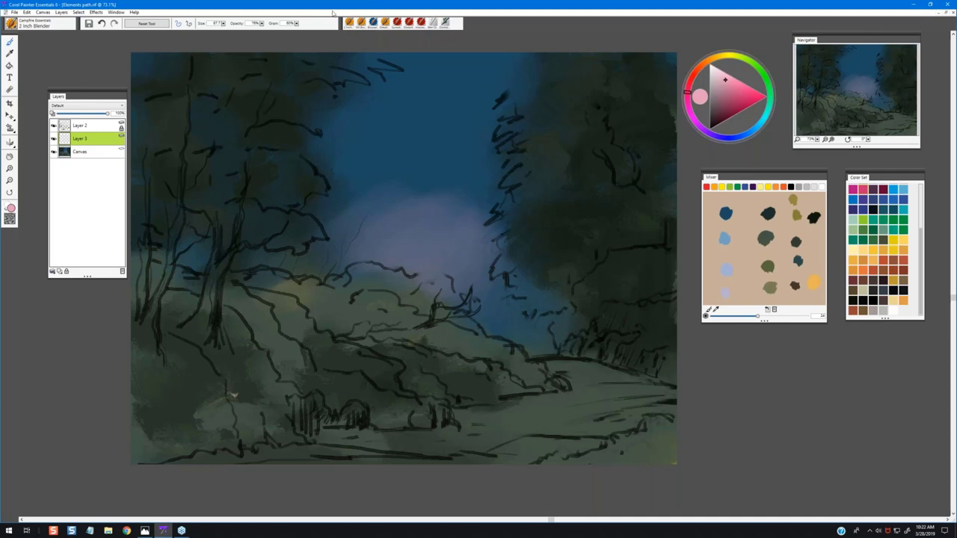
pyautogui.click(445, 23)
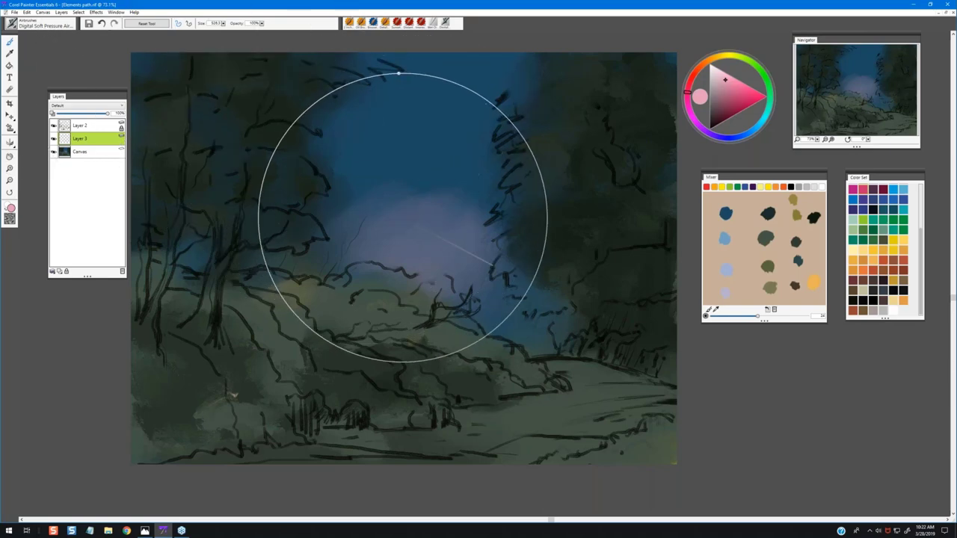
pyautogui.moveTo(411, 215)
pyautogui.mouseDown()
pyautogui.moveTo(336, 231)
pyautogui.moveTo(297, 256)
pyautogui.mouseUp()
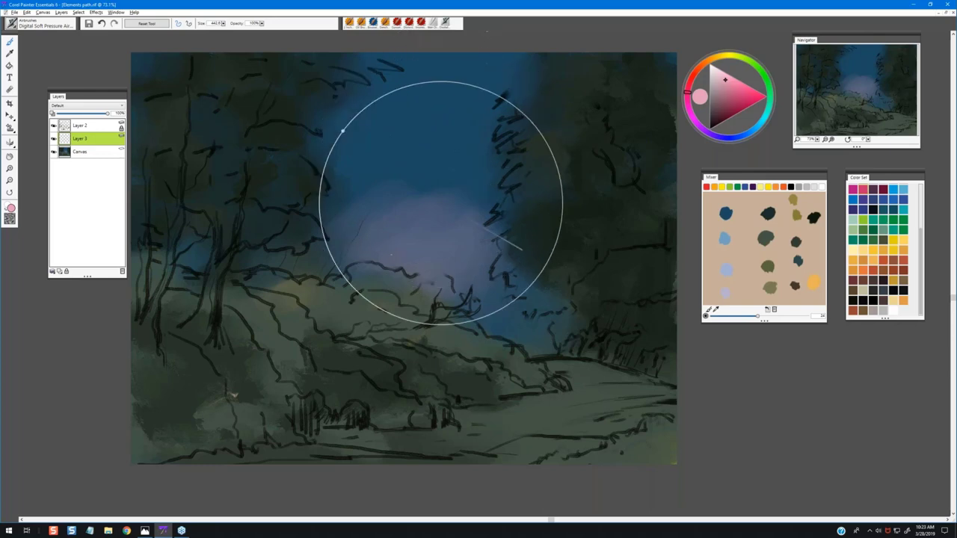
pyautogui.click(813, 281)
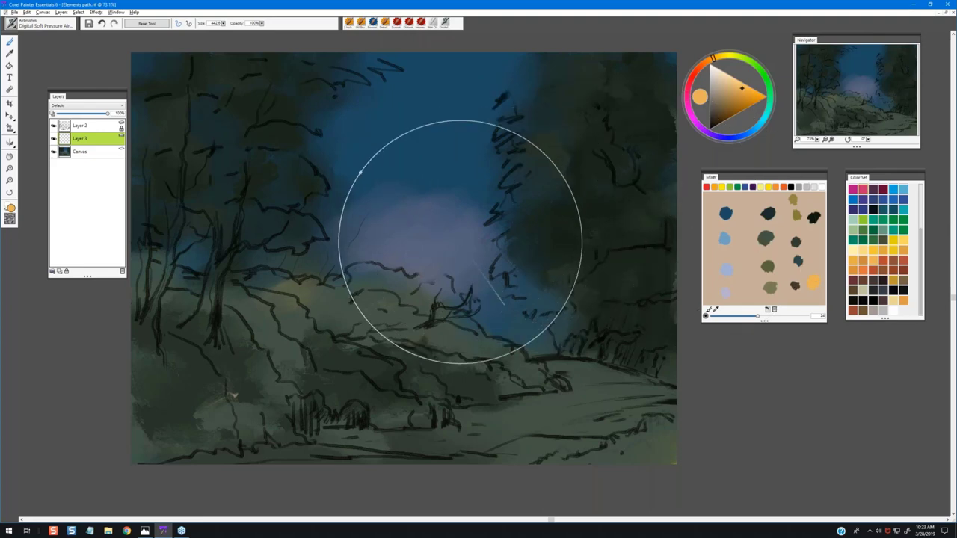
pyautogui.moveTo(455, 244)
pyautogui.mouseDown()
pyautogui.moveTo(444, 210)
pyautogui.moveTo(450, 232)
pyautogui.moveTo(452, 212)
pyautogui.moveTo(457, 232)
pyautogui.moveTo(428, 213)
pyautogui.moveTo(472, 273)
pyautogui.moveTo(480, 228)
pyautogui.moveTo(442, 218)
pyautogui.moveTo(410, 233)
pyautogui.moveTo(470, 204)
pyautogui.moveTo(451, 208)
pyautogui.moveTo(464, 233)
pyautogui.moveTo(430, 214)
pyautogui.moveTo(461, 231)
pyautogui.moveTo(464, 209)
pyautogui.moveTo(464, 231)
pyautogui.moveTo(523, 296)
pyautogui.moveTo(507, 379)
pyautogui.moveTo(503, 336)
pyautogui.moveTo(452, 275)
pyautogui.moveTo(506, 298)
pyautogui.moveTo(473, 277)
pyautogui.mouseUp()
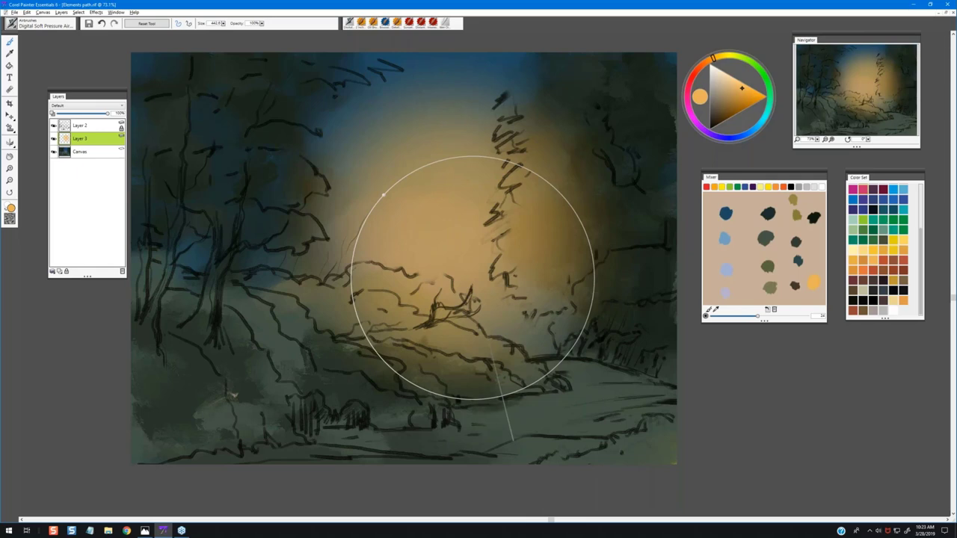
pyautogui.moveTo(473, 277)
pyautogui.mouseDown()
pyautogui.moveTo(385, 156)
pyautogui.moveTo(509, 285)
pyautogui.moveTo(418, 228)
pyautogui.moveTo(578, 244)
pyautogui.moveTo(596, 213)
pyautogui.moveTo(610, 313)
pyautogui.moveTo(423, 264)
pyautogui.moveTo(582, 319)
pyautogui.moveTo(367, 344)
pyautogui.moveTo(496, 411)
pyautogui.moveTo(429, 340)
pyautogui.moveTo(491, 203)
pyautogui.mouseUp()
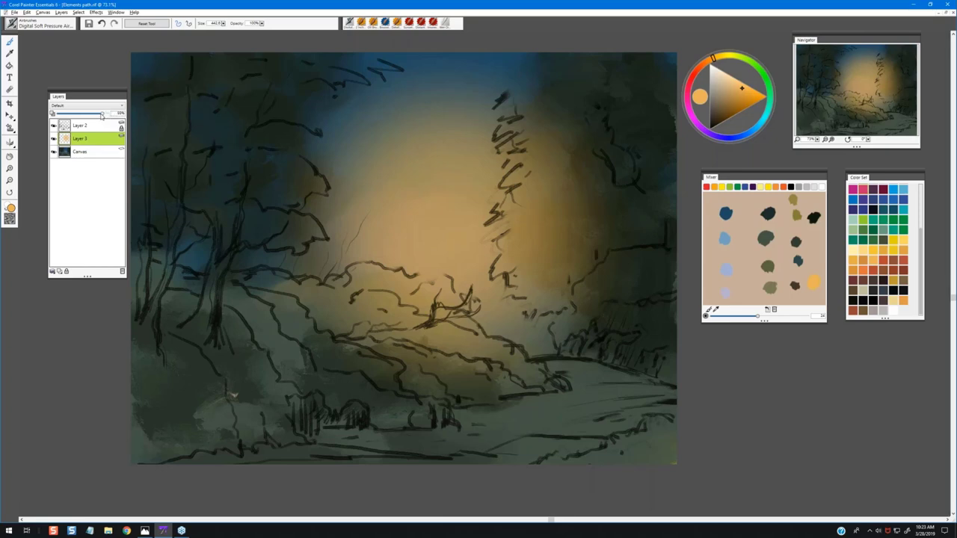
pyautogui.moveTo(101, 116); pyautogui.dragTo(105, 114)
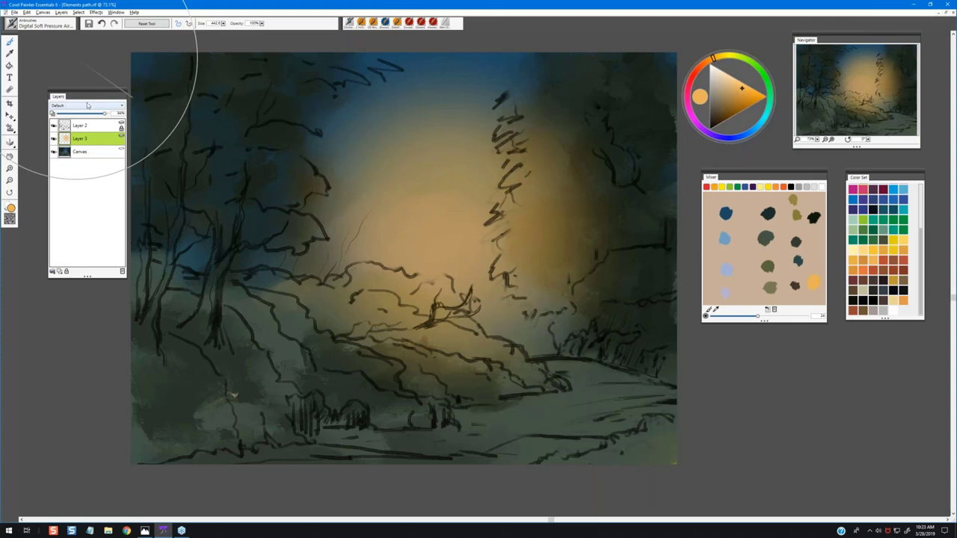
# On the Canvas, dab dark teal and blue foliage into the bushes above the path's far bend with the Sunset Foliage brush
pyautogui.click(97, 153)
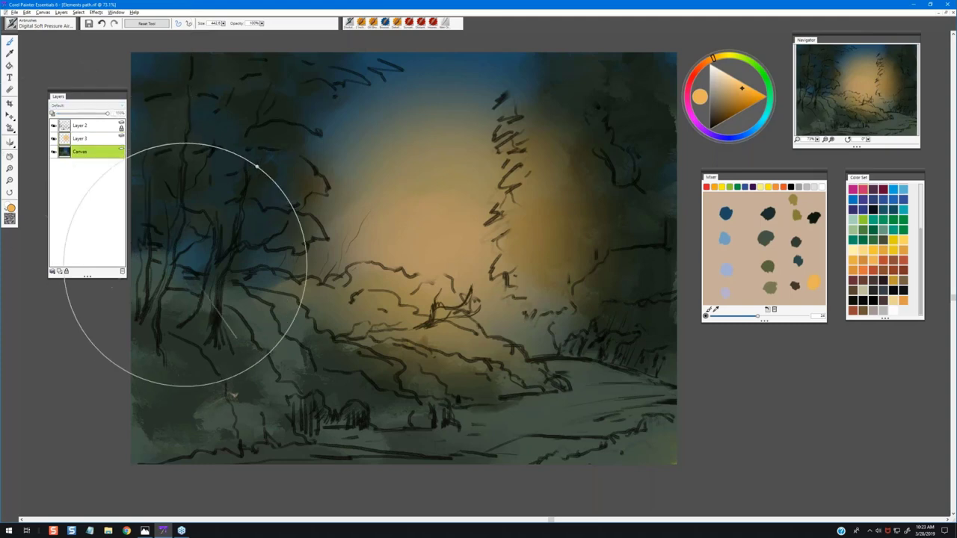
pyautogui.keyDown('ctrl'); pyautogui.keyDown('alt'); pyautogui.moveTo(282, 261); pyautogui.dragTo(281, 261); pyautogui.keyUp('alt'); pyautogui.keyUp('ctrl')
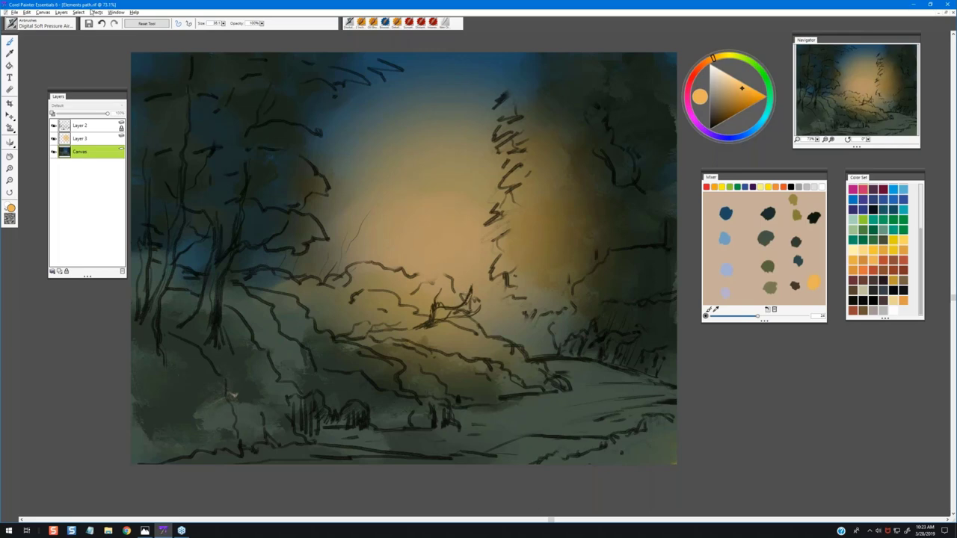
pyautogui.click(421, 23)
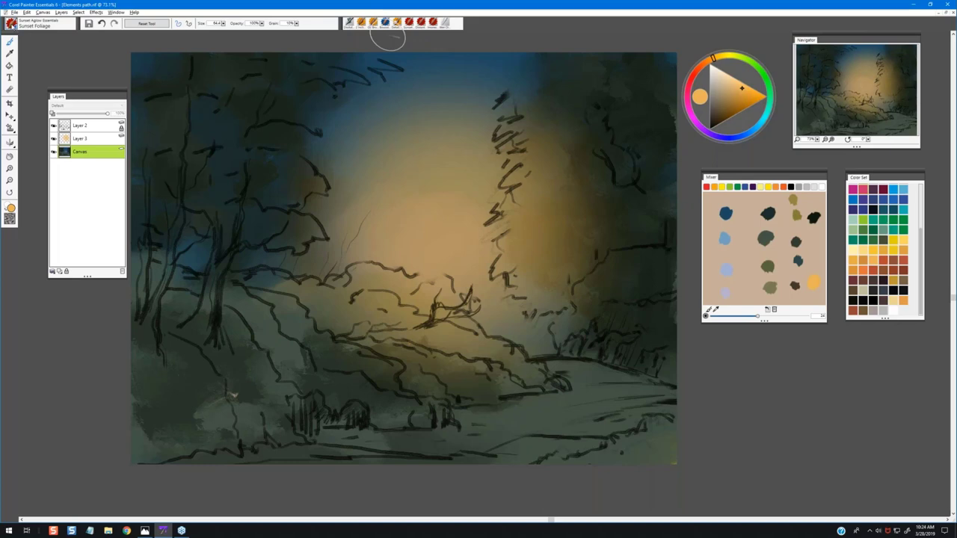
pyautogui.click(15, 24)
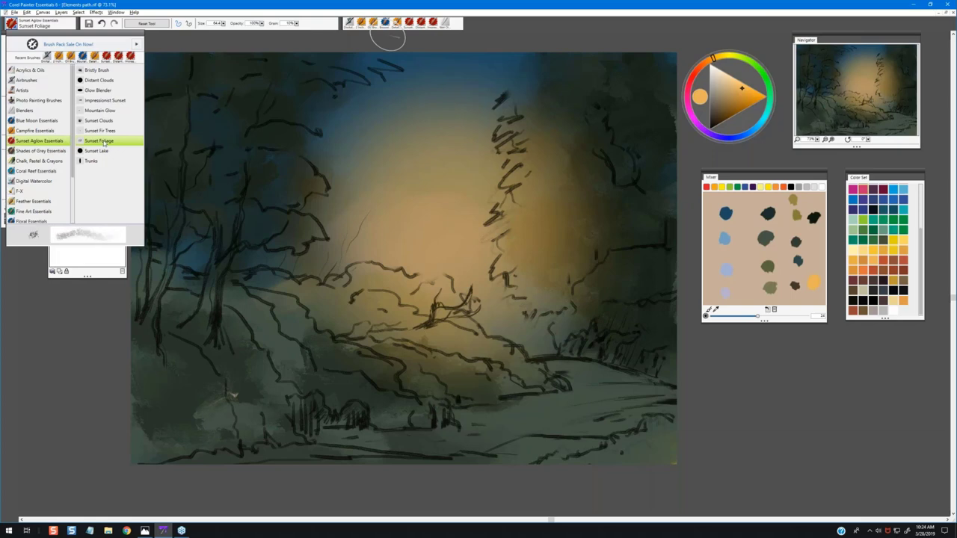
pyautogui.click(97, 142)
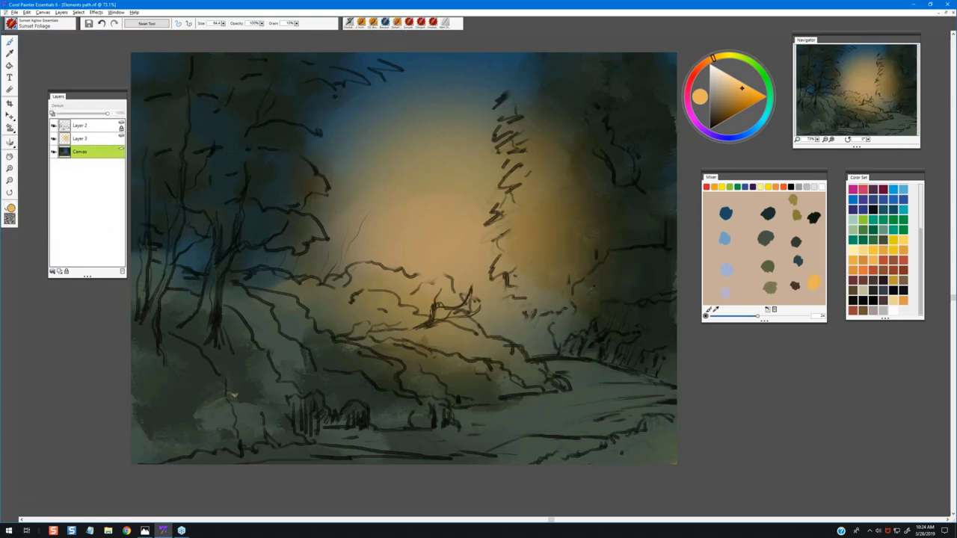
pyautogui.keyDown('alt'); pyautogui.click(607, 284); pyautogui.keyUp('alt')
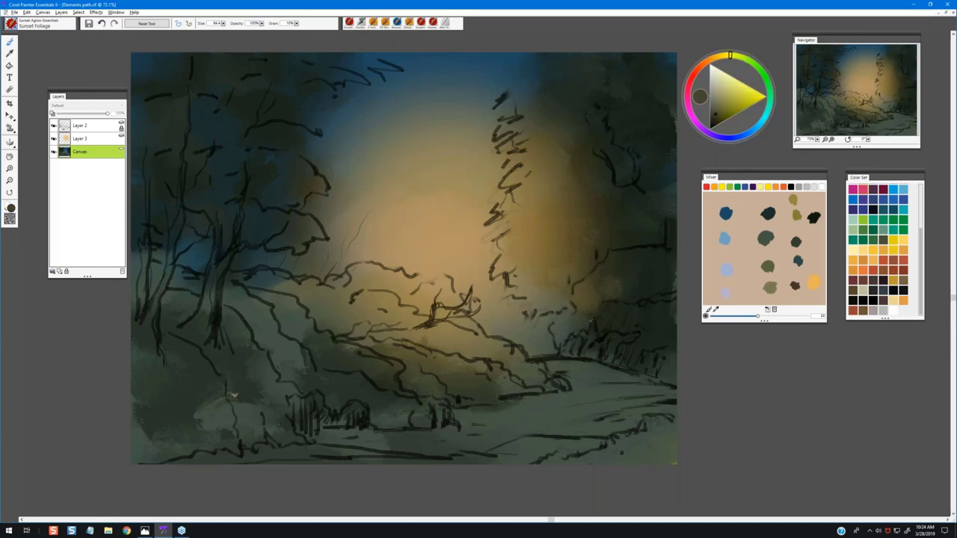
pyautogui.keyDown('alt'); pyautogui.click(607, 317); pyautogui.keyUp('alt')
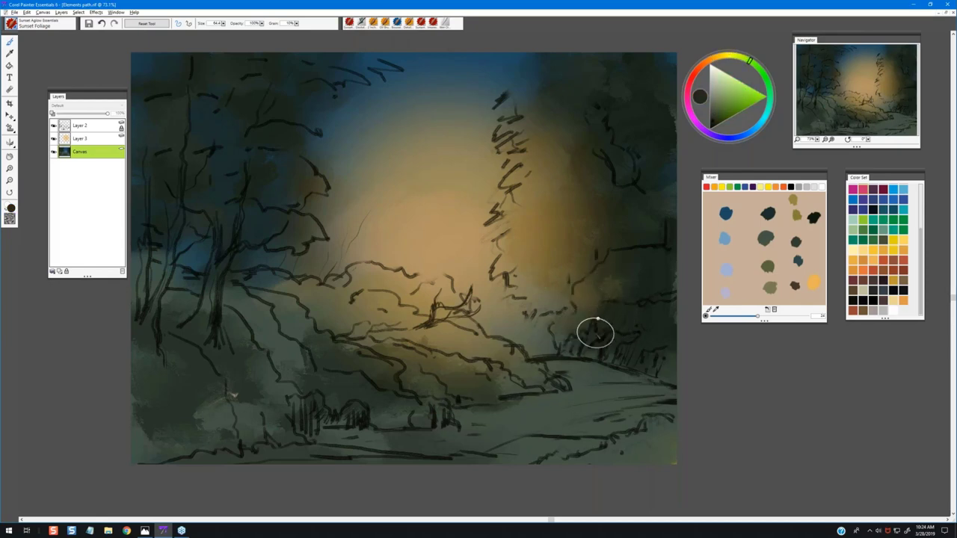
pyautogui.keyDown('alt'); pyautogui.click(659, 271); pyautogui.keyUp('alt')
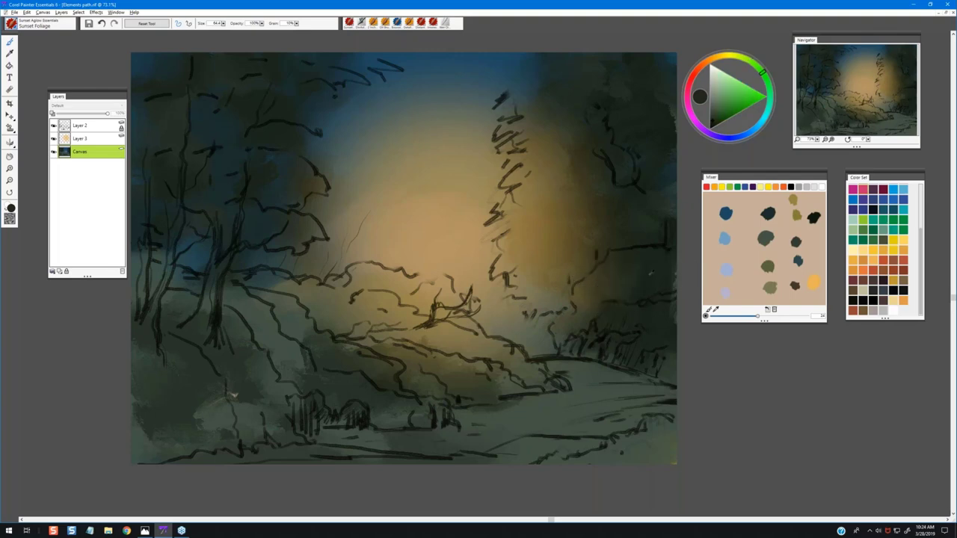
pyautogui.click(799, 250)
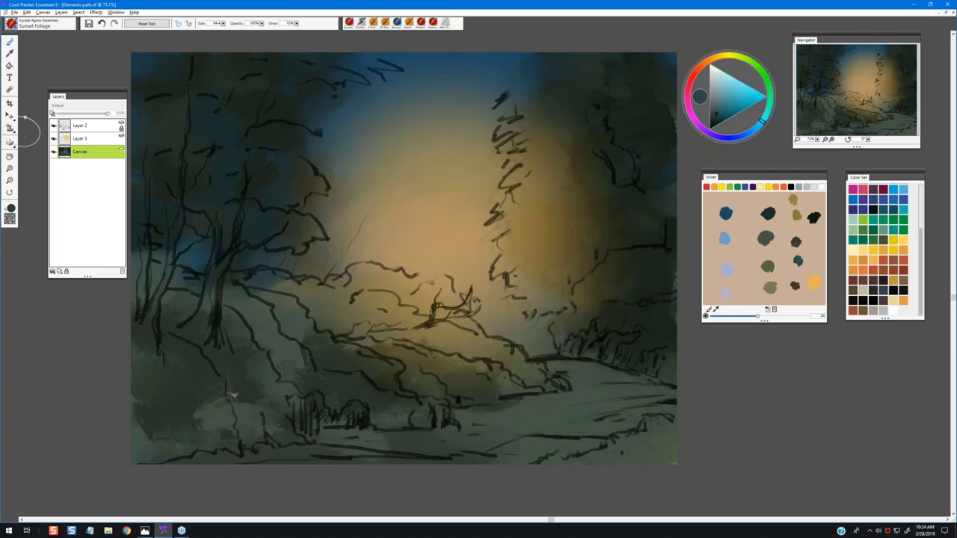
pyautogui.moveTo(652, 255)
pyautogui.mouseDown()
pyautogui.moveTo(604, 280)
pyautogui.moveTo(616, 252)
pyautogui.moveTo(633, 265)
pyautogui.moveTo(621, 248)
pyautogui.moveTo(595, 267)
pyautogui.moveTo(618, 250)
pyautogui.moveTo(622, 267)
pyautogui.moveTo(649, 248)
pyautogui.moveTo(614, 267)
pyautogui.moveTo(628, 285)
pyautogui.moveTo(655, 285)
pyautogui.moveTo(585, 291)
pyautogui.moveTo(576, 276)
pyautogui.moveTo(565, 294)
pyautogui.moveTo(607, 300)
pyautogui.moveTo(556, 323)
pyautogui.moveTo(588, 322)
pyautogui.moveTo(612, 316)
pyautogui.mouseUp()
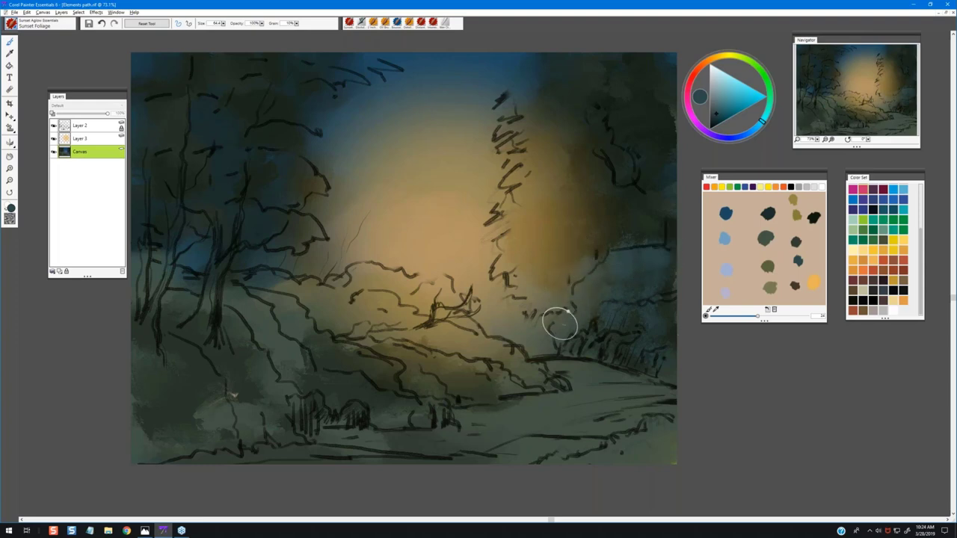
pyautogui.click(762, 232)
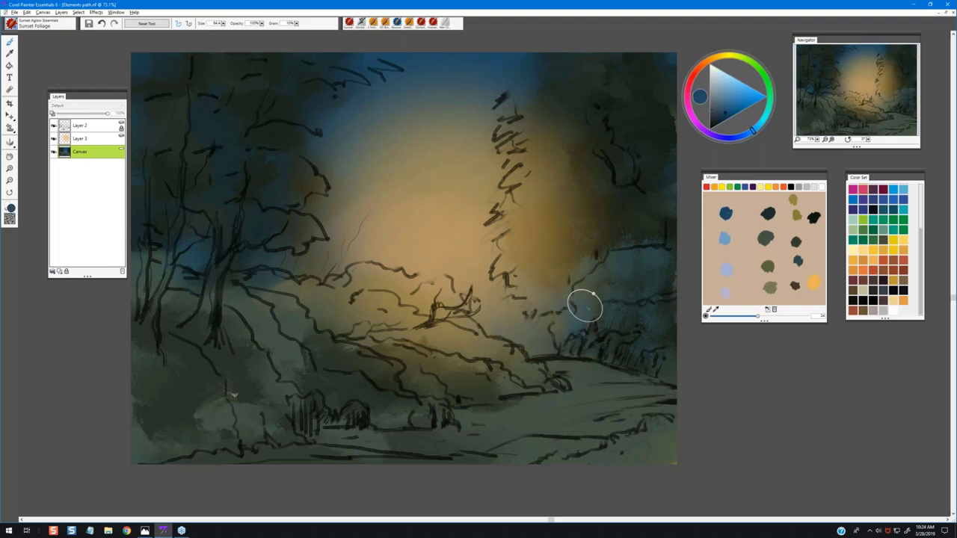
pyautogui.moveTo(585, 305)
pyautogui.mouseDown()
pyautogui.moveTo(601, 344)
pyautogui.moveTo(639, 344)
pyautogui.moveTo(604, 311)
pyautogui.moveTo(624, 328)
pyautogui.moveTo(618, 298)
pyautogui.moveTo(649, 288)
pyautogui.moveTo(659, 330)
pyautogui.mouseUp()
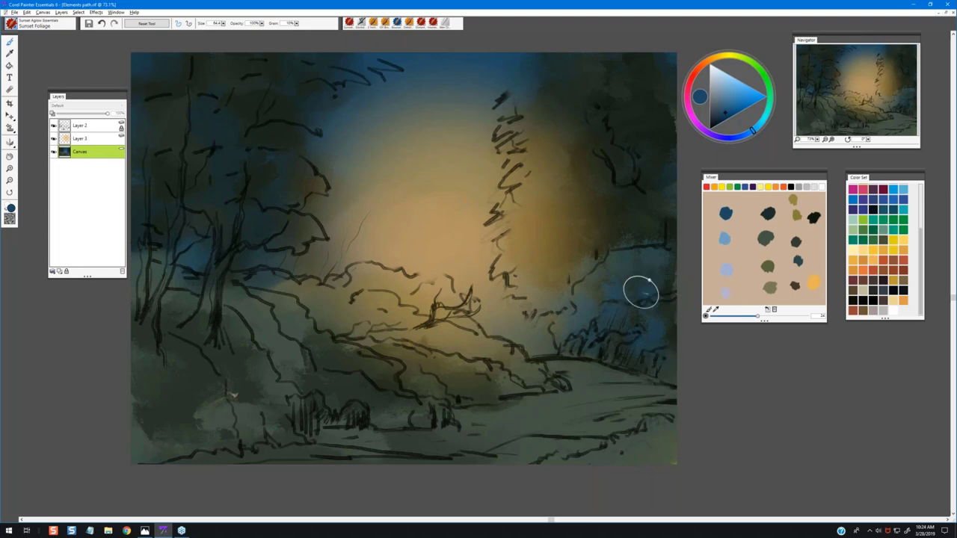
# Dab golden olive foliage over the central hillside bushes, and extend the blue foliage up the trees across the path
pyautogui.keyDown('alt'); pyautogui.click(461, 368); pyautogui.keyUp('alt')
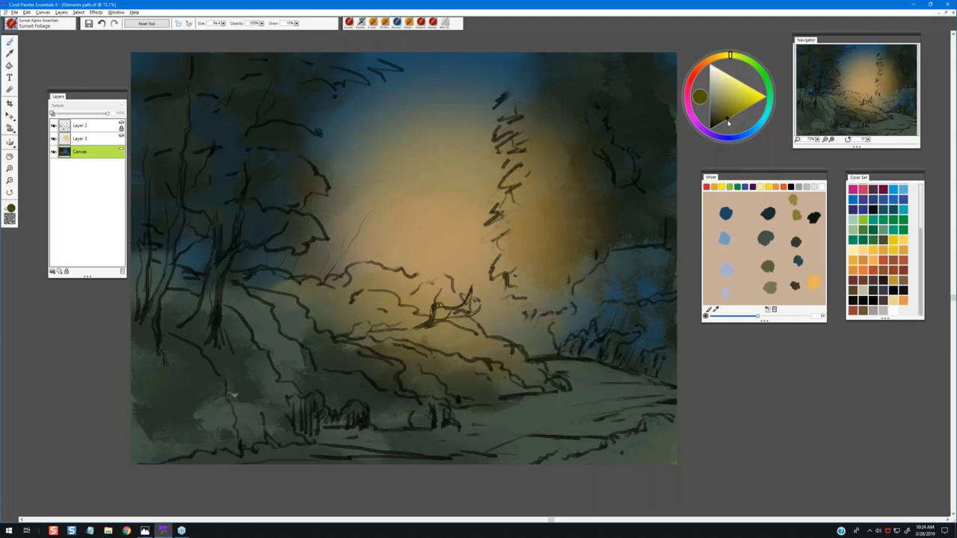
pyautogui.moveTo(441, 373)
pyautogui.mouseDown()
pyautogui.moveTo(503, 359)
pyautogui.moveTo(489, 379)
pyautogui.moveTo(461, 373)
pyautogui.moveTo(517, 383)
pyautogui.mouseUp()
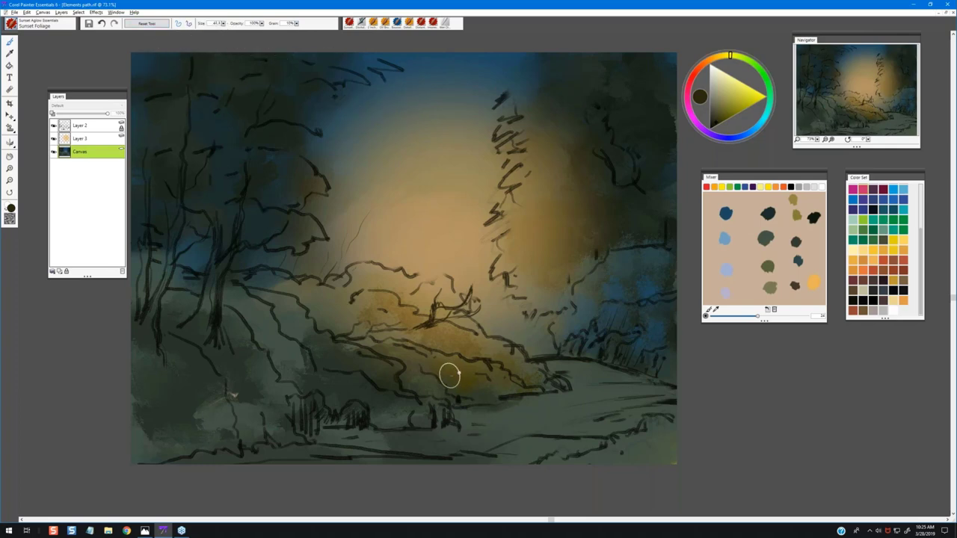
pyautogui.moveTo(459, 337); pyautogui.dragTo(465, 339)
pyautogui.keyDown('alt'); pyautogui.click(336, 334); pyautogui.keyUp('alt')
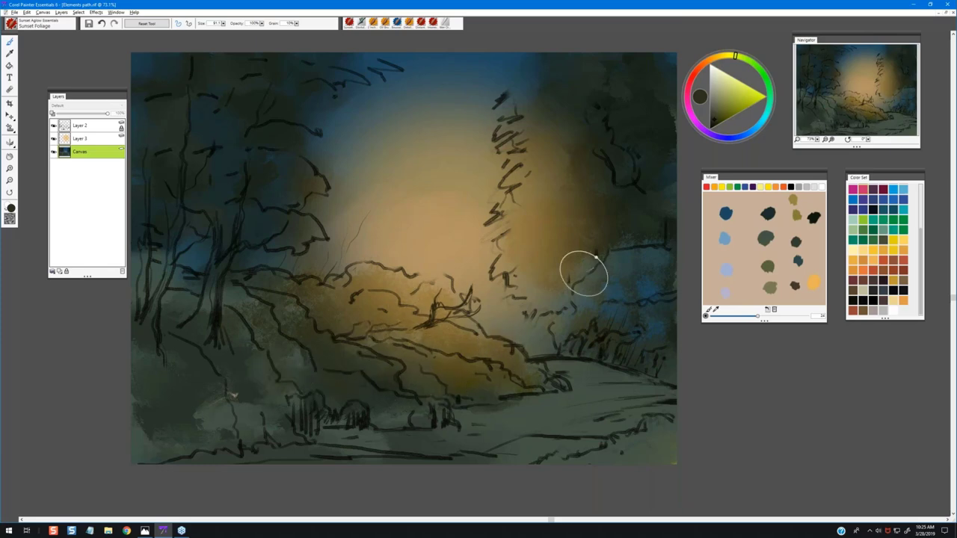
pyautogui.click(731, 211)
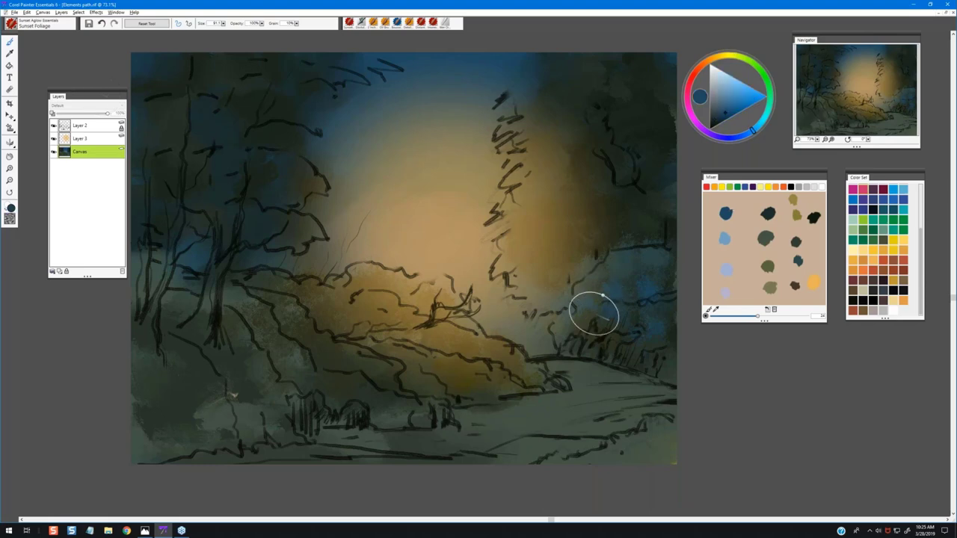
pyautogui.moveTo(660, 341)
pyautogui.mouseDown()
pyautogui.moveTo(630, 283)
pyautogui.moveTo(649, 276)
pyautogui.moveTo(665, 323)
pyautogui.moveTo(626, 196)
pyautogui.moveTo(642, 269)
pyautogui.moveTo(589, 254)
pyautogui.moveTo(605, 281)
pyautogui.moveTo(581, 287)
pyautogui.moveTo(631, 282)
pyautogui.moveTo(606, 235)
pyautogui.moveTo(650, 241)
pyautogui.moveTo(590, 248)
pyautogui.mouseUp()
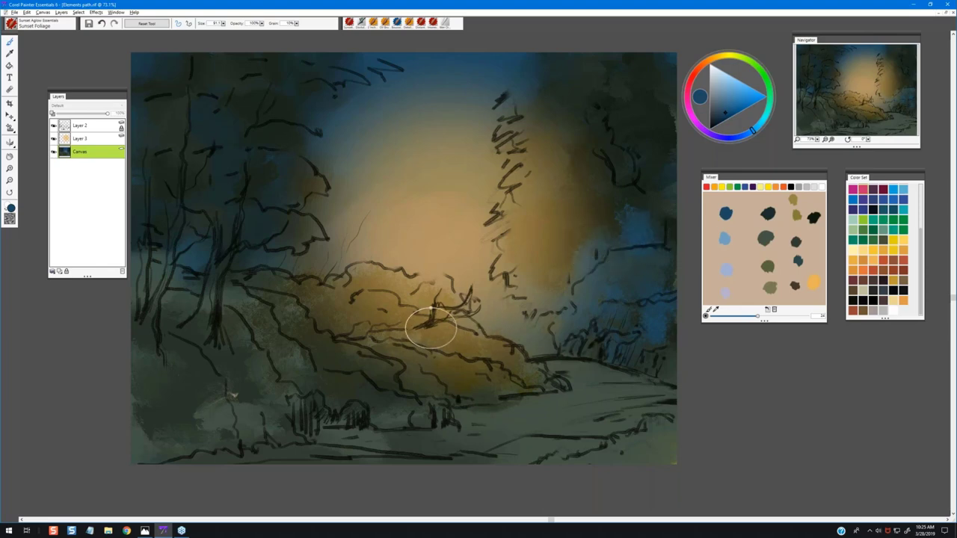
# Sample the hill's golden brown and, with the sketch layer hidden, dab leafy texture across the hillside toward the tree trunks
pyautogui.keyDown('alt'); pyautogui.click(440, 314); pyautogui.keyUp('alt')
pyautogui.moveTo(407, 288)
pyautogui.mouseDown()
pyautogui.moveTo(369, 276)
pyautogui.moveTo(361, 297)
pyautogui.moveTo(359, 273)
pyautogui.moveTo(401, 267)
pyautogui.moveTo(415, 299)
pyautogui.moveTo(264, 310)
pyautogui.moveTo(313, 315)
pyautogui.moveTo(348, 363)
pyautogui.mouseUp()
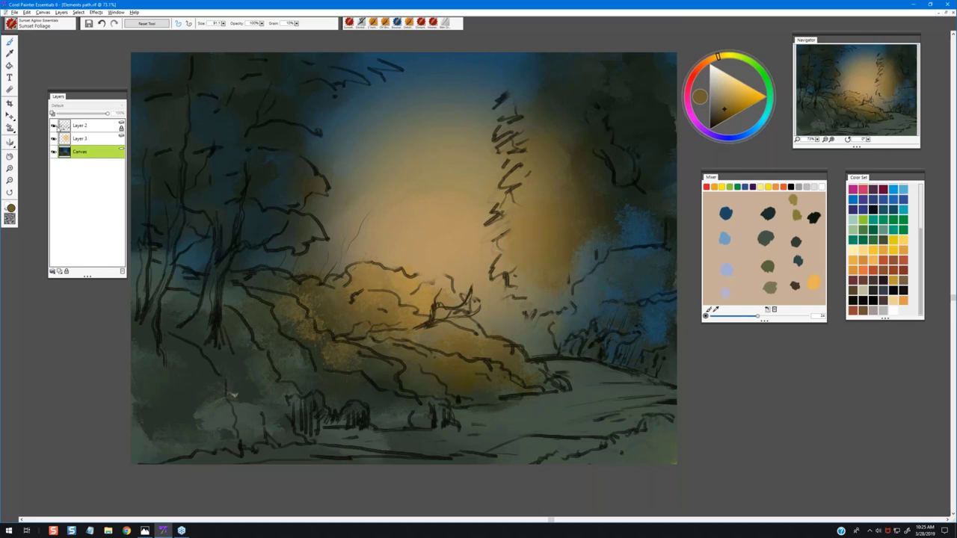
pyautogui.click(53, 126)
pyautogui.click(53, 138)
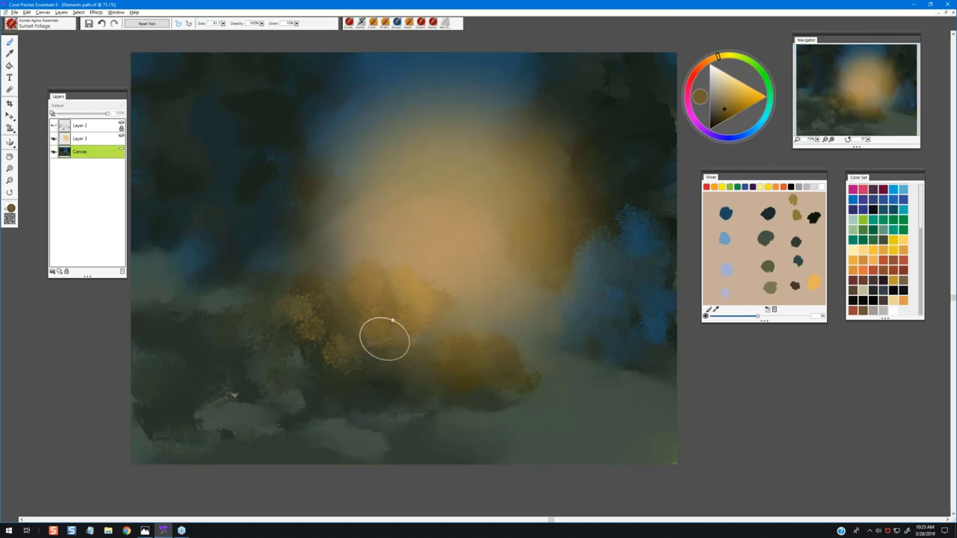
pyautogui.moveTo(384, 339)
pyautogui.mouseDown()
pyautogui.moveTo(426, 342)
pyautogui.moveTo(440, 314)
pyautogui.moveTo(456, 351)
pyautogui.moveTo(442, 319)
pyautogui.moveTo(342, 288)
pyautogui.moveTo(414, 345)
pyautogui.moveTo(243, 293)
pyautogui.moveTo(229, 316)
pyautogui.moveTo(196, 318)
pyautogui.mouseUp()
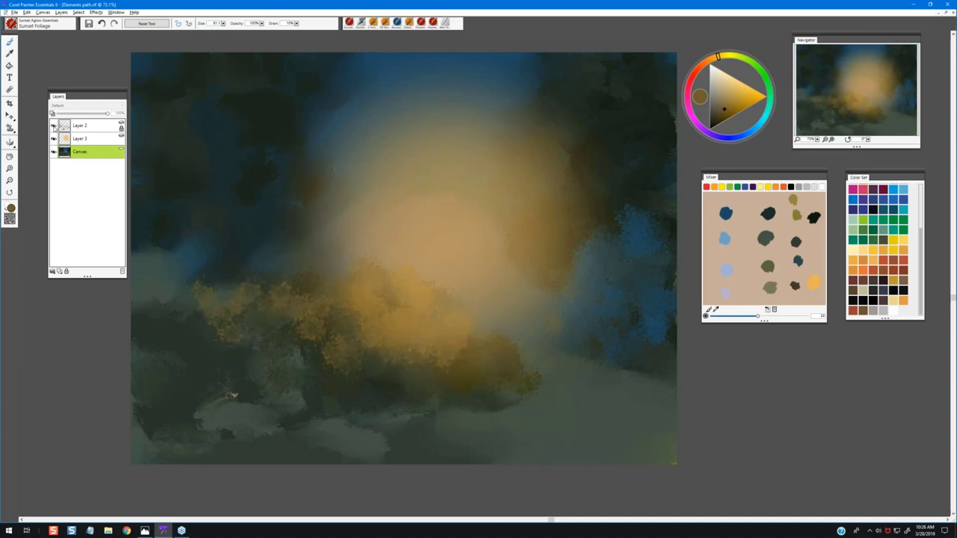
# Show the sketch on Layer 2 again and lower its opacity so the lines are fainter
pyautogui.click(53, 127)
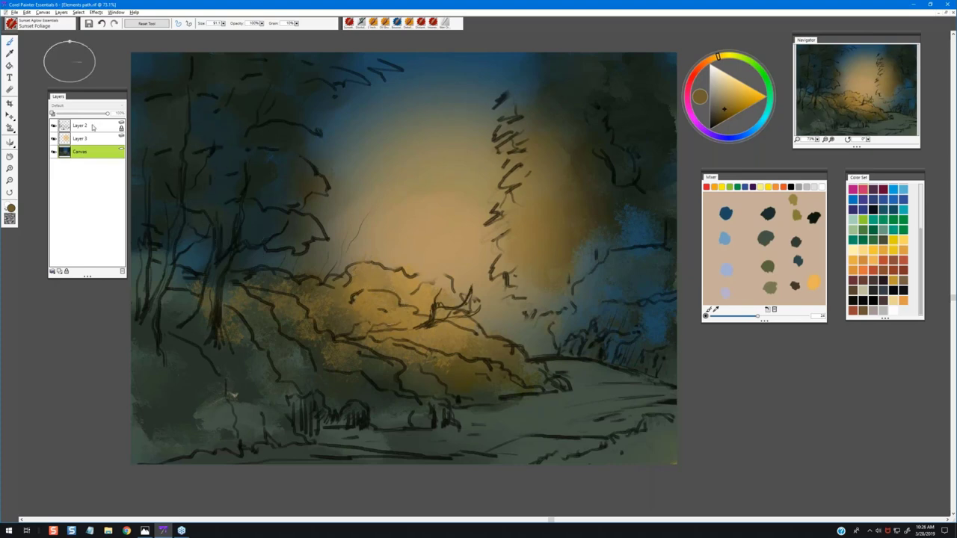
pyautogui.click(93, 126)
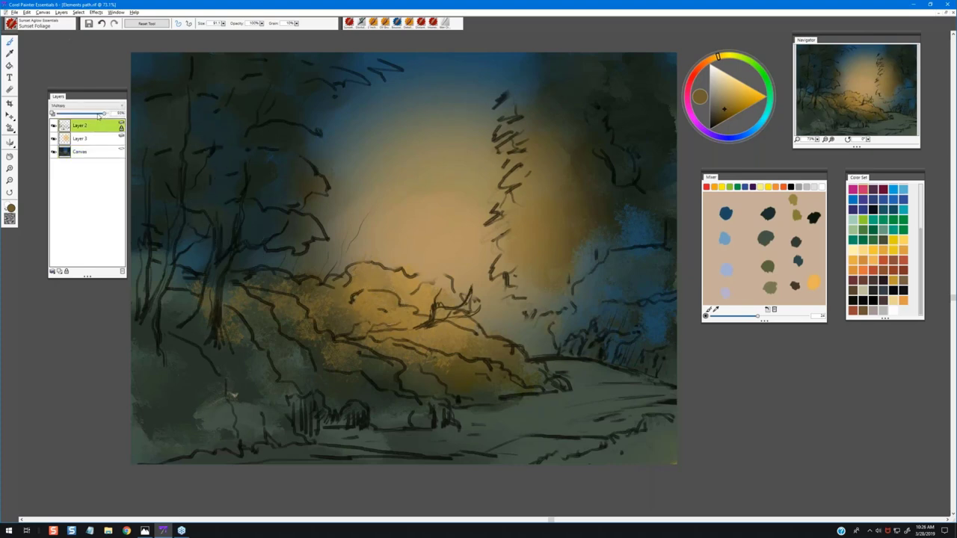
pyautogui.moveTo(86, 113); pyautogui.dragTo(89, 113)
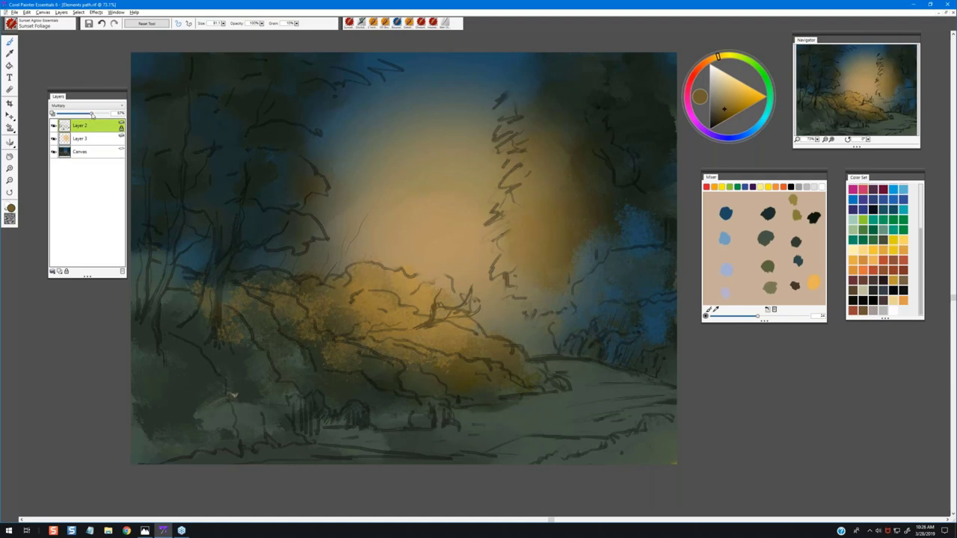
# On the Canvas, dab golden brown and dark green foliage over the hillside bushes, sampling further browns from the painting
pyautogui.click(101, 151)
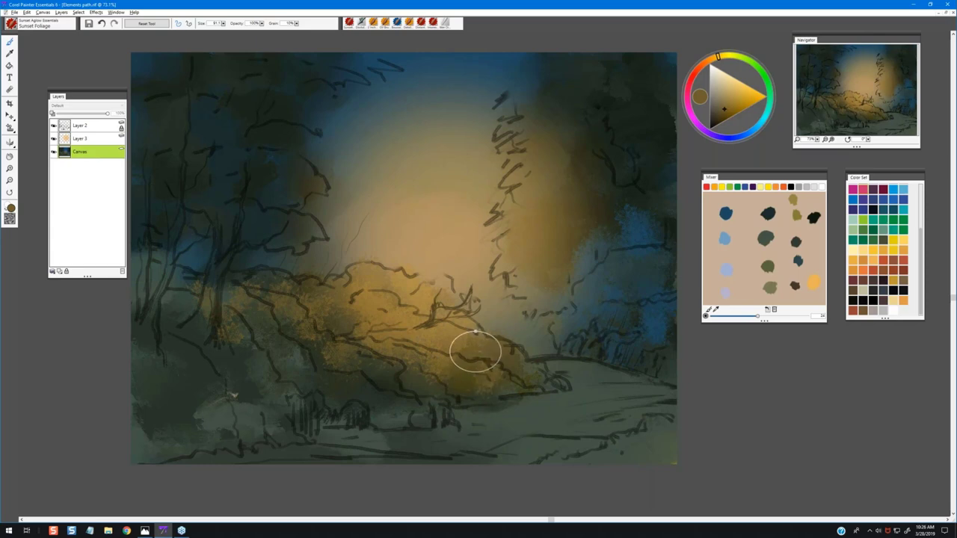
pyautogui.moveTo(514, 381)
pyautogui.mouseDown()
pyautogui.moveTo(461, 369)
pyautogui.moveTo(435, 346)
pyautogui.moveTo(365, 378)
pyautogui.moveTo(416, 348)
pyautogui.mouseUp()
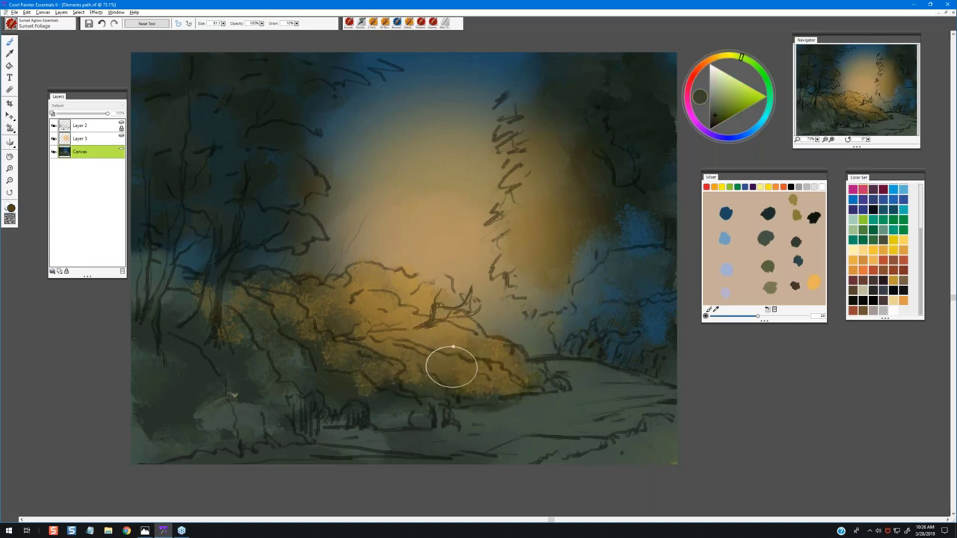
pyautogui.click(797, 242)
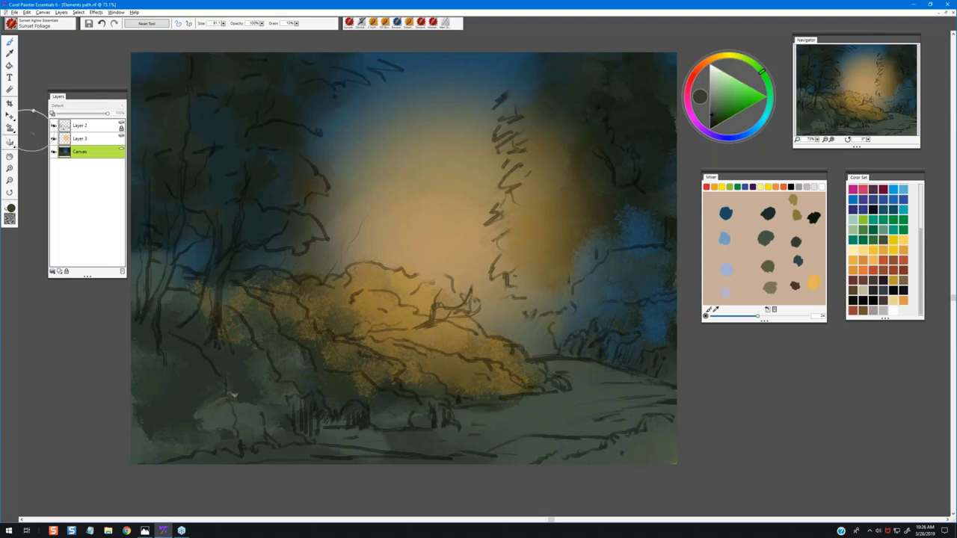
pyautogui.moveTo(468, 356)
pyautogui.mouseDown()
pyautogui.moveTo(452, 377)
pyautogui.moveTo(501, 386)
pyautogui.mouseUp()
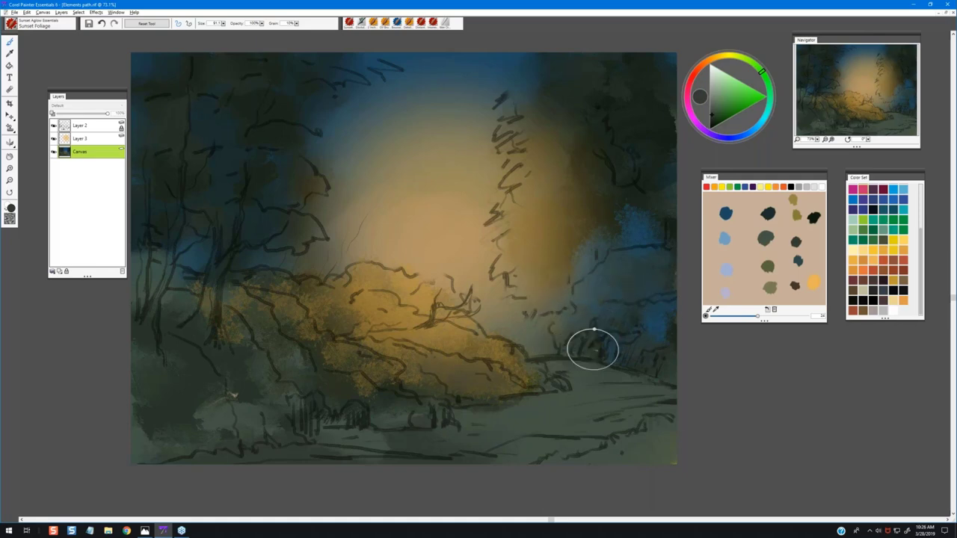
pyautogui.moveTo(219, 347)
pyautogui.mouseDown()
pyautogui.moveTo(239, 369)
pyautogui.moveTo(284, 356)
pyautogui.moveTo(308, 332)
pyautogui.mouseUp()
pyautogui.keyDown('alt'); pyautogui.click(276, 281); pyautogui.keyUp('alt')
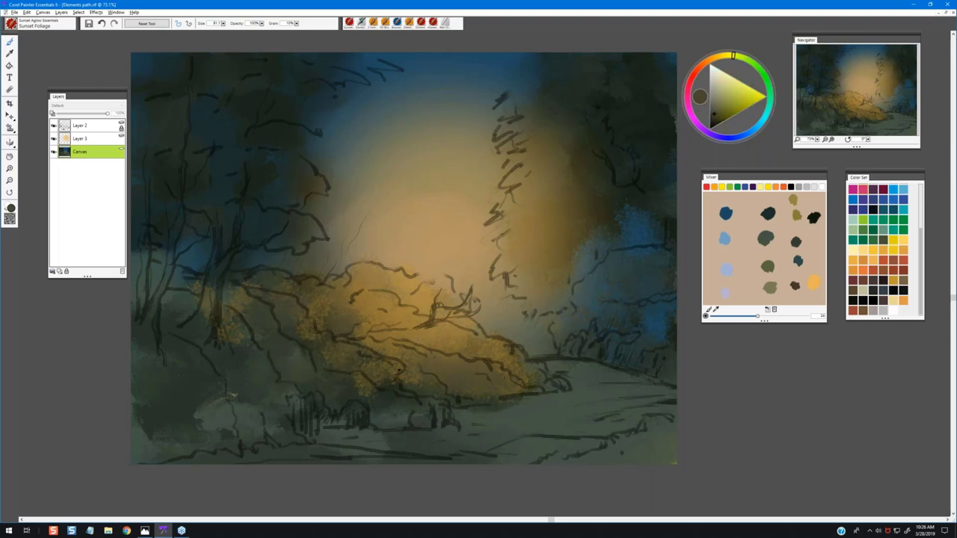
pyautogui.keyDown('alt'); pyautogui.click(379, 379); pyautogui.keyUp('alt')
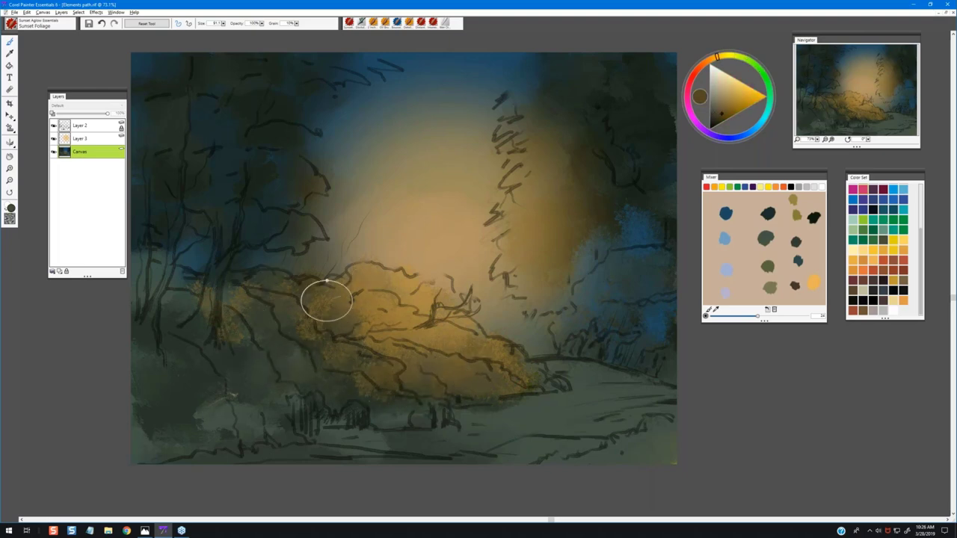
# Dab orange-red foliage into the bush beyond the path's bend and add small red accents on the golden hillside
pyautogui.click(869, 272)
pyautogui.moveTo(632, 314)
pyautogui.mouseDown()
pyautogui.moveTo(598, 331)
pyautogui.moveTo(643, 340)
pyautogui.moveTo(602, 335)
pyautogui.moveTo(587, 352)
pyautogui.mouseUp()
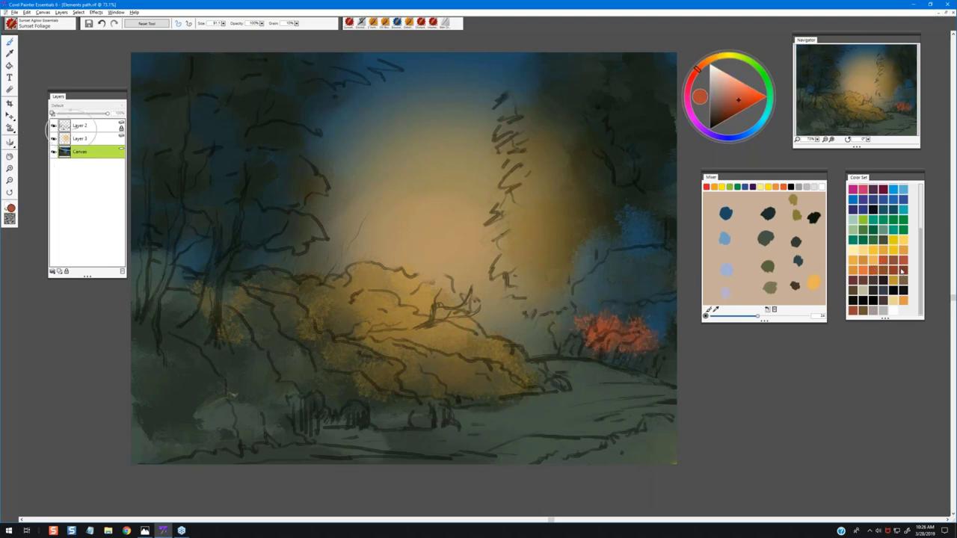
pyautogui.click(901, 270)
pyautogui.moveTo(624, 323)
pyautogui.mouseDown()
pyautogui.moveTo(581, 335)
pyautogui.moveTo(572, 314)
pyautogui.moveTo(622, 330)
pyautogui.moveTo(613, 267)
pyautogui.moveTo(636, 289)
pyautogui.moveTo(647, 329)
pyautogui.mouseUp()
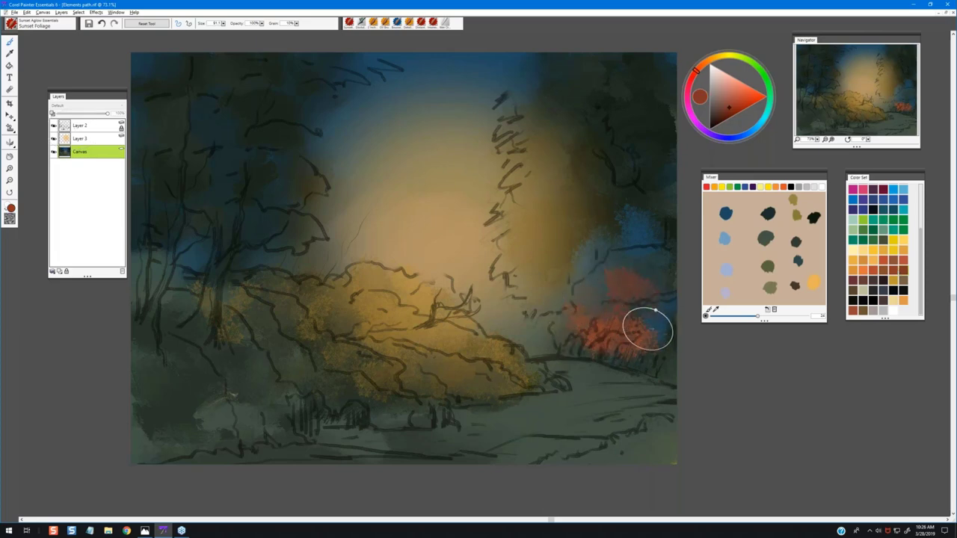
pyautogui.moveTo(425, 341)
pyautogui.mouseDown()
pyautogui.moveTo(446, 337)
pyautogui.moveTo(476, 371)
pyautogui.mouseUp()
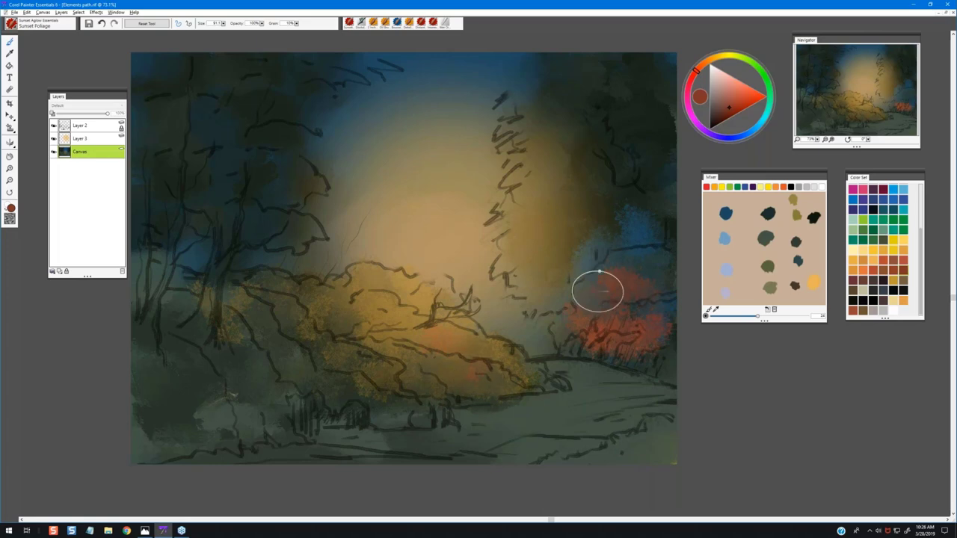
# Dab dark teal foliage into the red bush, the hillside near the tree trunks and the foreground shrub
pyautogui.click(804, 257)
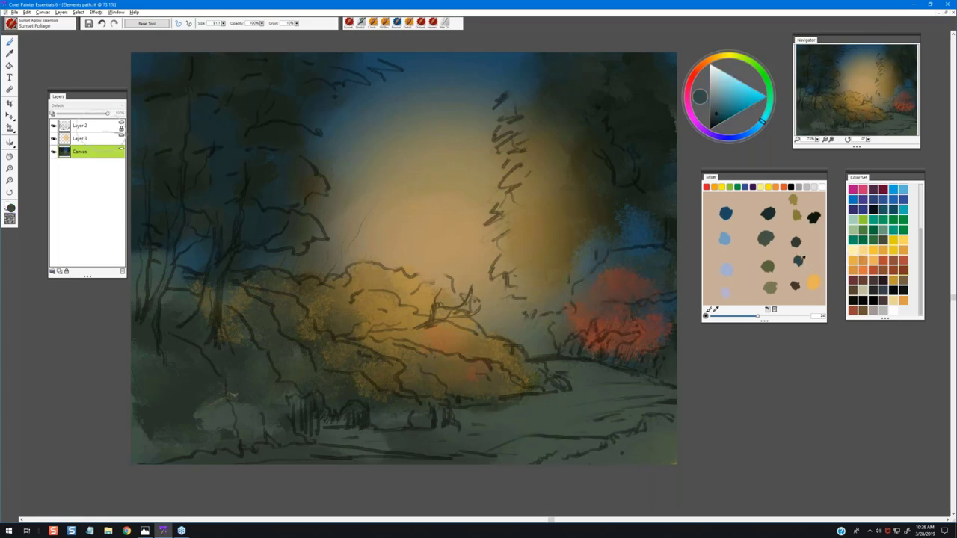
pyautogui.moveTo(637, 320)
pyautogui.mouseDown()
pyautogui.moveTo(614, 278)
pyautogui.moveTo(648, 279)
pyautogui.moveTo(564, 331)
pyautogui.moveTo(652, 346)
pyautogui.moveTo(665, 339)
pyautogui.moveTo(586, 363)
pyautogui.mouseUp()
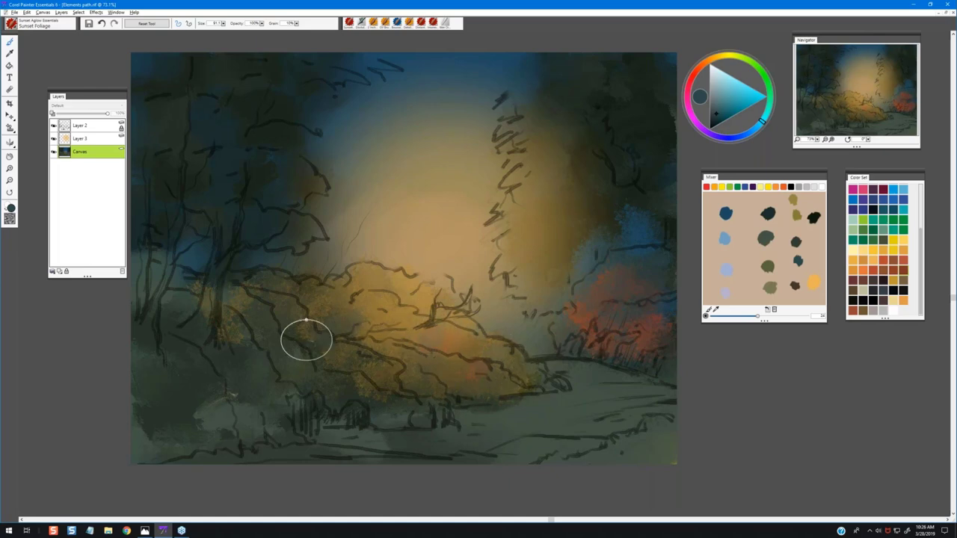
pyautogui.moveTo(224, 292)
pyautogui.mouseDown()
pyautogui.moveTo(170, 303)
pyautogui.moveTo(151, 293)
pyautogui.moveTo(166, 334)
pyautogui.mouseUp()
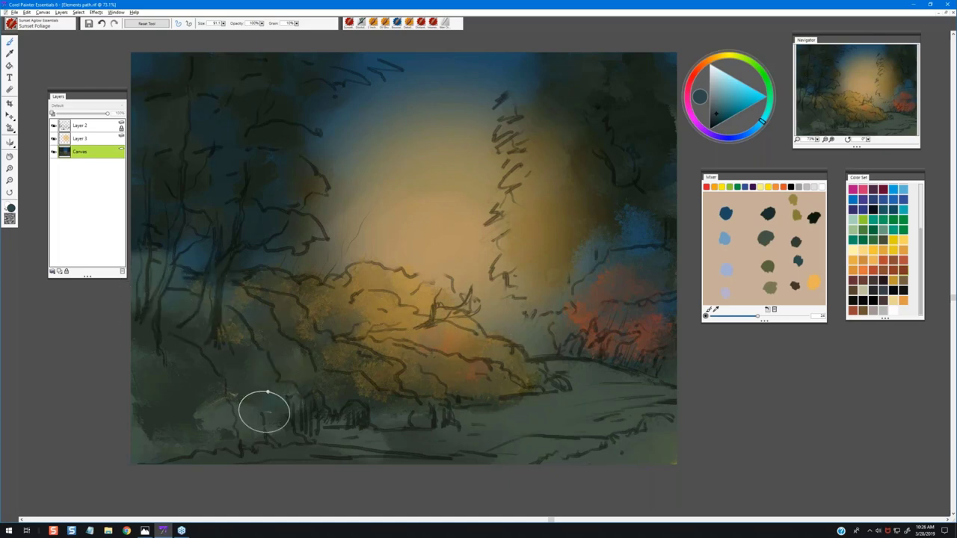
pyautogui.moveTo(264, 412); pyautogui.dragTo(221, 416)
# Sample a dark green and dab it along the base of the hillside and over the red and blue bushes
pyautogui.keyDown('alt'); pyautogui.click(346, 391); pyautogui.keyUp('alt')
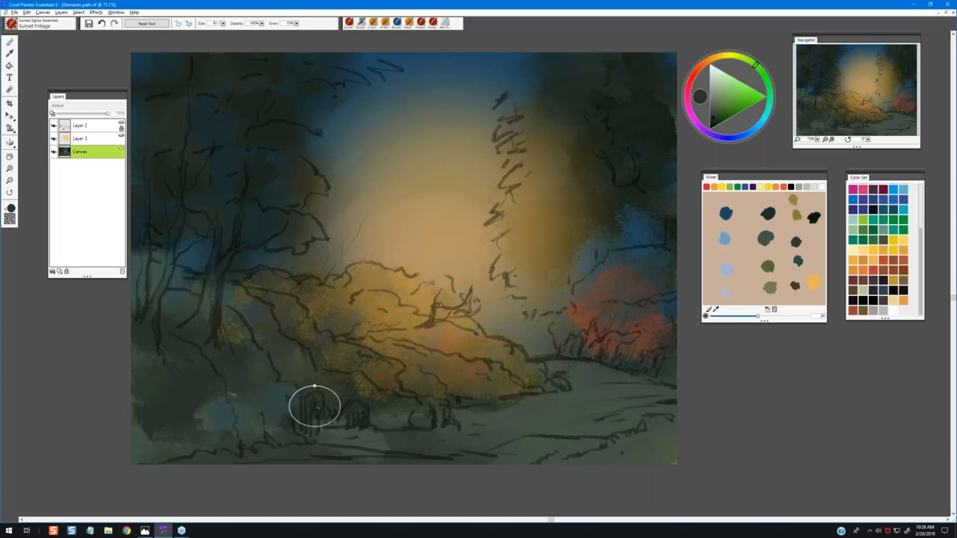
pyautogui.moveTo(315, 406)
pyautogui.mouseDown()
pyautogui.moveTo(402, 393)
pyautogui.moveTo(388, 375)
pyautogui.moveTo(496, 360)
pyautogui.mouseUp()
pyautogui.moveTo(629, 345)
pyautogui.mouseDown()
pyautogui.moveTo(607, 279)
pyautogui.moveTo(611, 254)
pyautogui.moveTo(648, 256)
pyautogui.moveTo(654, 297)
pyautogui.moveTo(643, 308)
pyautogui.moveTo(573, 297)
pyautogui.moveTo(589, 310)
pyautogui.moveTo(626, 247)
pyautogui.moveTo(666, 259)
pyautogui.mouseUp()
# Sample the trees' darkest green to shade the blue and red bushes, and hide the sketch to add dark leaves across the hillside
pyautogui.keyDown('alt'); pyautogui.click(647, 180); pyautogui.keyUp('alt')
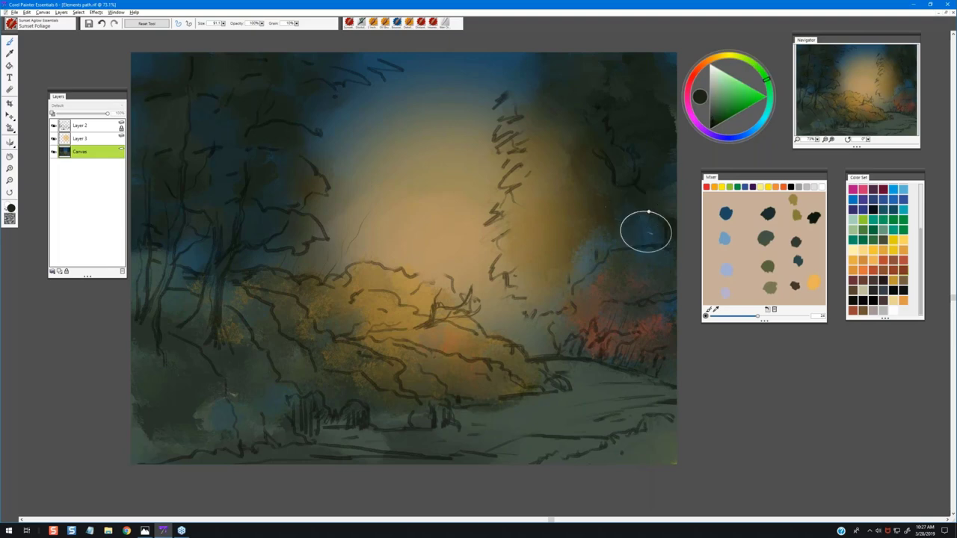
pyautogui.moveTo(650, 226)
pyautogui.mouseDown()
pyautogui.moveTo(659, 149)
pyautogui.moveTo(617, 230)
pyautogui.moveTo(576, 256)
pyautogui.moveTo(632, 273)
pyautogui.moveTo(586, 339)
pyautogui.moveTo(649, 344)
pyautogui.mouseUp()
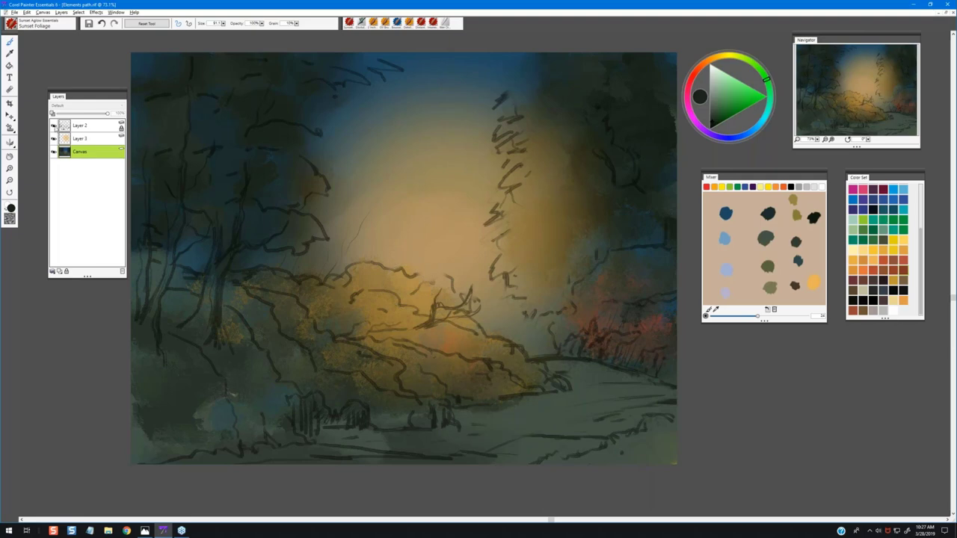
pyautogui.click(53, 125)
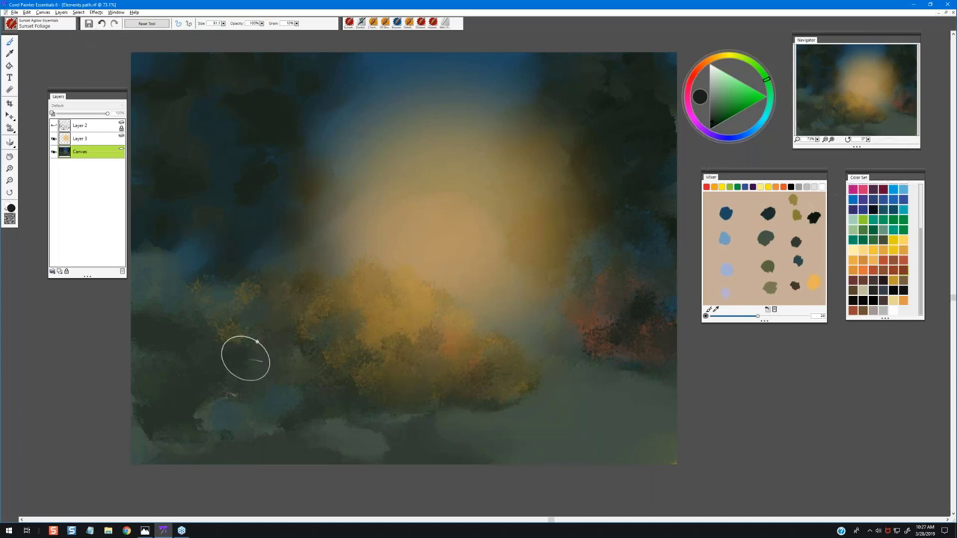
pyautogui.moveTo(336, 333)
pyautogui.mouseDown()
pyautogui.moveTo(404, 314)
pyautogui.moveTo(500, 382)
pyautogui.moveTo(630, 325)
pyautogui.moveTo(575, 335)
pyautogui.mouseUp()
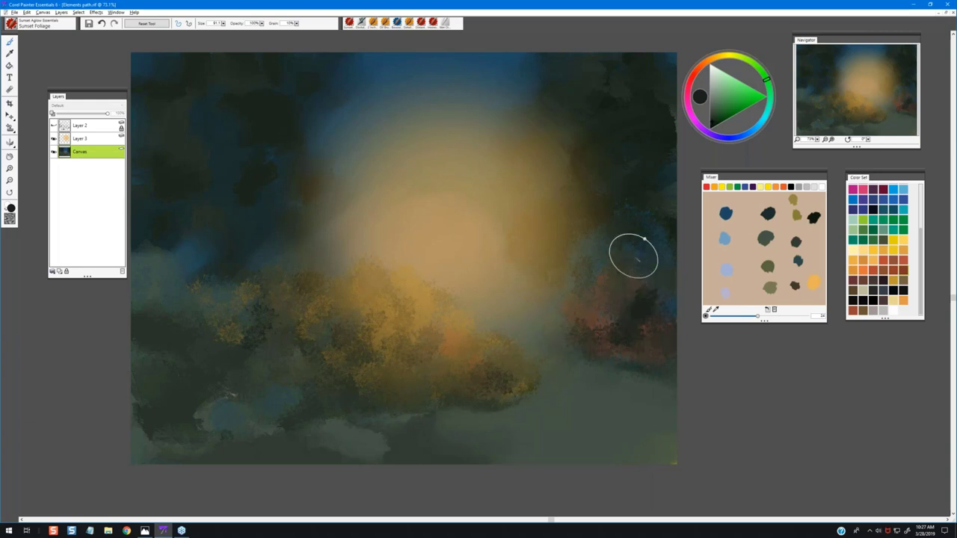
# Dab deep blue foliage into the trees above the red bush and show the sketch on Layer 2 again
pyautogui.keyDown('alt'); pyautogui.click(650, 128); pyautogui.keyUp('alt')
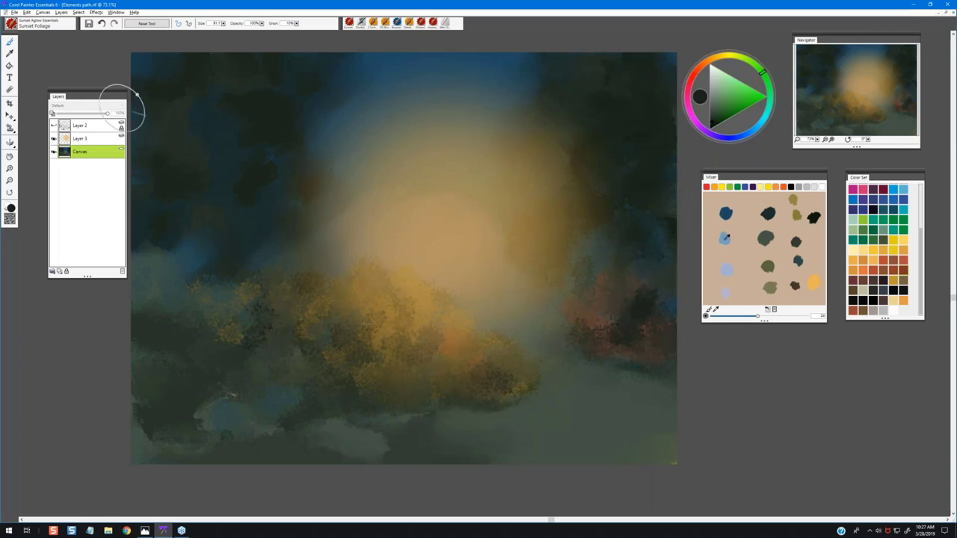
pyautogui.click(727, 213)
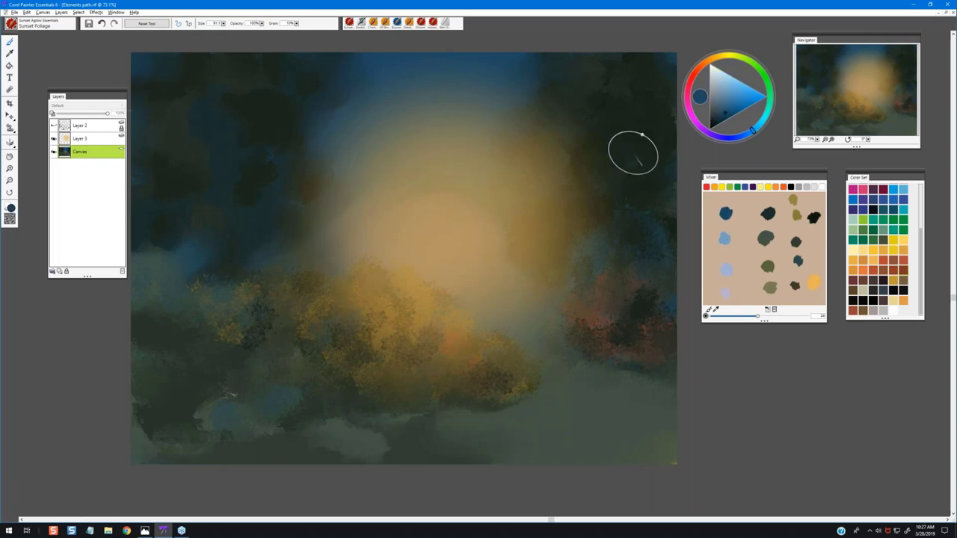
pyautogui.moveTo(632, 154)
pyautogui.mouseDown()
pyautogui.moveTo(642, 184)
pyautogui.moveTo(644, 143)
pyautogui.moveTo(658, 193)
pyautogui.moveTo(643, 152)
pyautogui.moveTo(645, 118)
pyautogui.moveTo(656, 190)
pyautogui.moveTo(667, 197)
pyautogui.moveTo(636, 200)
pyautogui.moveTo(668, 170)
pyautogui.moveTo(672, 215)
pyautogui.moveTo(664, 250)
pyautogui.moveTo(661, 235)
pyautogui.moveTo(676, 314)
pyautogui.mouseUp()
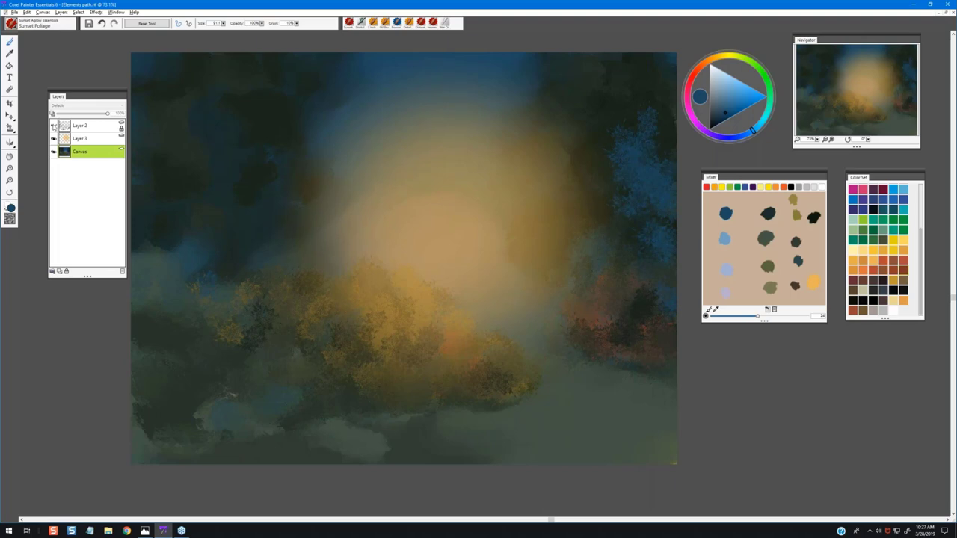
pyautogui.click(53, 126)
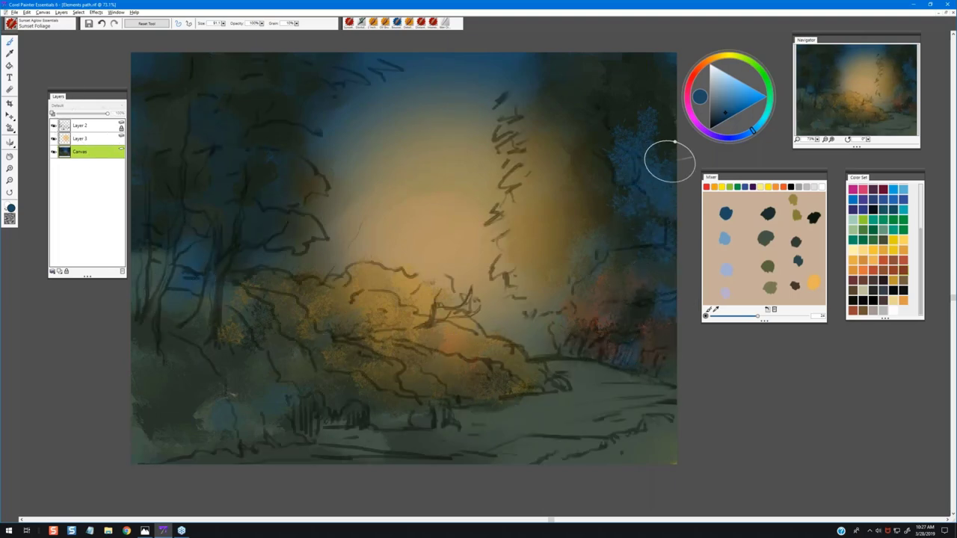
# Dab dark teal foliage around the tree trunks beside the hill and over the blue trees and red bush across the path
pyautogui.click(770, 214)
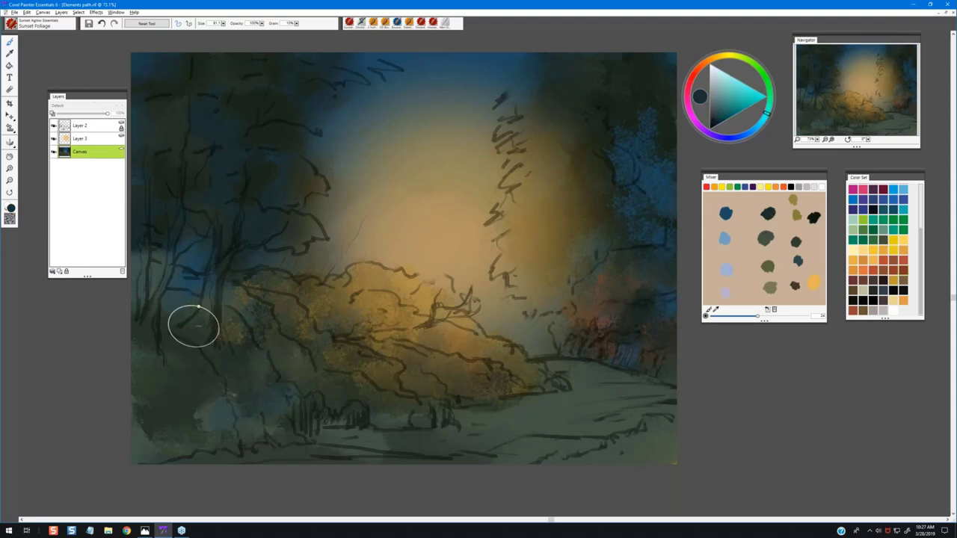
pyautogui.moveTo(213, 291); pyautogui.dragTo(227, 339)
pyautogui.moveTo(171, 285)
pyautogui.mouseDown()
pyautogui.moveTo(194, 310)
pyautogui.moveTo(228, 305)
pyautogui.moveTo(176, 291)
pyautogui.moveTo(150, 270)
pyautogui.moveTo(190, 295)
pyautogui.moveTo(142, 276)
pyautogui.moveTo(206, 300)
pyautogui.moveTo(232, 278)
pyautogui.mouseUp()
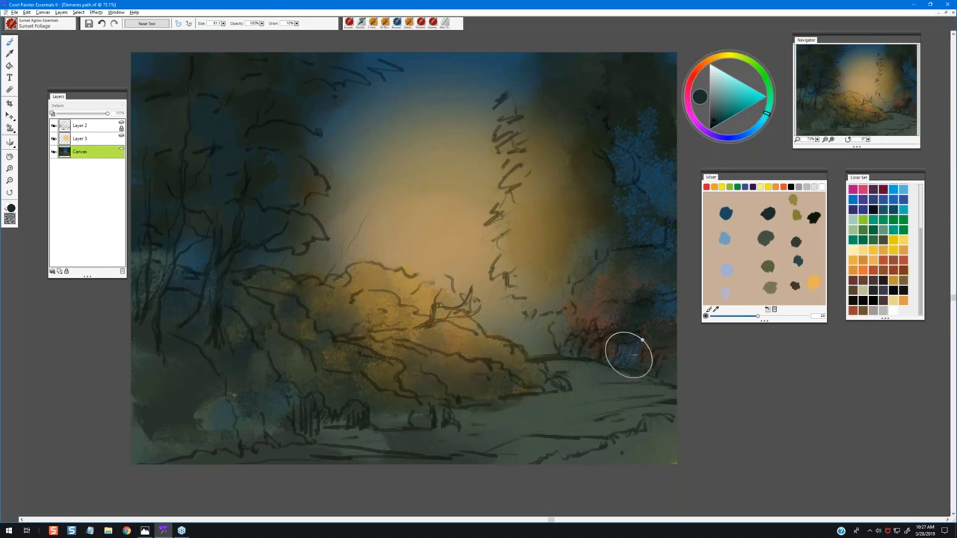
pyautogui.moveTo(656, 280)
pyautogui.mouseDown()
pyautogui.moveTo(676, 228)
pyautogui.moveTo(647, 236)
pyautogui.moveTo(663, 196)
pyautogui.moveTo(641, 129)
pyautogui.mouseUp()
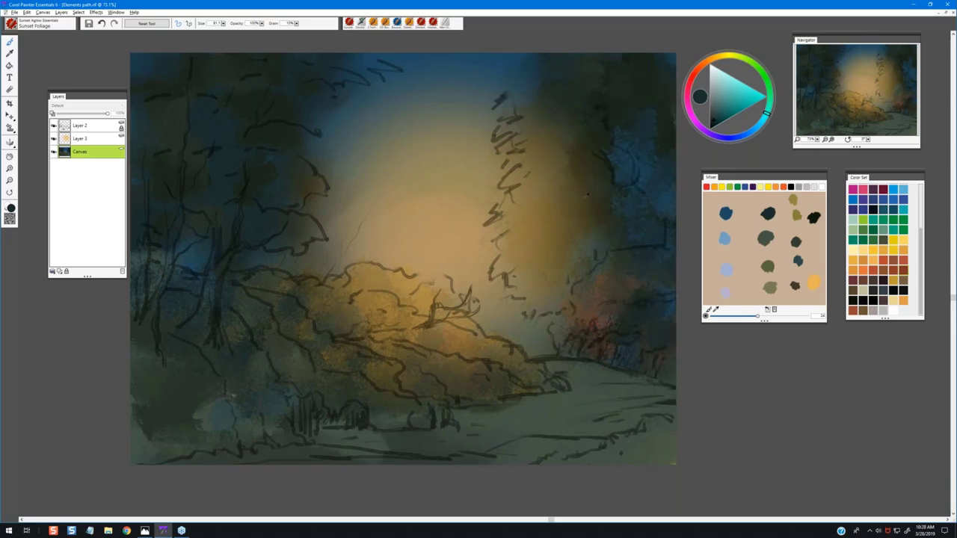
# Sample greens from the inner edge of the trees across the path, and dab sampled gold and dark olive leaves over the hillside
pyautogui.keyDown('alt'); pyautogui.click(586, 185); pyautogui.keyUp('alt')
pyautogui.keyDown('alt'); pyautogui.click(544, 93); pyautogui.keyUp('alt')
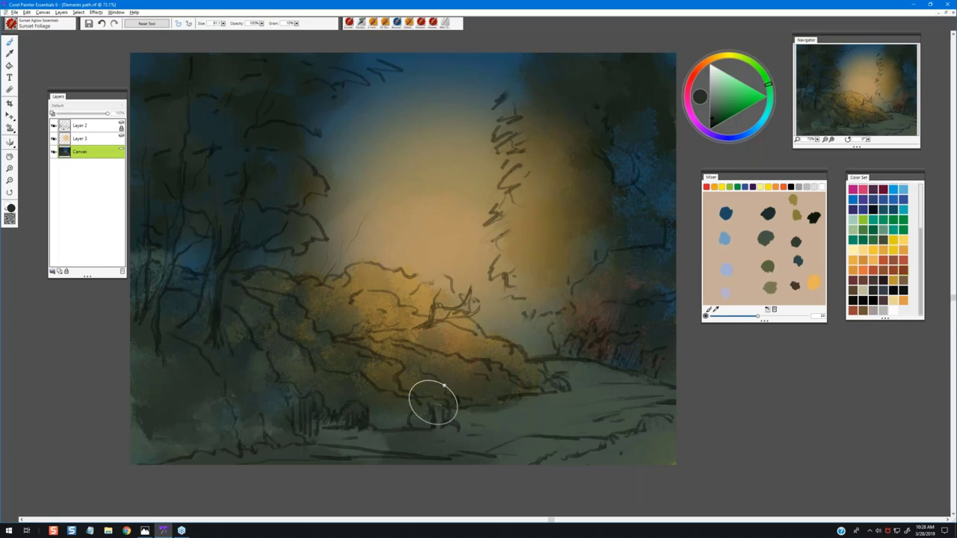
pyautogui.keyDown('alt'); pyautogui.click(382, 281); pyautogui.keyUp('alt')
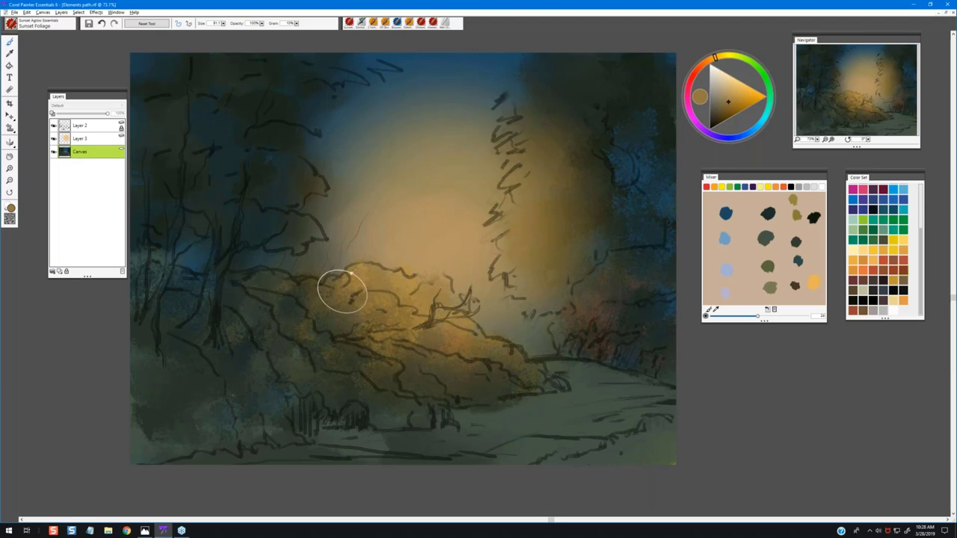
pyautogui.moveTo(369, 278)
pyautogui.mouseDown()
pyautogui.moveTo(403, 281)
pyautogui.moveTo(442, 300)
pyautogui.moveTo(426, 321)
pyautogui.moveTo(478, 343)
pyautogui.moveTo(453, 304)
pyautogui.moveTo(461, 346)
pyautogui.moveTo(519, 359)
pyautogui.moveTo(491, 376)
pyautogui.mouseUp()
pyautogui.keyDown('alt'); pyautogui.click(490, 366); pyautogui.keyUp('alt')
pyautogui.moveTo(348, 297)
pyautogui.mouseDown()
pyautogui.moveTo(319, 296)
pyautogui.moveTo(345, 299)
pyautogui.mouseUp()
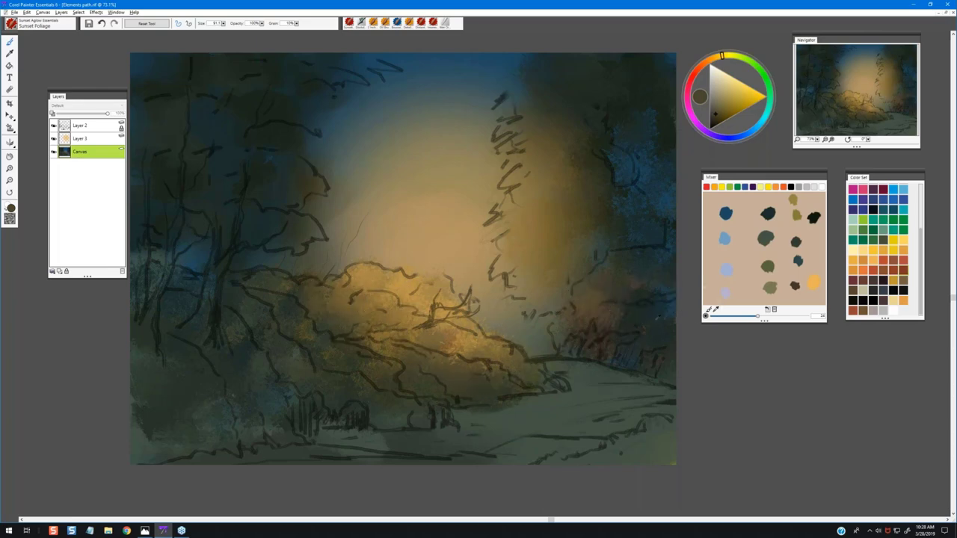
# Rebuild the bush beyond the path's bend with brighter red-orange foliage and dab matching red accents on the lower hillside
pyautogui.keyDown('alt'); pyautogui.click(653, 315); pyautogui.keyUp('alt')
pyautogui.click(882, 261)
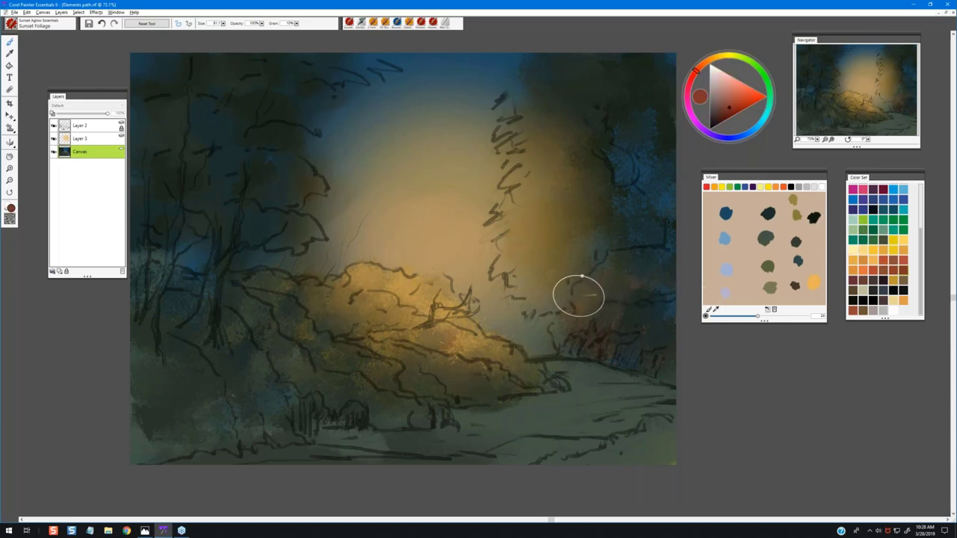
pyautogui.moveTo(576, 295)
pyautogui.mouseDown()
pyautogui.moveTo(598, 297)
pyautogui.moveTo(604, 274)
pyautogui.moveTo(622, 278)
pyautogui.moveTo(615, 268)
pyautogui.moveTo(633, 298)
pyautogui.moveTo(572, 308)
pyautogui.moveTo(580, 323)
pyautogui.moveTo(631, 264)
pyautogui.moveTo(631, 313)
pyautogui.moveTo(615, 323)
pyautogui.moveTo(604, 305)
pyautogui.moveTo(655, 282)
pyautogui.moveTo(637, 282)
pyautogui.moveTo(663, 289)
pyautogui.moveTo(612, 333)
pyautogui.moveTo(559, 340)
pyautogui.moveTo(651, 314)
pyautogui.moveTo(644, 328)
pyautogui.moveTo(634, 276)
pyautogui.moveTo(650, 276)
pyautogui.moveTo(630, 254)
pyautogui.moveTo(660, 252)
pyautogui.moveTo(663, 305)
pyautogui.mouseUp()
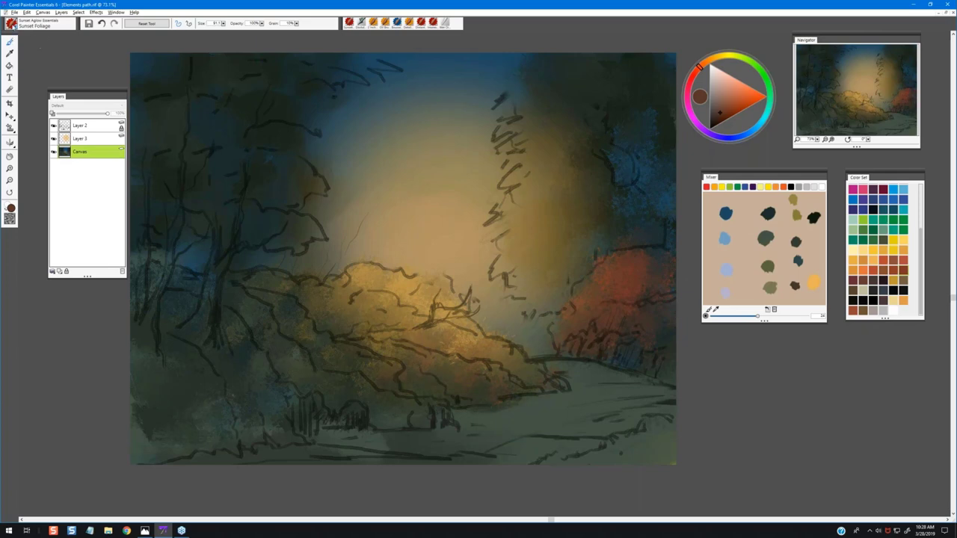
# Switch to the Impressionist Sunset brush and stroke dark teal into the trees above the red bush, sampling their blue
pyautogui.click(11, 23)
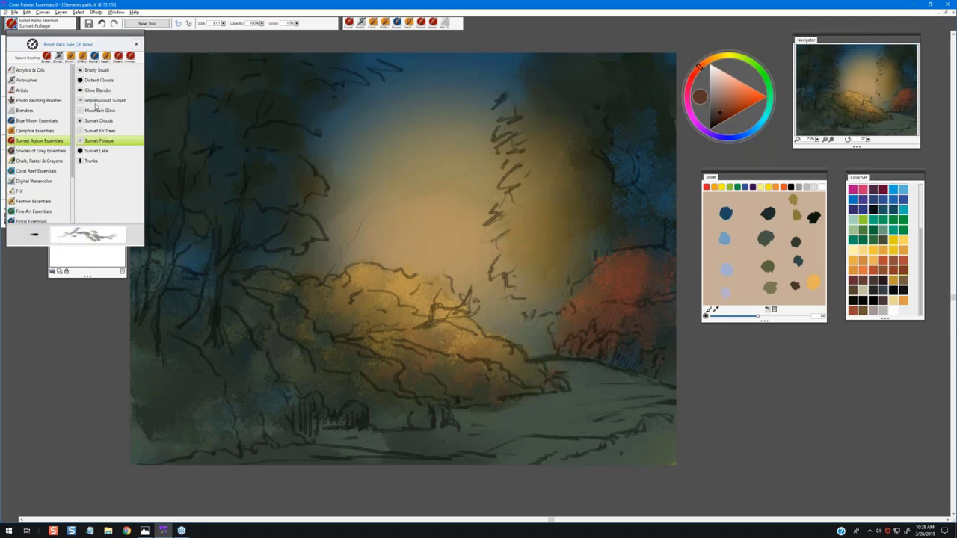
pyautogui.click(96, 101)
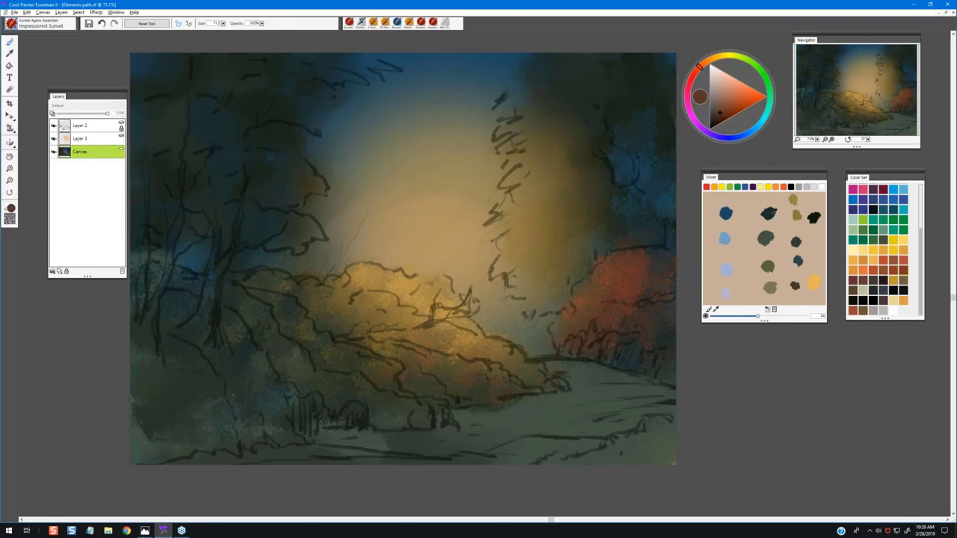
pyautogui.click(769, 214)
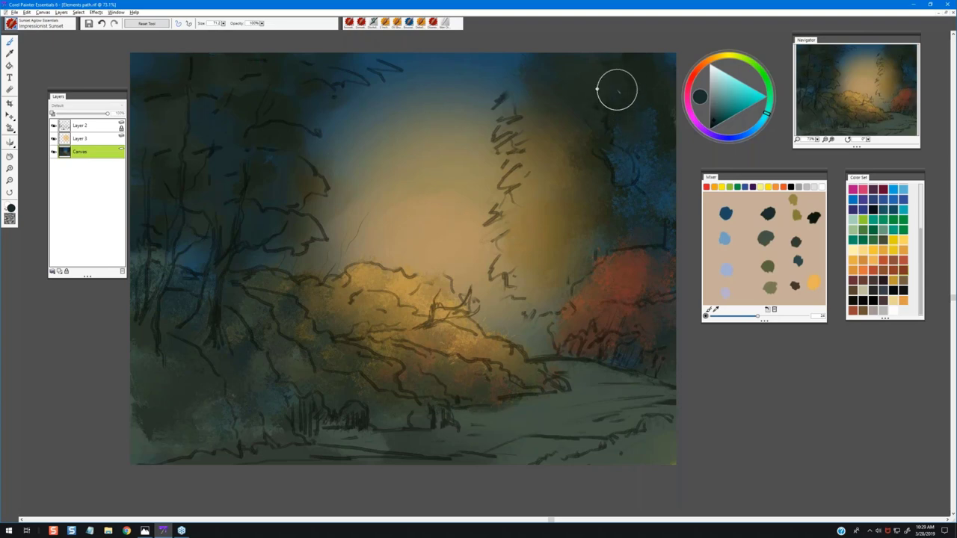
pyautogui.moveTo(622, 115)
pyautogui.mouseDown()
pyautogui.moveTo(637, 115)
pyautogui.moveTo(621, 105)
pyautogui.moveTo(632, 143)
pyautogui.mouseUp()
pyautogui.keyDown('alt'); pyautogui.click(622, 116); pyautogui.keyUp('alt')
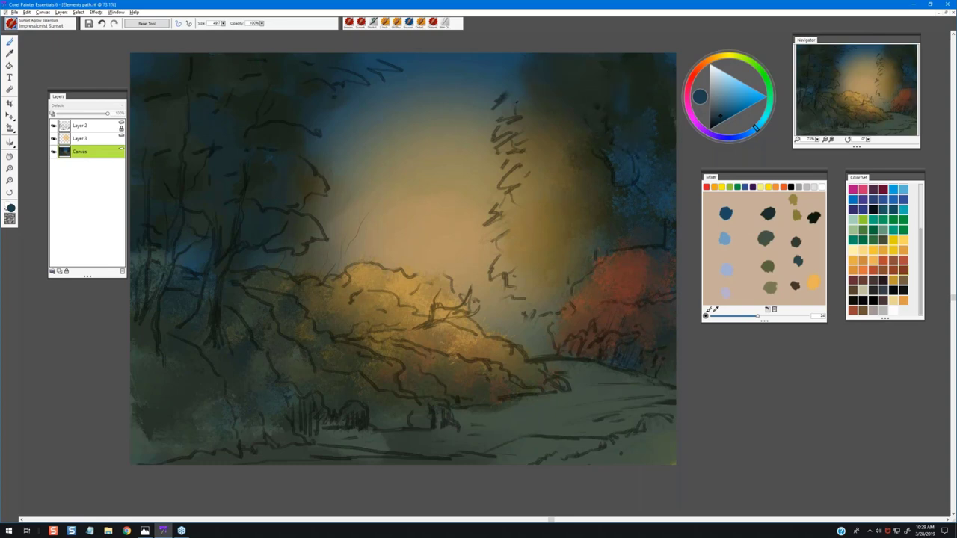
# Stroke a sampled dark green into the tall fir's tip and upper branches, hide the Layer 3 glow, and make the Canvas active
pyautogui.keyDown('alt'); pyautogui.click(514, 101); pyautogui.keyUp('alt')
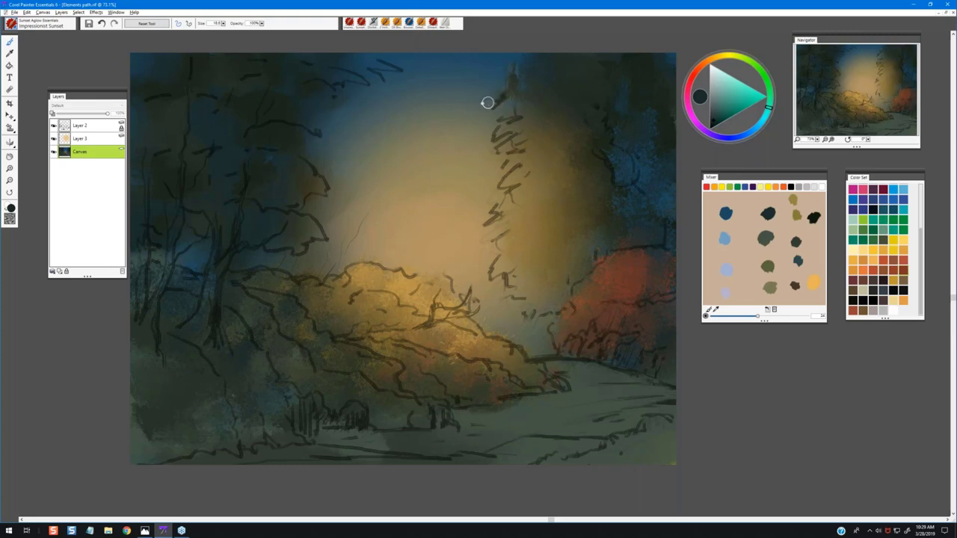
pyautogui.click(53, 139)
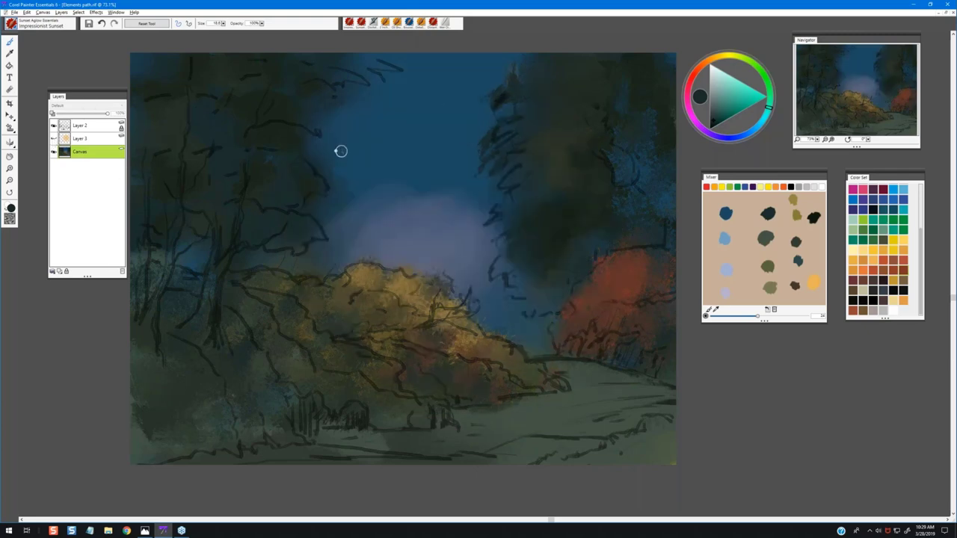
pyautogui.click(80, 140)
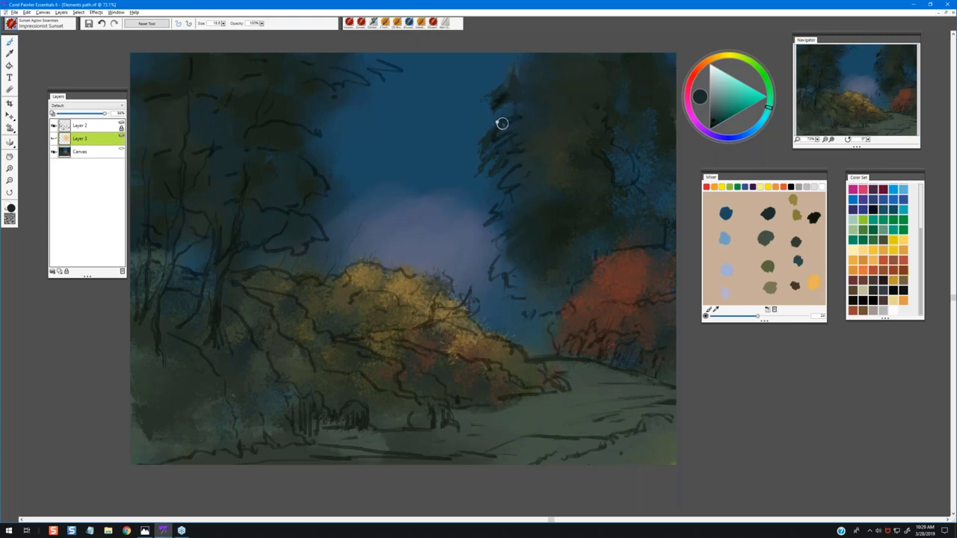
pyautogui.moveTo(517, 117)
pyautogui.mouseDown()
pyautogui.moveTo(527, 115)
pyautogui.moveTo(506, 114)
pyautogui.mouseUp()
pyautogui.click(105, 152)
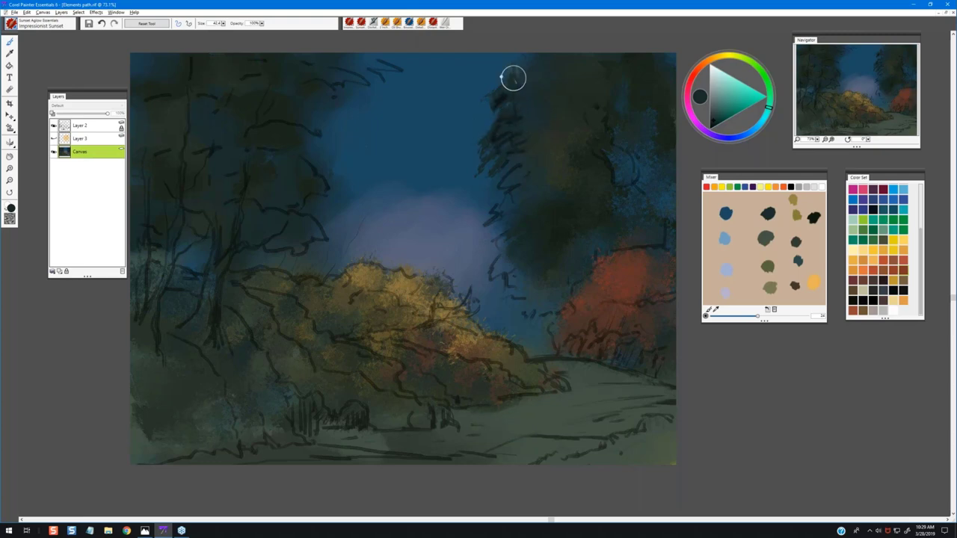
# Paint the tall fir's ragged outer edge in dark teal from tip to base, and fill its inside with sampled dark olive
pyautogui.moveTo(507, 160)
pyautogui.mouseDown()
pyautogui.moveTo(500, 117)
pyautogui.moveTo(480, 128)
pyautogui.moveTo(503, 112)
pyautogui.moveTo(509, 65)
pyautogui.moveTo(505, 107)
pyautogui.moveTo(505, 76)
pyautogui.moveTo(485, 128)
pyautogui.moveTo(494, 156)
pyautogui.moveTo(469, 188)
pyautogui.moveTo(502, 166)
pyautogui.moveTo(487, 200)
pyautogui.moveTo(519, 190)
pyautogui.moveTo(505, 211)
pyautogui.moveTo(529, 193)
pyautogui.moveTo(496, 218)
pyautogui.moveTo(522, 204)
pyautogui.moveTo(490, 242)
pyautogui.moveTo(519, 236)
pyautogui.moveTo(500, 269)
pyautogui.moveTo(512, 290)
pyautogui.mouseUp()
pyautogui.moveTo(518, 74)
pyautogui.mouseDown()
pyautogui.moveTo(529, 159)
pyautogui.moveTo(546, 167)
pyautogui.moveTo(544, 187)
pyautogui.moveTo(497, 204)
pyautogui.moveTo(561, 215)
pyautogui.moveTo(522, 300)
pyautogui.moveTo(541, 284)
pyautogui.moveTo(535, 295)
pyautogui.moveTo(560, 286)
pyautogui.moveTo(557, 300)
pyautogui.moveTo(562, 283)
pyautogui.moveTo(541, 276)
pyautogui.moveTo(517, 297)
pyautogui.moveTo(533, 299)
pyautogui.moveTo(508, 250)
pyautogui.moveTo(500, 261)
pyautogui.moveTo(516, 218)
pyautogui.moveTo(500, 200)
pyautogui.moveTo(533, 148)
pyautogui.moveTo(505, 82)
pyautogui.moveTo(509, 61)
pyautogui.moveTo(529, 139)
pyautogui.moveTo(506, 149)
pyautogui.moveTo(514, 62)
pyautogui.moveTo(532, 138)
pyautogui.moveTo(549, 154)
pyautogui.mouseUp()
pyautogui.keyDown('alt'); pyautogui.click(567, 162); pyautogui.keyUp('alt')
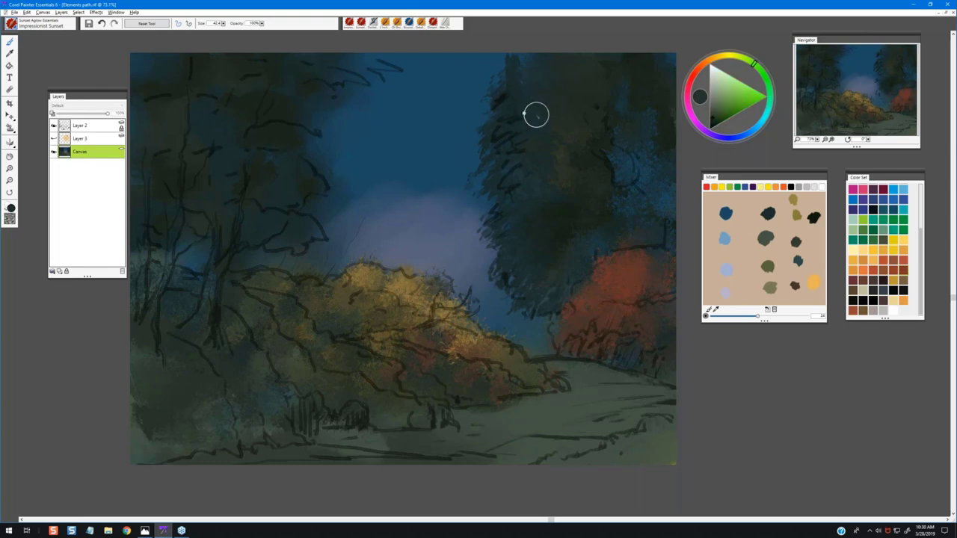
pyautogui.moveTo(535, 113)
pyautogui.mouseDown()
pyautogui.moveTo(519, 66)
pyautogui.moveTo(513, 85)
pyautogui.moveTo(508, 59)
pyautogui.moveTo(525, 109)
pyautogui.moveTo(557, 106)
pyautogui.moveTo(494, 94)
pyautogui.moveTo(563, 67)
pyautogui.moveTo(508, 94)
pyautogui.moveTo(537, 111)
pyautogui.moveTo(510, 70)
pyautogui.moveTo(504, 91)
pyautogui.moveTo(514, 122)
pyautogui.moveTo(516, 76)
pyautogui.moveTo(506, 114)
pyautogui.moveTo(512, 105)
pyautogui.moveTo(514, 140)
pyautogui.moveTo(539, 138)
pyautogui.moveTo(514, 153)
pyautogui.moveTo(516, 167)
pyautogui.moveTo(507, 151)
pyautogui.moveTo(521, 144)
pyautogui.moveTo(500, 103)
pyautogui.moveTo(505, 93)
pyautogui.moveTo(489, 97)
pyautogui.moveTo(507, 57)
pyautogui.moveTo(499, 72)
pyautogui.moveTo(526, 68)
pyautogui.mouseUp()
# Sample dark green, teal and blue from the trees across the path, and touch up the tall fir's tip and trunk area
pyautogui.keyDown('alt'); pyautogui.click(510, 155); pyautogui.keyUp('alt')
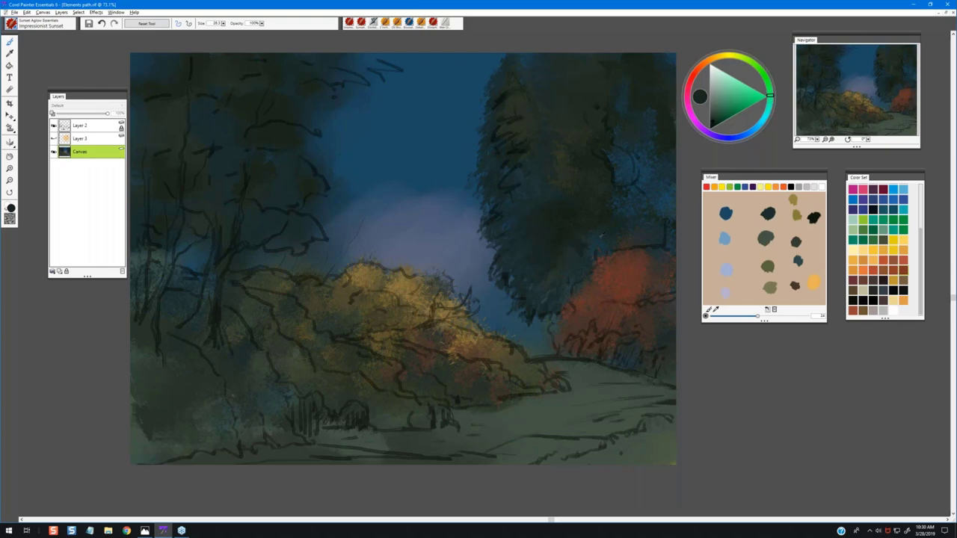
pyautogui.keyDown('alt'); pyautogui.click(581, 250); pyautogui.keyUp('alt')
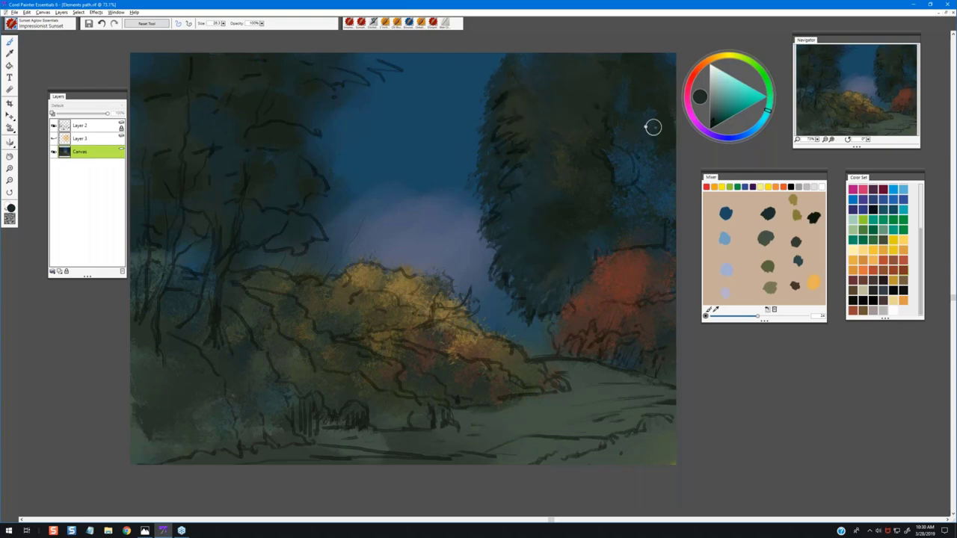
pyautogui.keyDown('alt'); pyautogui.click(520, 87); pyautogui.keyUp('alt')
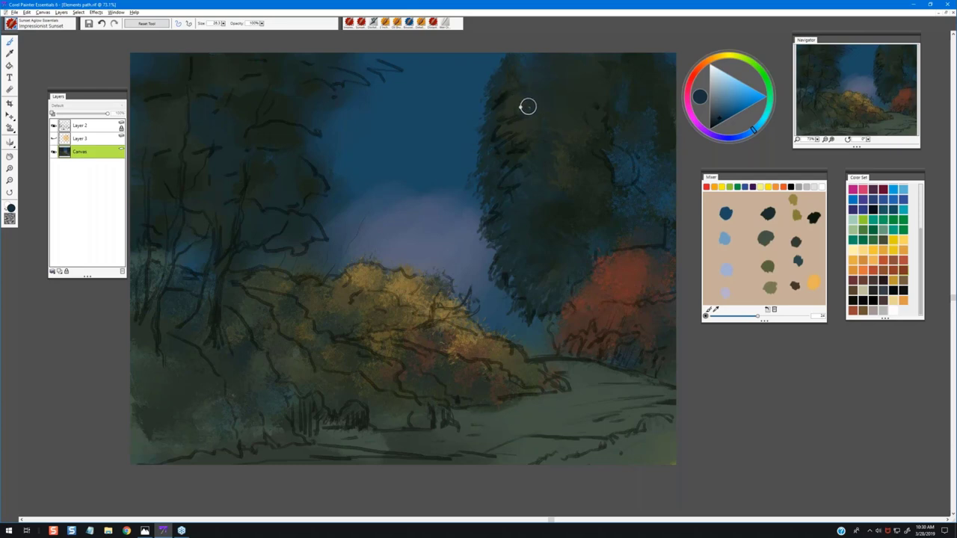
pyautogui.keyDown('alt'); pyautogui.click(505, 65); pyautogui.keyUp('alt')
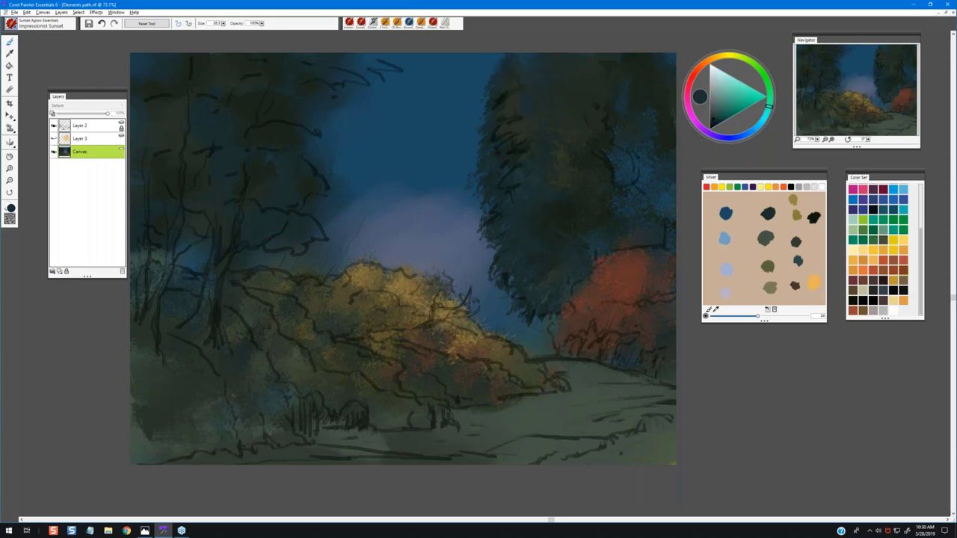
# Sample the red bush's colour and dab red leaves along the tall fir's base and lower branches, resampling the tree's dark green
pyautogui.keyDown('alt'); pyautogui.click(557, 292); pyautogui.keyUp('alt')
pyautogui.moveTo(536, 299); pyautogui.dragTo(562, 298)
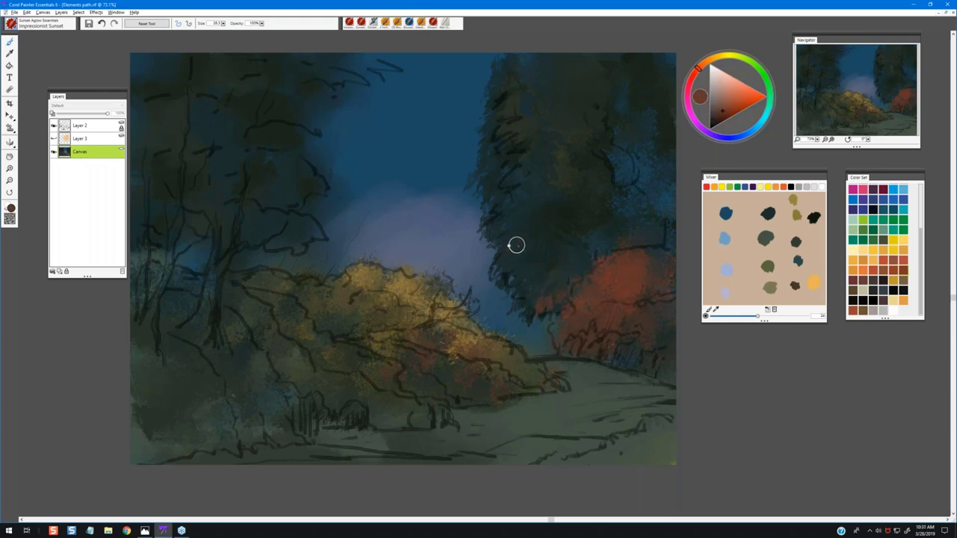
pyautogui.moveTo(522, 257); pyautogui.dragTo(516, 265)
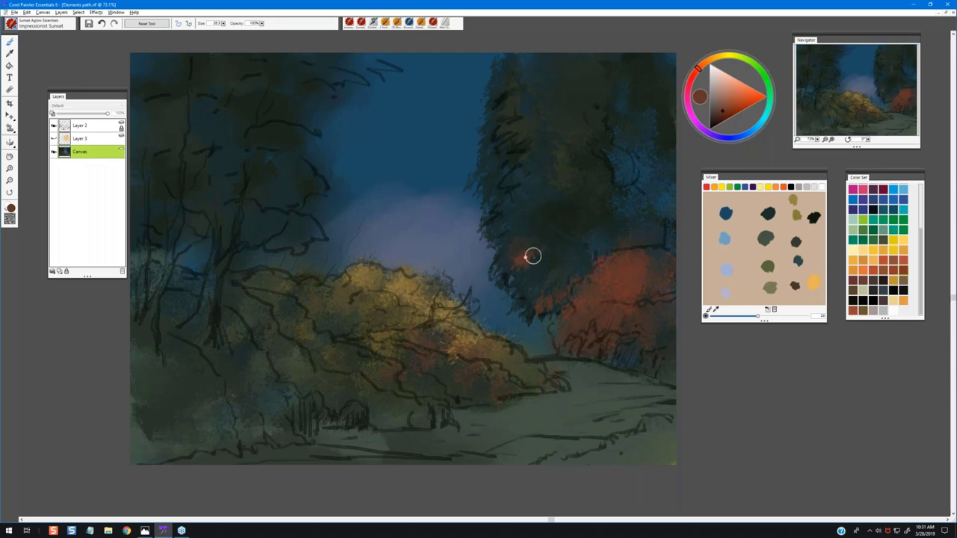
pyautogui.moveTo(532, 256)
pyautogui.mouseDown()
pyautogui.moveTo(536, 263)
pyautogui.moveTo(515, 264)
pyautogui.mouseUp()
pyautogui.keyDown('alt'); pyautogui.click(545, 257); pyautogui.keyUp('alt')
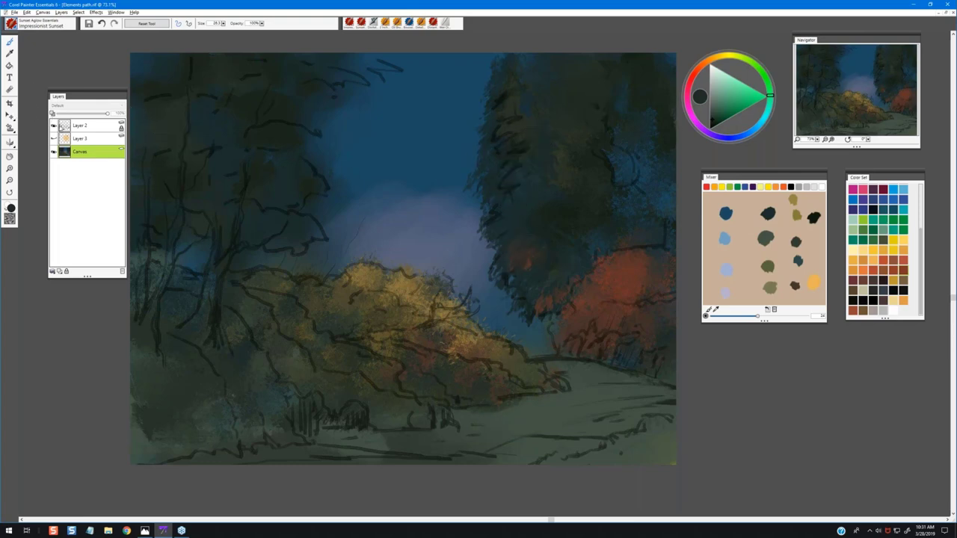
# Hide the Layer 2 sketch and build the tall fir's drooping branches with strokes of sampled blue and dark green
pyautogui.click(53, 125)
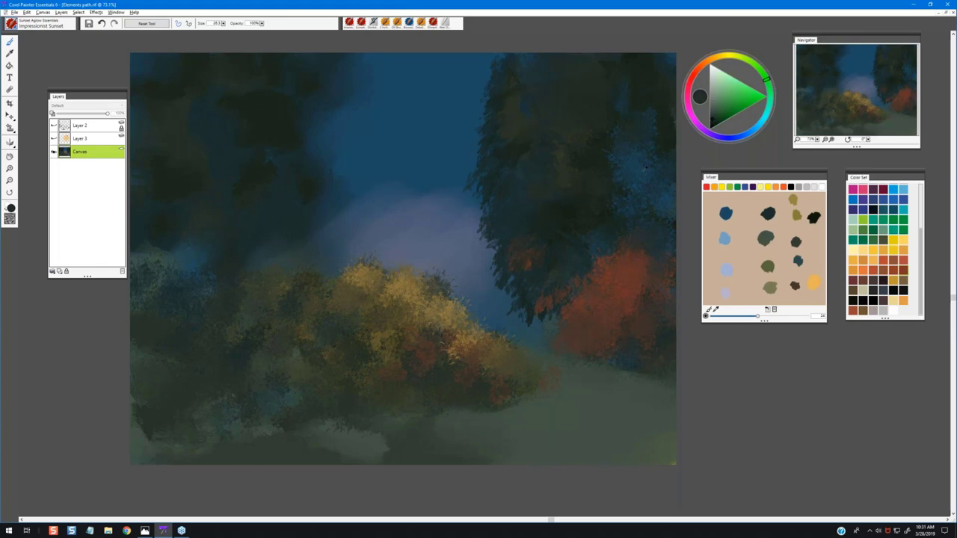
pyautogui.keyDown('alt'); pyautogui.click(530, 174); pyautogui.keyUp('alt')
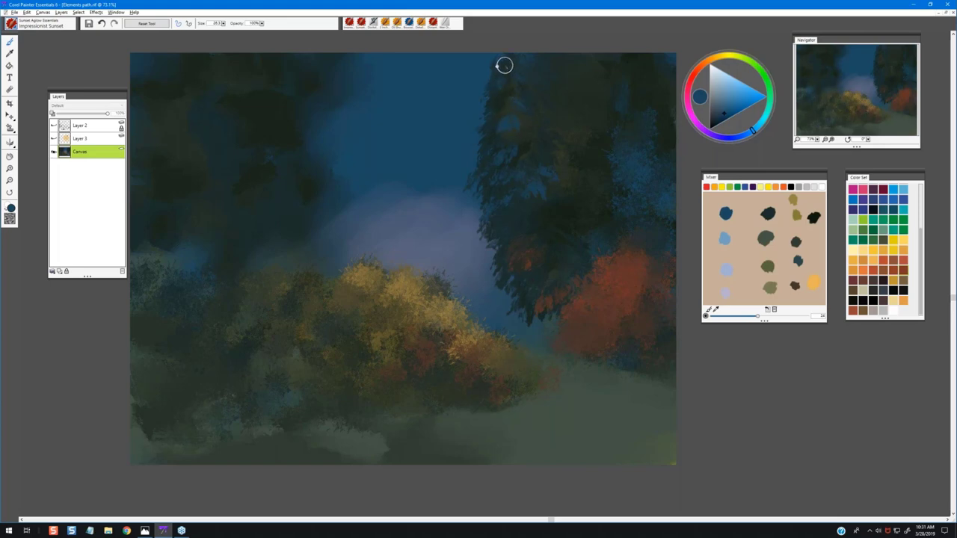
pyautogui.keyDown('alt'); pyautogui.click(496, 87); pyautogui.keyUp('alt')
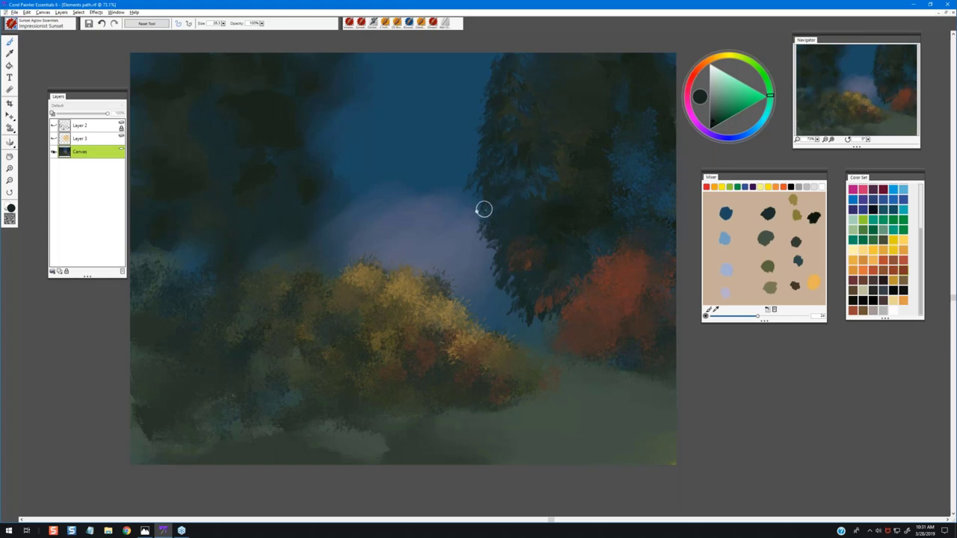
pyautogui.keyDown('alt'); pyautogui.click(478, 234); pyautogui.keyUp('alt')
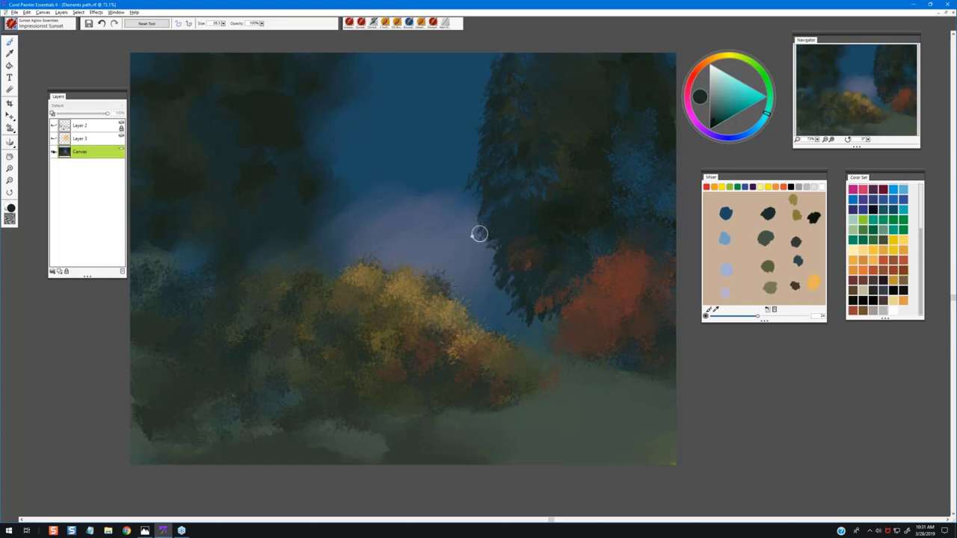
pyautogui.keyDown('alt'); pyautogui.click(508, 200); pyautogui.keyUp('alt')
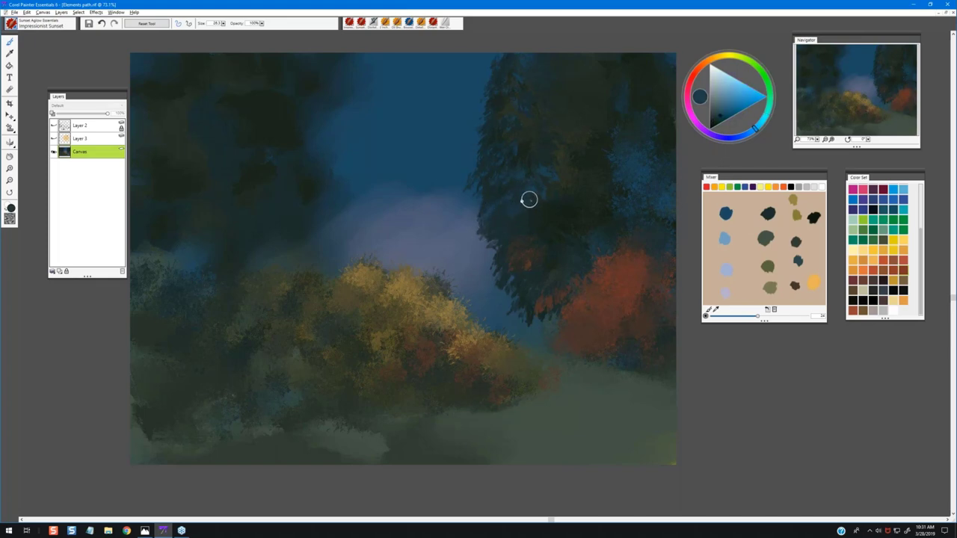
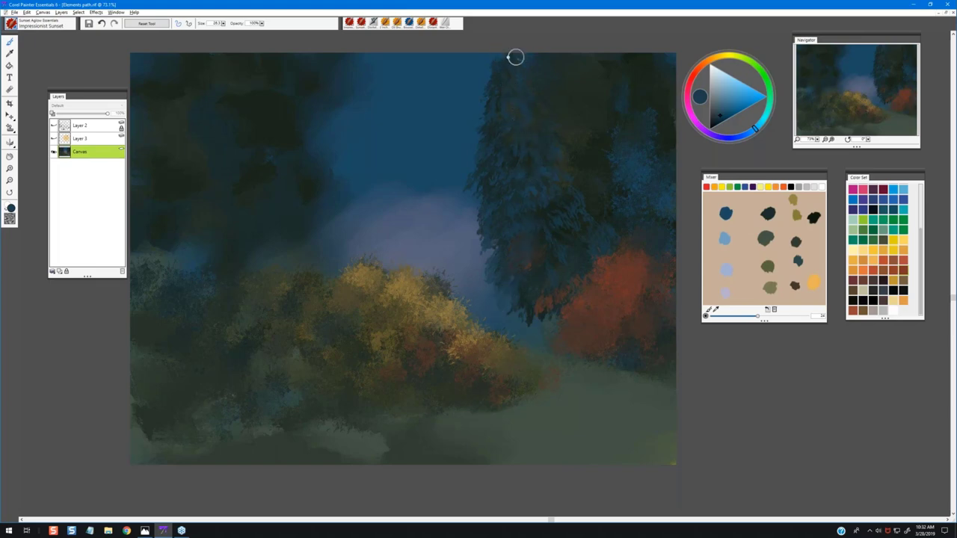
# Paint a second fir behind the tall one with sampled blue branch strokes and dark green gaps between them
pyautogui.keyDown('alt'); pyautogui.click(565, 82); pyautogui.keyUp('alt')
pyautogui.keyDown('alt'); pyautogui.click(648, 169); pyautogui.keyUp('alt')
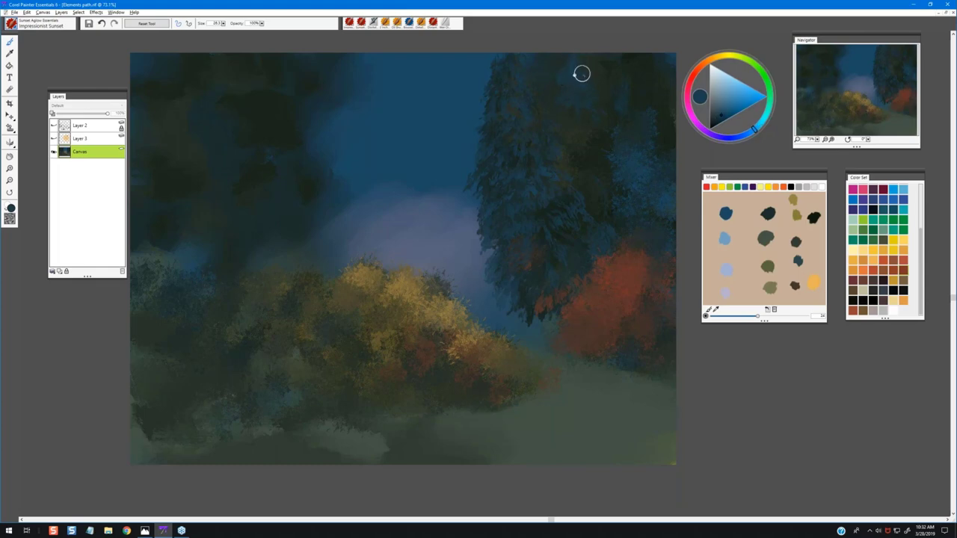
pyautogui.moveTo(587, 76); pyautogui.dragTo(593, 77)
pyautogui.keyDown('alt'); pyautogui.click(568, 119); pyautogui.keyUp('alt')
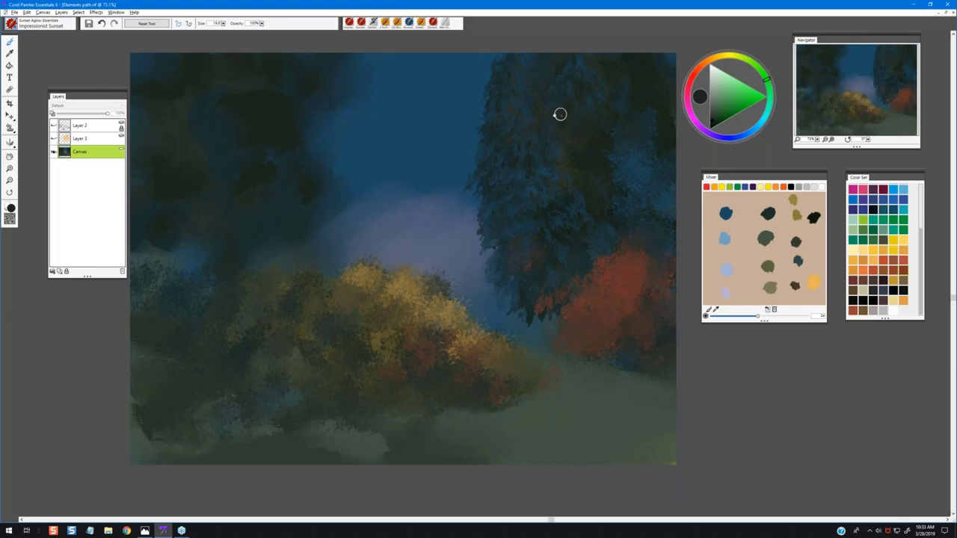
pyautogui.keyDown('alt'); pyautogui.click(570, 53); pyautogui.keyUp('alt')
pyautogui.keyDown('alt'); pyautogui.click(587, 101); pyautogui.keyUp('alt')
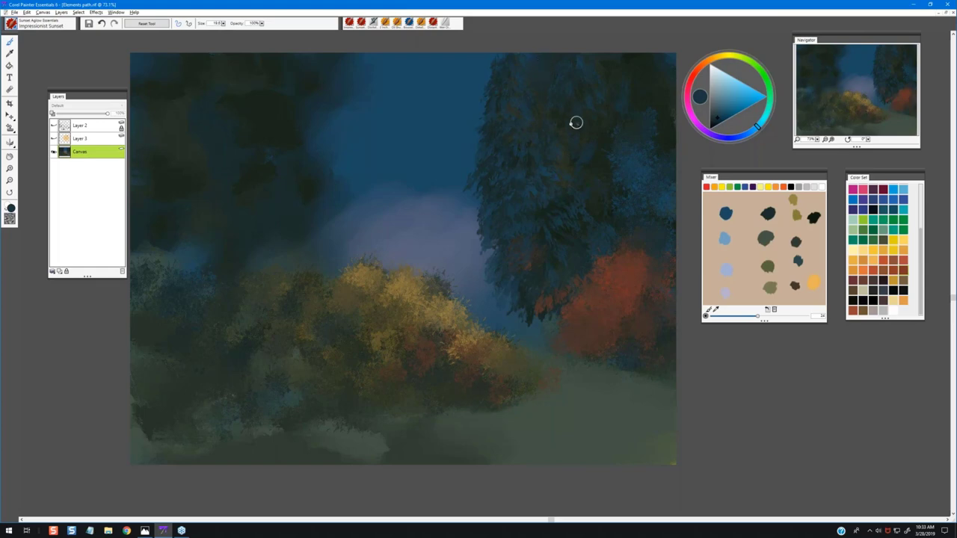
pyautogui.keyDown('alt'); pyautogui.click(601, 176); pyautogui.keyUp('alt')
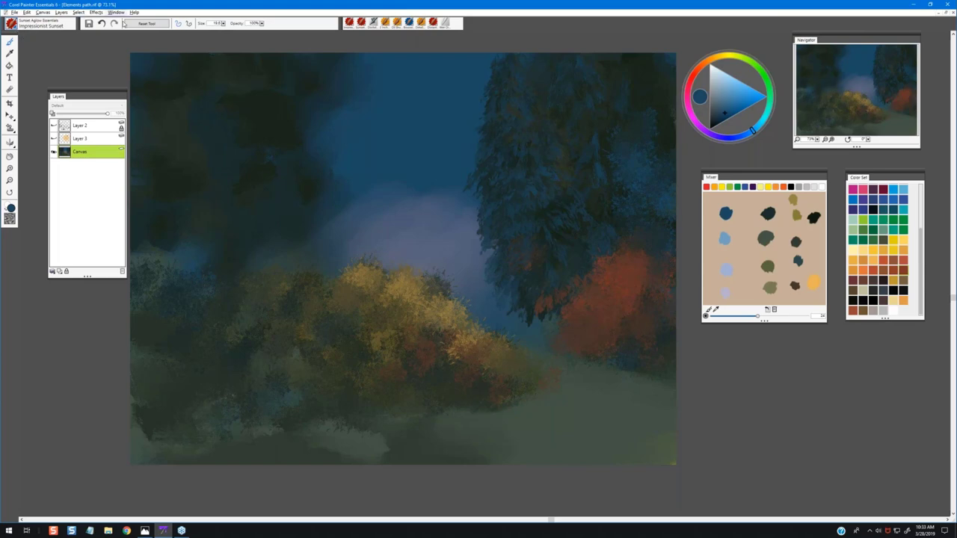
# Switch to the Sunset Fir Trees brush and paint a small light blue fir above the red bush, using the mixer's light blue
pyautogui.click(11, 24)
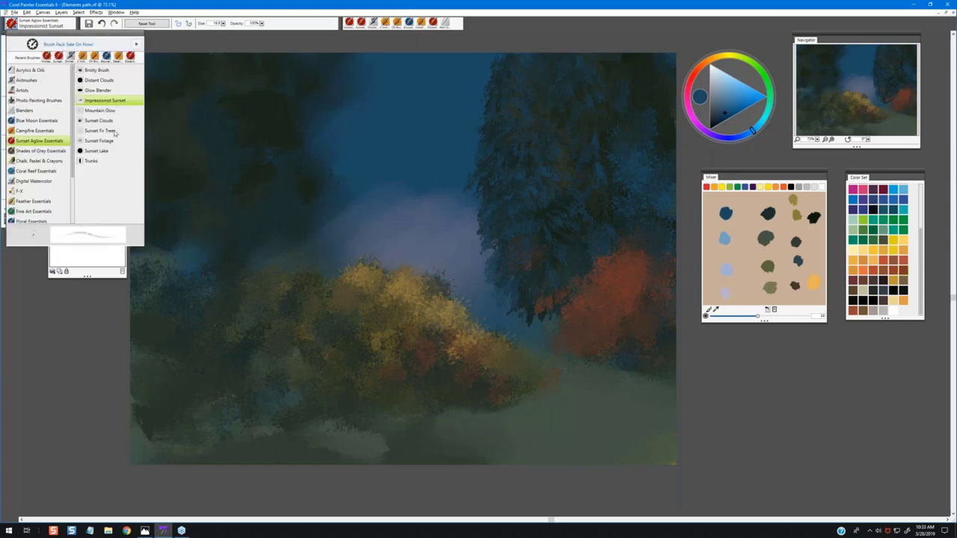
pyautogui.click(102, 131)
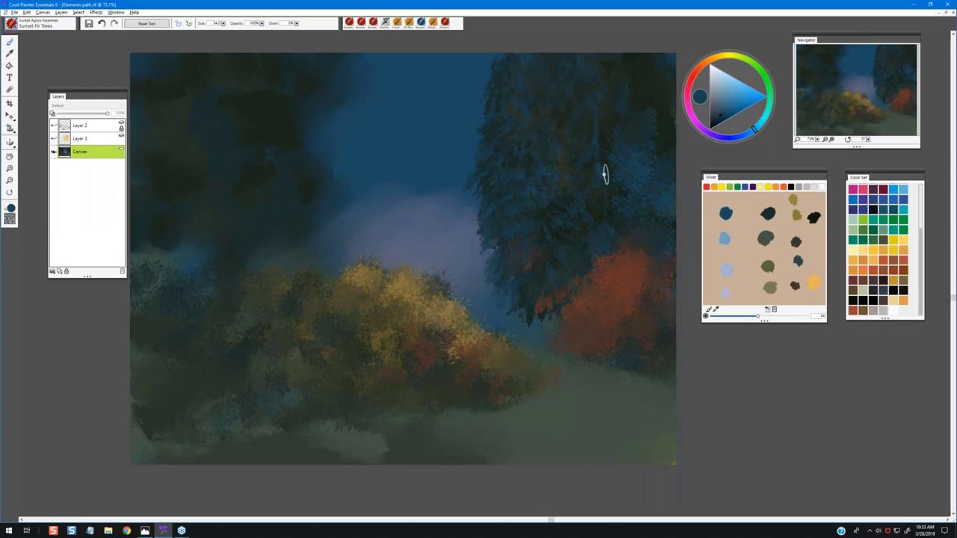
pyautogui.keyDown('alt'); pyautogui.click(595, 109); pyautogui.keyUp('alt')
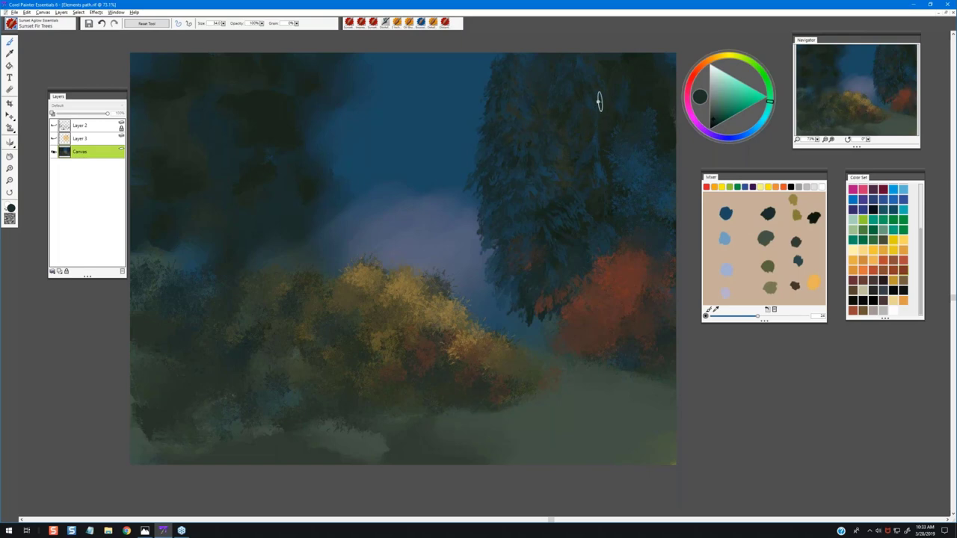
pyautogui.click(727, 236)
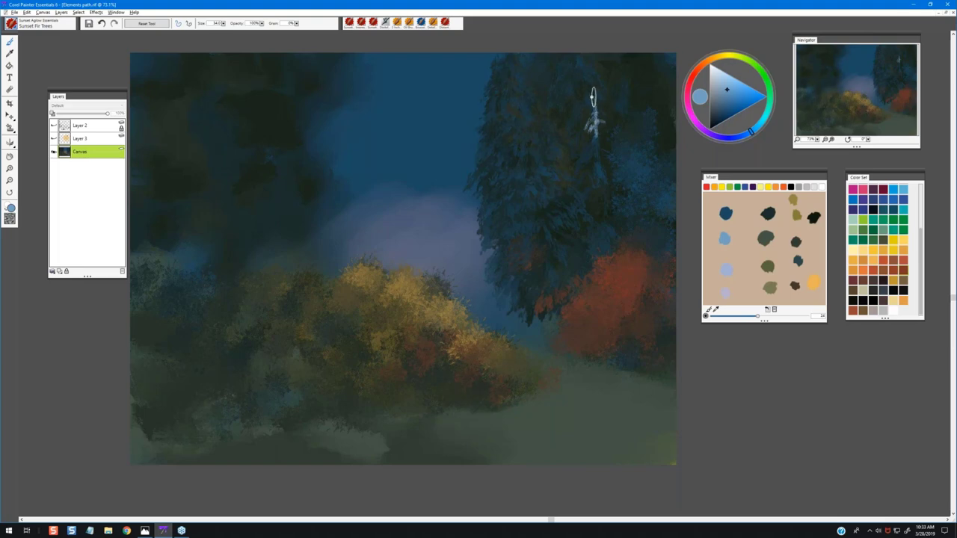
pyautogui.moveTo(593, 106); pyautogui.dragTo(595, 121)
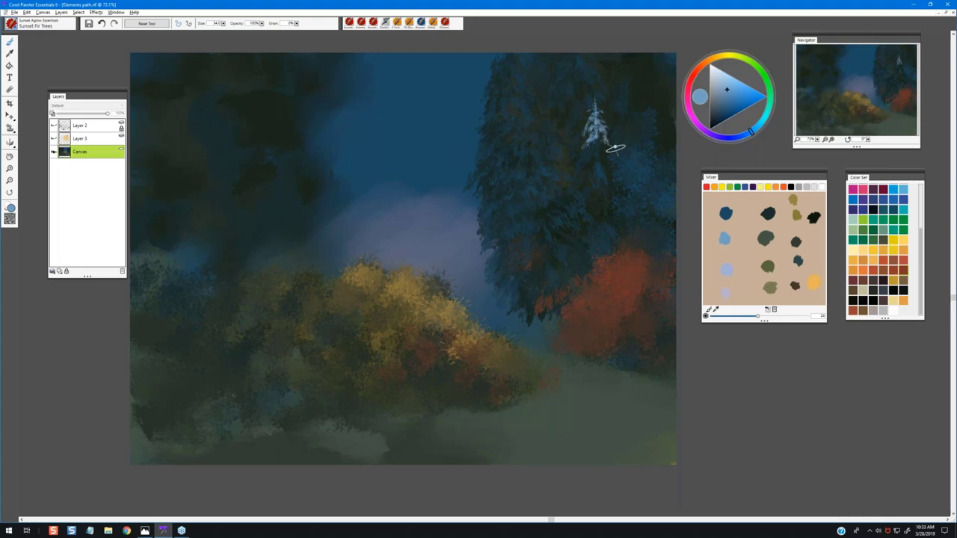
pyautogui.moveTo(615, 148)
pyautogui.mouseDown()
pyautogui.moveTo(599, 146)
pyautogui.moveTo(602, 178)
pyautogui.moveTo(597, 150)
pyautogui.moveTo(596, 171)
pyautogui.moveTo(585, 156)
pyautogui.moveTo(597, 137)
pyautogui.mouseUp()
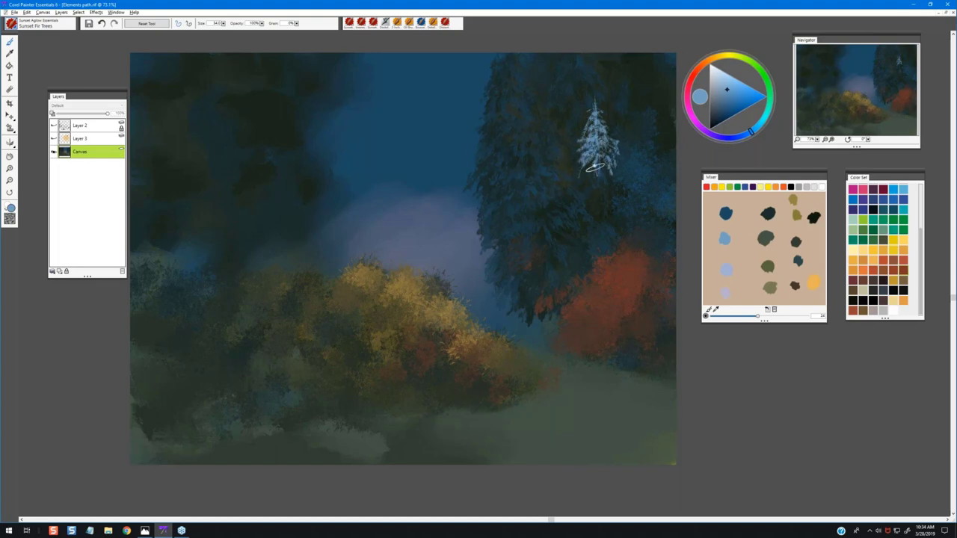
pyautogui.moveTo(595, 167); pyautogui.dragTo(614, 188)
# Sample dark teal and dark blue from around the small light blue fir and stroke shadows between its branches
pyautogui.keyDown('alt'); pyautogui.click(614, 182); pyautogui.keyUp('alt')
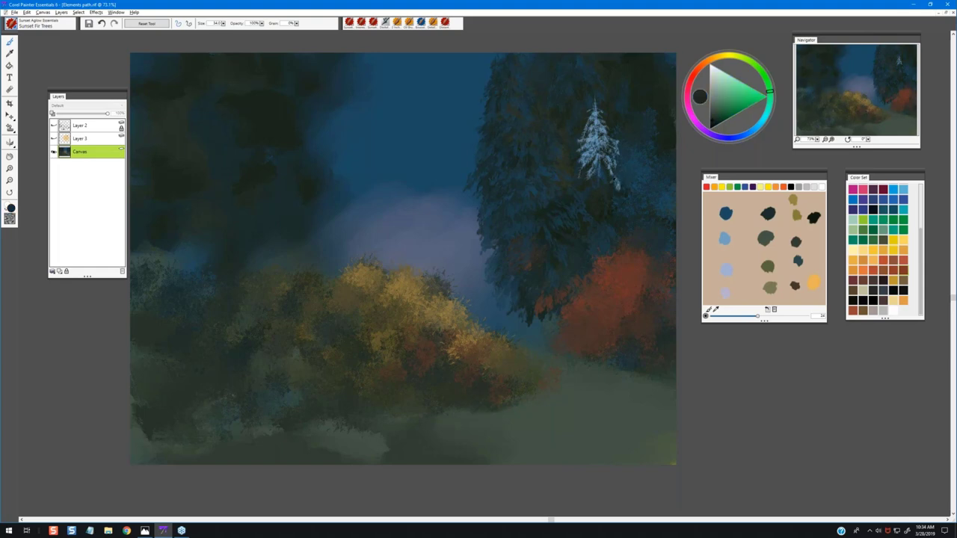
pyautogui.keyDown('alt'); pyautogui.click(615, 182); pyautogui.keyUp('alt')
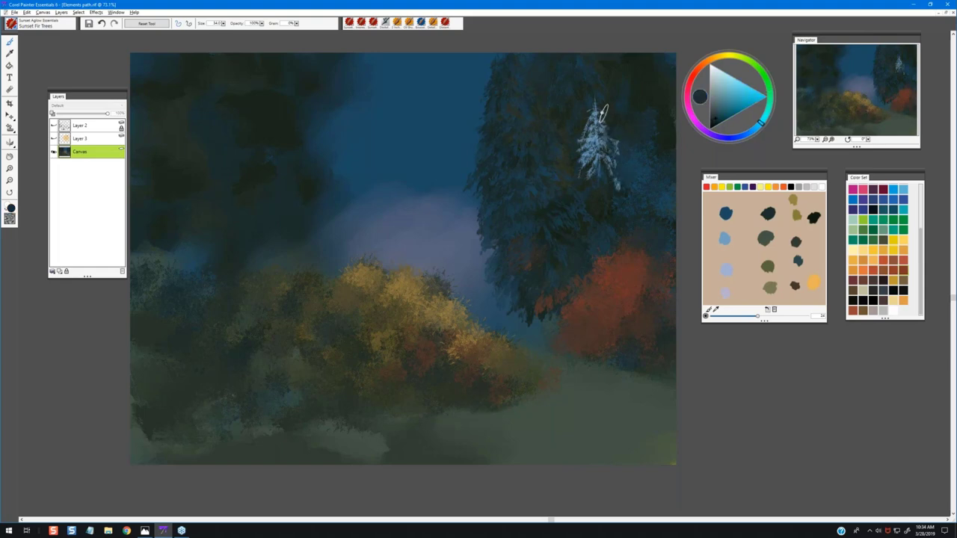
pyautogui.moveTo(598, 137); pyautogui.dragTo(596, 144)
pyautogui.moveTo(760, 122); pyautogui.dragTo(754, 128)
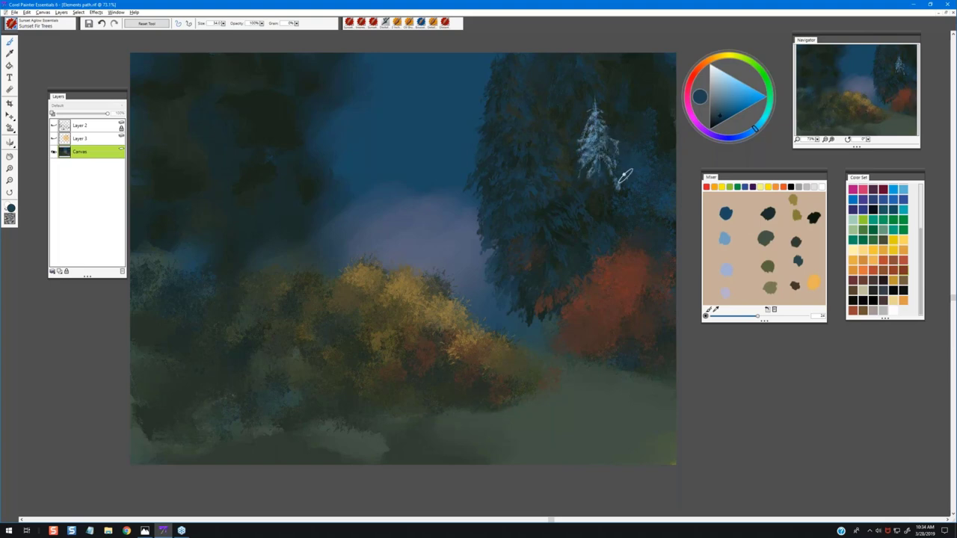
# Extend the small fir's lower branches down to the red bush in sampled medium blue, and sample dark green for its gaps
pyautogui.keyDown('alt'); pyautogui.click(591, 185); pyautogui.keyUp('alt')
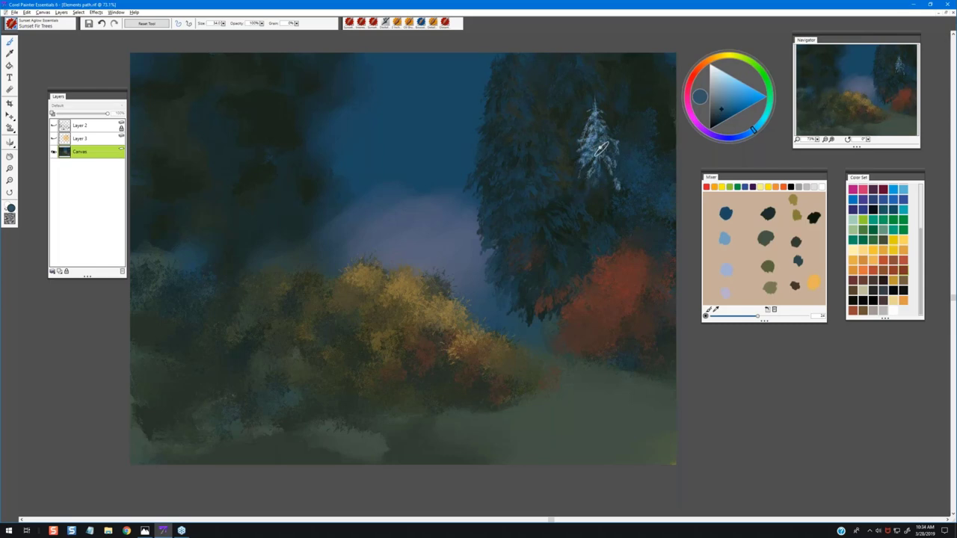
pyautogui.keyDown('alt'); pyautogui.click(583, 183); pyautogui.keyUp('alt')
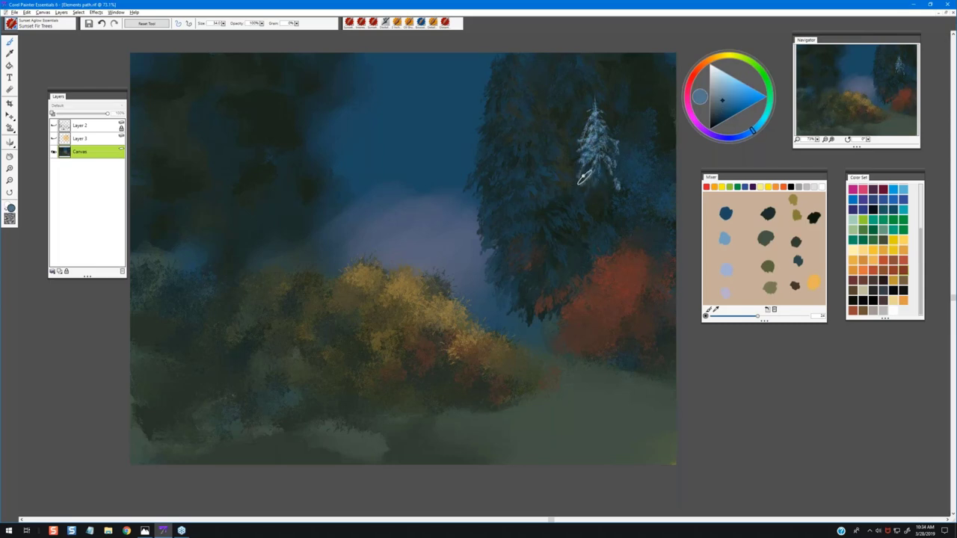
pyautogui.moveTo(599, 176)
pyautogui.mouseDown()
pyautogui.moveTo(622, 166)
pyautogui.moveTo(627, 182)
pyautogui.moveTo(608, 178)
pyautogui.moveTo(615, 189)
pyautogui.moveTo(609, 156)
pyautogui.moveTo(598, 176)
pyautogui.moveTo(594, 164)
pyautogui.moveTo(612, 159)
pyautogui.moveTo(597, 194)
pyautogui.mouseUp()
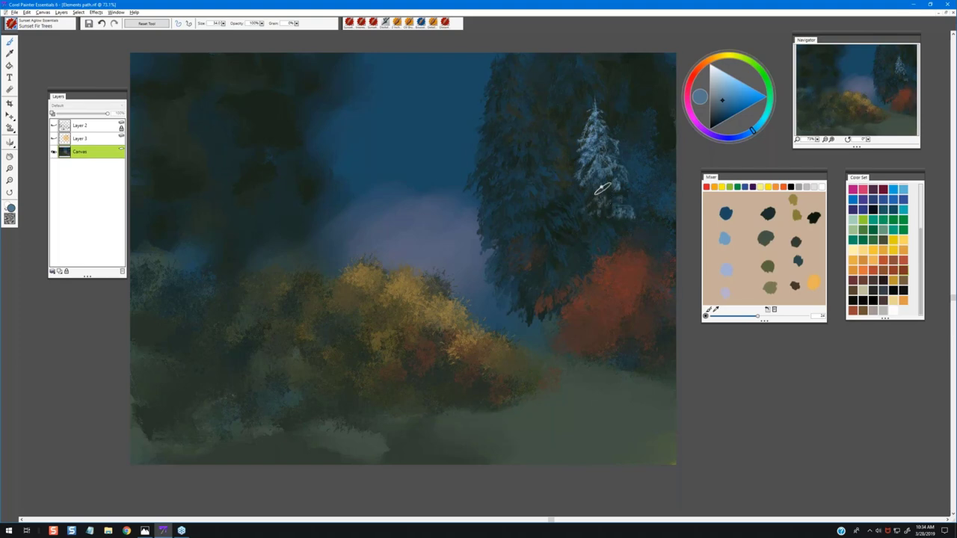
pyautogui.moveTo(620, 218)
pyautogui.mouseDown()
pyautogui.moveTo(616, 225)
pyautogui.moveTo(647, 223)
pyautogui.mouseUp()
pyautogui.keyDown('alt'); pyautogui.click(615, 207); pyautogui.keyUp('alt')
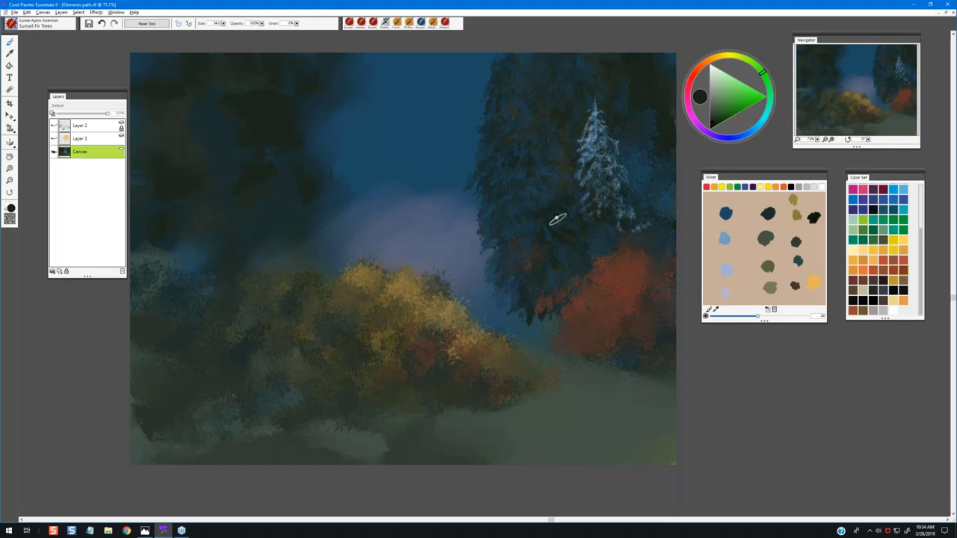
# Sample dark green and dark blue around the small light blue fir and stroke shadows into its lower branches
pyautogui.keyDown('alt'); pyautogui.click(587, 178); pyautogui.keyUp('alt')
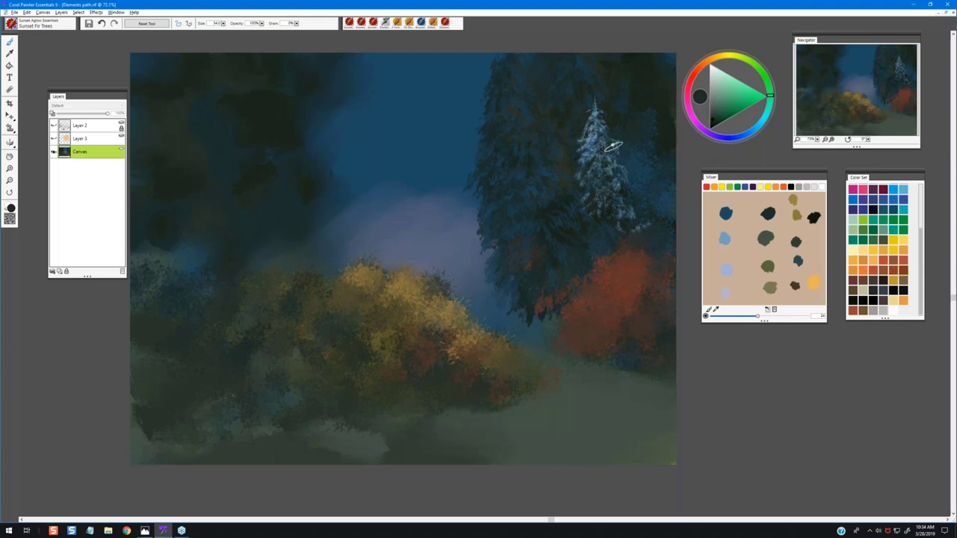
pyautogui.keyDown('alt'); pyautogui.click(632, 225); pyautogui.keyUp('alt')
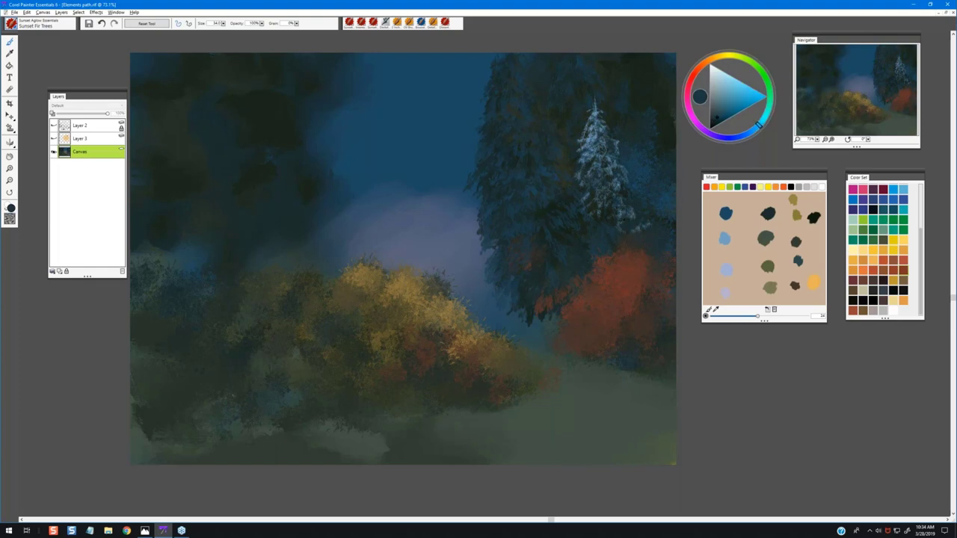
pyautogui.keyDown('alt'); pyautogui.click(625, 222); pyautogui.keyUp('alt')
pyautogui.keyDown('alt'); pyautogui.click(651, 119); pyautogui.keyUp('alt')
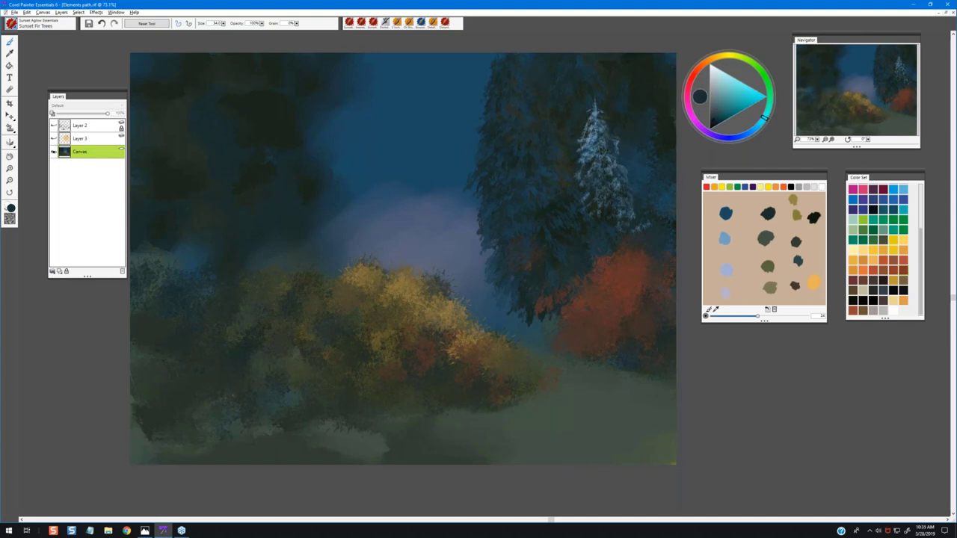
# Paint dark teal, blue and green strokes into the background trees behind the small fir, sampling brown from the red bush for accents
pyautogui.keyDown('alt'); pyautogui.click(651, 152); pyautogui.keyUp('alt')
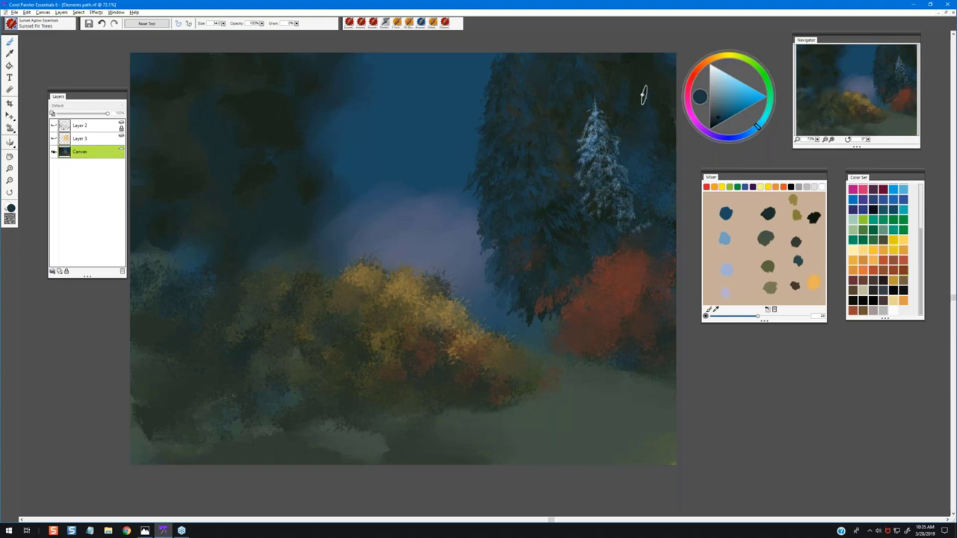
pyautogui.keyDown('alt'); pyautogui.click(620, 73); pyautogui.keyUp('alt')
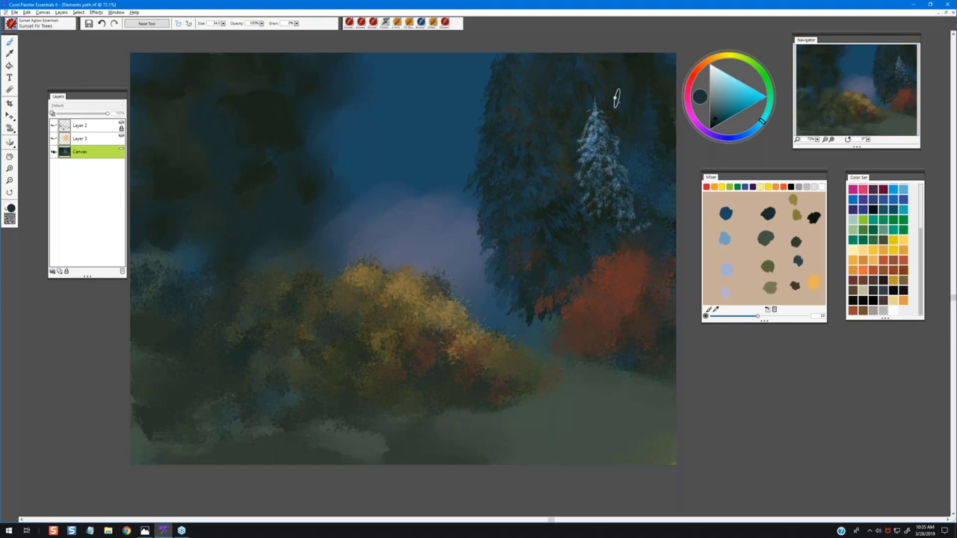
pyautogui.click(764, 76)
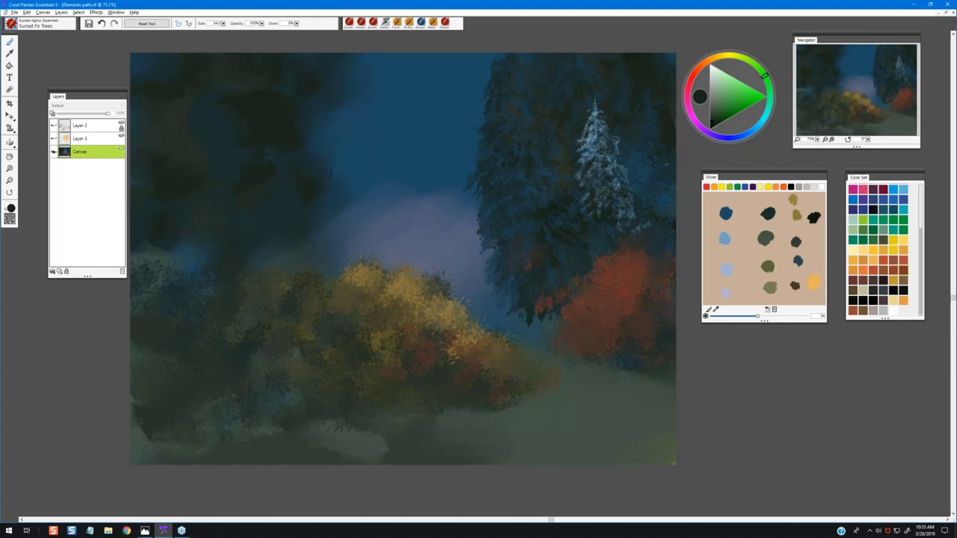
pyautogui.keyDown('alt'); pyautogui.click(668, 162); pyautogui.keyUp('alt')
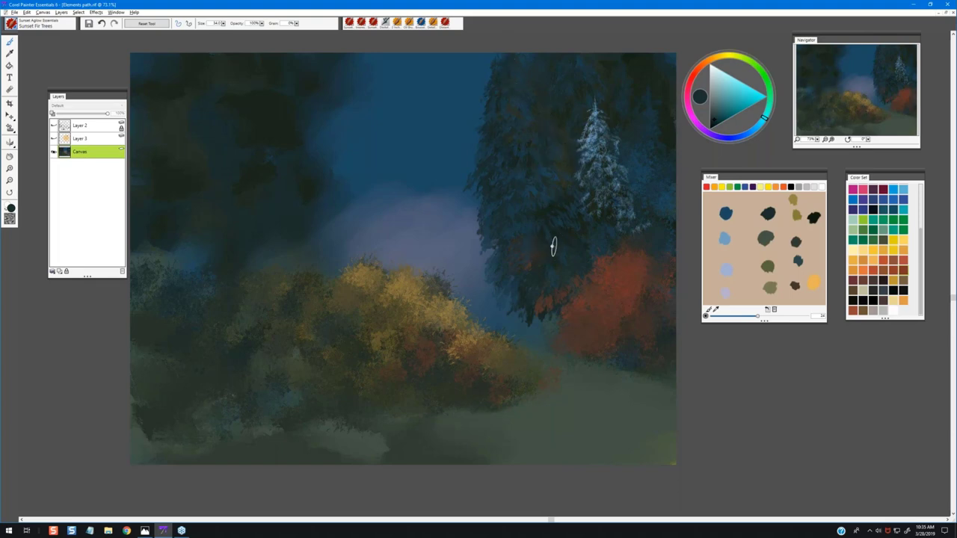
pyautogui.keyDown('alt'); pyautogui.click(594, 136); pyautogui.keyUp('alt')
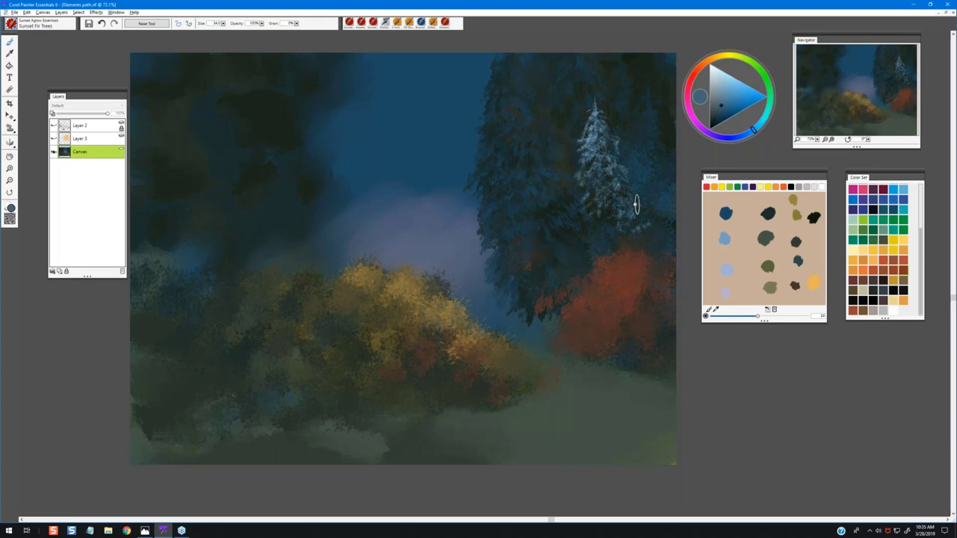
pyautogui.keyDown('alt'); pyautogui.click(651, 260); pyautogui.keyUp('alt')
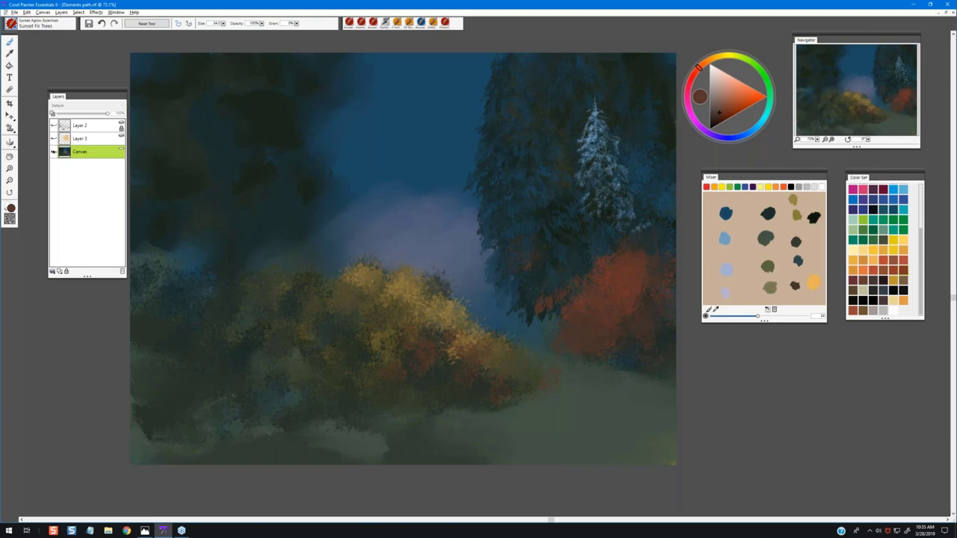
# Reduce the brush size and paint light blue branch highlights down the tall fir from its tip, using sampled blues
pyautogui.keyDown('alt'); pyautogui.click(523, 147); pyautogui.keyUp('alt')
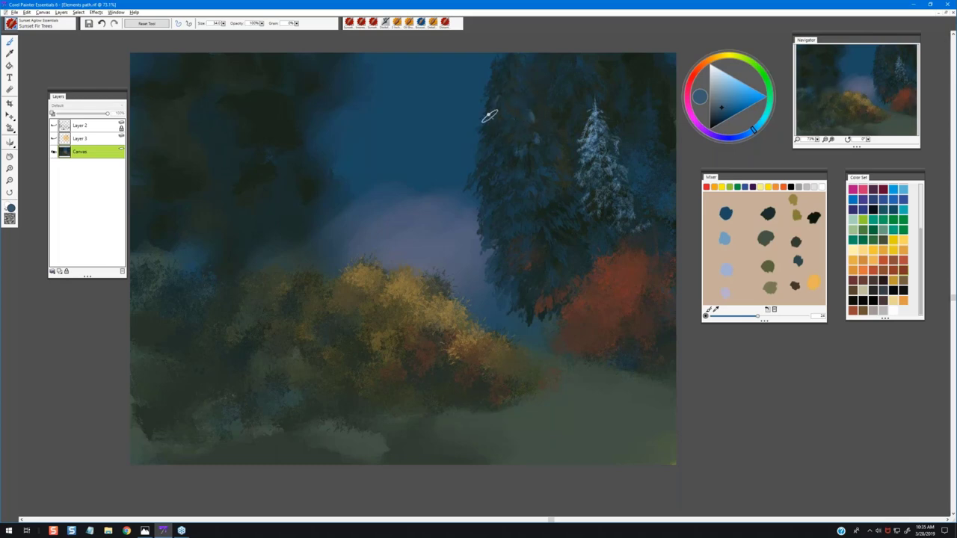
pyautogui.moveTo(506, 99); pyautogui.dragTo(508, 85)
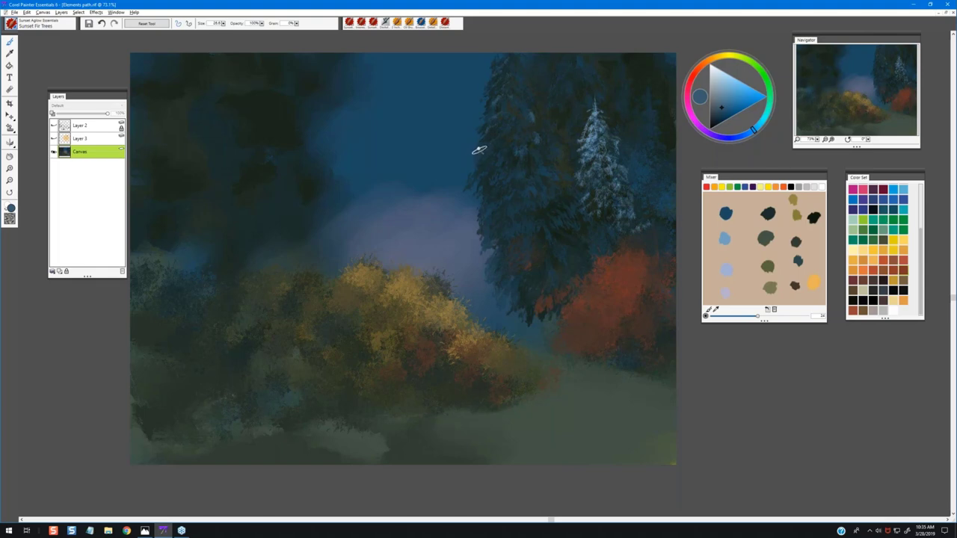
pyautogui.keyDown('alt'); pyautogui.click(499, 100); pyautogui.keyUp('alt')
pyautogui.keyDown('alt'); pyautogui.click(498, 100); pyautogui.keyUp('alt')
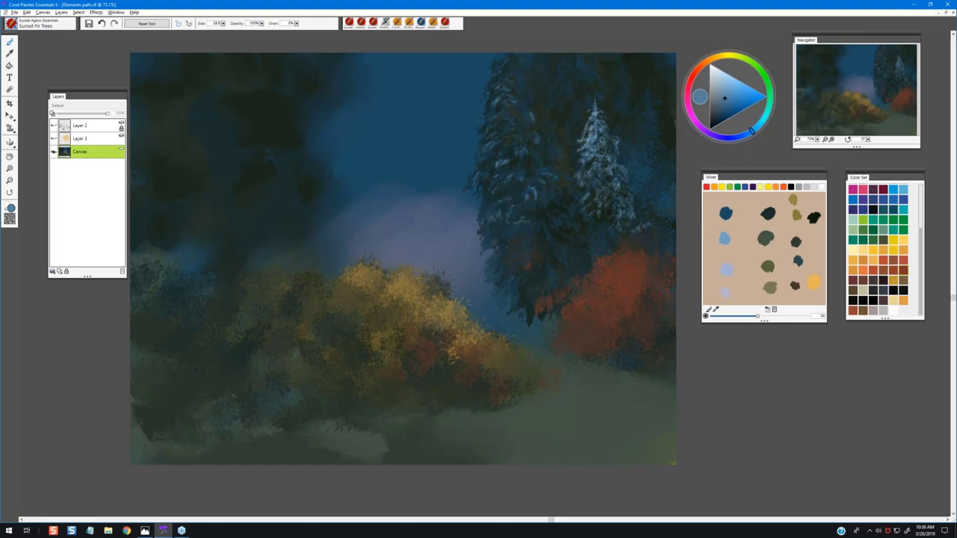
# Sample dark blue and dark teal within the tall fir and stroke shadows between its lower highlighted branches
pyautogui.keyDown('alt'); pyautogui.click(513, 203); pyautogui.keyUp('alt')
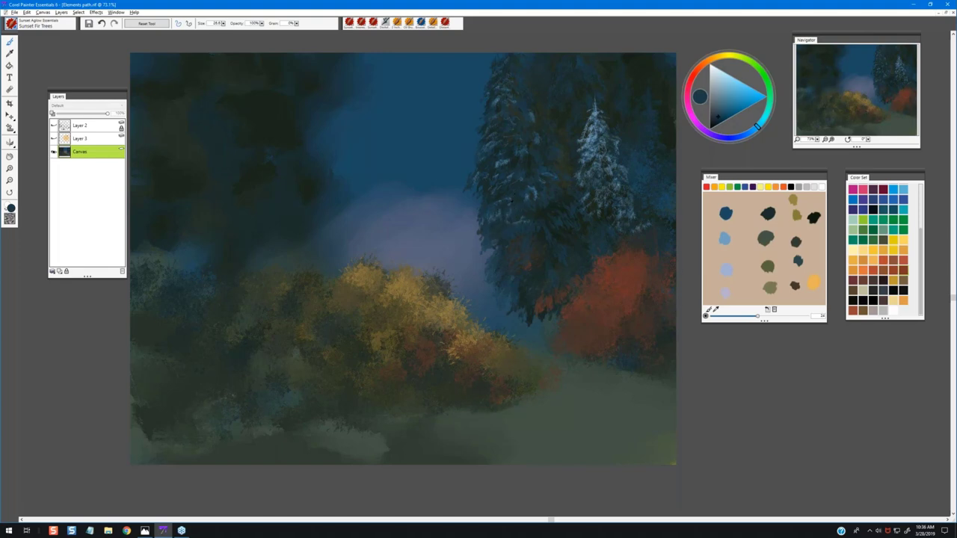
pyautogui.keyDown('alt'); pyautogui.click(506, 209); pyautogui.keyUp('alt')
pyautogui.keyDown('alt'); pyautogui.click(546, 252); pyautogui.keyUp('alt')
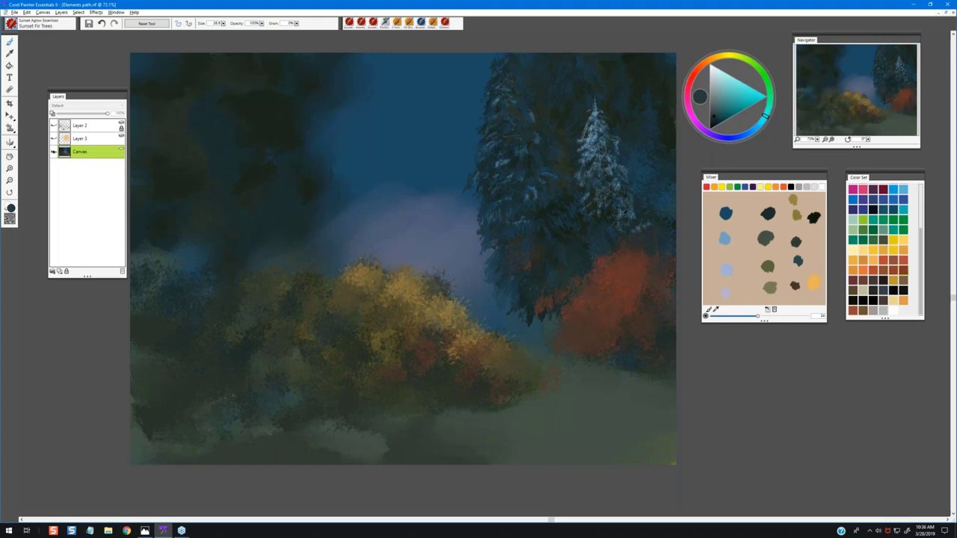
# Paint a faint distant fir between the tall and small firs with sampled blue branches and dark teal gaps
pyautogui.keyDown('alt'); pyautogui.click(566, 252); pyautogui.keyUp('alt')
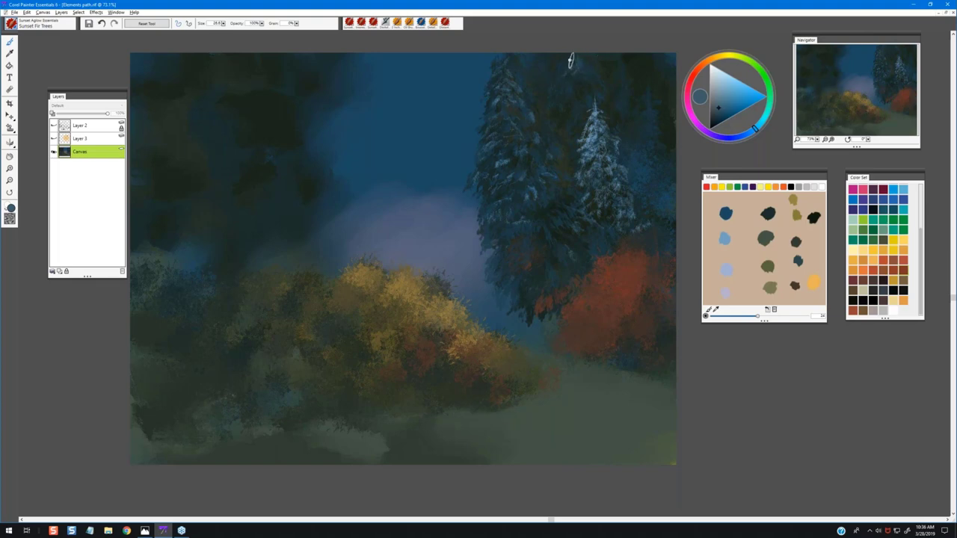
pyautogui.keyDown('alt'); pyautogui.click(580, 87); pyautogui.keyUp('alt')
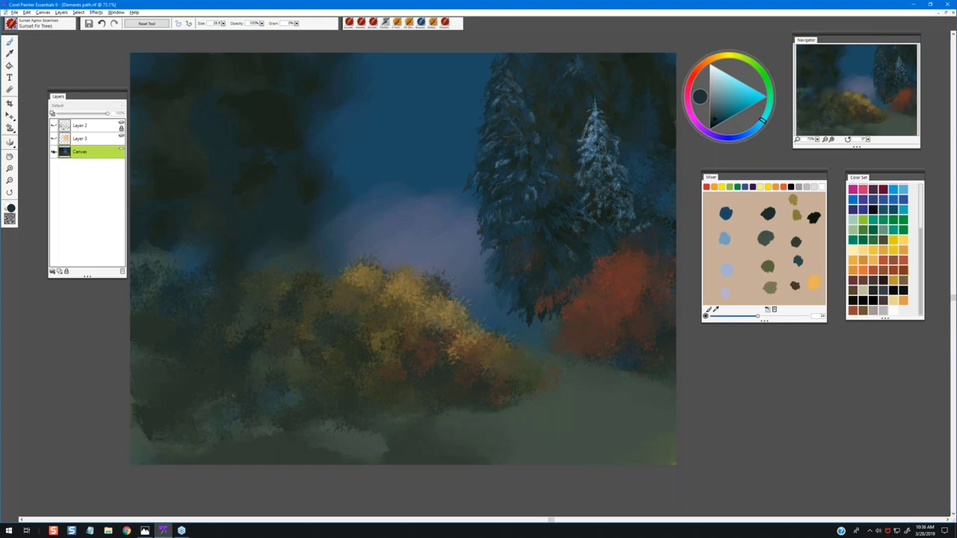
pyautogui.keyDown('alt'); pyautogui.click(642, 110); pyautogui.keyUp('alt')
pyautogui.keyDown('alt'); pyautogui.click(597, 129); pyautogui.keyUp('alt')
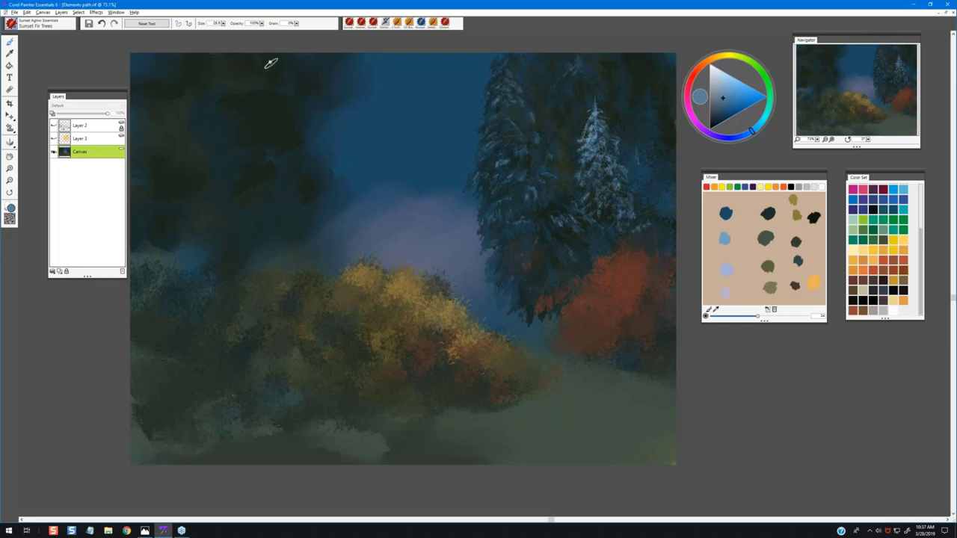
# Switch to the 2 Inch Blender and soften the tall fir's outer edge, the firs' bases and the edges of the red bush
pyautogui.click(394, 20)
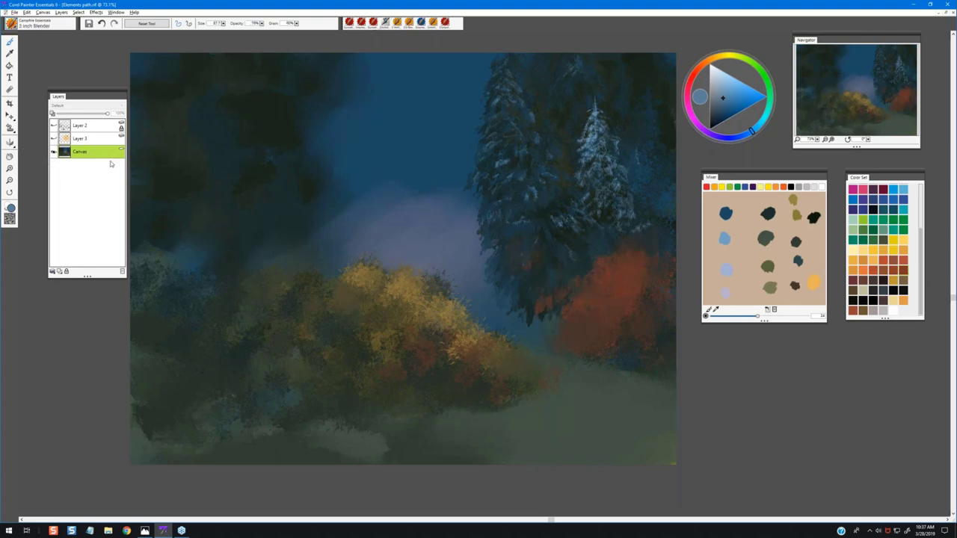
pyautogui.moveTo(570, 288)
pyautogui.mouseDown()
pyautogui.moveTo(535, 348)
pyautogui.moveTo(549, 357)
pyautogui.moveTo(522, 297)
pyautogui.moveTo(535, 278)
pyautogui.moveTo(525, 287)
pyautogui.moveTo(507, 257)
pyautogui.moveTo(494, 262)
pyautogui.moveTo(495, 242)
pyautogui.moveTo(467, 260)
pyautogui.moveTo(490, 215)
pyautogui.moveTo(416, 256)
pyautogui.moveTo(489, 212)
pyautogui.moveTo(529, 235)
pyautogui.moveTo(536, 283)
pyautogui.moveTo(581, 248)
pyautogui.moveTo(655, 225)
pyautogui.moveTo(618, 191)
pyautogui.moveTo(618, 182)
pyautogui.moveTo(631, 193)
pyautogui.moveTo(637, 185)
pyautogui.moveTo(617, 143)
pyautogui.moveTo(664, 158)
pyautogui.moveTo(558, 159)
pyautogui.moveTo(577, 185)
pyautogui.moveTo(562, 195)
pyautogui.moveTo(577, 239)
pyautogui.moveTo(658, 290)
pyautogui.moveTo(644, 353)
pyautogui.moveTo(574, 320)
pyautogui.moveTo(534, 321)
pyautogui.moveTo(511, 259)
pyautogui.moveTo(522, 234)
pyautogui.moveTo(569, 222)
pyautogui.moveTo(592, 238)
pyautogui.moveTo(541, 171)
pyautogui.moveTo(550, 154)
pyautogui.moveTo(489, 221)
pyautogui.moveTo(456, 226)
pyautogui.moveTo(471, 185)
pyautogui.moveTo(463, 182)
pyautogui.moveTo(402, 243)
pyautogui.moveTo(559, 67)
pyautogui.moveTo(532, 67)
pyautogui.moveTo(522, 46)
pyautogui.moveTo(495, 36)
pyautogui.mouseUp()
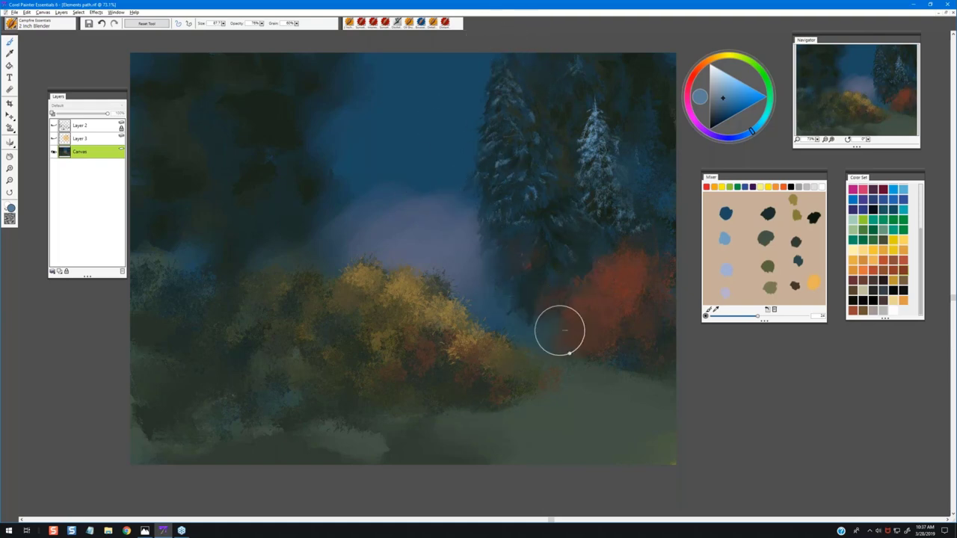
pyautogui.moveTo(559, 330)
pyautogui.mouseDown()
pyautogui.moveTo(634, 228)
pyautogui.moveTo(629, 237)
pyautogui.moveTo(618, 132)
pyautogui.moveTo(638, 93)
pyautogui.moveTo(591, 75)
pyautogui.moveTo(581, 85)
pyautogui.moveTo(583, 63)
pyautogui.moveTo(557, 83)
pyautogui.moveTo(532, 44)
pyautogui.moveTo(552, 71)
pyautogui.moveTo(539, 251)
pyautogui.moveTo(541, 228)
pyautogui.moveTo(504, 203)
pyautogui.moveTo(478, 166)
pyautogui.moveTo(480, 71)
pyautogui.moveTo(476, 195)
pyautogui.moveTo(488, 216)
pyautogui.moveTo(465, 244)
pyautogui.moveTo(516, 251)
pyautogui.moveTo(497, 305)
pyautogui.moveTo(532, 338)
pyautogui.moveTo(544, 305)
pyautogui.moveTo(571, 308)
pyautogui.moveTo(542, 347)
pyautogui.mouseUp()
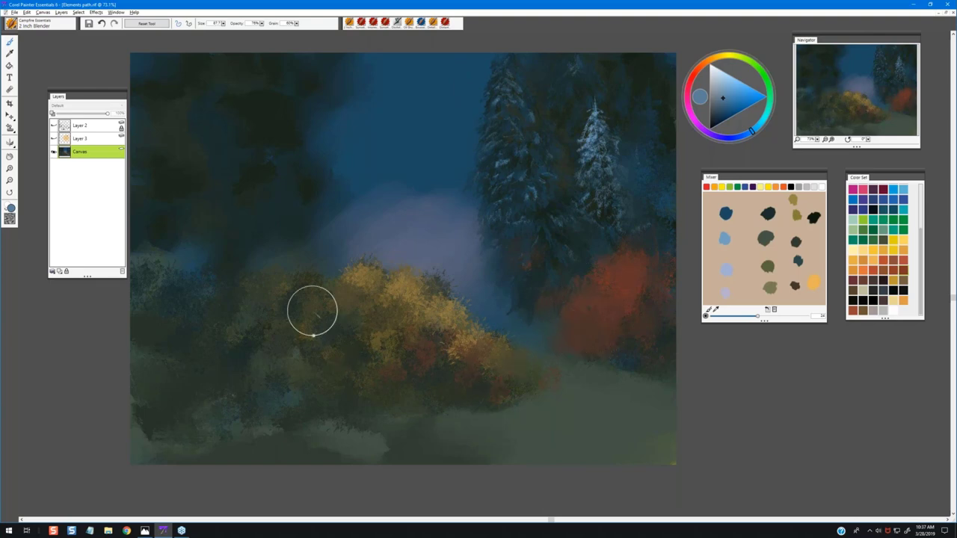
pyautogui.moveTo(312, 310)
pyautogui.mouseDown()
pyautogui.moveTo(481, 352)
pyautogui.moveTo(284, 300)
pyautogui.moveTo(489, 366)
pyautogui.moveTo(423, 330)
pyautogui.moveTo(396, 292)
pyautogui.moveTo(402, 335)
pyautogui.moveTo(199, 335)
pyautogui.mouseUp()
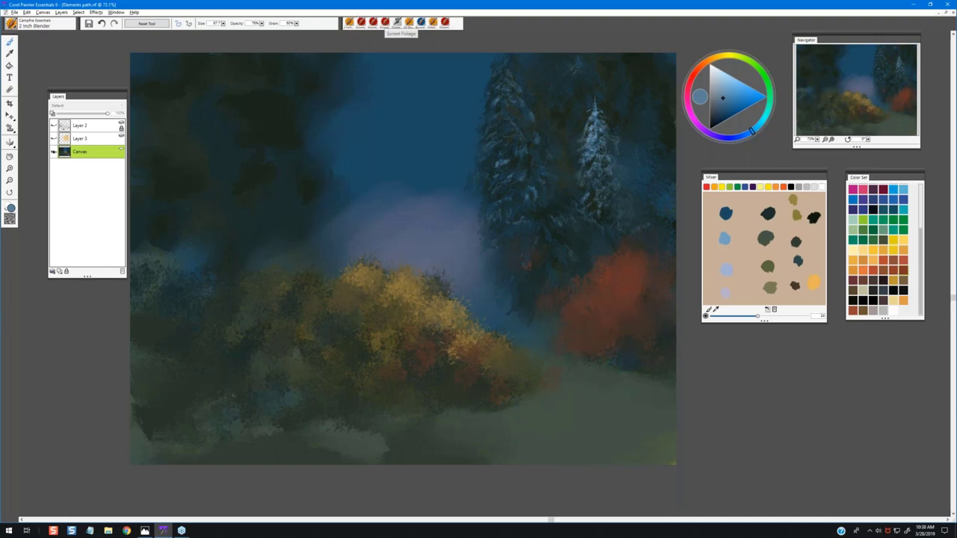
# Switch to the Sunset Foliage brush and dab sampled olive-gold leaves over the red bush, with sampled dark green around its edges
pyautogui.click(397, 23)
pyautogui.keyDown('alt'); pyautogui.click(453, 317); pyautogui.keyUp('alt')
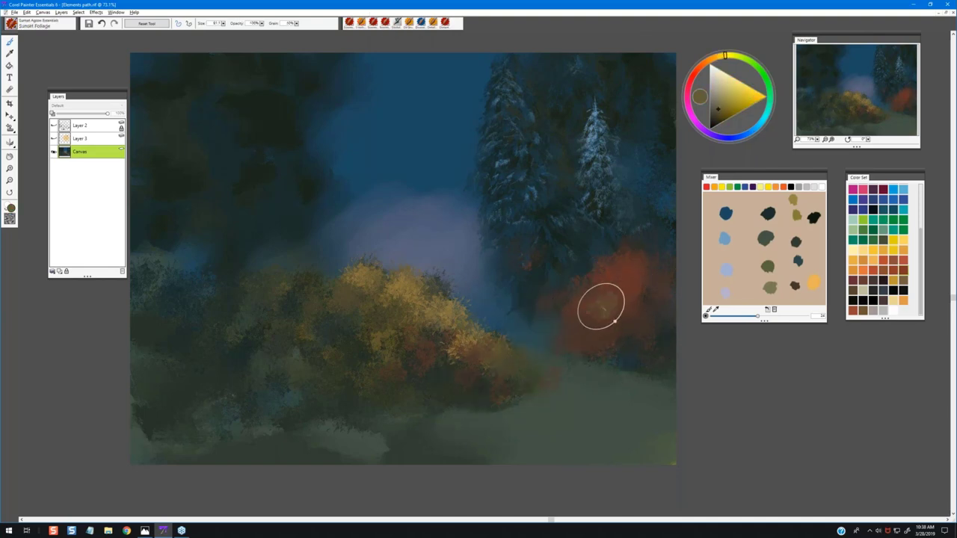
pyautogui.moveTo(601, 305)
pyautogui.mouseDown()
pyautogui.moveTo(577, 298)
pyautogui.moveTo(596, 300)
pyautogui.moveTo(586, 308)
pyautogui.moveTo(635, 291)
pyautogui.moveTo(639, 230)
pyautogui.moveTo(658, 263)
pyautogui.moveTo(633, 271)
pyautogui.moveTo(611, 254)
pyautogui.moveTo(648, 242)
pyautogui.moveTo(614, 261)
pyautogui.moveTo(599, 249)
pyautogui.moveTo(630, 236)
pyautogui.moveTo(617, 265)
pyautogui.moveTo(594, 283)
pyautogui.moveTo(633, 254)
pyautogui.moveTo(646, 229)
pyautogui.moveTo(656, 311)
pyautogui.moveTo(554, 324)
pyautogui.moveTo(558, 275)
pyautogui.moveTo(590, 307)
pyautogui.moveTo(620, 310)
pyautogui.mouseUp()
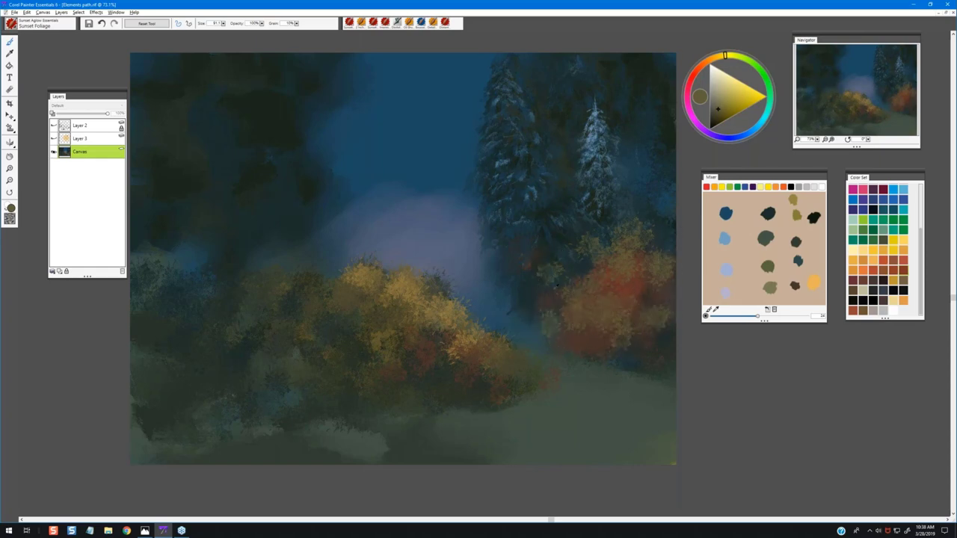
pyautogui.keyDown('alt'); pyautogui.click(557, 278); pyautogui.keyUp('alt')
pyautogui.moveTo(587, 271)
pyautogui.mouseDown()
pyautogui.moveTo(661, 324)
pyautogui.moveTo(599, 343)
pyautogui.moveTo(659, 339)
pyautogui.moveTo(650, 254)
pyautogui.moveTo(658, 226)
pyautogui.mouseUp()
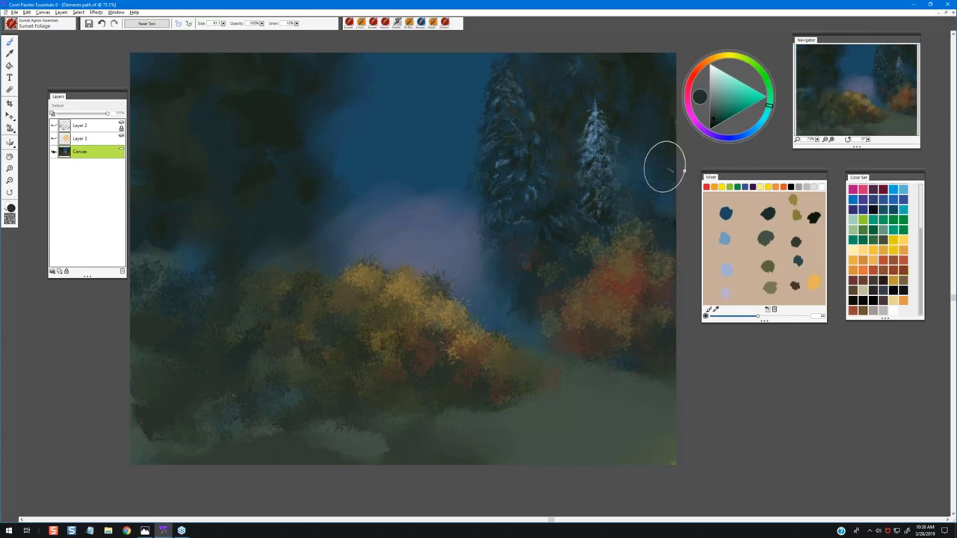
# Dab sampled reddish-brown foliage beside the small fir and in the upper right corner, and tone the red bush's base with sampled darks
pyautogui.keyDown('alt'); pyautogui.click(634, 252); pyautogui.keyUp('alt')
pyautogui.moveTo(652, 191)
pyautogui.mouseDown()
pyautogui.moveTo(658, 181)
pyautogui.moveTo(659, 216)
pyautogui.mouseUp()
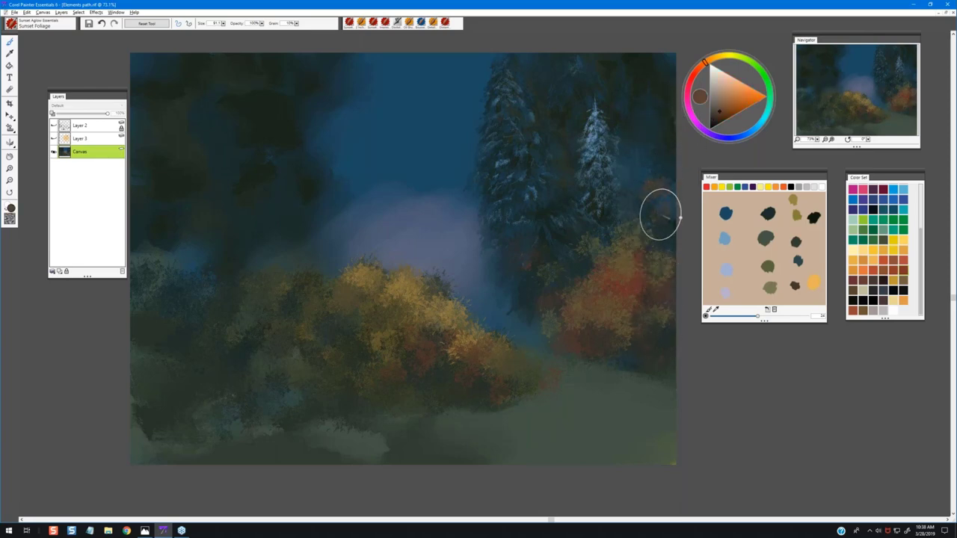
pyautogui.moveTo(662, 88); pyautogui.dragTo(665, 80)
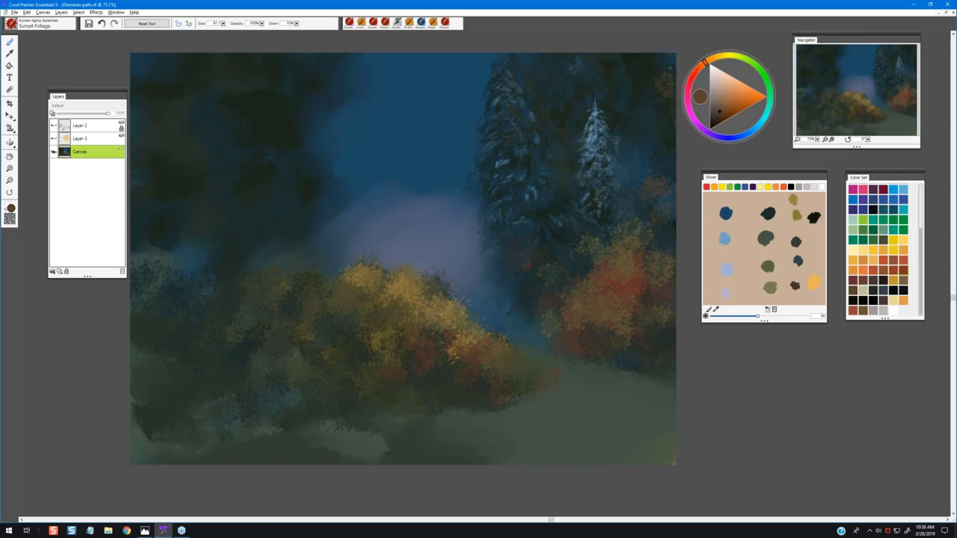
pyautogui.keyDown('alt'); pyautogui.click(669, 80); pyautogui.keyUp('alt')
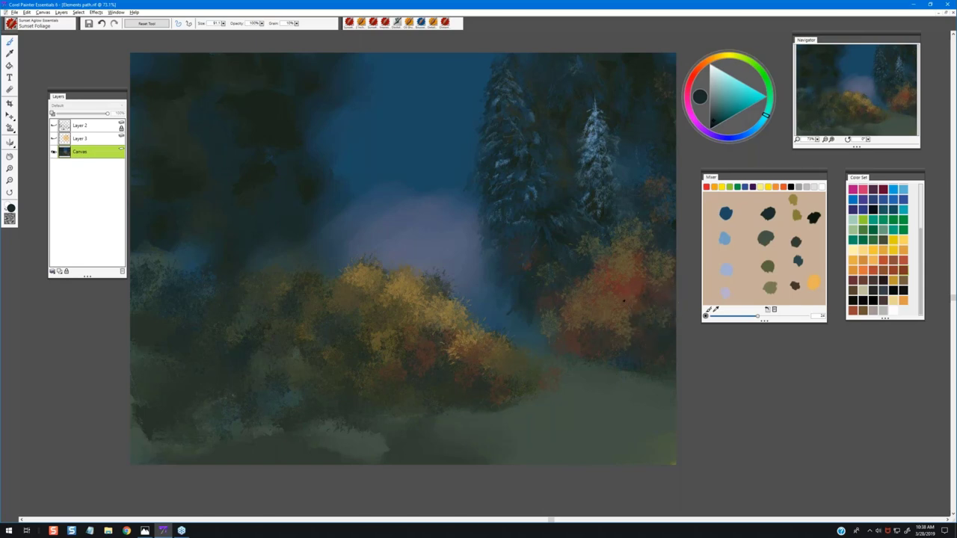
pyautogui.keyDown('alt'); pyautogui.click(644, 333); pyautogui.keyUp('alt')
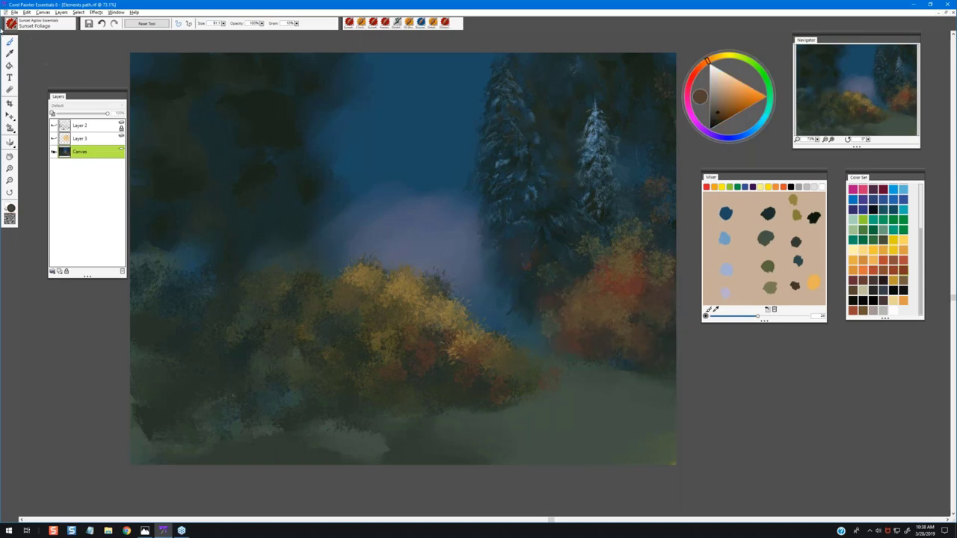
# Switch to the Trunks brush and paint thin brown trunks between the two firs and through the red bush, using sampled colors
pyautogui.click(11, 25)
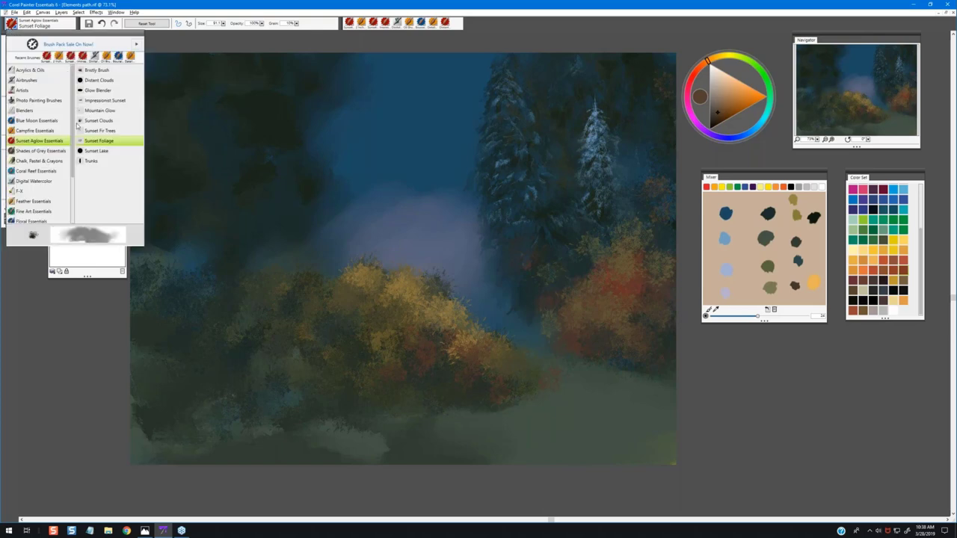
pyautogui.click(90, 161)
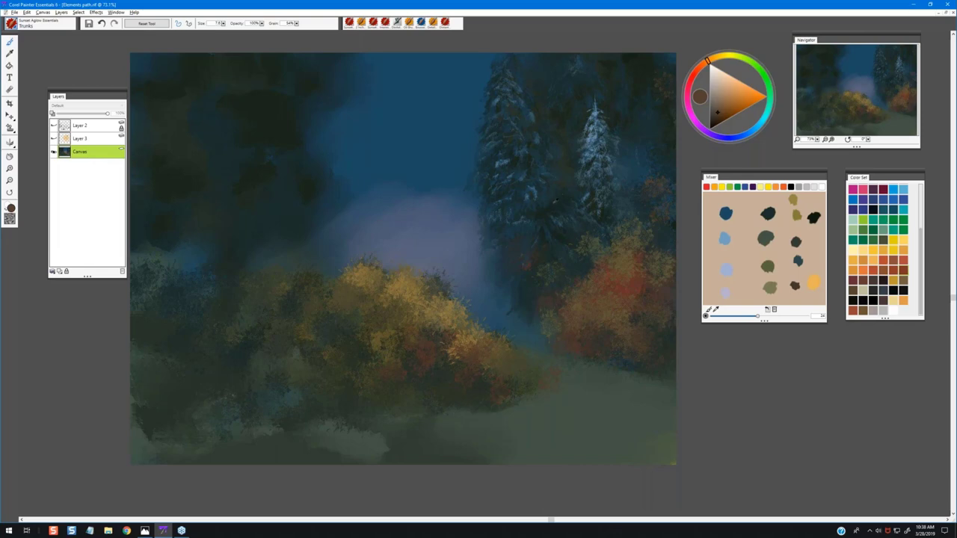
pyautogui.keyDown('alt'); pyautogui.click(535, 215); pyautogui.keyUp('alt')
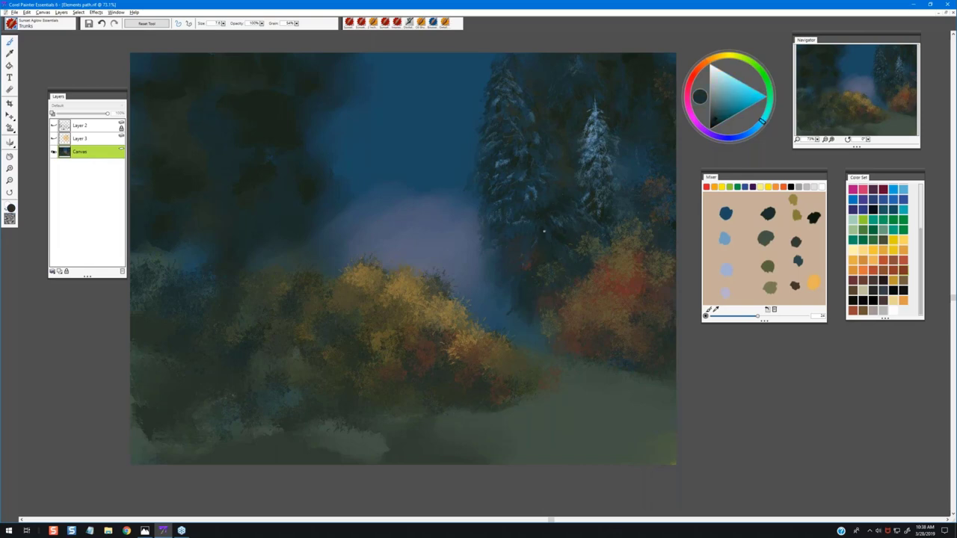
pyautogui.keyDown('alt'); pyautogui.click(568, 252); pyautogui.keyUp('alt')
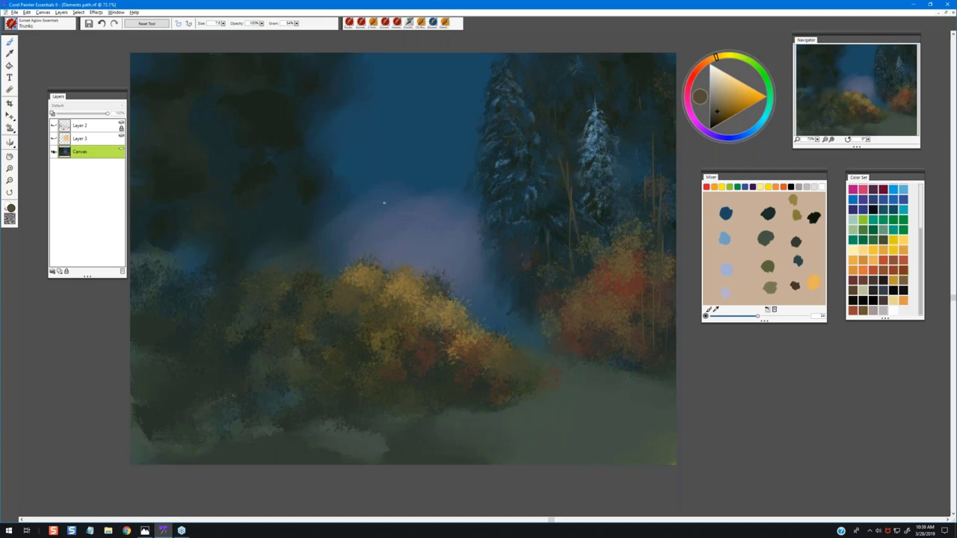
# Paint thin sampled blue trunks against the sky glow and beside the dark left trees, and show the Layer 2 sketch
pyautogui.keyDown('alt'); pyautogui.click(389, 225); pyautogui.keyUp('alt')
pyautogui.moveTo(373, 159); pyautogui.dragTo(369, 230)
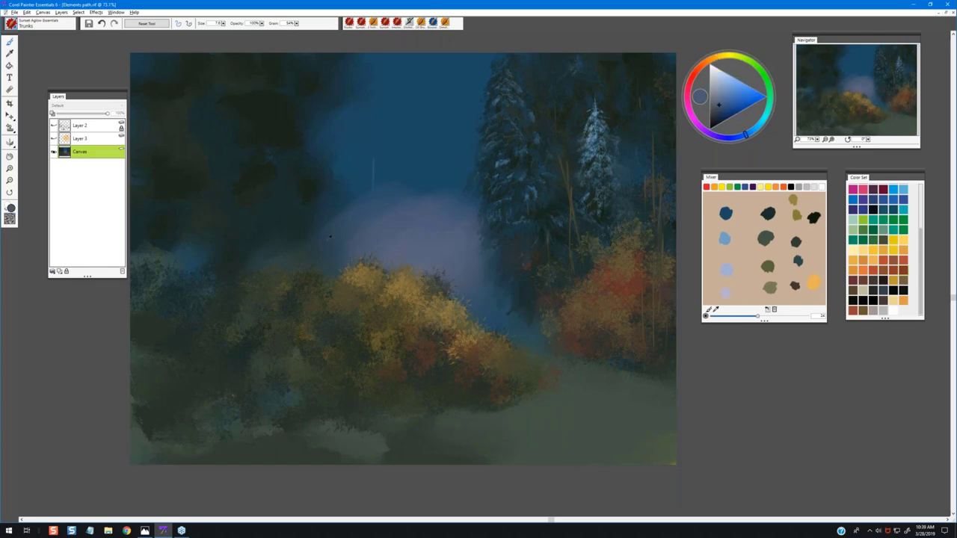
pyautogui.keyDown('alt'); pyautogui.click(327, 204); pyautogui.keyUp('alt')
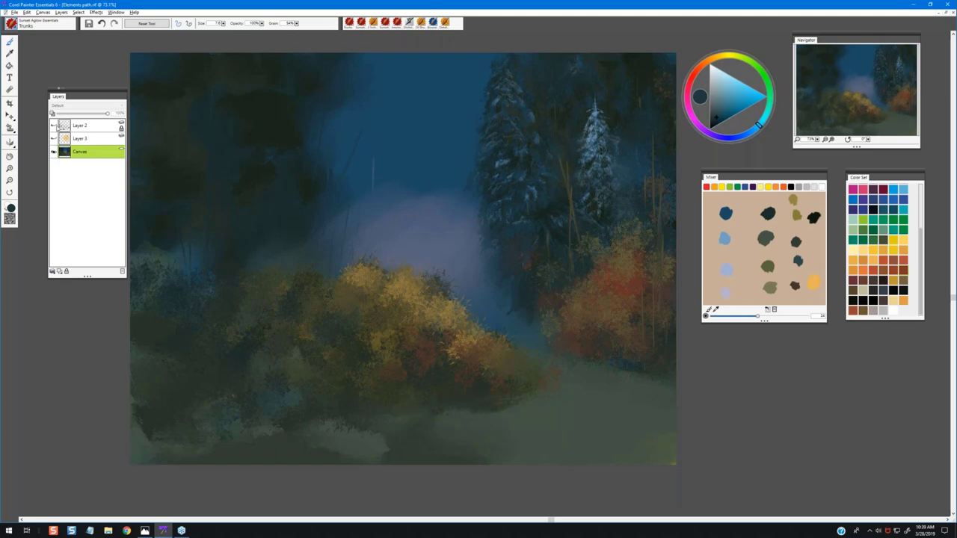
pyautogui.click(53, 139)
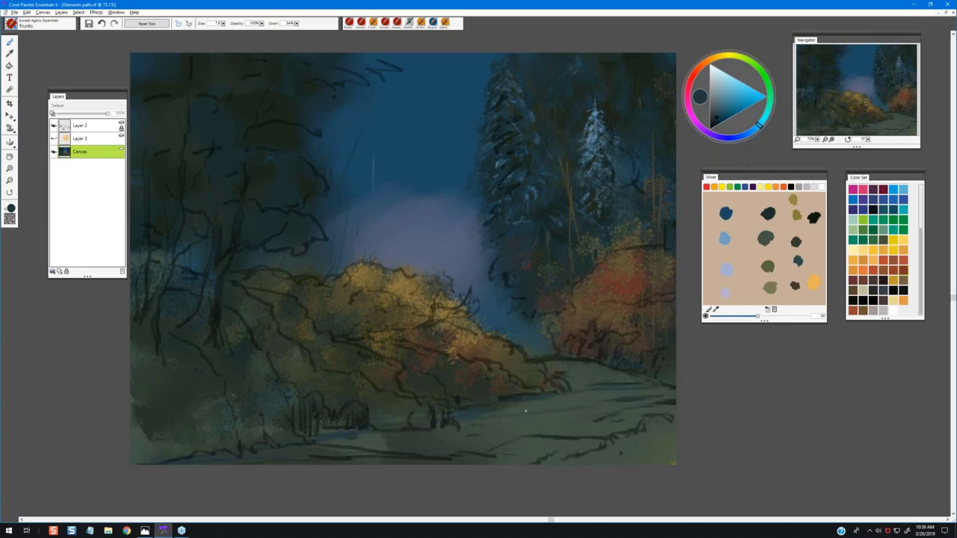
# Trace the path's edges and ground contours in thin dark blue strokes across the foreground, and hide the Layer 2 sketch
pyautogui.moveTo(557, 365)
pyautogui.mouseDown()
pyautogui.moveTo(679, 388)
pyautogui.moveTo(687, 406)
pyautogui.moveTo(510, 460)
pyautogui.mouseUp()
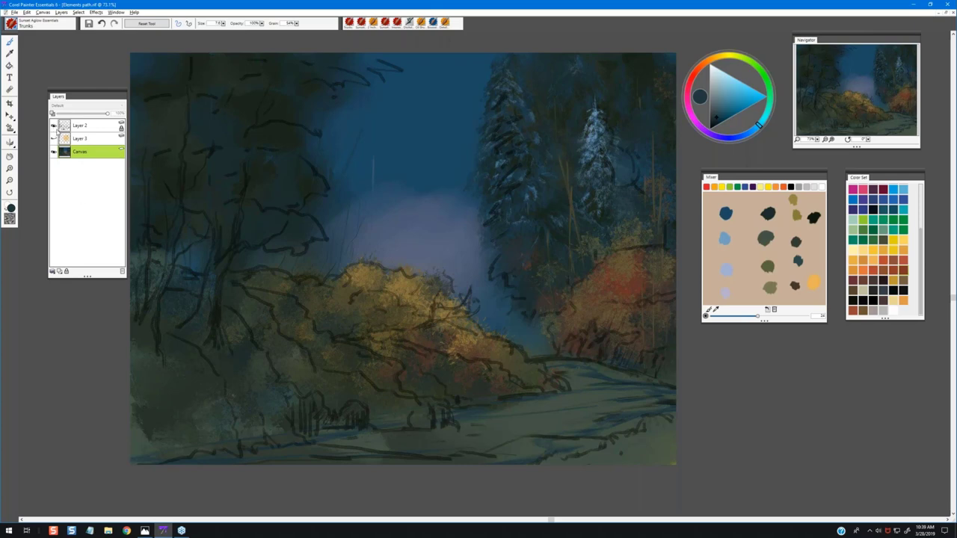
pyautogui.click(54, 126)
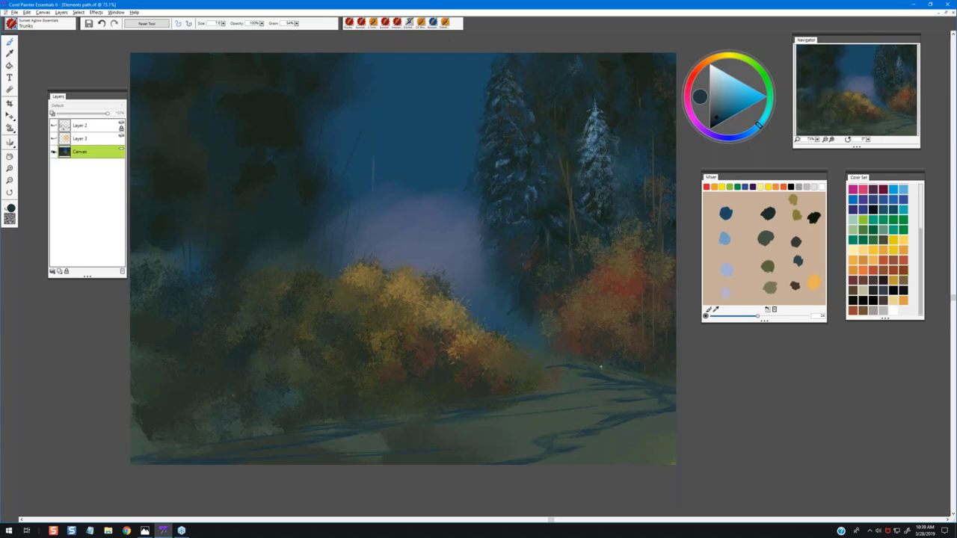
pyautogui.moveTo(341, 428); pyautogui.dragTo(305, 435)
# Switch to the Sunset Foliage brush and dab a sampled-gold bush into the lower right corner beside the path
pyautogui.click(364, 25)
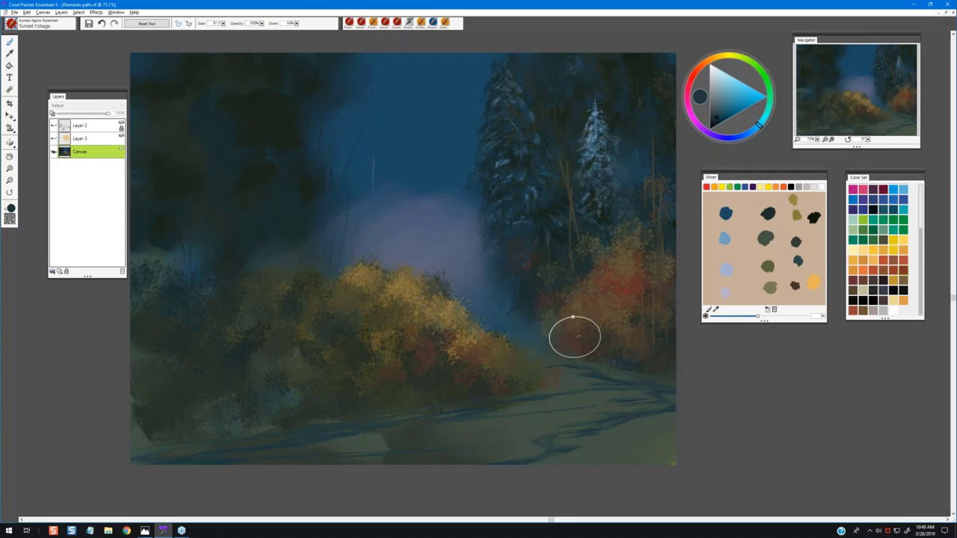
pyautogui.keyDown('alt'); pyautogui.click(447, 314); pyautogui.keyUp('alt')
pyautogui.moveTo(636, 416)
pyautogui.mouseDown()
pyautogui.moveTo(618, 434)
pyautogui.moveTo(631, 448)
pyautogui.moveTo(658, 427)
pyautogui.moveTo(629, 448)
pyautogui.moveTo(676, 454)
pyautogui.moveTo(600, 453)
pyautogui.moveTo(657, 454)
pyautogui.moveTo(657, 419)
pyautogui.moveTo(631, 455)
pyautogui.moveTo(583, 461)
pyautogui.moveTo(585, 429)
pyautogui.moveTo(624, 418)
pyautogui.moveTo(656, 448)
pyautogui.moveTo(679, 418)
pyautogui.moveTo(584, 443)
pyautogui.moveTo(629, 461)
pyautogui.moveTo(658, 456)
pyautogui.moveTo(678, 418)
pyautogui.moveTo(593, 433)
pyautogui.moveTo(620, 449)
pyautogui.moveTo(595, 460)
pyautogui.moveTo(631, 465)
pyautogui.moveTo(556, 467)
pyautogui.moveTo(662, 449)
pyautogui.moveTo(540, 485)
pyautogui.moveTo(549, 462)
pyautogui.moveTo(607, 439)
pyautogui.moveTo(668, 349)
pyautogui.moveTo(658, 351)
pyautogui.moveTo(670, 367)
pyautogui.moveTo(678, 363)
pyautogui.moveTo(641, 353)
pyautogui.moveTo(673, 362)
pyautogui.moveTo(673, 344)
pyautogui.moveTo(635, 354)
pyautogui.moveTo(669, 352)
pyautogui.moveTo(672, 406)
pyautogui.moveTo(664, 450)
pyautogui.moveTo(667, 400)
pyautogui.moveTo(668, 442)
pyautogui.moveTo(633, 456)
pyautogui.mouseUp()
# Shade the lower parts of the corner bush with sampled darks and rework its leaves with sampled golds
pyautogui.keyDown('alt'); pyautogui.click(649, 354); pyautogui.keyUp('alt')
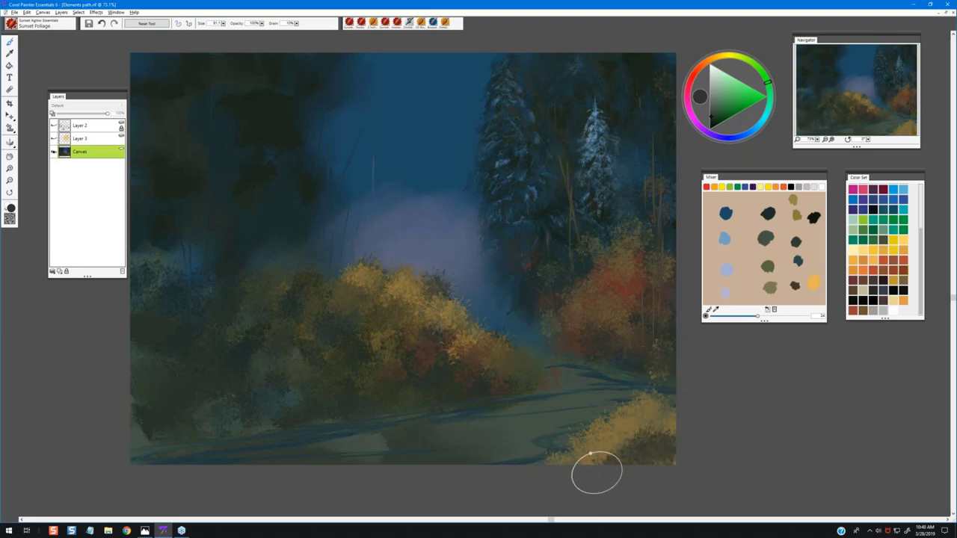
pyautogui.keyDown('alt'); pyautogui.click(607, 455); pyautogui.keyUp('alt')
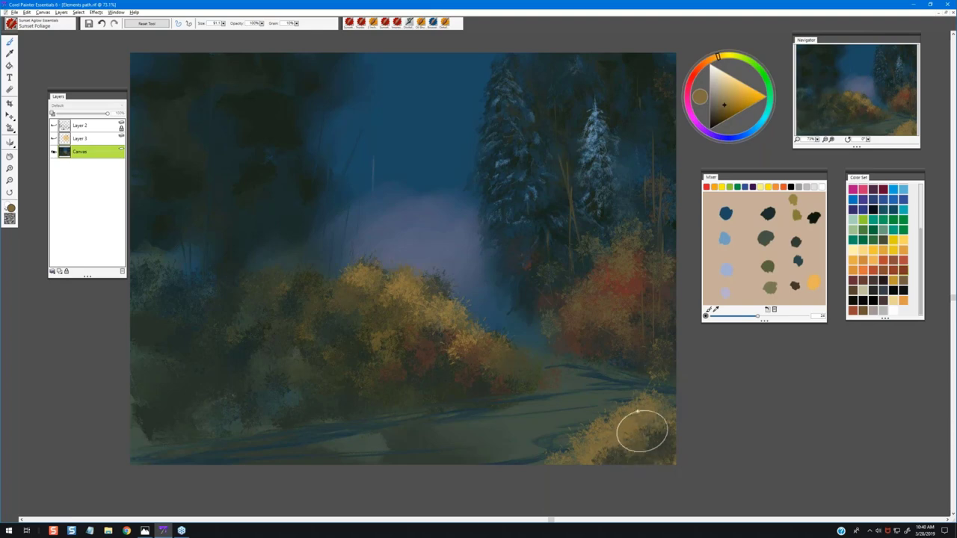
pyautogui.keyDown('alt'); pyautogui.click(665, 433); pyautogui.keyUp('alt')
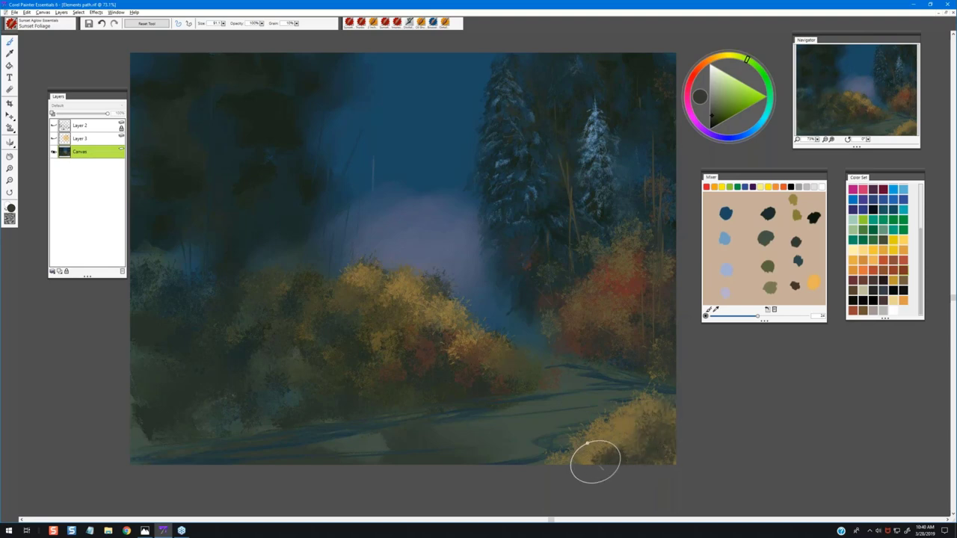
pyautogui.keyDown('alt'); pyautogui.click(610, 438); pyautogui.keyUp('alt')
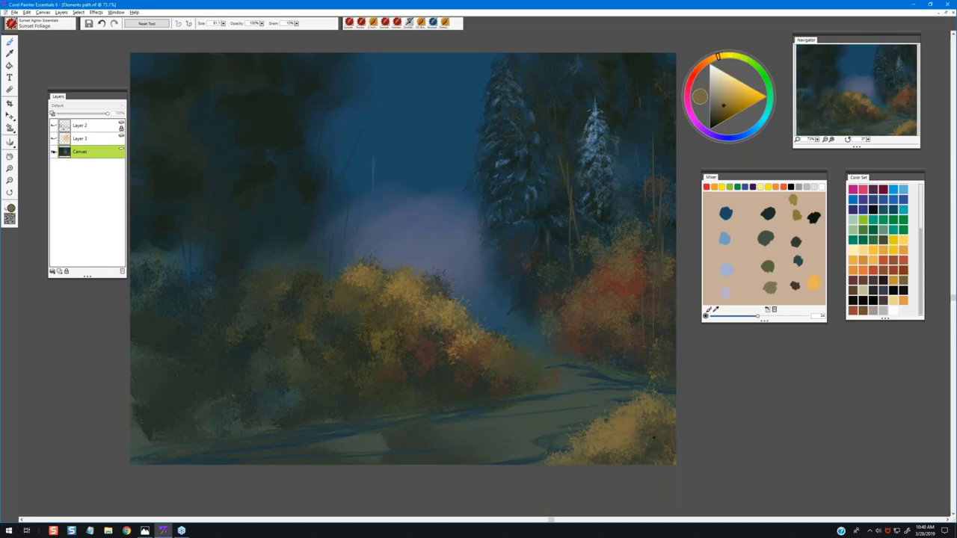
pyautogui.keyDown('alt'); pyautogui.click(618, 438); pyautogui.keyUp('alt')
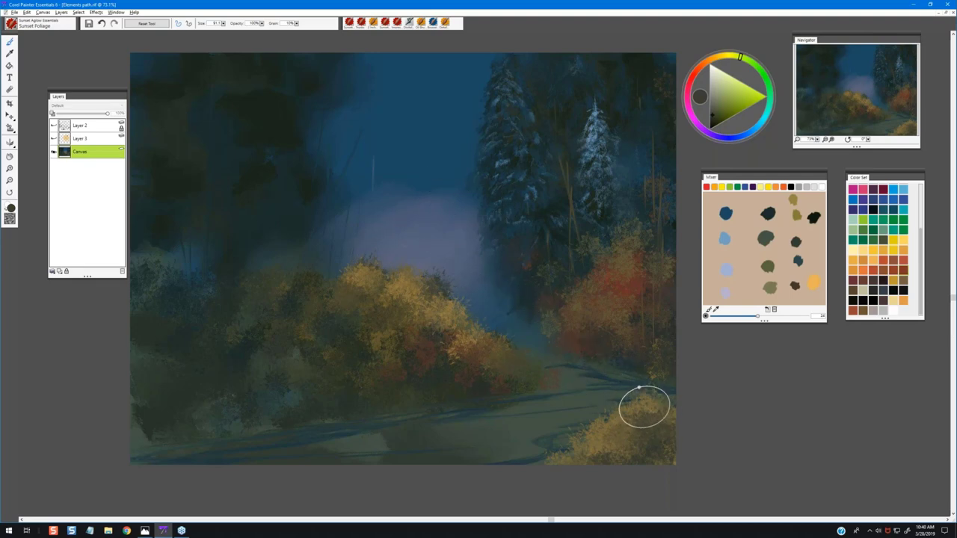
pyautogui.keyDown('alt'); pyautogui.click(654, 441); pyautogui.keyUp('alt')
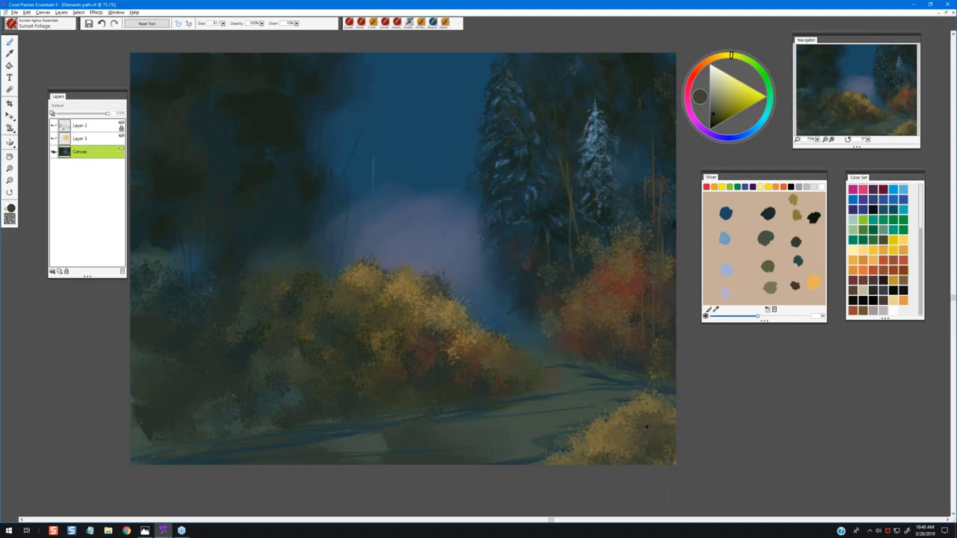
pyautogui.keyDown('alt'); pyautogui.click(662, 441); pyautogui.keyUp('alt')
pyautogui.keyDown('alt'); pyautogui.click(667, 421); pyautogui.keyUp('alt')
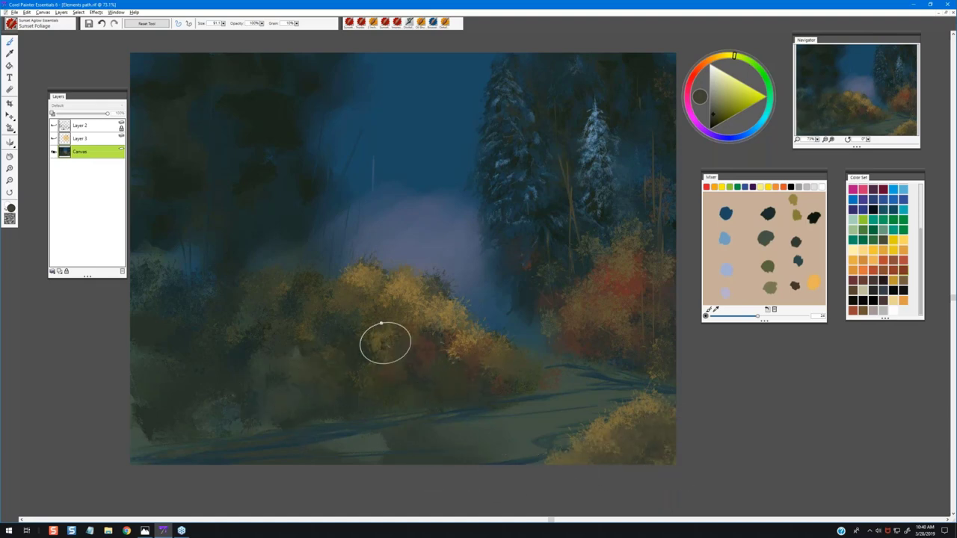
# Dab olive-yellow foliage from the Mixer over the middle of the large gold bush and shade it with sampled dark green
pyautogui.keyDown('alt'); pyautogui.click(405, 329); pyautogui.keyUp('alt')
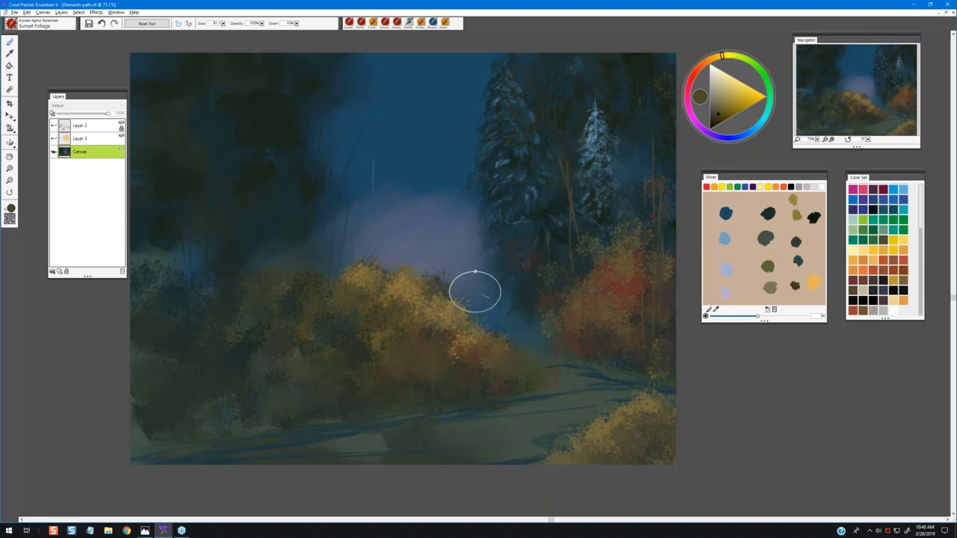
pyautogui.click(798, 213)
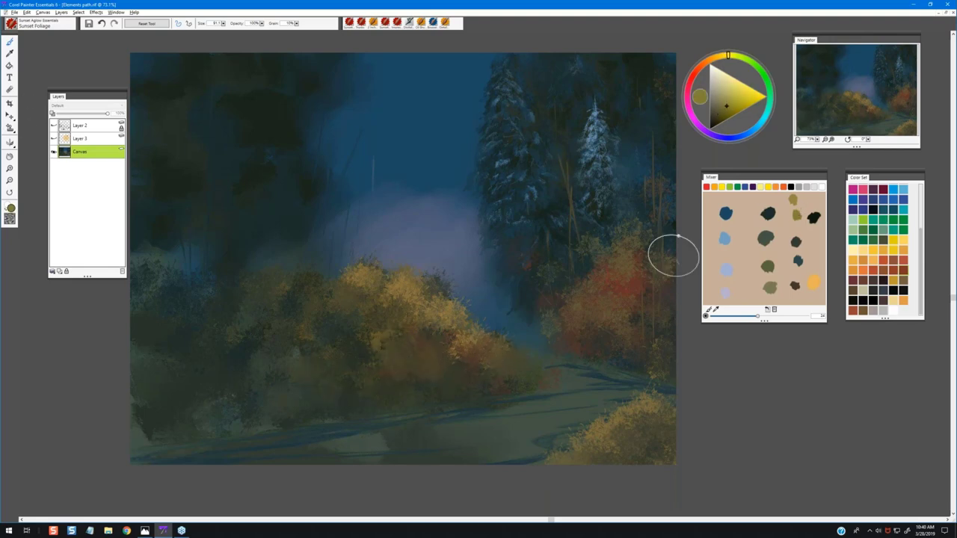
pyautogui.moveTo(397, 341)
pyautogui.mouseDown()
pyautogui.moveTo(428, 343)
pyautogui.moveTo(430, 357)
pyautogui.moveTo(445, 355)
pyautogui.moveTo(411, 346)
pyautogui.moveTo(377, 317)
pyautogui.moveTo(371, 326)
pyautogui.moveTo(443, 348)
pyautogui.moveTo(438, 362)
pyautogui.moveTo(448, 319)
pyautogui.moveTo(423, 324)
pyautogui.moveTo(479, 359)
pyautogui.moveTo(347, 367)
pyautogui.moveTo(372, 312)
pyautogui.moveTo(406, 316)
pyautogui.moveTo(367, 315)
pyautogui.mouseUp()
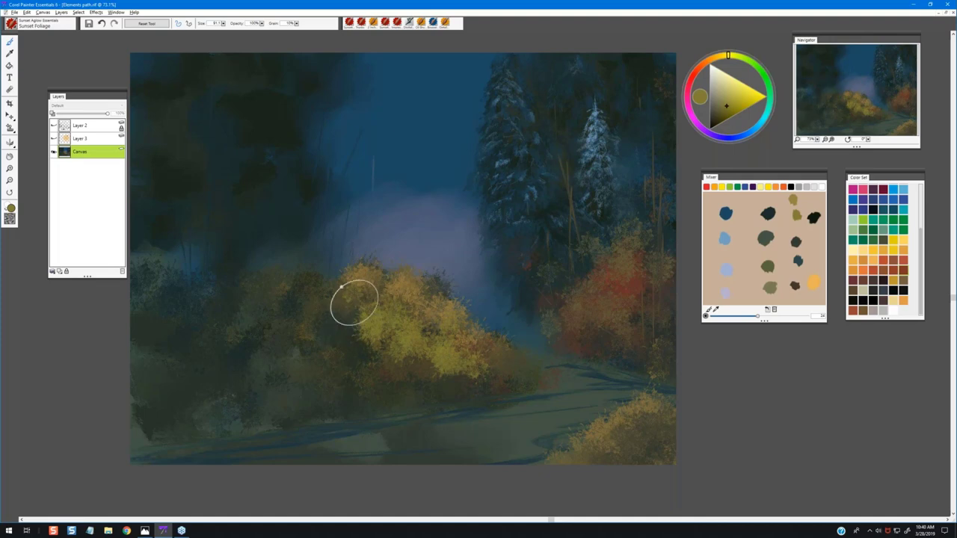
pyautogui.moveTo(306, 314)
pyautogui.mouseDown()
pyautogui.moveTo(289, 331)
pyautogui.moveTo(341, 336)
pyautogui.moveTo(354, 322)
pyautogui.moveTo(307, 314)
pyautogui.moveTo(367, 321)
pyautogui.moveTo(406, 355)
pyautogui.moveTo(434, 334)
pyautogui.moveTo(468, 366)
pyautogui.moveTo(398, 368)
pyautogui.moveTo(399, 313)
pyautogui.moveTo(431, 319)
pyautogui.moveTo(437, 341)
pyautogui.moveTo(466, 361)
pyautogui.mouseUp()
pyautogui.keyDown('alt'); pyautogui.click(355, 321); pyautogui.keyUp('alt')
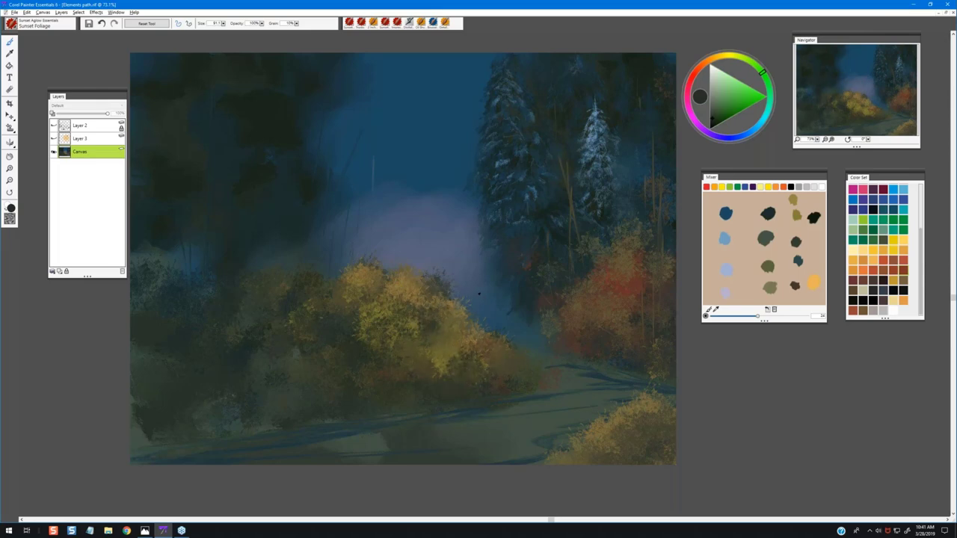
# Soften the large gold bush's edge against the sky glow with sampled blue, and dab sampled olive-brown leaves above its crown
pyautogui.keyDown('alt'); pyautogui.click(472, 304); pyautogui.keyUp('alt')
pyautogui.moveTo(494, 313)
pyautogui.mouseDown()
pyautogui.moveTo(473, 299)
pyautogui.moveTo(459, 302)
pyautogui.moveTo(447, 267)
pyautogui.moveTo(432, 263)
pyautogui.moveTo(419, 285)
pyautogui.moveTo(422, 254)
pyautogui.moveTo(339, 258)
pyautogui.moveTo(376, 246)
pyautogui.mouseUp()
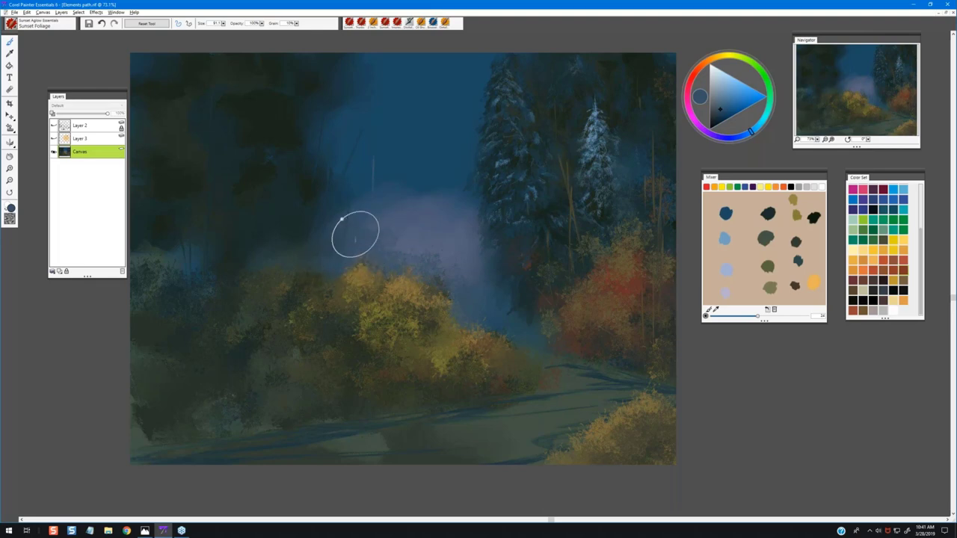
pyautogui.keyDown('alt'); pyautogui.click(433, 280); pyautogui.keyUp('alt')
pyautogui.moveTo(432, 280); pyautogui.dragTo(359, 257)
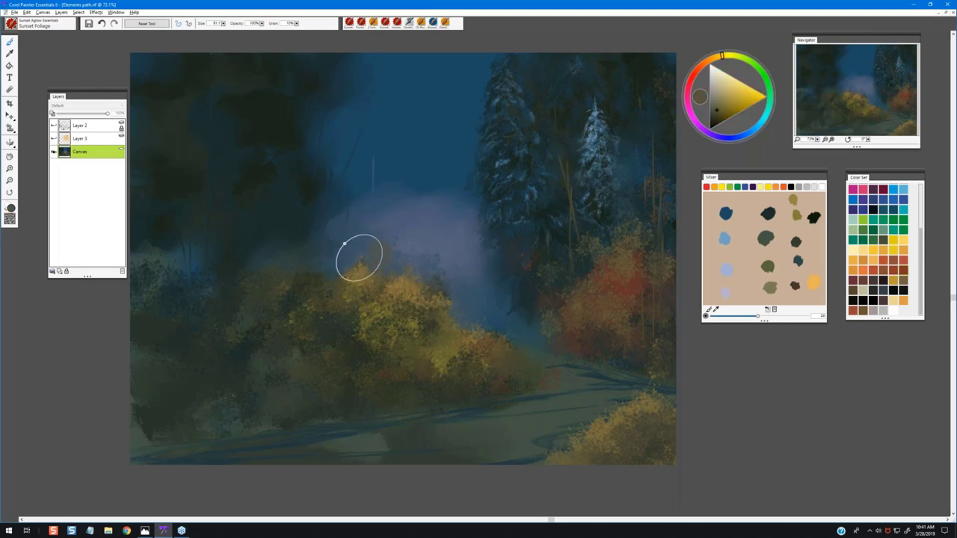
# Build up misty blue-gray foliage behind the large gold bush, overlapping the left side of the sky glow, using sampled colors
pyautogui.keyDown('alt'); pyautogui.click(320, 242); pyautogui.keyUp('alt')
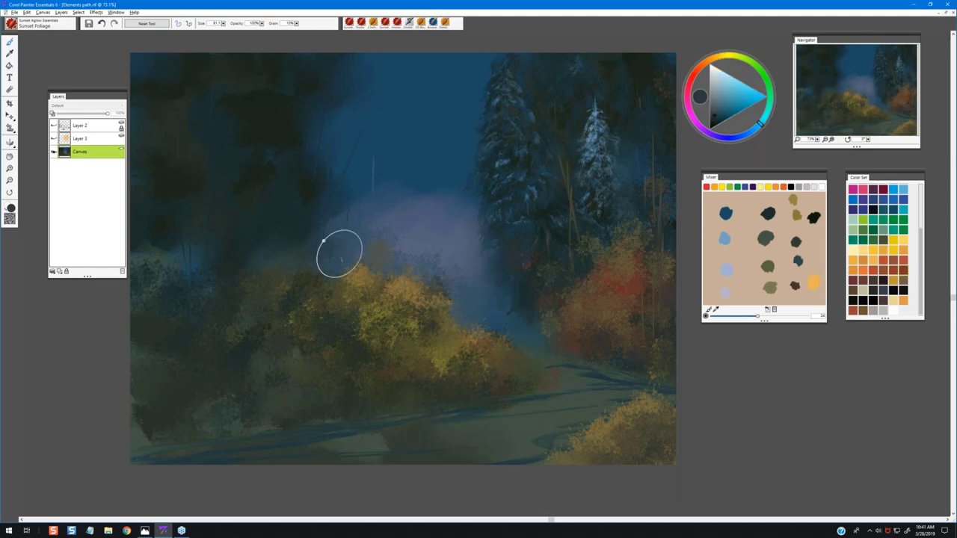
pyautogui.moveTo(306, 246)
pyautogui.mouseDown()
pyautogui.moveTo(338, 236)
pyautogui.moveTo(330, 212)
pyautogui.moveTo(336, 254)
pyautogui.moveTo(306, 259)
pyautogui.moveTo(340, 261)
pyautogui.moveTo(295, 267)
pyautogui.moveTo(312, 275)
pyautogui.moveTo(340, 228)
pyautogui.moveTo(369, 252)
pyautogui.moveTo(346, 237)
pyautogui.moveTo(336, 254)
pyautogui.moveTo(343, 232)
pyautogui.mouseUp()
pyautogui.click(369, 252)
pyautogui.keyDown('alt'); pyautogui.click(422, 231); pyautogui.keyUp('alt')
pyautogui.keyDown('alt'); pyautogui.click(329, 243); pyautogui.keyUp('alt')
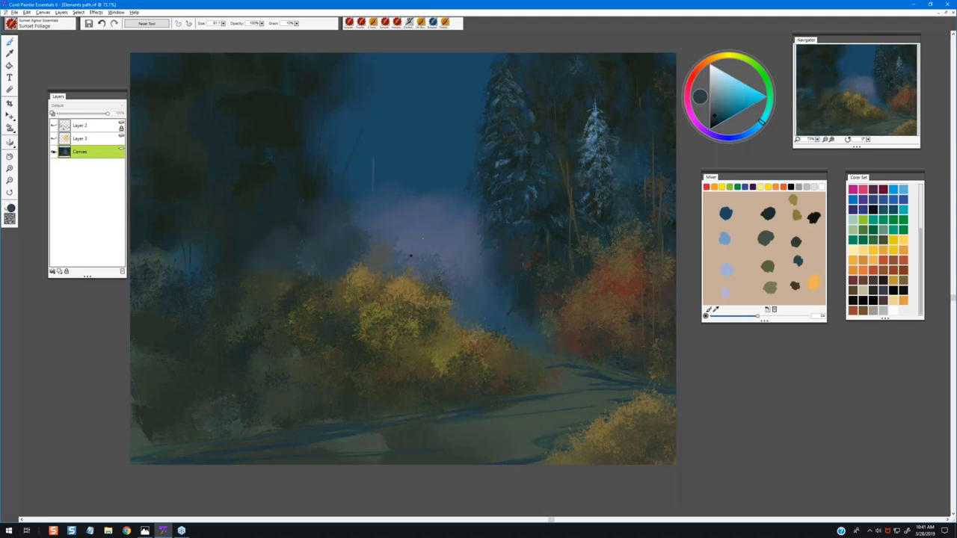
pyautogui.click(380, 255)
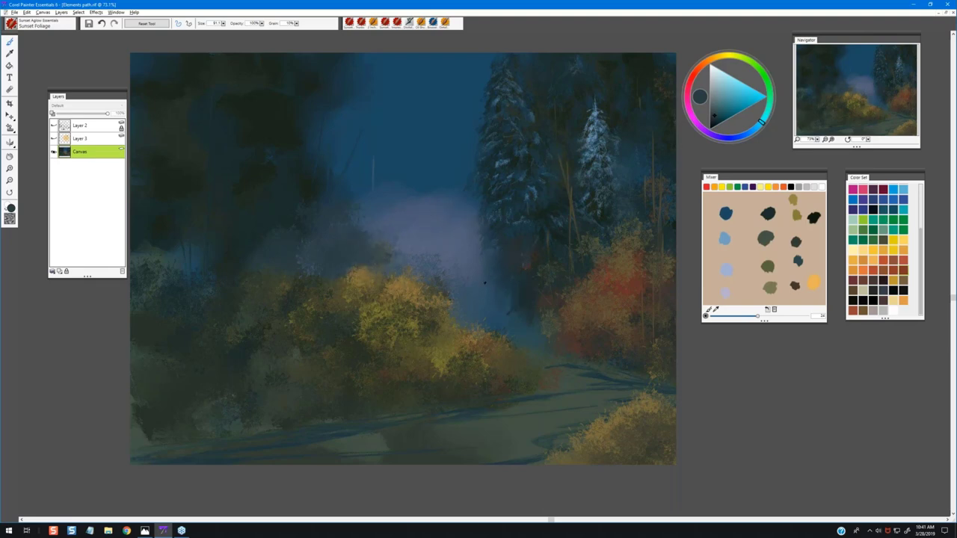
pyautogui.keyDown('alt'); pyautogui.click(490, 276); pyautogui.keyUp('alt')
pyautogui.moveTo(462, 252)
pyautogui.mouseDown()
pyautogui.moveTo(431, 258)
pyautogui.moveTo(374, 243)
pyautogui.moveTo(390, 255)
pyautogui.mouseUp()
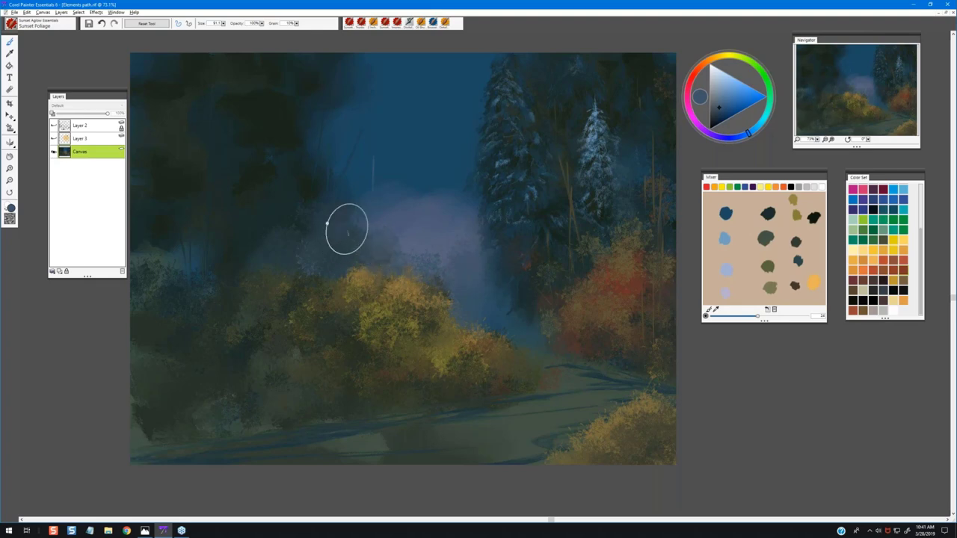
# Tone the red bush's base with sampled dark browns, and switch to the Sunset Lake brush
pyautogui.keyDown('alt'); pyautogui.click(596, 332); pyautogui.keyUp('alt')
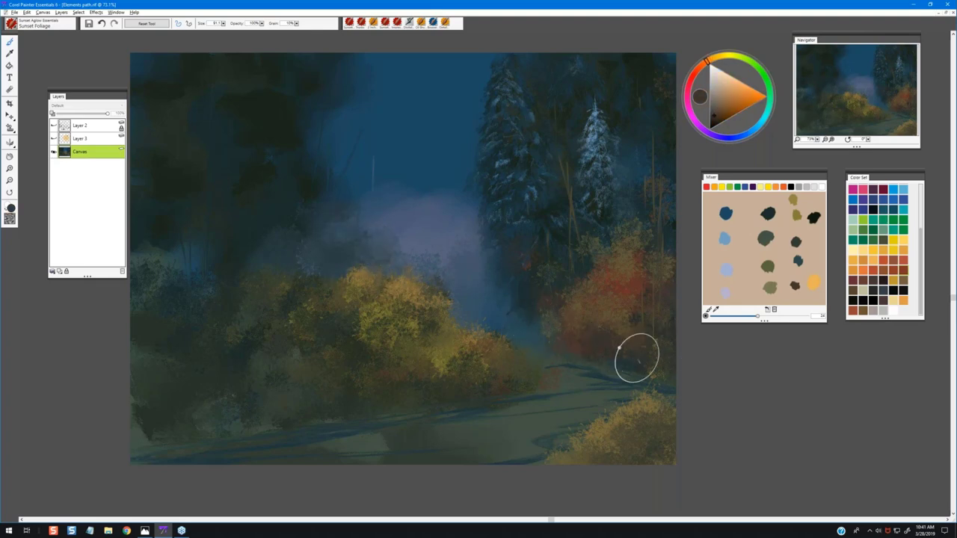
pyautogui.keyDown('alt'); pyautogui.click(623, 357); pyautogui.keyUp('alt')
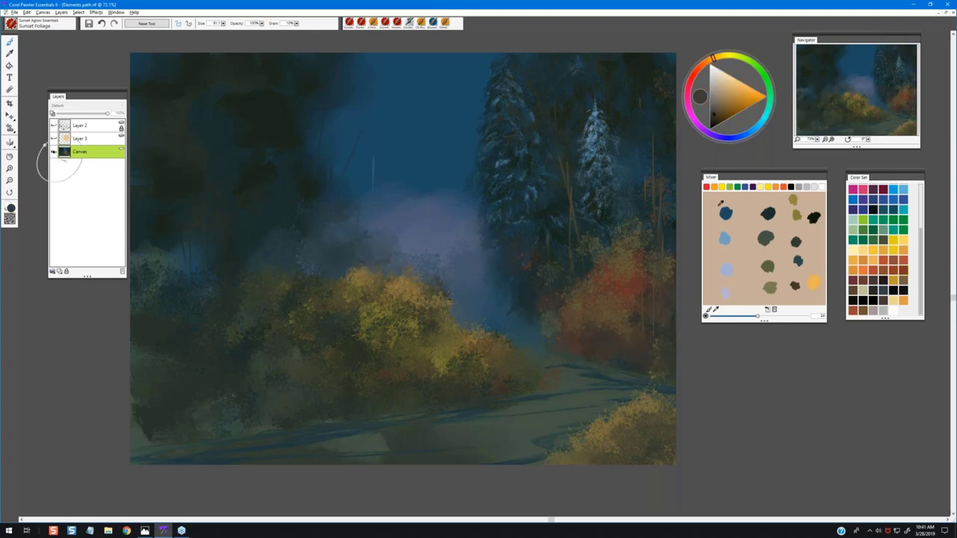
pyautogui.click(12, 24)
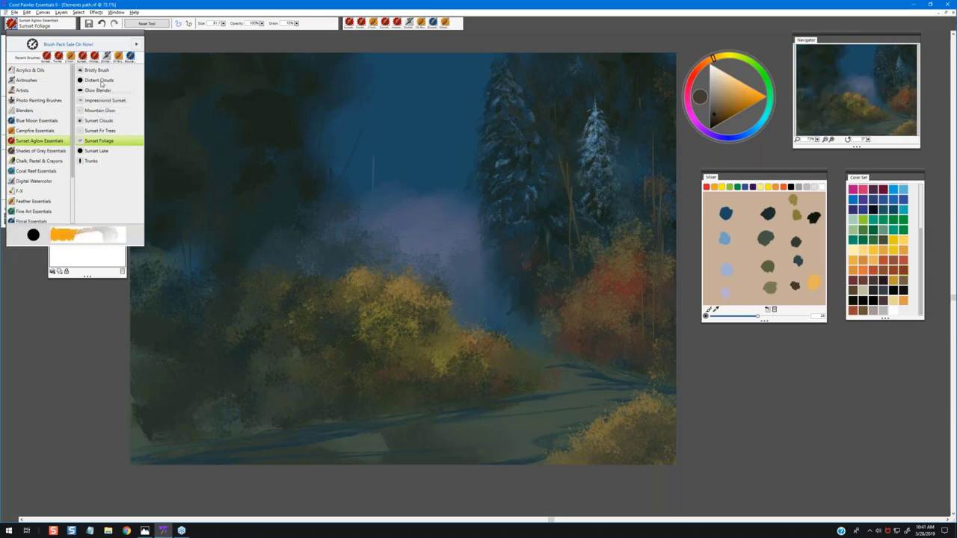
pyautogui.click(97, 152)
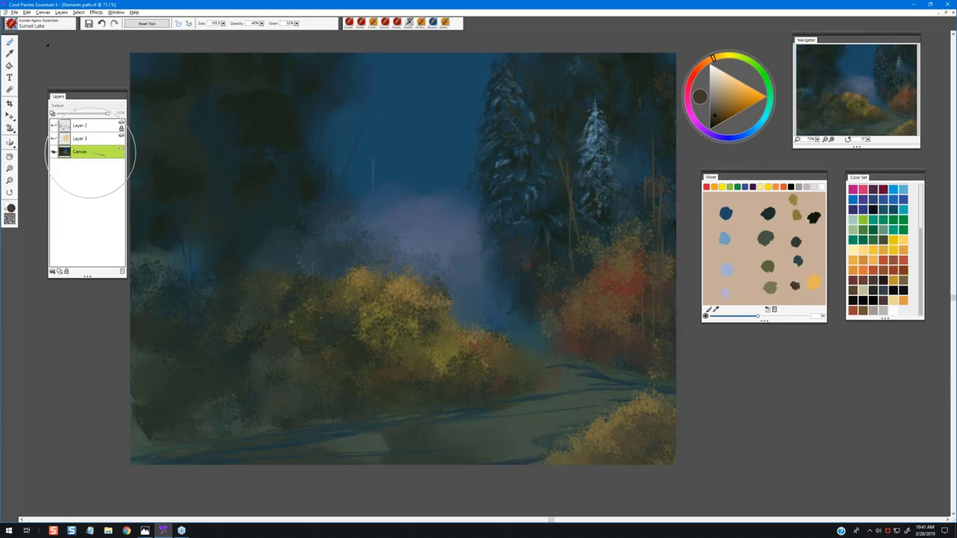
# Reduce the Sunset Lake brush to about size 21.8 and paint dark brown over the bluish path on the Canvas layer
pyautogui.moveTo(508, 420)
pyautogui.keyDown('ctrl'); pyautogui.keyDown('alt'); pyautogui.mouseDown()
pyautogui.moveTo(622, 393)
pyautogui.moveTo(528, 411)
pyautogui.moveTo(616, 390)
pyautogui.moveTo(587, 385)
pyautogui.moveTo(653, 387)
pyautogui.moveTo(548, 393)
pyautogui.moveTo(572, 378)
pyautogui.moveTo(528, 359)
pyautogui.moveTo(619, 372)
pyautogui.mouseUp(); pyautogui.keyUp('alt'); pyautogui.keyUp('ctrl')
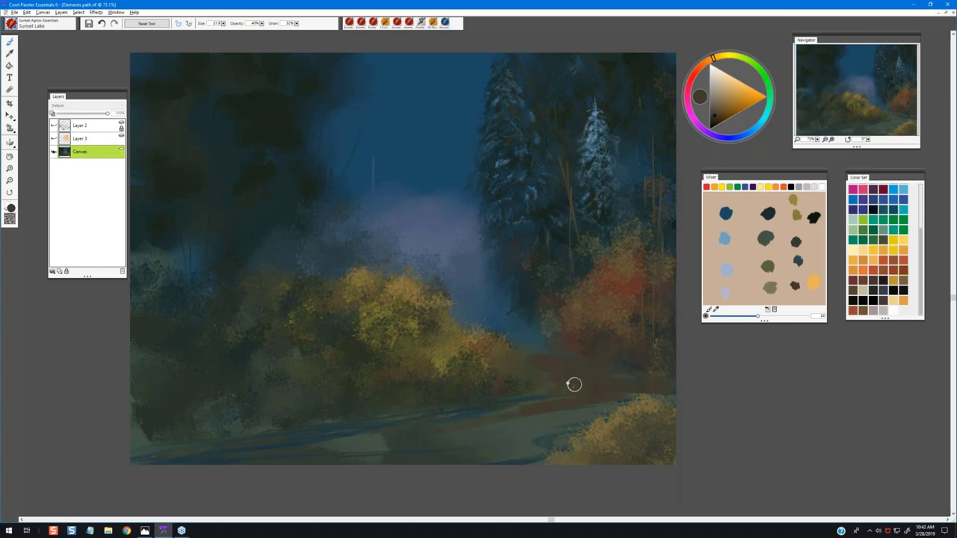
pyautogui.moveTo(630, 382)
pyautogui.mouseDown()
pyautogui.moveTo(578, 414)
pyautogui.moveTo(469, 415)
pyautogui.moveTo(501, 407)
pyautogui.moveTo(257, 454)
pyautogui.mouseUp()
pyautogui.moveTo(536, 432)
pyautogui.mouseDown()
pyautogui.moveTo(570, 412)
pyautogui.moveTo(463, 423)
pyautogui.mouseUp()
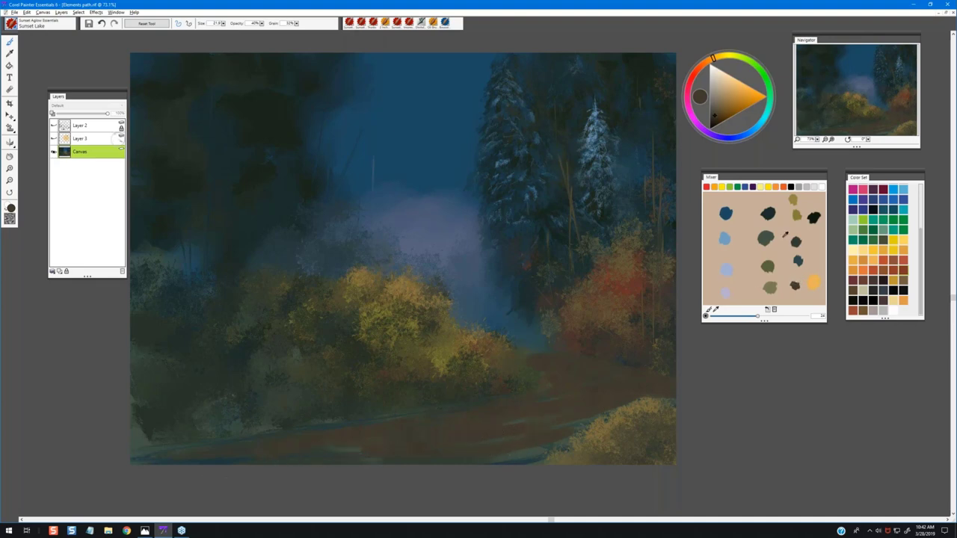
# Highlight the far bend of the path with a lighter brown and blend it using colours sampled from the painting
pyautogui.click(717, 112)
pyautogui.moveTo(539, 356); pyautogui.dragTo(578, 363)
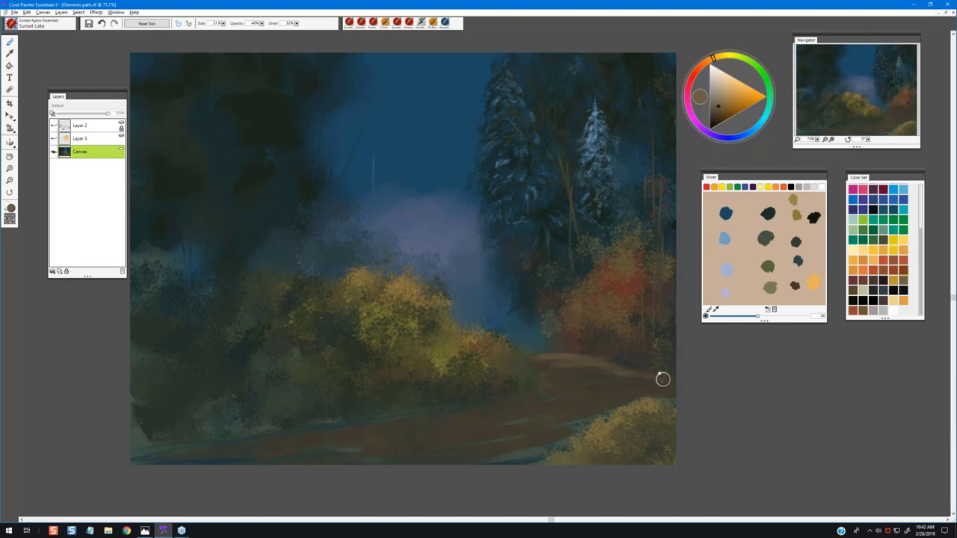
pyautogui.moveTo(619, 378); pyautogui.dragTo(643, 380)
pyautogui.keyDown('alt'); pyautogui.click(660, 379); pyautogui.keyUp('alt')
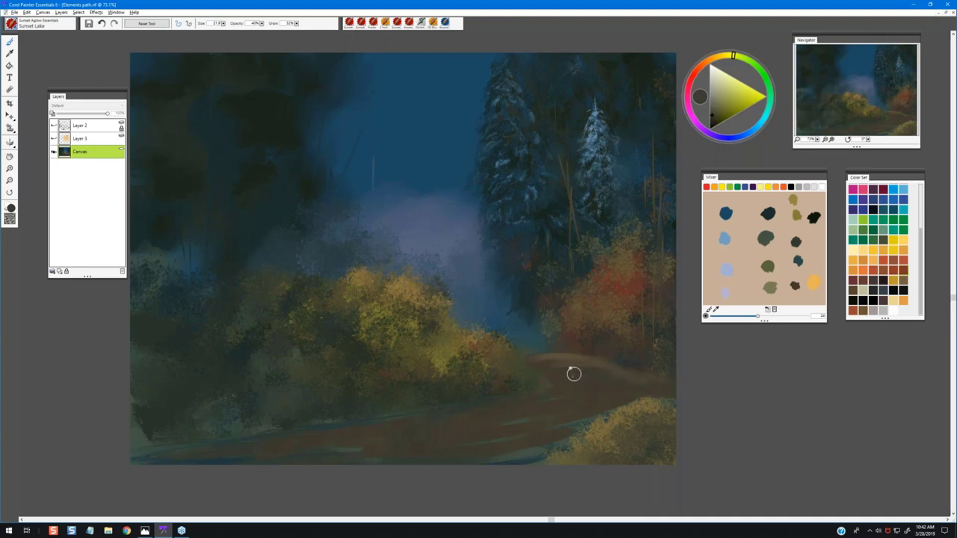
pyautogui.keyDown('alt'); pyautogui.click(593, 356); pyautogui.keyUp('alt')
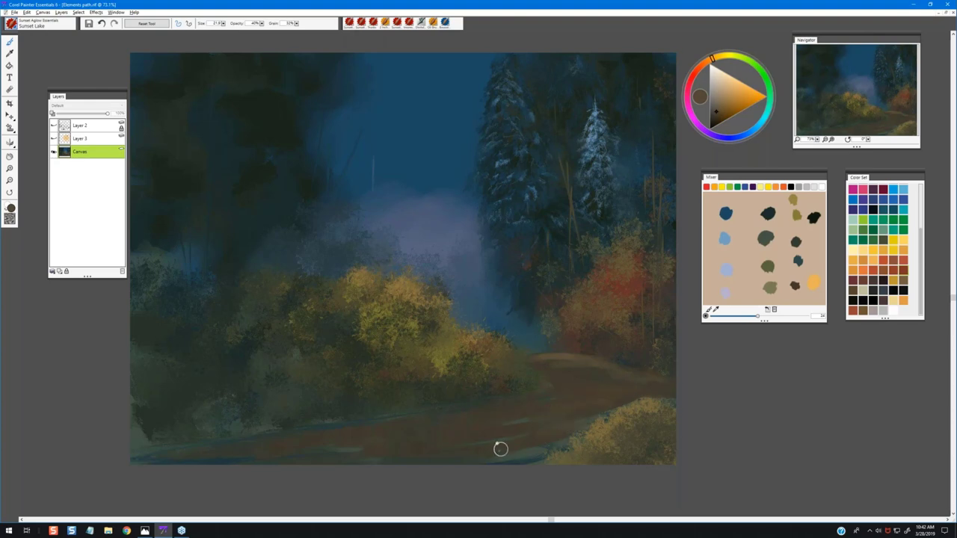
# Paint muted strokes along the path's near edge and dark green strokes where its far side meets the bushes, using sampled colours
pyautogui.moveTo(500, 448); pyautogui.dragTo(407, 464)
pyautogui.keyDown('alt'); pyautogui.click(430, 407); pyautogui.keyUp('alt')
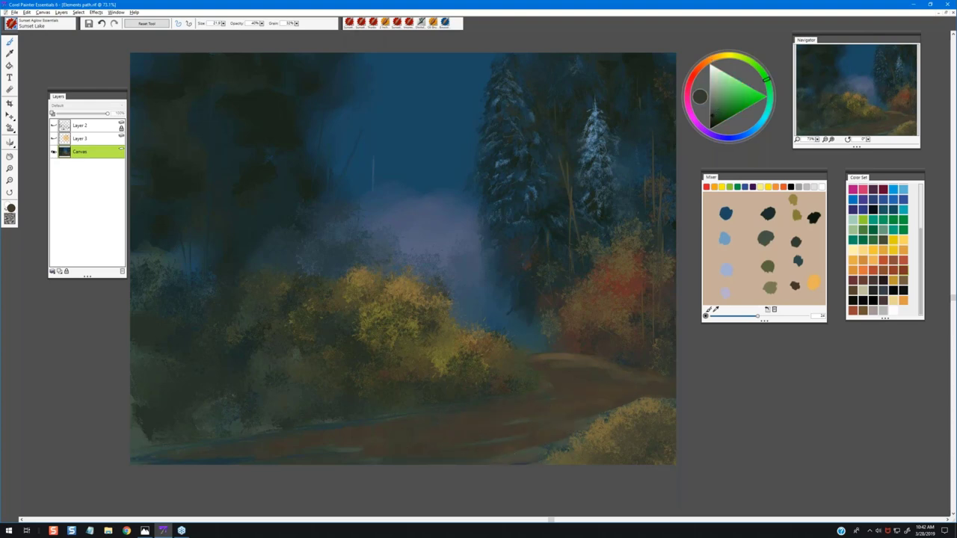
pyautogui.keyDown('alt'); pyautogui.click(447, 410); pyautogui.keyUp('alt')
pyautogui.moveTo(421, 421); pyautogui.dragTo(461, 418)
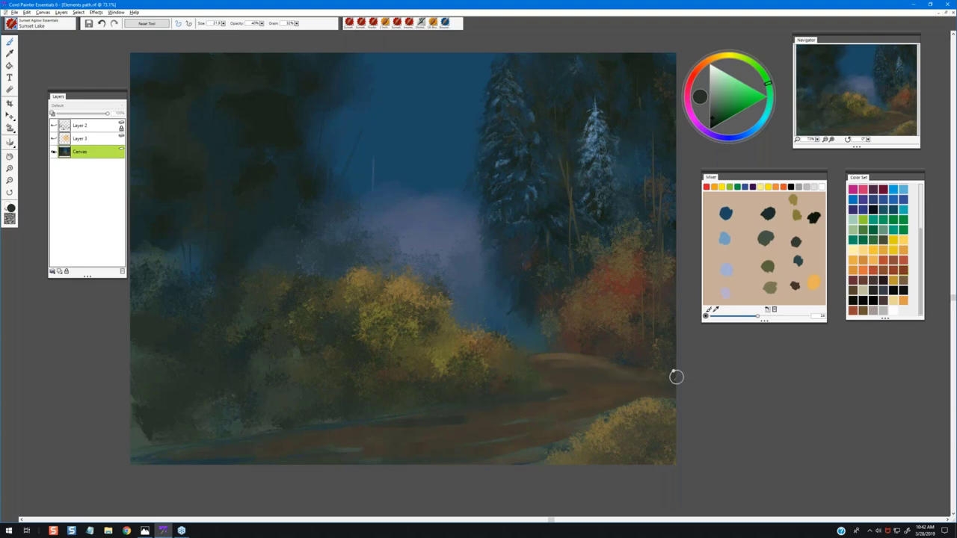
pyautogui.keyDown('alt'); pyautogui.click(577, 371); pyautogui.keyUp('alt')
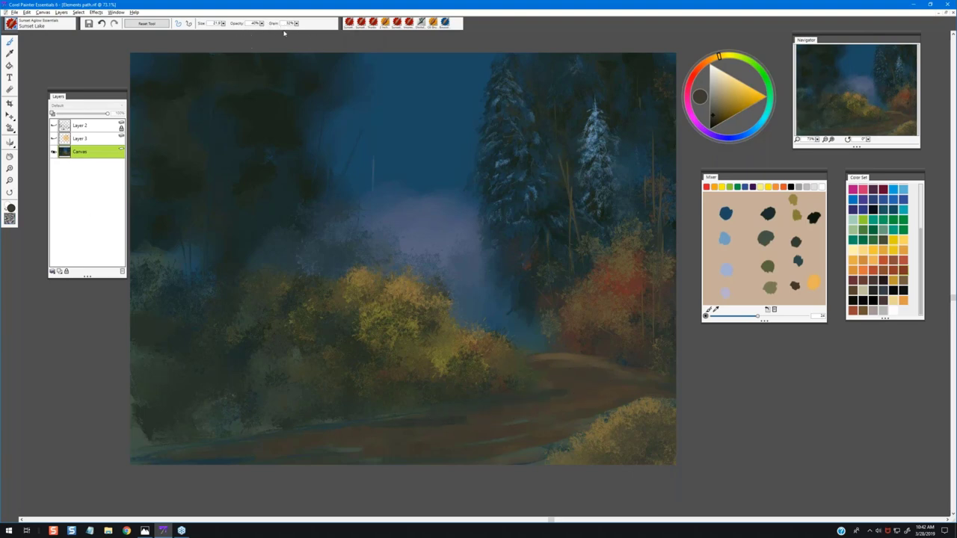
# Choose a different paper texture for the brush and set its grain to 75%
pyautogui.click(10, 219)
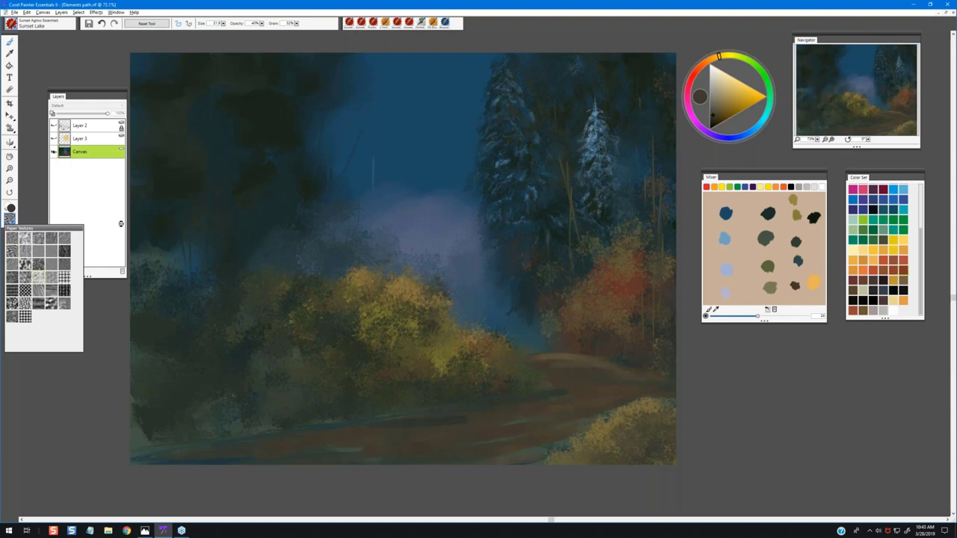
pyautogui.click(38, 263)
pyautogui.click(299, 23)
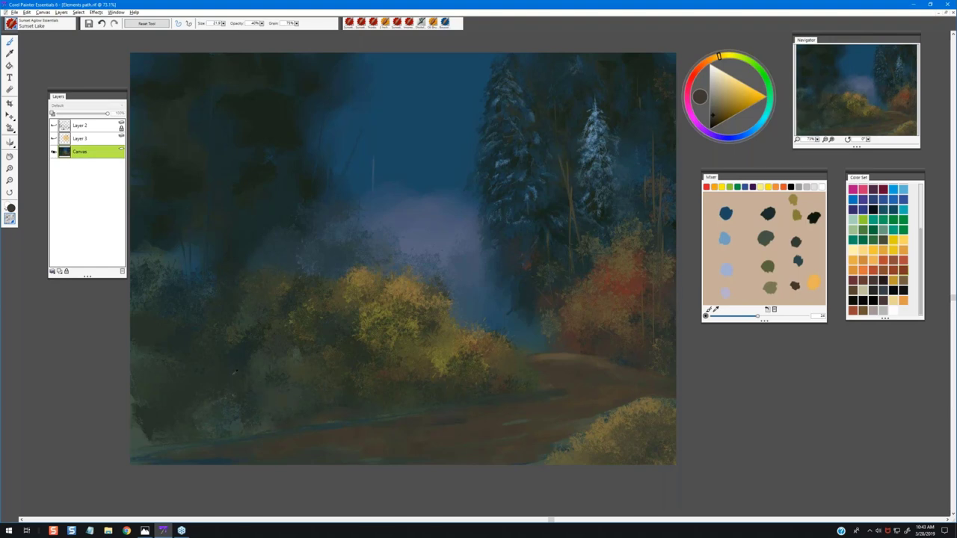
# Pick the near-black from the mixer and paint irregular dark shadow shapes along the base of the left bushes beside the path
pyautogui.keyDown('alt'); pyautogui.click(233, 373); pyautogui.keyUp('alt')
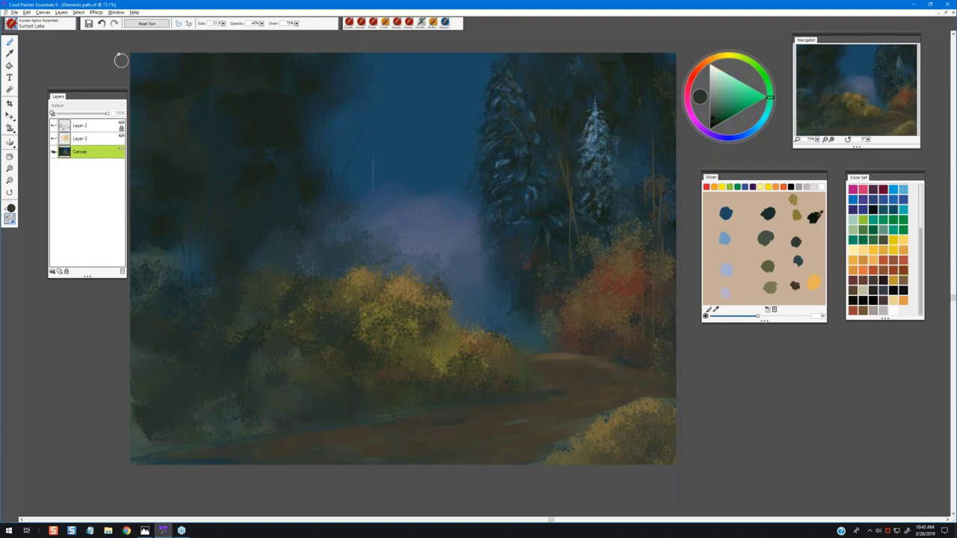
pyautogui.click(810, 221)
pyautogui.moveTo(331, 392)
pyautogui.mouseDown()
pyautogui.moveTo(375, 409)
pyautogui.moveTo(480, 399)
pyautogui.moveTo(325, 415)
pyautogui.moveTo(313, 408)
pyautogui.moveTo(336, 396)
pyautogui.moveTo(358, 410)
pyautogui.moveTo(327, 407)
pyautogui.moveTo(342, 390)
pyautogui.moveTo(375, 407)
pyautogui.moveTo(421, 402)
pyautogui.moveTo(317, 403)
pyautogui.moveTo(331, 410)
pyautogui.moveTo(287, 416)
pyautogui.moveTo(246, 409)
pyautogui.moveTo(256, 405)
pyautogui.moveTo(248, 421)
pyautogui.moveTo(238, 402)
pyautogui.moveTo(249, 397)
pyautogui.moveTo(261, 422)
pyautogui.moveTo(277, 422)
pyautogui.moveTo(235, 430)
pyautogui.moveTo(249, 417)
pyautogui.moveTo(232, 417)
pyautogui.moveTo(279, 425)
pyautogui.moveTo(519, 389)
pyautogui.moveTo(438, 396)
pyautogui.moveTo(450, 384)
pyautogui.moveTo(443, 393)
pyautogui.moveTo(464, 399)
pyautogui.moveTo(504, 386)
pyautogui.mouseUp()
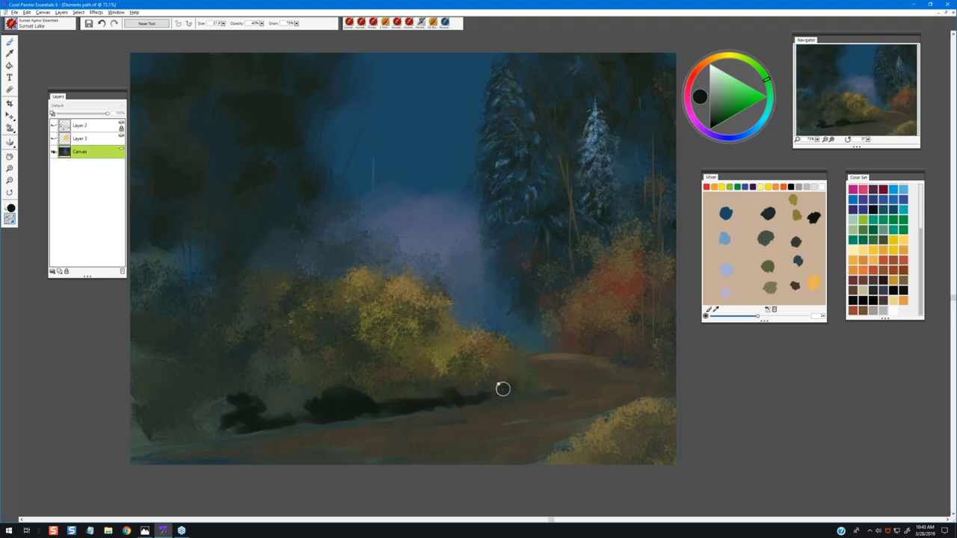
pyautogui.moveTo(191, 429)
pyautogui.mouseDown()
pyautogui.moveTo(161, 423)
pyautogui.moveTo(139, 431)
pyautogui.moveTo(173, 435)
pyautogui.moveTo(141, 445)
pyautogui.moveTo(350, 423)
pyautogui.moveTo(277, 424)
pyautogui.mouseUp()
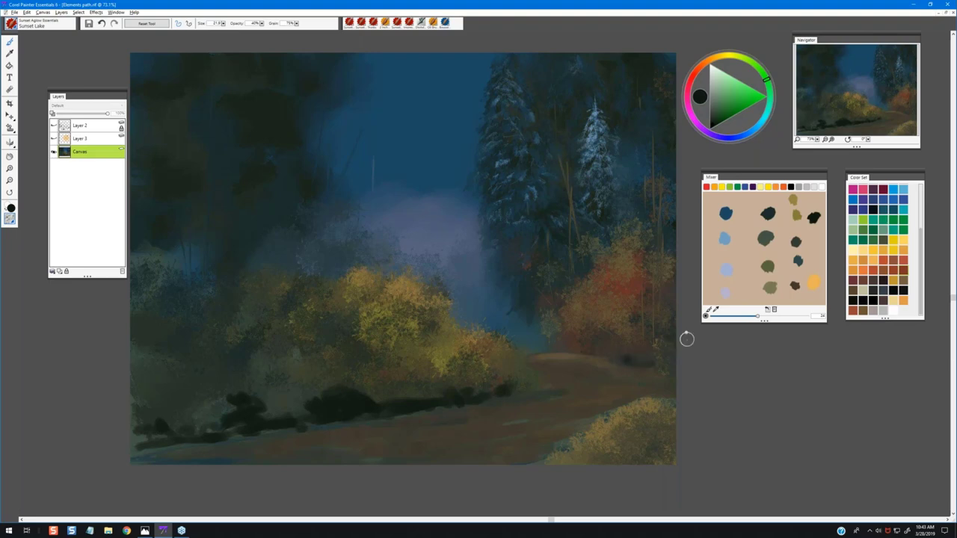
# Paint dark shadows beneath the red bush where it meets the far edge of the path
pyautogui.moveTo(609, 342)
pyautogui.mouseDown()
pyautogui.moveTo(645, 346)
pyautogui.moveTo(614, 335)
pyautogui.mouseUp()
pyautogui.keyDown('alt'); pyautogui.click(626, 359); pyautogui.keyUp('alt')
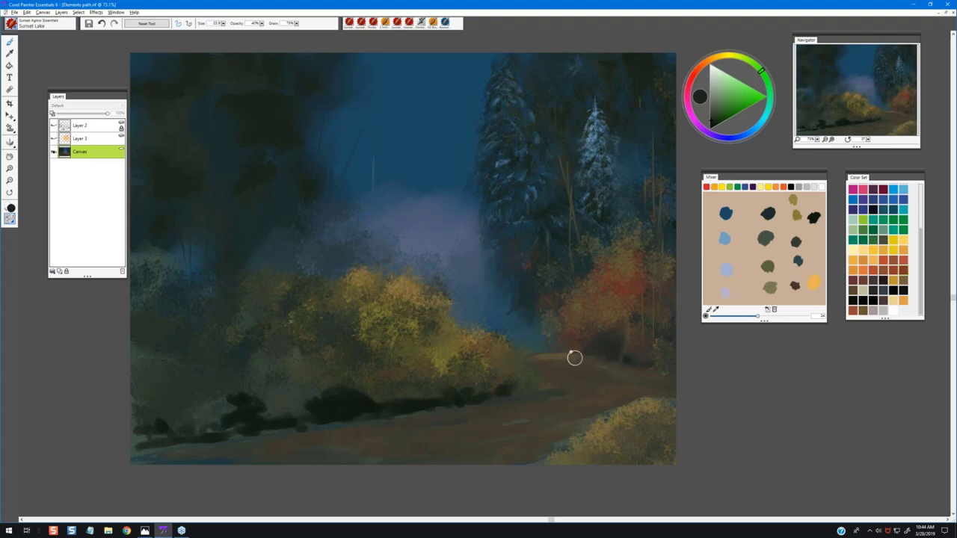
pyautogui.moveTo(597, 366)
pyautogui.mouseDown()
pyautogui.moveTo(623, 318)
pyautogui.moveTo(595, 319)
pyautogui.moveTo(613, 320)
pyautogui.moveTo(627, 351)
pyautogui.moveTo(647, 357)
pyautogui.moveTo(584, 349)
pyautogui.mouseUp()
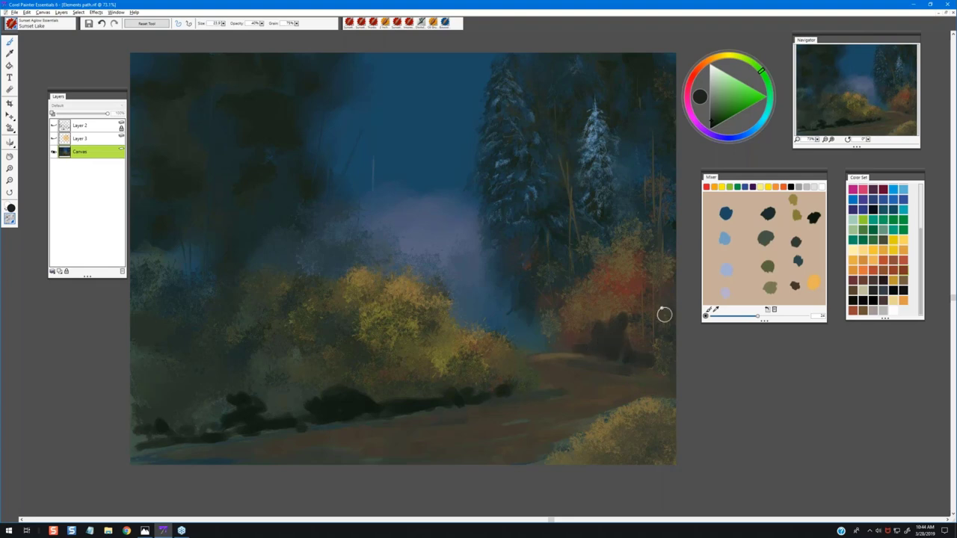
pyautogui.keyDown('alt'); pyautogui.click(632, 336); pyautogui.keyUp('alt')
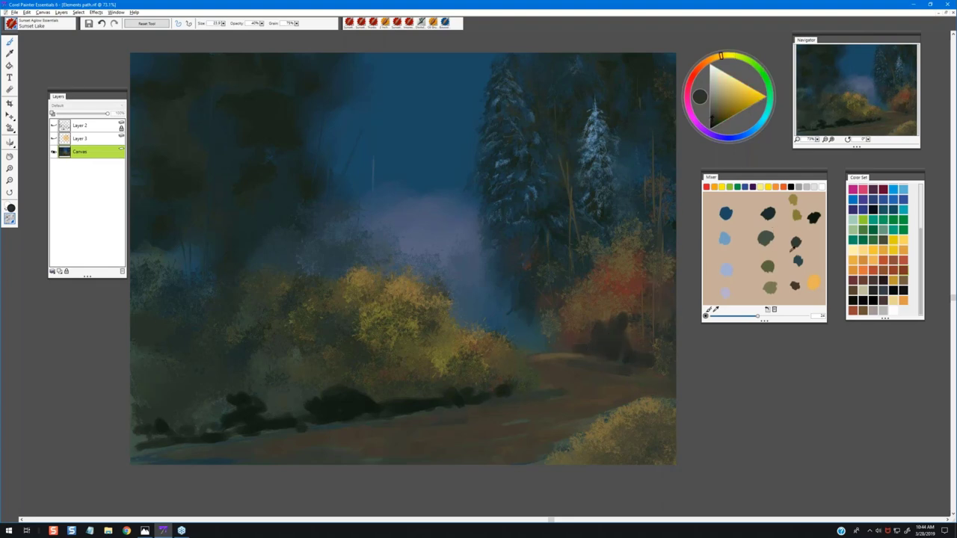
# Pick a lighter brown and paint thin trunks under the red bush with the brush at size 11
pyautogui.click(797, 284)
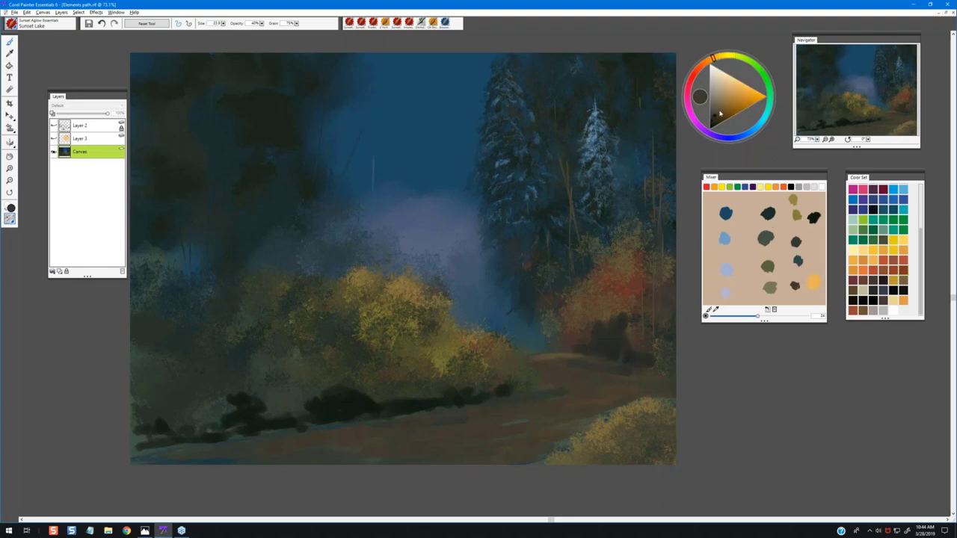
pyautogui.click(720, 114)
pyautogui.moveTo(602, 299); pyautogui.dragTo(608, 300)
pyautogui.moveTo(608, 333); pyautogui.dragTo(608, 332)
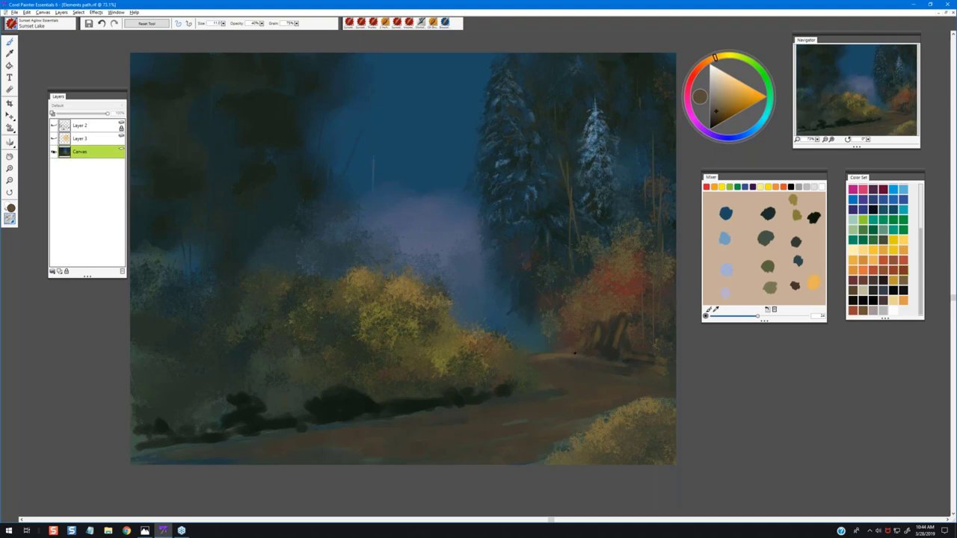
# Refine the far bend of the path under the red bush with thin strokes in sampled brown and green tones
pyautogui.moveTo(574, 353); pyautogui.dragTo(633, 364)
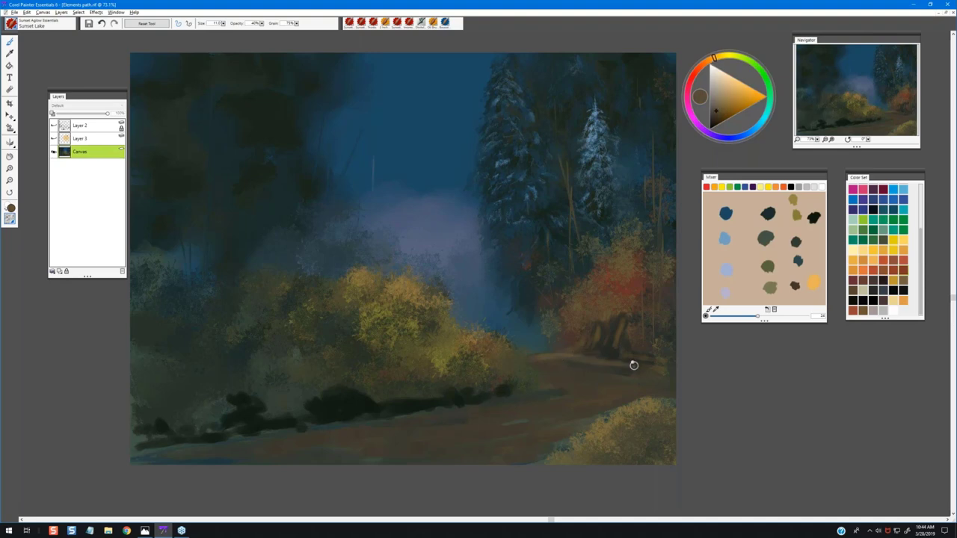
pyautogui.keyDown('alt'); pyautogui.click(541, 363); pyautogui.keyUp('alt')
pyautogui.keyDown('alt'); pyautogui.click(627, 366); pyautogui.keyUp('alt')
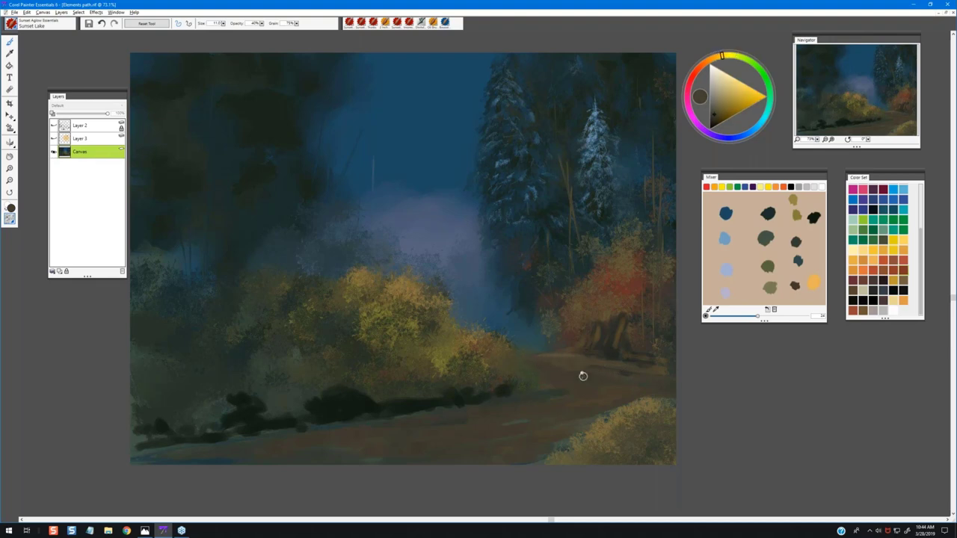
pyautogui.keyDown('alt'); pyautogui.click(545, 389); pyautogui.keyUp('alt')
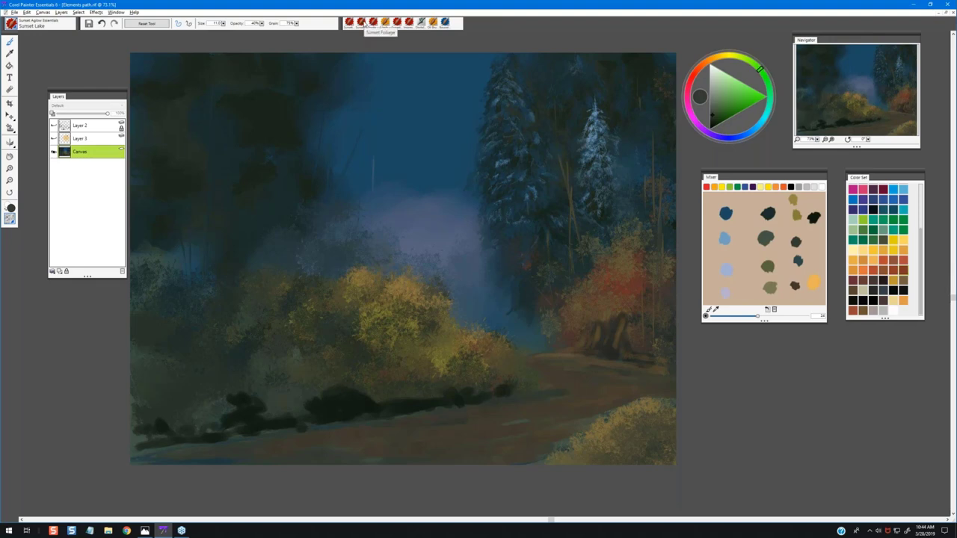
# Switch to the Sunset Foliage brush and dab brown and golden leaves, in sampled colours, over the bush in the lower-right foreground
pyautogui.click(363, 23)
pyautogui.keyDown('alt'); pyautogui.click(618, 312); pyautogui.keyUp('alt')
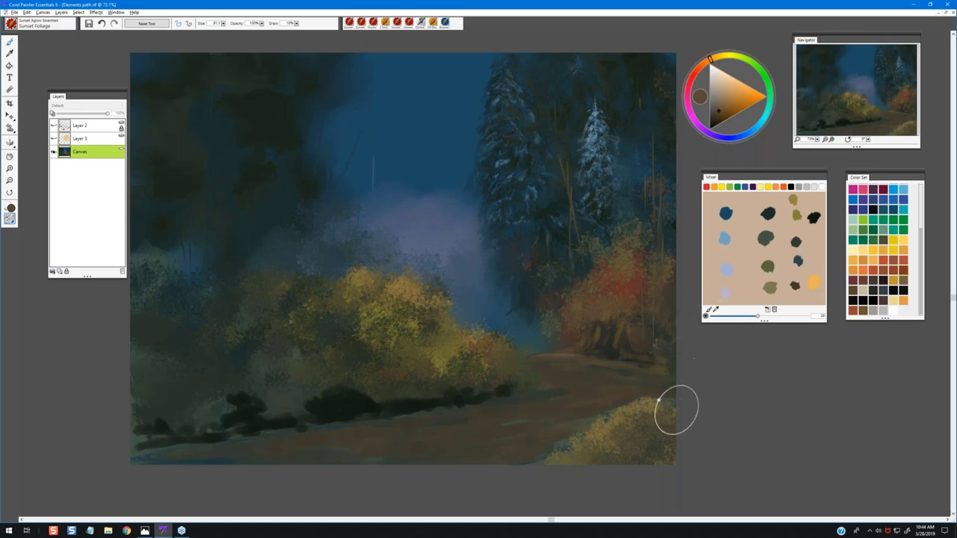
pyautogui.moveTo(677, 410)
pyautogui.mouseDown()
pyautogui.moveTo(649, 432)
pyautogui.moveTo(594, 448)
pyautogui.moveTo(630, 475)
pyautogui.moveTo(651, 409)
pyautogui.mouseUp()
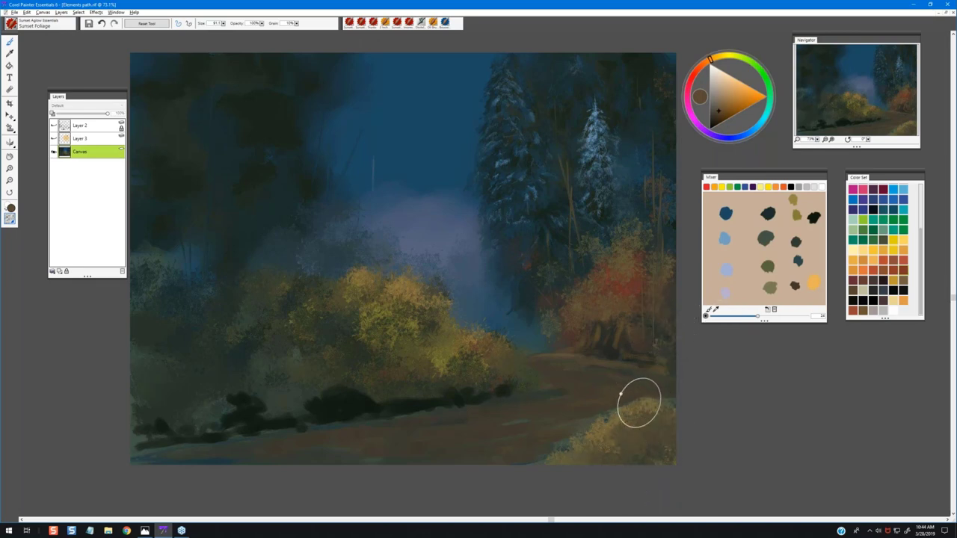
pyautogui.keyDown('alt'); pyautogui.click(637, 403); pyautogui.keyUp('alt')
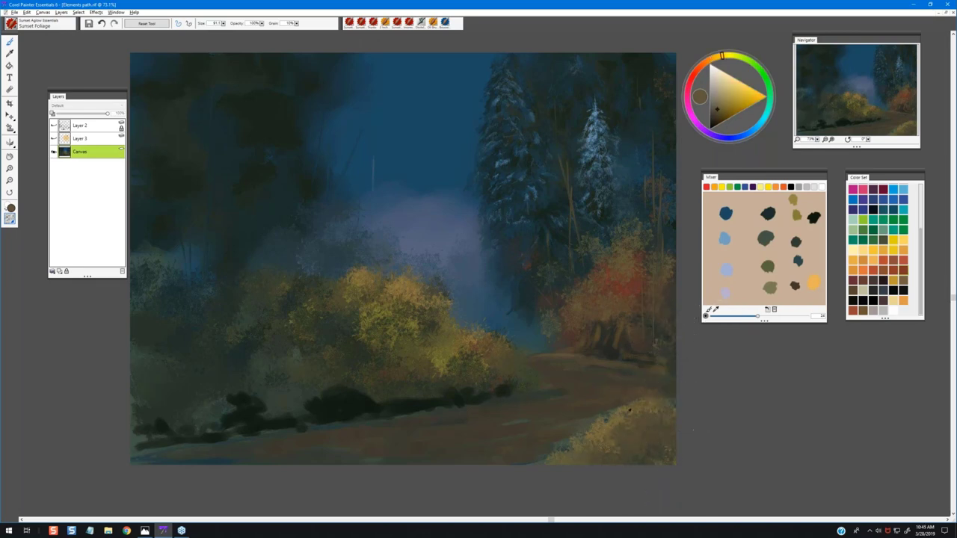
pyautogui.keyDown('alt'); pyautogui.click(651, 393); pyautogui.keyUp('alt')
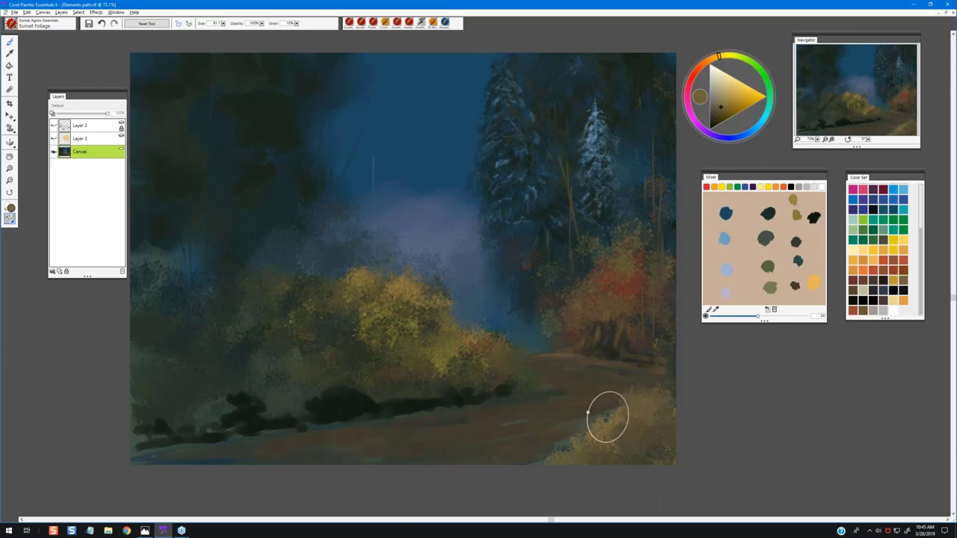
pyautogui.moveTo(607, 417)
pyautogui.mouseDown()
pyautogui.moveTo(644, 427)
pyautogui.moveTo(601, 417)
pyautogui.moveTo(645, 408)
pyautogui.moveTo(583, 434)
pyautogui.moveTo(562, 457)
pyautogui.moveTo(659, 442)
pyautogui.moveTo(628, 451)
pyautogui.mouseUp()
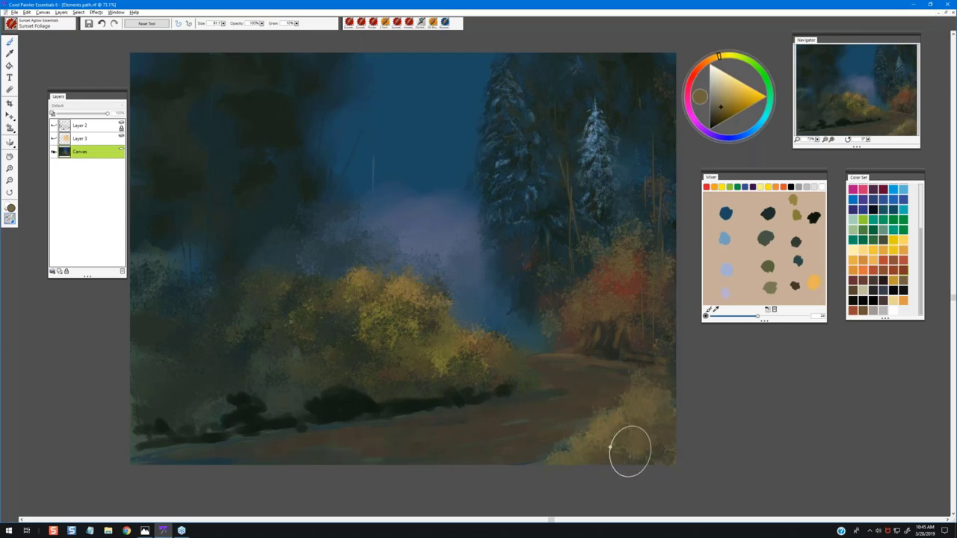
# Add leaves to the red bush, sample its red, and dab red foliage onto the trees above it and the yellow bushes
pyautogui.moveTo(622, 296); pyautogui.dragTo(596, 302)
pyautogui.keyDown('alt'); pyautogui.click(644, 282); pyautogui.keyUp('alt')
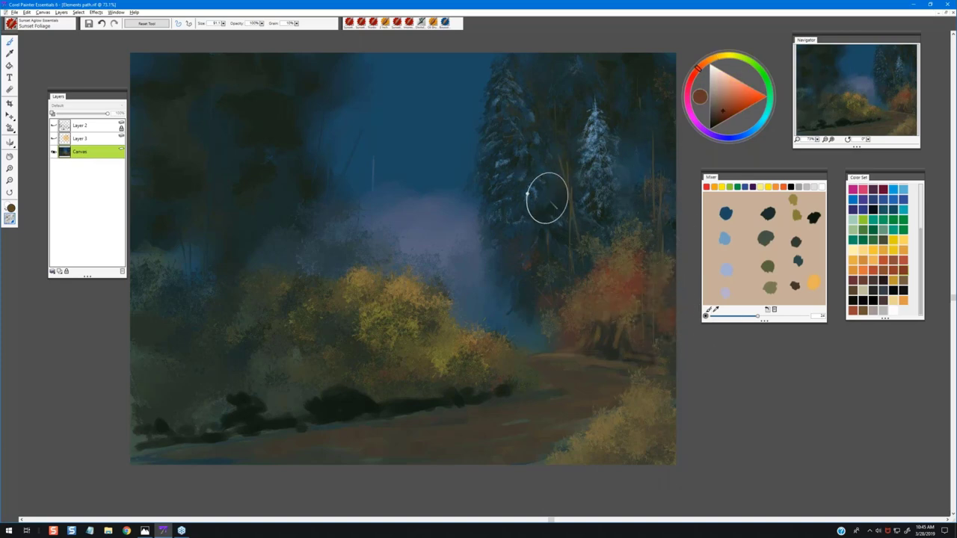
pyautogui.moveTo(642, 137); pyautogui.dragTo(639, 153)
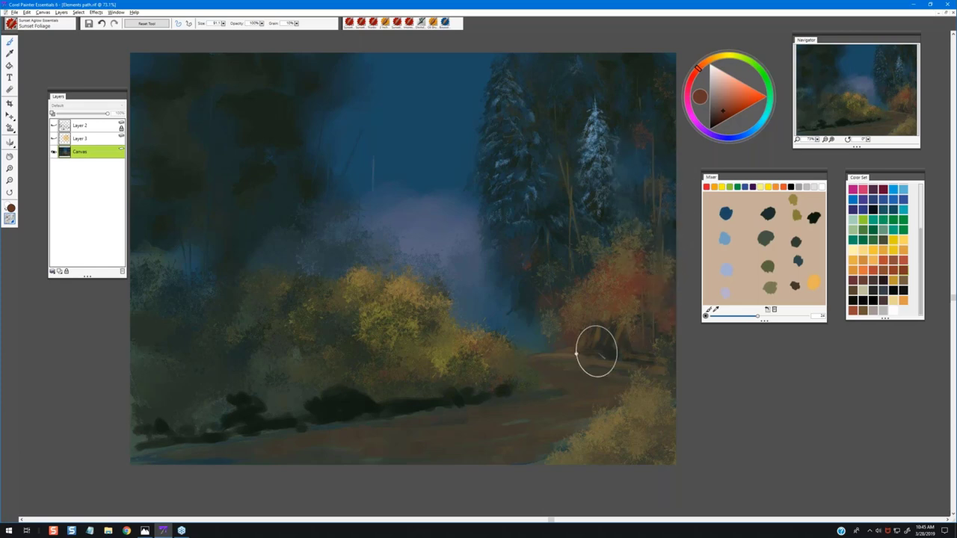
pyautogui.moveTo(438, 344)
pyautogui.mouseDown()
pyautogui.moveTo(453, 368)
pyautogui.moveTo(496, 370)
pyautogui.moveTo(410, 385)
pyautogui.moveTo(388, 360)
pyautogui.moveTo(331, 339)
pyautogui.mouseUp()
pyautogui.moveTo(248, 337); pyautogui.dragTo(263, 347)
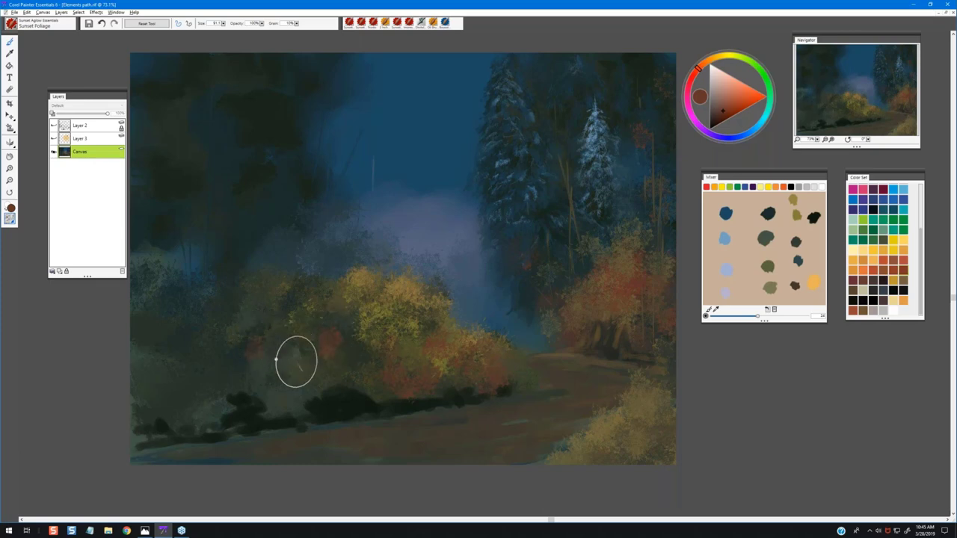
pyautogui.click(345, 331)
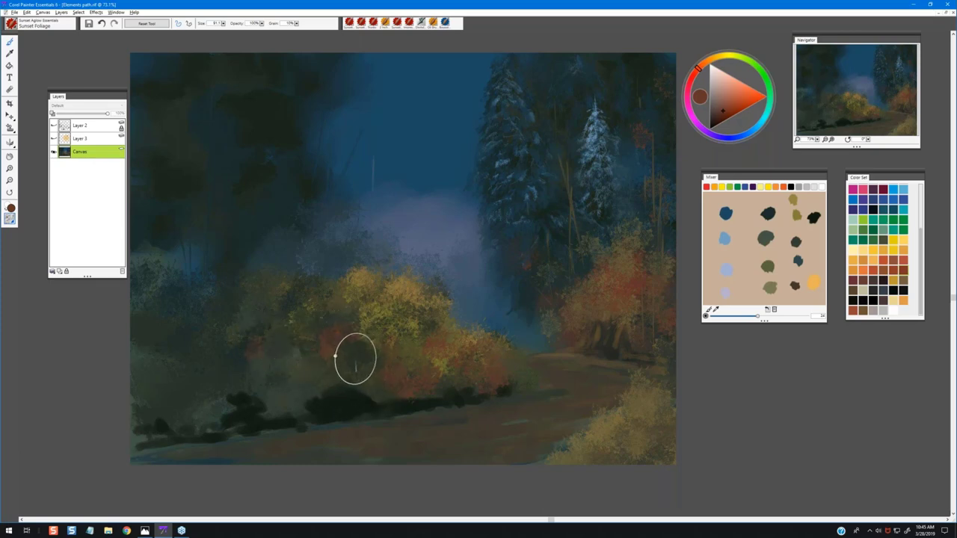
# Sample the near-black shadow and dab dark foliage into the base of the yellow bushes
pyautogui.keyDown('alt'); pyautogui.click(352, 400); pyautogui.keyUp('alt')
pyautogui.moveTo(318, 388)
pyautogui.mouseDown()
pyautogui.moveTo(346, 373)
pyautogui.moveTo(365, 379)
pyautogui.moveTo(370, 395)
pyautogui.moveTo(359, 353)
pyautogui.moveTo(381, 381)
pyautogui.mouseUp()
pyautogui.keyDown('alt'); pyautogui.click(368, 387); pyautogui.keyUp('alt')
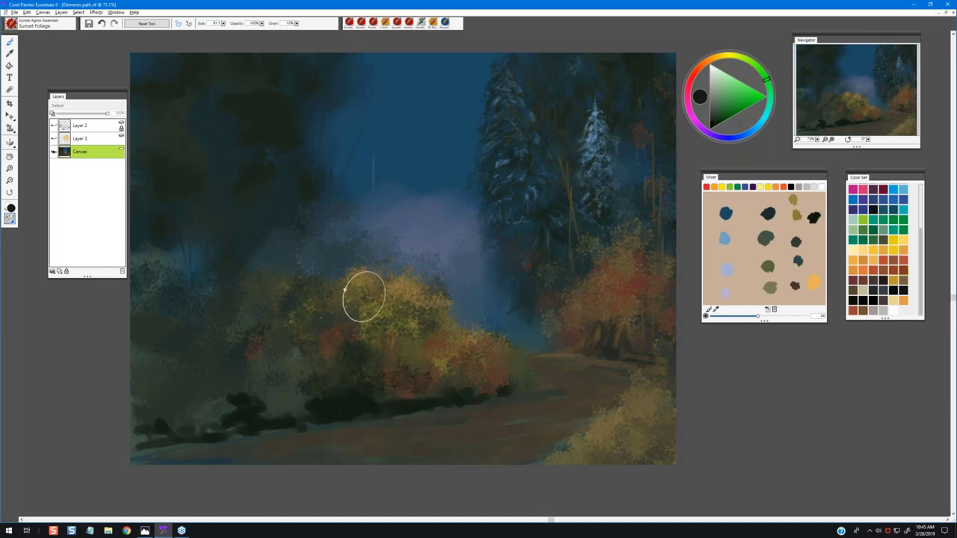
# Sample muted blue-grey tones and dab soft background foliage into the mist above the yellow bushes
pyautogui.keyDown('alt'); pyautogui.click(357, 275); pyautogui.keyUp('alt')
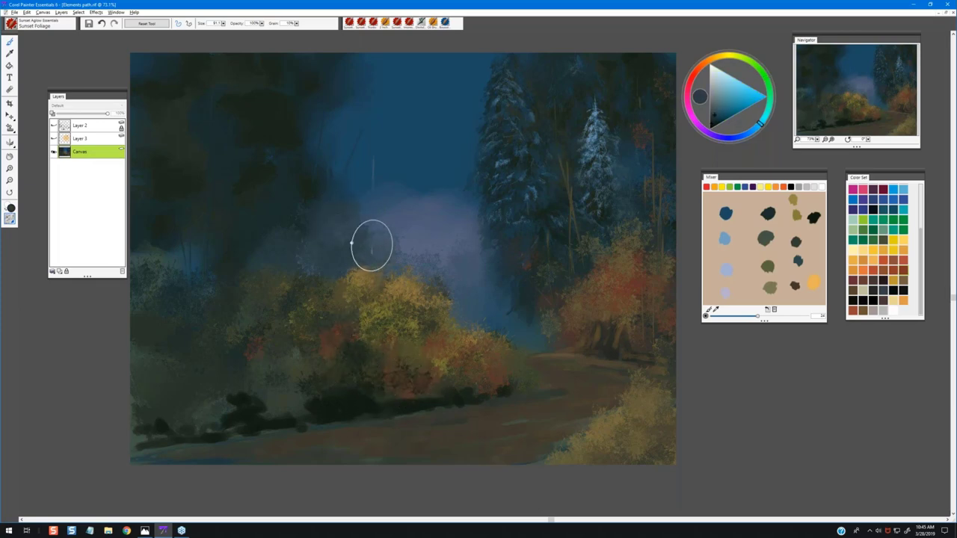
pyautogui.keyDown('alt'); pyautogui.click(370, 239); pyautogui.keyUp('alt')
pyautogui.keyDown('alt'); pyautogui.click(350, 242); pyautogui.keyUp('alt')
pyautogui.moveTo(369, 234)
pyautogui.mouseDown()
pyautogui.moveTo(399, 256)
pyautogui.moveTo(389, 275)
pyautogui.mouseUp()
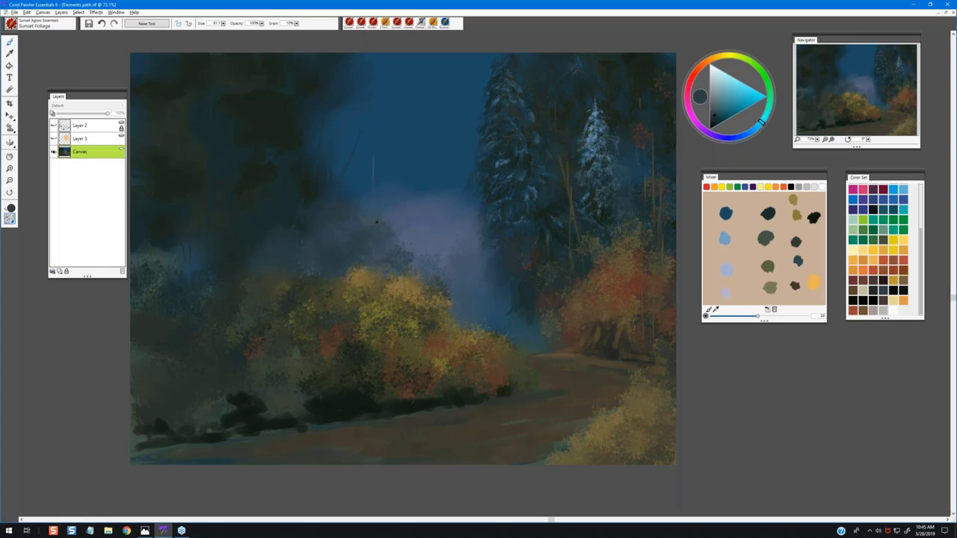
pyautogui.keyDown('alt'); pyautogui.click(361, 223); pyautogui.keyUp('alt')
pyautogui.moveTo(347, 185); pyautogui.dragTo(364, 195)
# Sample muted golden and dark green tones and dab foliage with them into the shaded side of the yellow bushes
pyautogui.keyDown('alt'); pyautogui.click(361, 286); pyautogui.keyUp('alt')
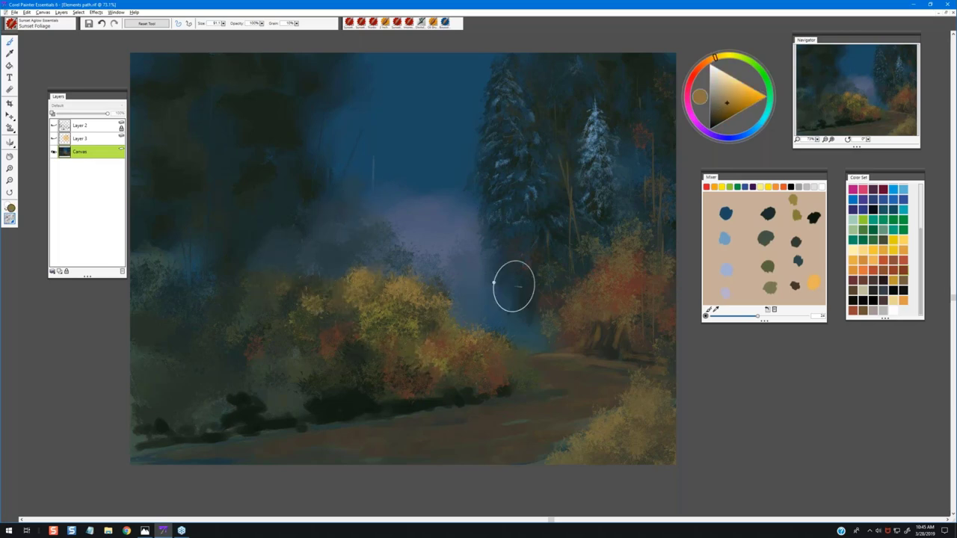
pyautogui.keyDown('alt'); pyautogui.click(307, 392); pyautogui.keyUp('alt')
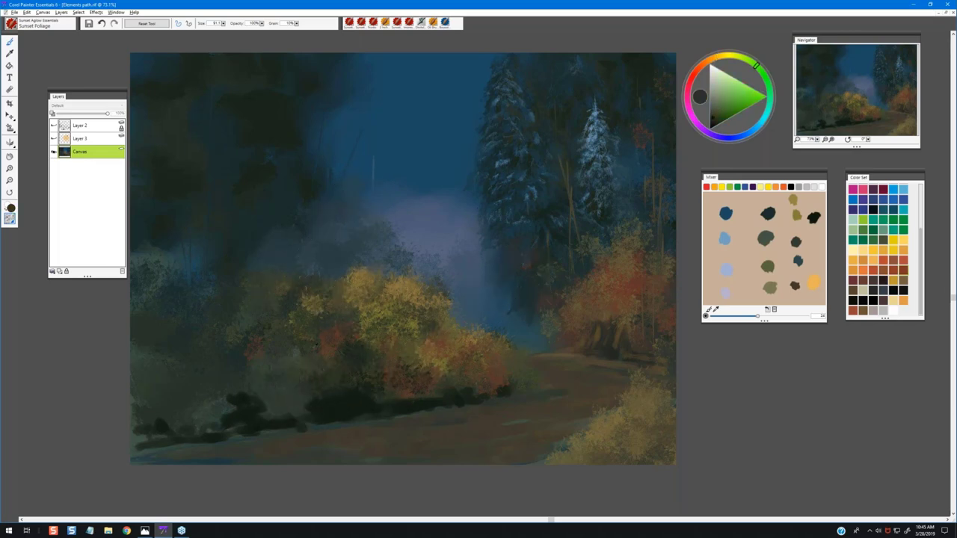
pyautogui.keyDown('alt'); pyautogui.click(280, 403); pyautogui.keyUp('alt')
pyautogui.moveTo(246, 341); pyautogui.dragTo(237, 350)
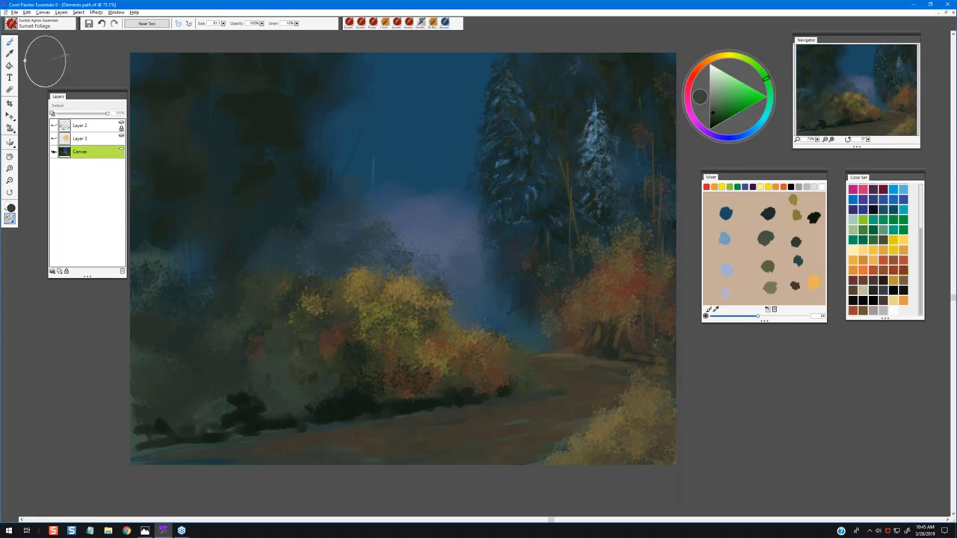
# Switch to the Glassy Ocean brush from Blue Moon Essentials and blend the path edges and the dark shadows beneath the bushes
pyautogui.click(11, 23)
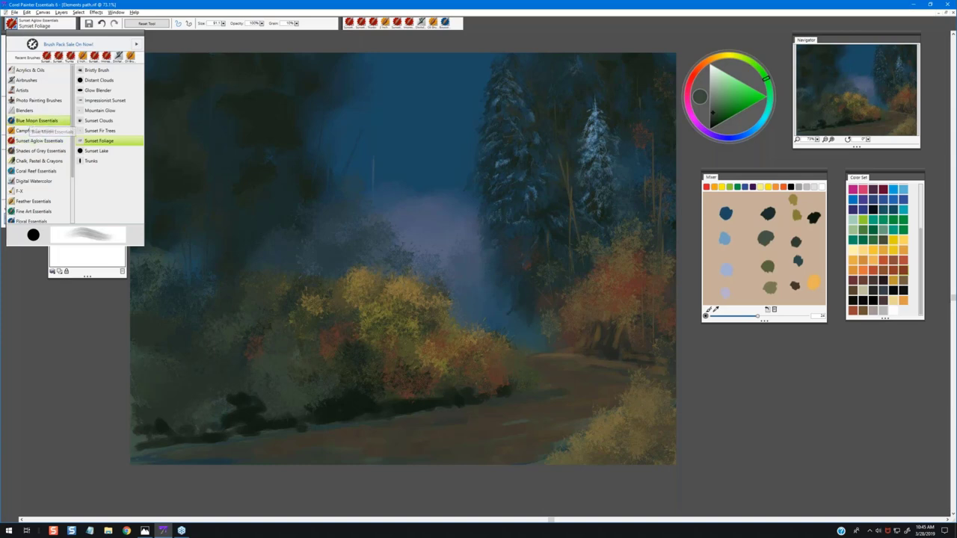
pyautogui.click(34, 121)
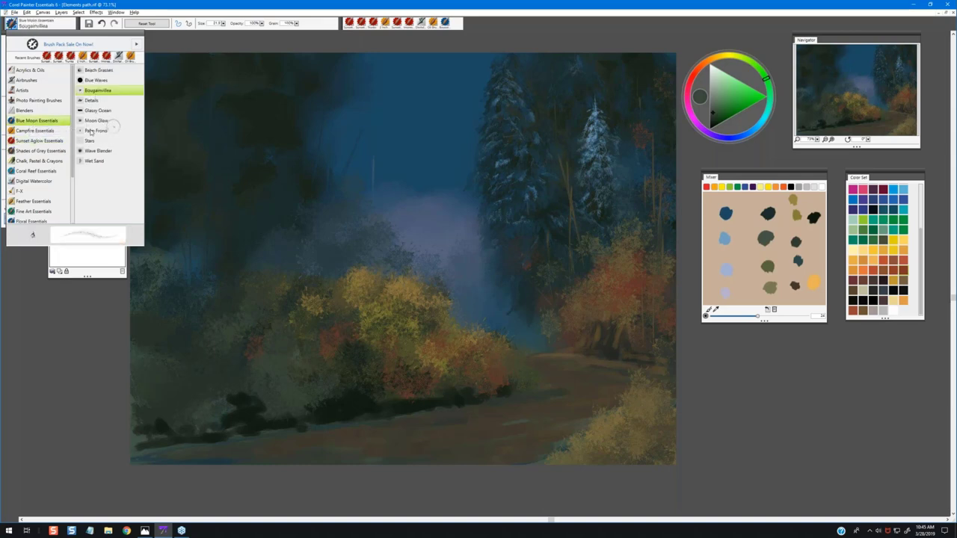
pyautogui.click(95, 111)
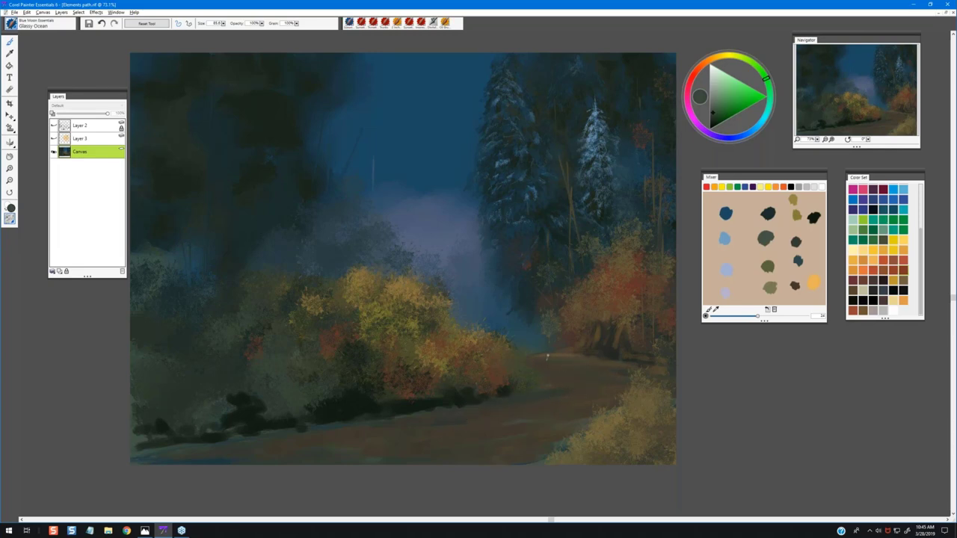
pyautogui.moveTo(593, 356); pyautogui.dragTo(615, 358)
# Switch to the Campfire Sparks brush, choose pale yellow, and scatter tiny specks over the forest and sky
pyautogui.click(20, 23)
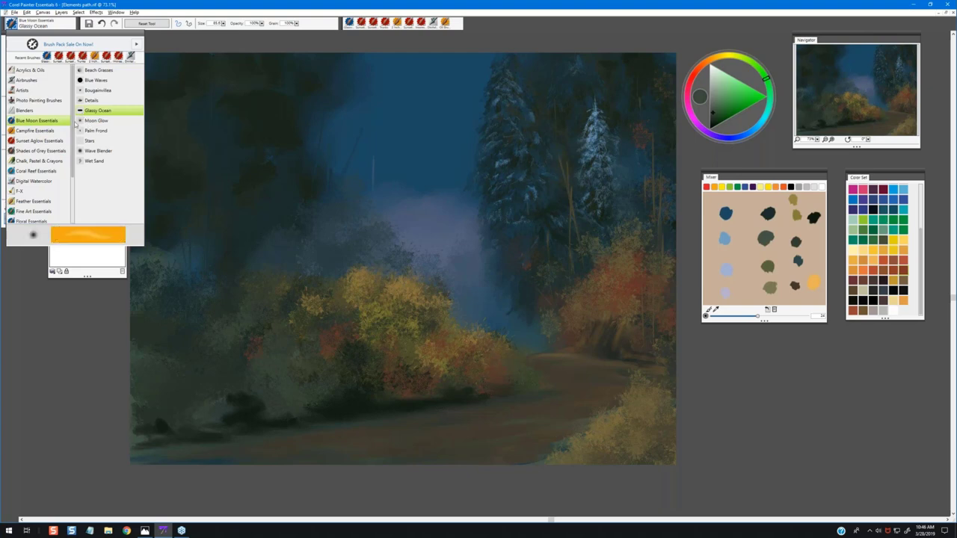
pyautogui.click(49, 131)
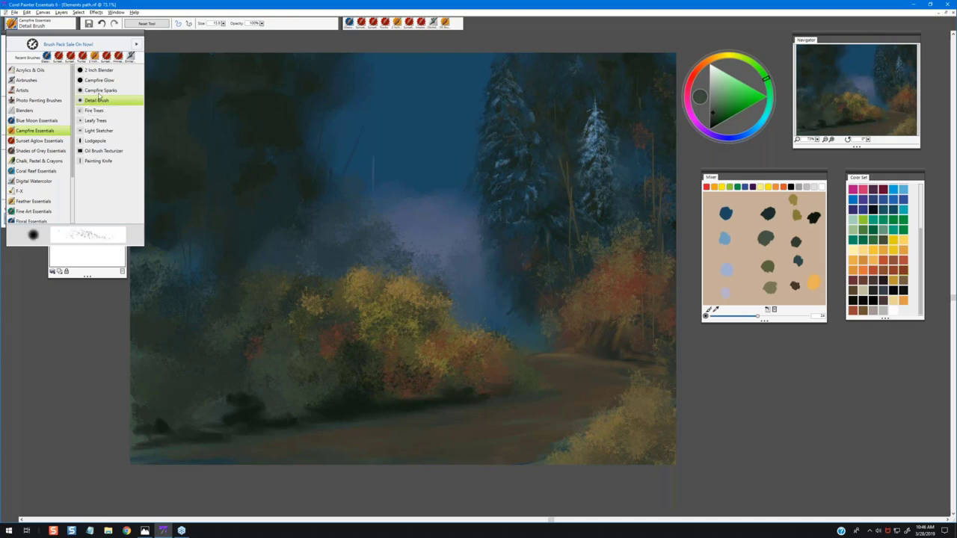
pyautogui.click(98, 91)
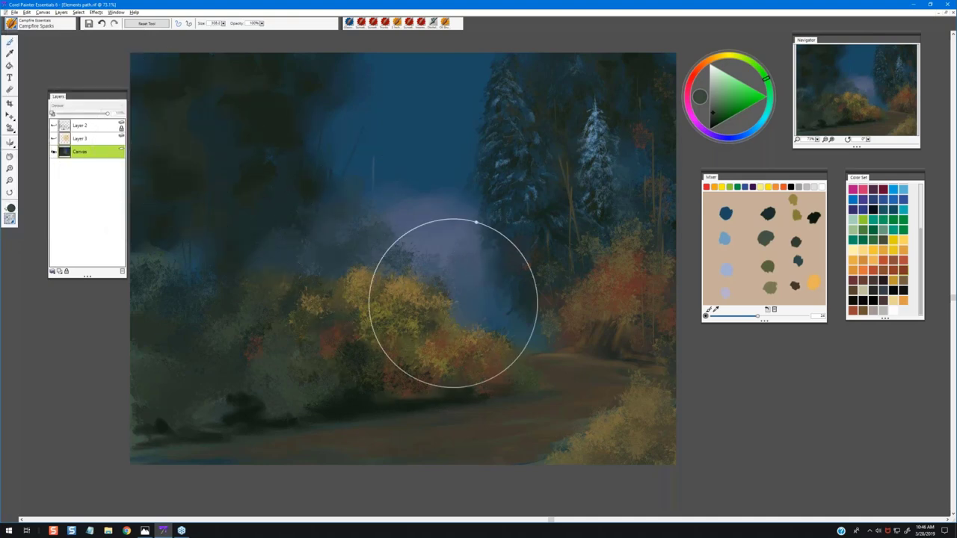
pyautogui.keyDown('alt'); pyautogui.click(643, 397); pyautogui.keyUp('alt')
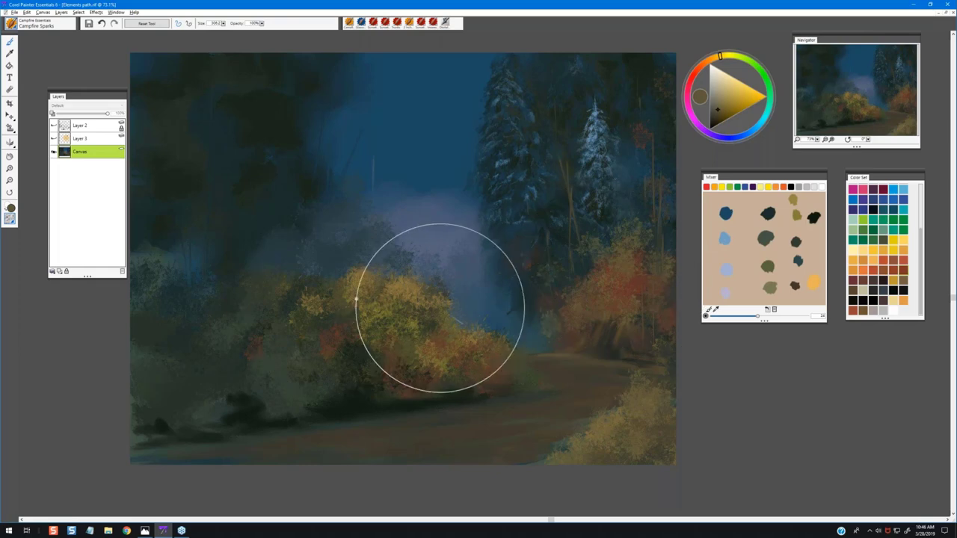
pyautogui.moveTo(436, 309); pyautogui.dragTo(480, 207)
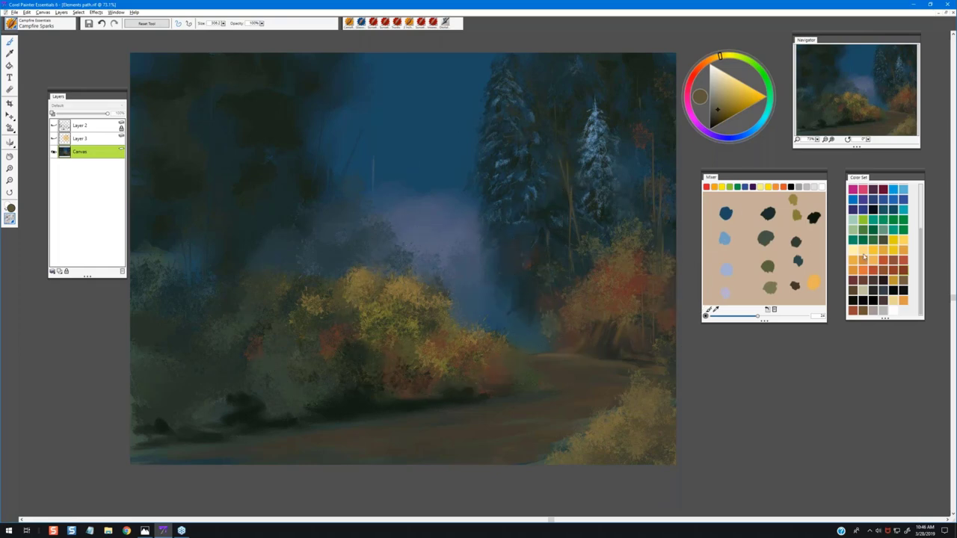
pyautogui.click(853, 254)
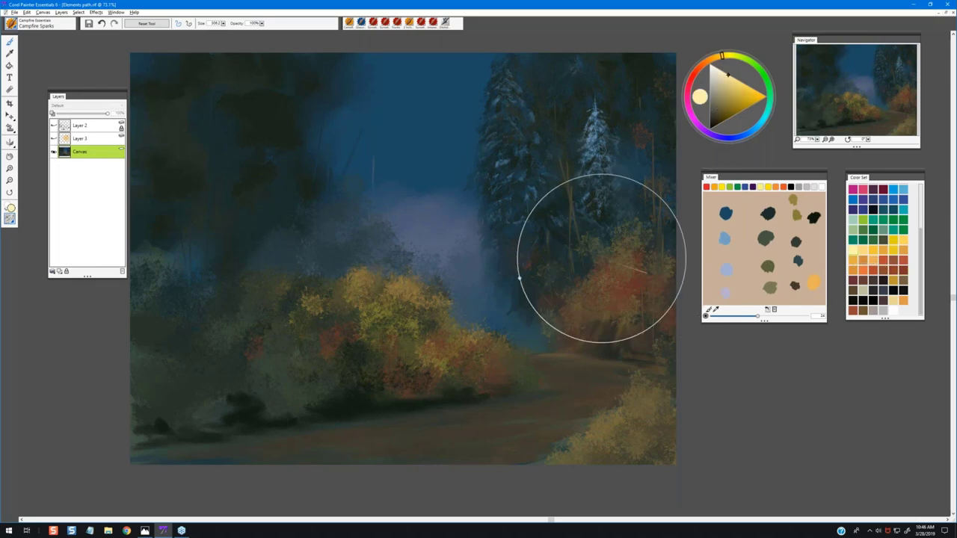
pyautogui.moveTo(573, 271)
pyautogui.mouseDown()
pyautogui.moveTo(654, 268)
pyautogui.moveTo(596, 200)
pyautogui.moveTo(608, 200)
pyautogui.moveTo(651, 245)
pyautogui.moveTo(616, 223)
pyautogui.moveTo(650, 310)
pyautogui.moveTo(641, 313)
pyautogui.moveTo(660, 294)
pyautogui.moveTo(574, 261)
pyautogui.mouseUp()
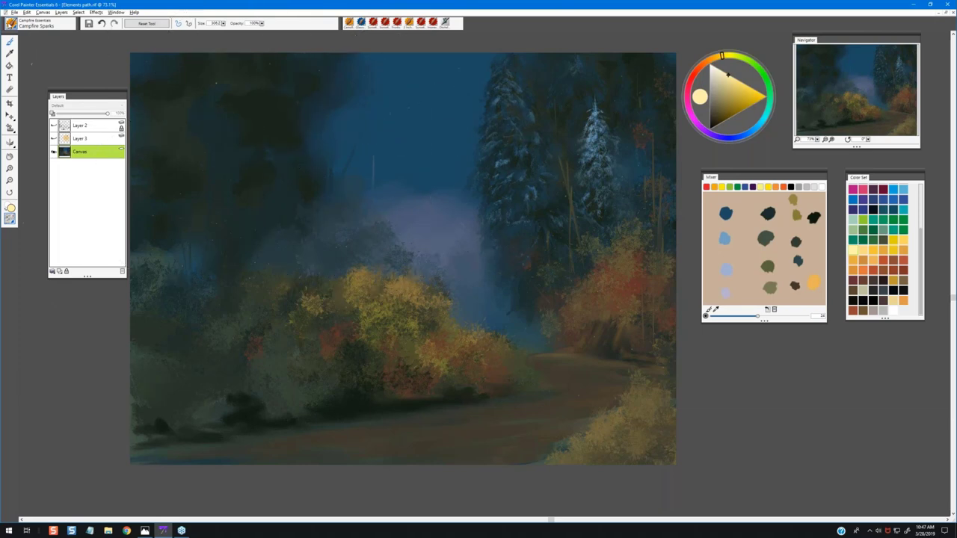
pyautogui.click(10, 23)
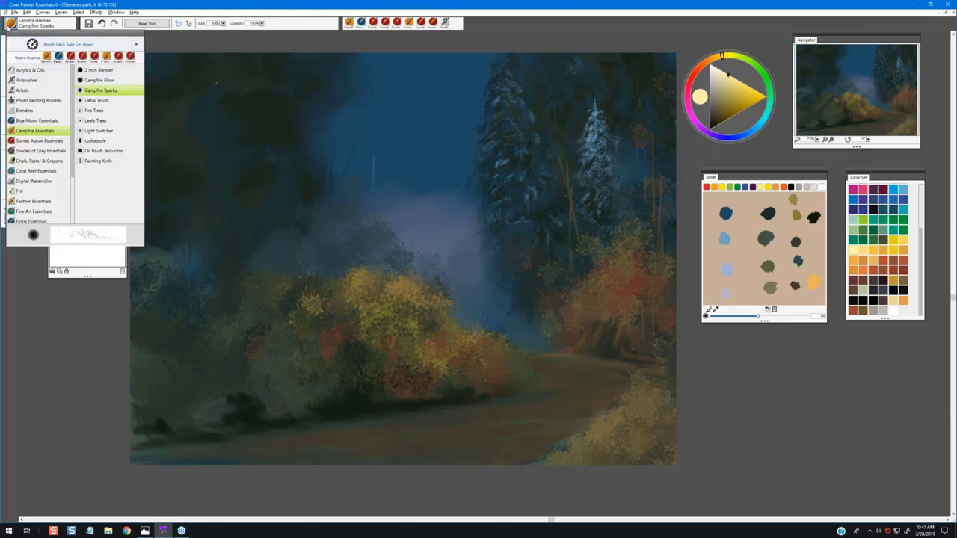
pyautogui.click(94, 121)
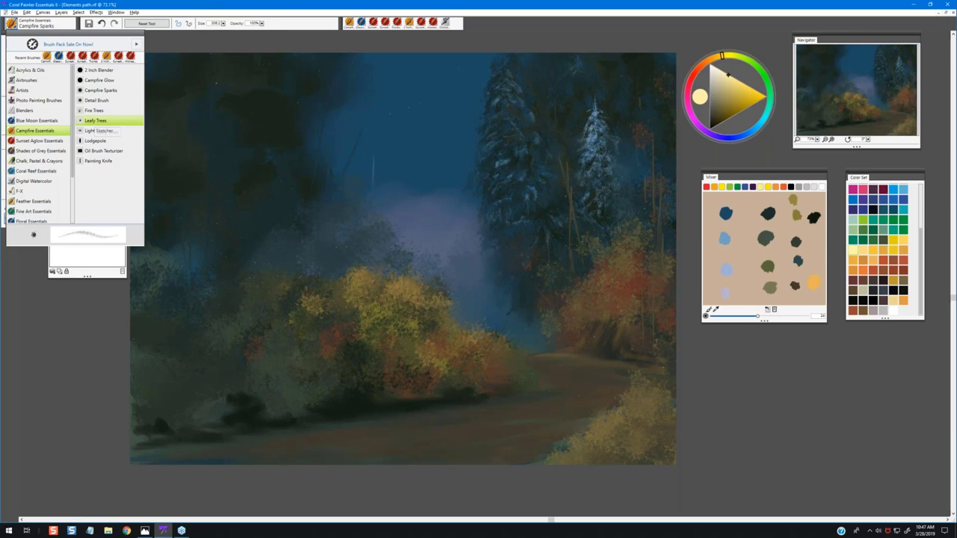
pyautogui.click(569, 133)
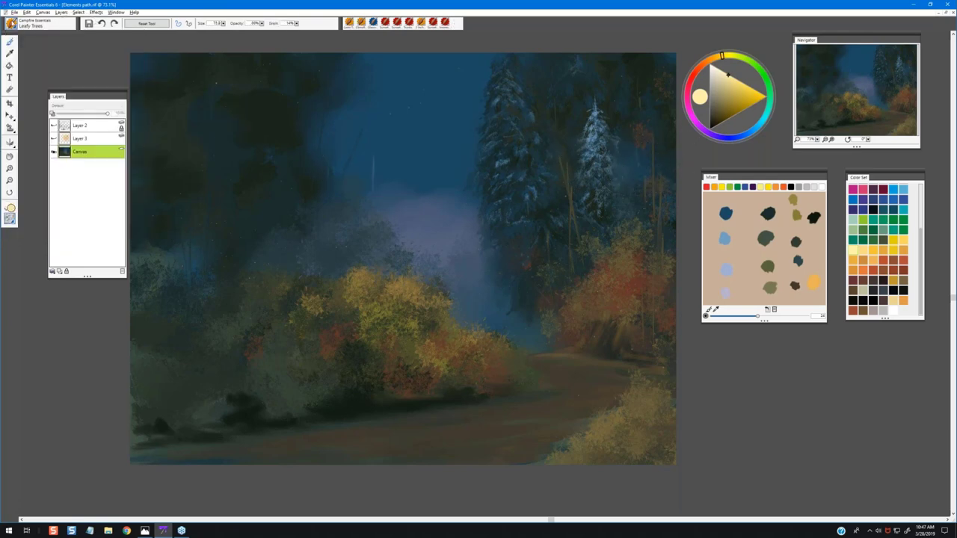
# Switch to the Lodgepole brush and paint thin pale yellow trunks among the trees above the red bush
pyautogui.click(11, 23)
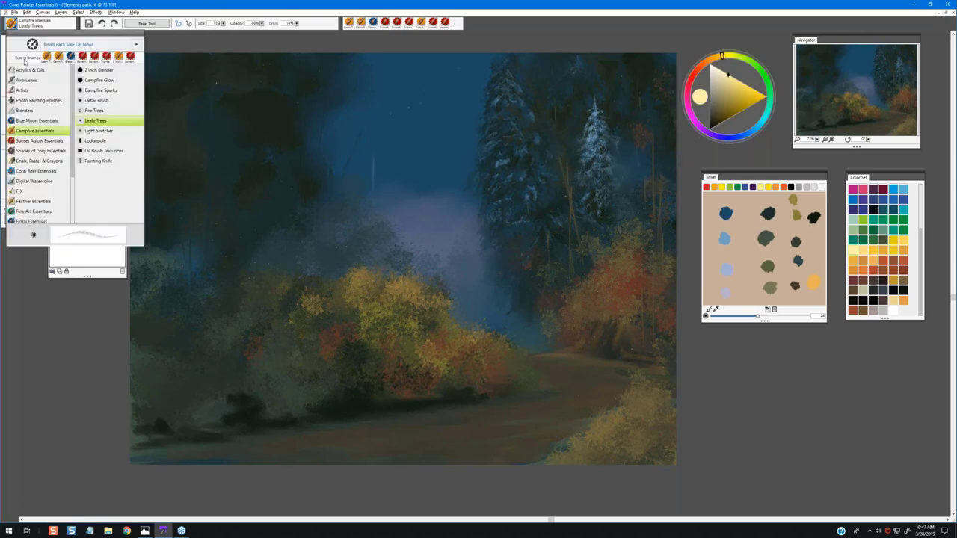
pyautogui.click(94, 142)
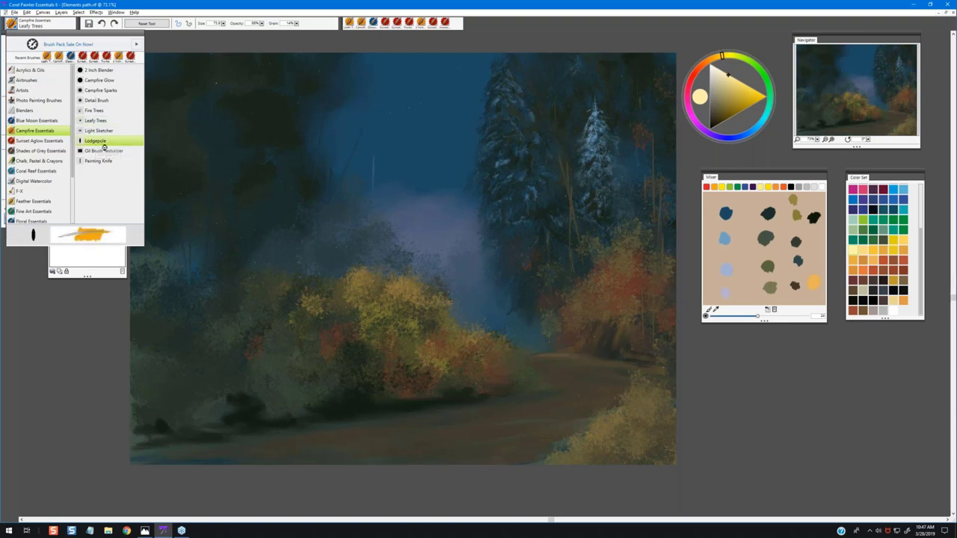
pyautogui.moveTo(637, 216); pyautogui.dragTo(639, 105)
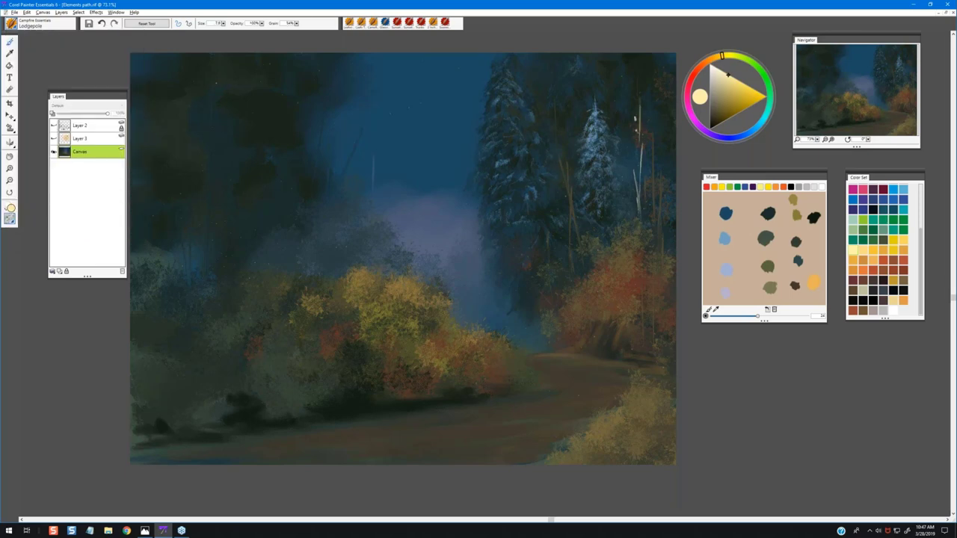
pyautogui.moveTo(643, 156); pyautogui.dragTo(651, 98)
pyautogui.moveTo(648, 216); pyautogui.dragTo(651, 168)
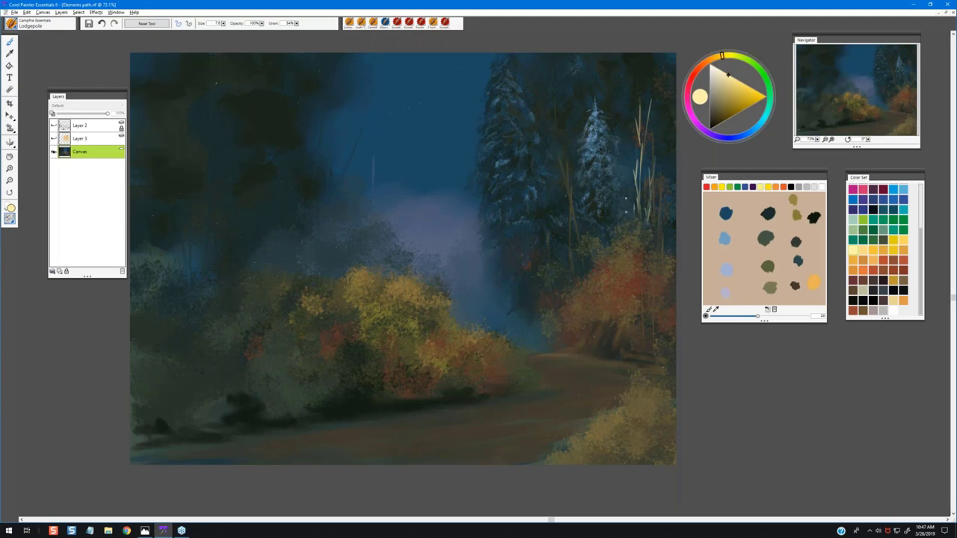
pyautogui.moveTo(641, 75); pyautogui.dragTo(643, 97)
pyautogui.moveTo(662, 195); pyautogui.dragTo(661, 252)
# Show the Layer 2 sketch and paint the tall leaning trunk beside the yellow bushes in pale yellow along its lines
pyautogui.click(53, 126)
pyautogui.click(53, 127)
pyautogui.click(53, 126)
pyautogui.moveTo(233, 244); pyautogui.dragTo(216, 289)
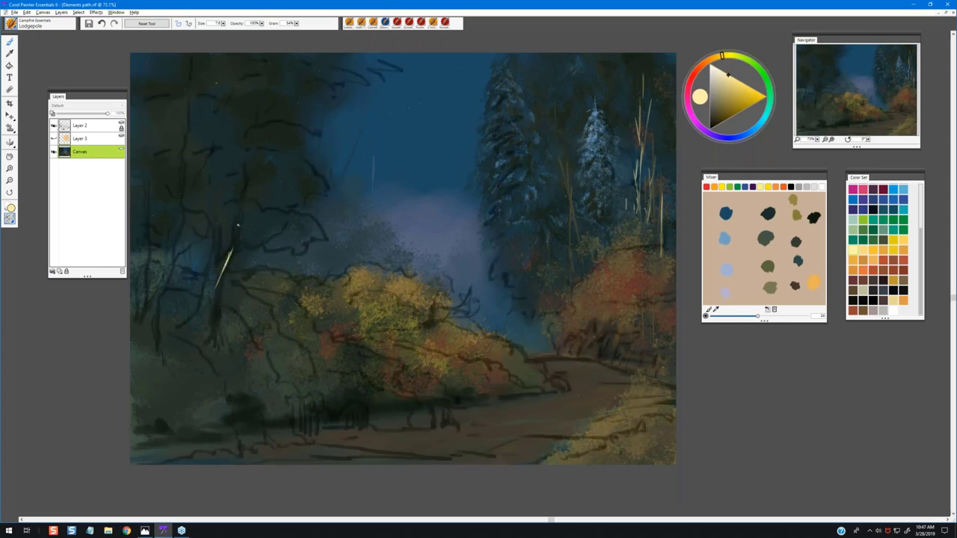
pyautogui.moveTo(237, 224)
pyautogui.mouseDown()
pyautogui.moveTo(218, 282)
pyautogui.moveTo(218, 336)
pyautogui.mouseUp()
pyautogui.moveTo(214, 281); pyautogui.dragTo(208, 319)
pyautogui.moveTo(245, 187)
pyautogui.mouseDown()
pyautogui.moveTo(252, 135)
pyautogui.moveTo(287, 59)
pyautogui.mouseUp()
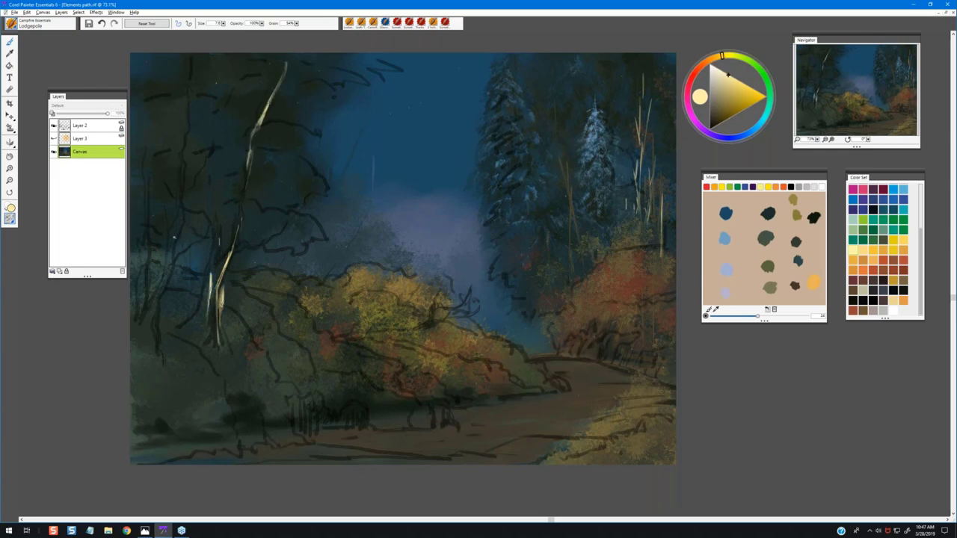
# Paint the slender trunks and branches near the painting's far-left edge, following the sketch
pyautogui.moveTo(173, 242)
pyautogui.mouseDown()
pyautogui.moveTo(171, 282)
pyautogui.moveTo(152, 312)
pyautogui.moveTo(157, 356)
pyautogui.mouseUp()
pyautogui.moveTo(151, 284)
pyautogui.mouseDown()
pyautogui.moveTo(148, 321)
pyautogui.moveTo(145, 193)
pyautogui.mouseUp()
pyautogui.moveTo(177, 232); pyautogui.dragTo(173, 185)
pyautogui.moveTo(187, 149); pyautogui.dragTo(187, 55)
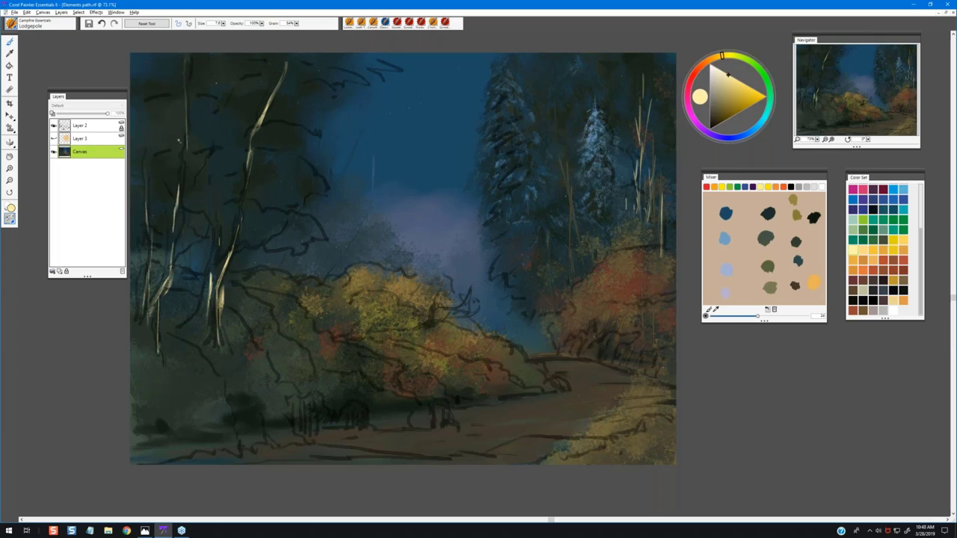
pyautogui.moveTo(171, 279); pyautogui.dragTo(177, 209)
pyautogui.moveTo(172, 259); pyautogui.dragTo(191, 237)
# Thicken the base of the leaning tree with spreading root strokes and add a second upright trunk rising from it
pyautogui.moveTo(212, 296); pyautogui.dragTo(214, 346)
pyautogui.moveTo(212, 307); pyautogui.dragTo(210, 278)
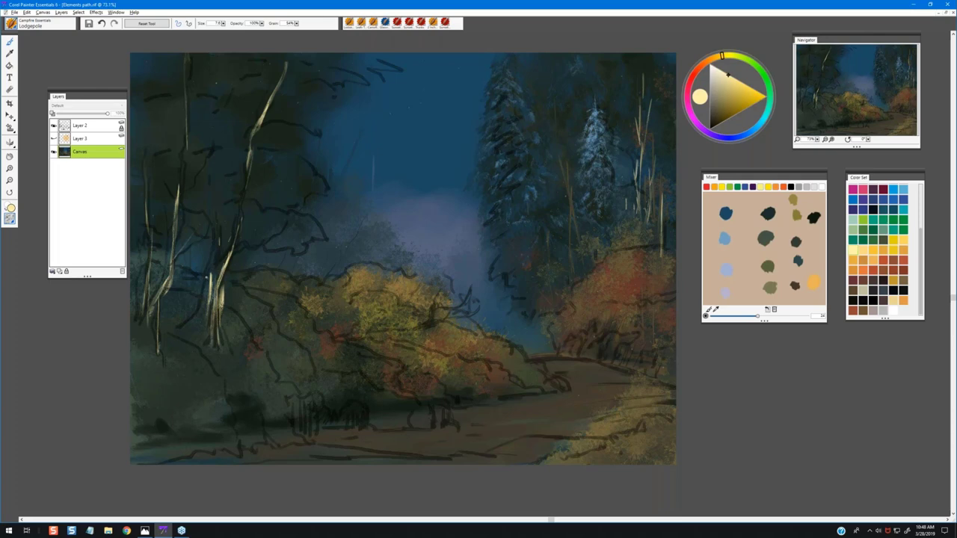
pyautogui.moveTo(187, 335)
pyautogui.mouseDown()
pyautogui.moveTo(203, 292)
pyautogui.moveTo(221, 284)
pyautogui.moveTo(211, 280)
pyautogui.mouseUp()
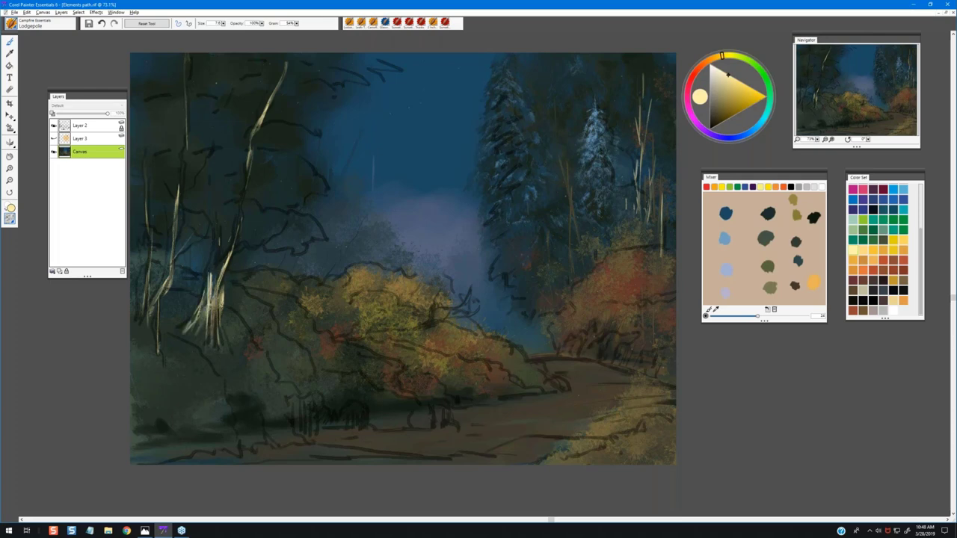
pyautogui.moveTo(211, 320)
pyautogui.mouseDown()
pyautogui.moveTo(212, 222)
pyautogui.moveTo(214, 267)
pyautogui.mouseUp()
pyautogui.moveTo(212, 225); pyautogui.dragTo(216, 269)
pyautogui.moveTo(218, 323); pyautogui.dragTo(222, 347)
# Add fine branches and touch-up strokes to the pale trunks on the left side of the painting, and hide the Layer 2 sketch
pyautogui.moveTo(153, 313); pyautogui.dragTo(185, 270)
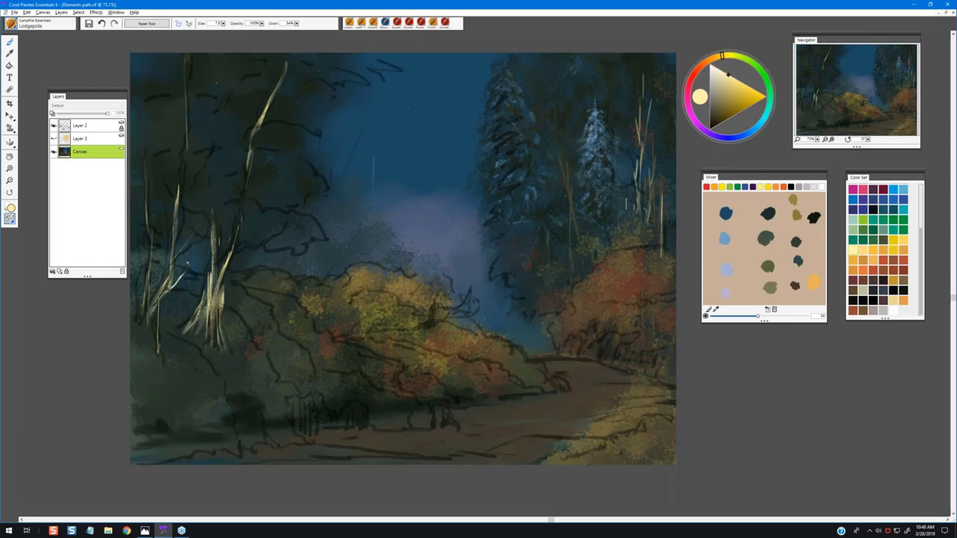
pyautogui.moveTo(204, 224); pyautogui.dragTo(181, 248)
pyautogui.moveTo(141, 293); pyautogui.dragTo(146, 323)
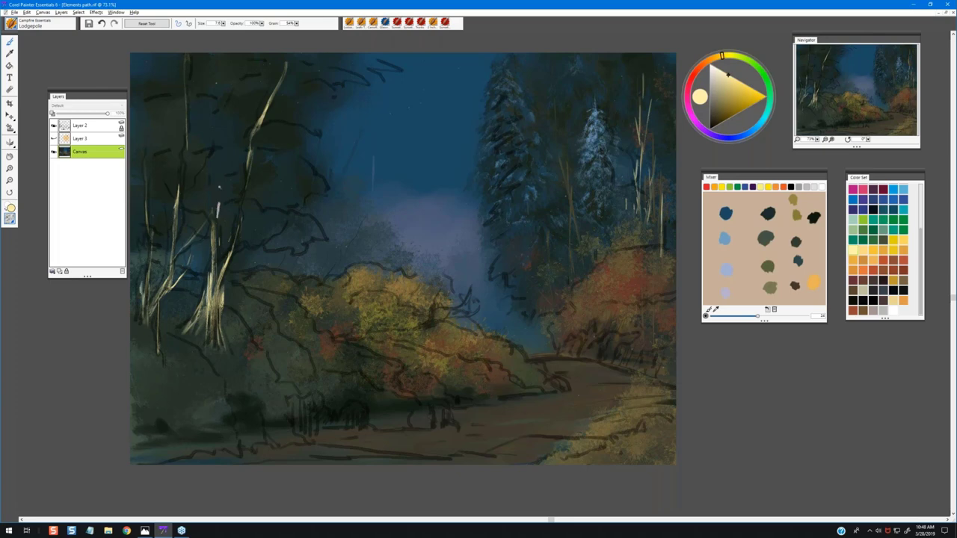
pyautogui.moveTo(220, 199); pyautogui.dragTo(222, 220)
pyautogui.moveTo(264, 127); pyautogui.dragTo(247, 202)
pyautogui.click(53, 126)
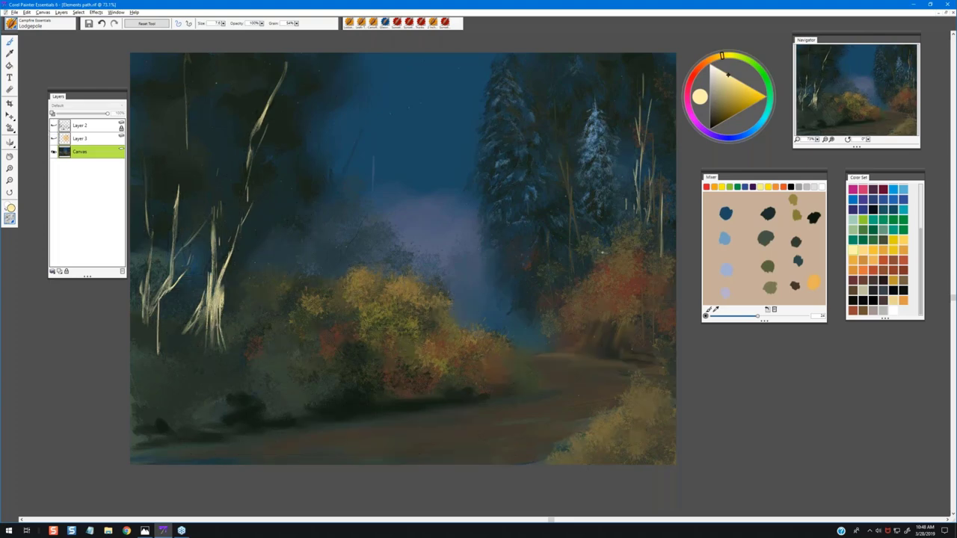
# Paint thin pale twigs into the red bush, the lower-right foreground bush, the yellow bushes and the misty foliage behind them
pyautogui.moveTo(591, 244)
pyautogui.mouseDown()
pyautogui.moveTo(597, 273)
pyautogui.moveTo(574, 292)
pyautogui.mouseUp()
pyautogui.moveTo(643, 396); pyautogui.dragTo(647, 426)
pyautogui.moveTo(658, 353); pyautogui.dragTo(648, 433)
pyautogui.moveTo(668, 402); pyautogui.dragTo(671, 429)
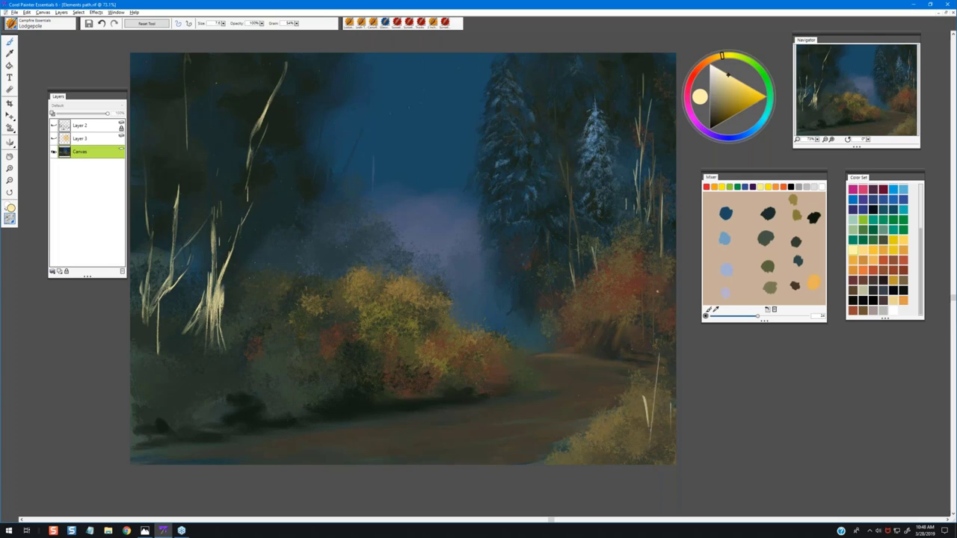
pyautogui.moveTo(464, 280)
pyautogui.mouseDown()
pyautogui.moveTo(453, 357)
pyautogui.moveTo(466, 362)
pyautogui.mouseUp()
pyautogui.moveTo(373, 226); pyautogui.dragTo(369, 267)
# Choose orange from the colour set and brush thin warm highlights across the far bend of the path
pyautogui.keyDown('alt'); pyautogui.click(333, 263); pyautogui.keyUp('alt')
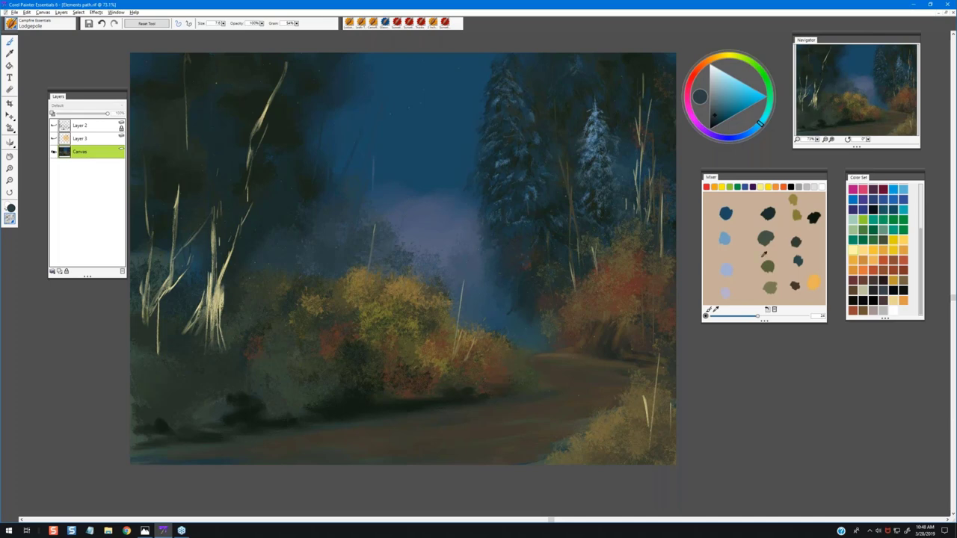
pyautogui.click(867, 270)
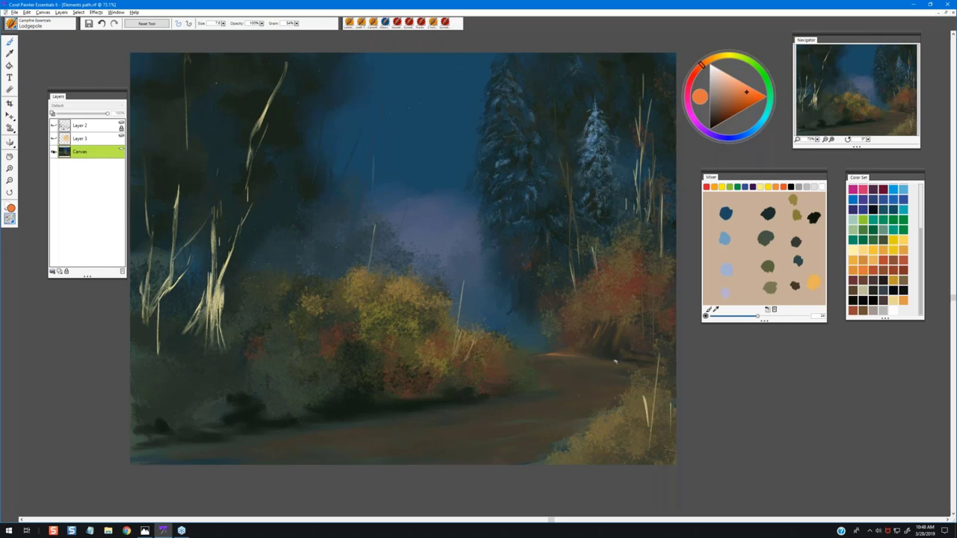
pyautogui.moveTo(554, 389)
pyautogui.mouseDown()
pyautogui.moveTo(626, 370)
pyautogui.moveTo(576, 376)
pyautogui.moveTo(619, 360)
pyautogui.moveTo(579, 370)
pyautogui.moveTo(637, 364)
pyautogui.moveTo(601, 366)
pyautogui.mouseUp()
# Sample dark tones from the path and its shadows and paint thin dark streaks across the foreground path
pyautogui.keyDown('alt'); pyautogui.click(612, 358); pyautogui.keyUp('alt')
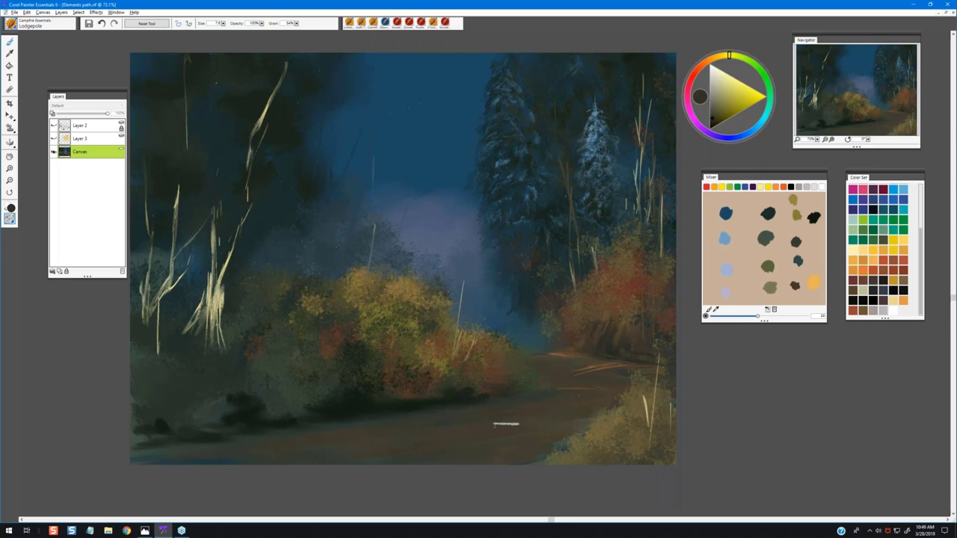
pyautogui.keyDown('alt'); pyautogui.click(593, 365); pyautogui.keyUp('alt')
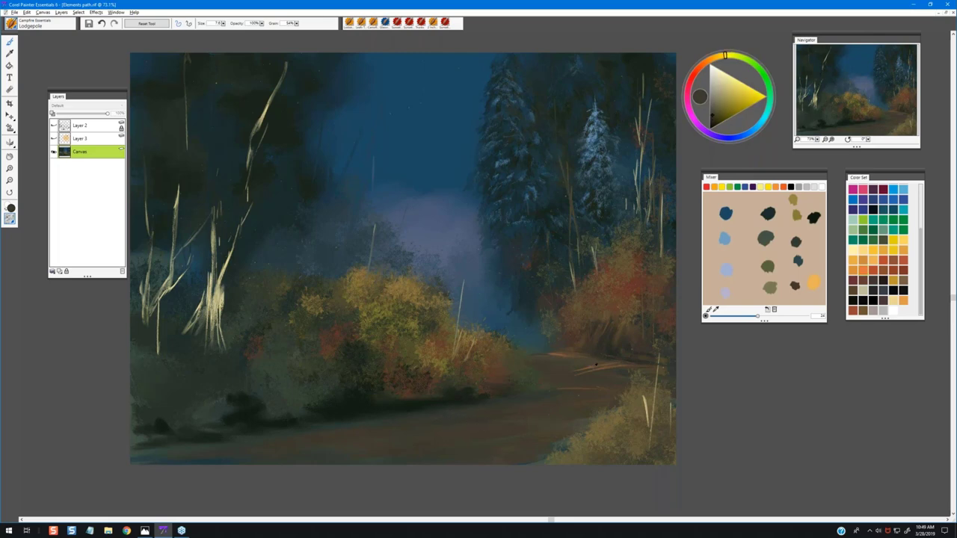
pyautogui.keyDown('alt'); pyautogui.click(482, 417); pyautogui.keyUp('alt')
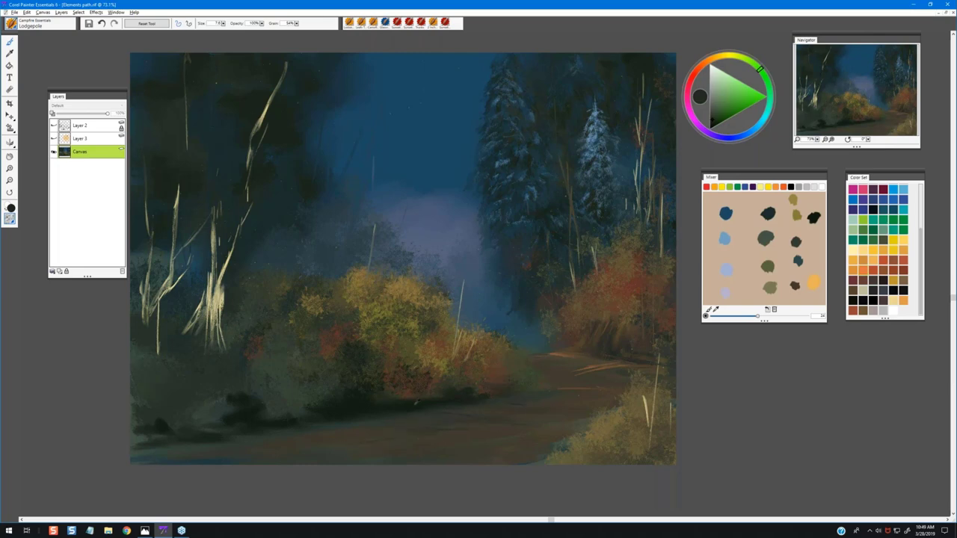
pyautogui.keyDown('alt'); pyautogui.click(416, 403); pyautogui.keyUp('alt')
pyautogui.moveTo(468, 428)
pyautogui.mouseDown()
pyautogui.moveTo(389, 435)
pyautogui.moveTo(357, 451)
pyautogui.mouseUp()
pyautogui.moveTo(487, 447); pyautogui.dragTo(408, 445)
# Choose a pale grey-beige from the colour set and paint thin light streaks along the length of the path
pyautogui.click(863, 292)
pyautogui.moveTo(463, 423)
pyautogui.mouseDown()
pyautogui.moveTo(497, 426)
pyautogui.moveTo(570, 415)
pyautogui.moveTo(341, 441)
pyautogui.mouseUp()
pyautogui.moveTo(415, 431); pyautogui.dragTo(253, 452)
pyautogui.moveTo(333, 424); pyautogui.dragTo(362, 421)
pyautogui.moveTo(468, 397); pyautogui.dragTo(485, 398)
pyautogui.moveTo(561, 389); pyautogui.dragTo(599, 392)
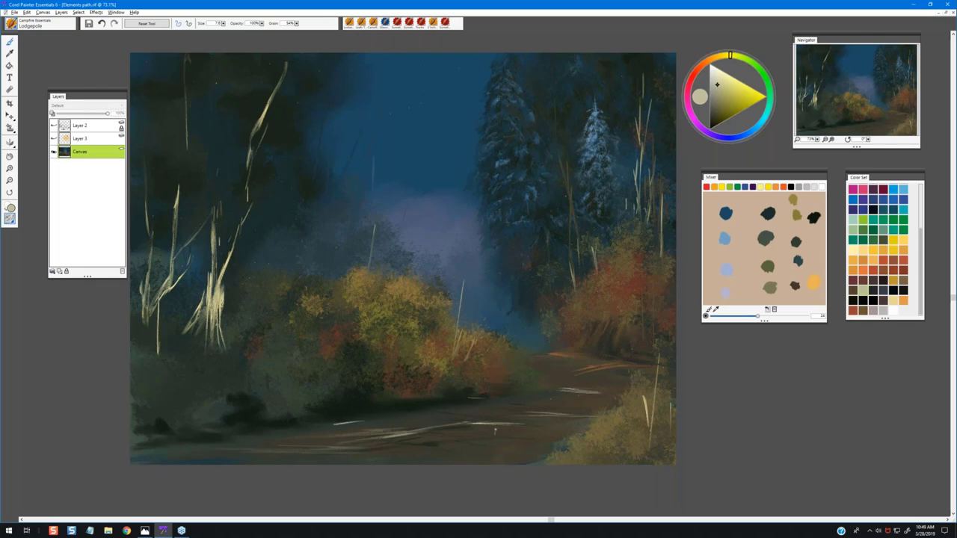
# Sample dark brown from the path and paint thin dark streaks over its pale streaks, also muting the twigs in the foreground bush
pyautogui.moveTo(472, 426); pyautogui.dragTo(496, 427)
pyautogui.keyDown('alt'); pyautogui.click(437, 428); pyautogui.keyUp('alt')
pyautogui.moveTo(559, 423); pyautogui.dragTo(528, 426)
pyautogui.moveTo(450, 425); pyautogui.dragTo(414, 429)
pyautogui.moveTo(571, 411); pyautogui.dragTo(528, 416)
pyautogui.moveTo(413, 435); pyautogui.dragTo(373, 443)
pyautogui.moveTo(408, 441)
pyautogui.mouseDown()
pyautogui.moveTo(371, 444)
pyautogui.moveTo(427, 442)
pyautogui.moveTo(396, 445)
pyautogui.mouseUp()
pyautogui.moveTo(516, 433); pyautogui.dragTo(486, 437)
pyautogui.moveTo(402, 448); pyautogui.dragTo(312, 453)
pyautogui.moveTo(488, 421); pyautogui.dragTo(438, 424)
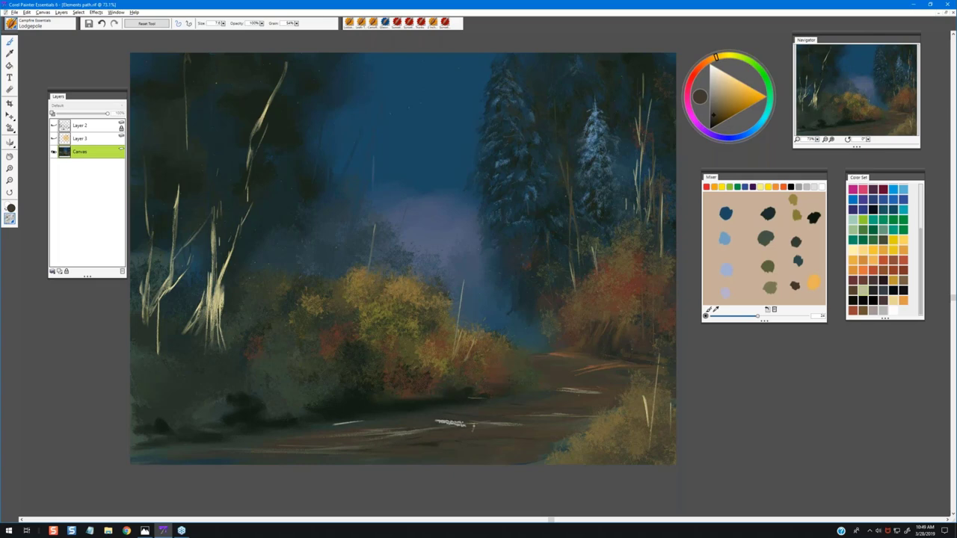
pyautogui.moveTo(533, 431); pyautogui.dragTo(502, 433)
pyautogui.moveTo(520, 422)
pyautogui.mouseDown()
pyautogui.moveTo(494, 423)
pyautogui.moveTo(503, 422)
pyautogui.mouseUp()
pyautogui.moveTo(577, 411)
pyautogui.mouseDown()
pyautogui.moveTo(553, 415)
pyautogui.moveTo(555, 394)
pyautogui.mouseUp()
pyautogui.moveTo(417, 433)
pyautogui.mouseDown()
pyautogui.moveTo(358, 440)
pyautogui.moveTo(339, 424)
pyautogui.mouseUp()
pyautogui.moveTo(494, 427); pyautogui.dragTo(468, 429)
pyautogui.moveTo(541, 440); pyautogui.dragTo(512, 442)
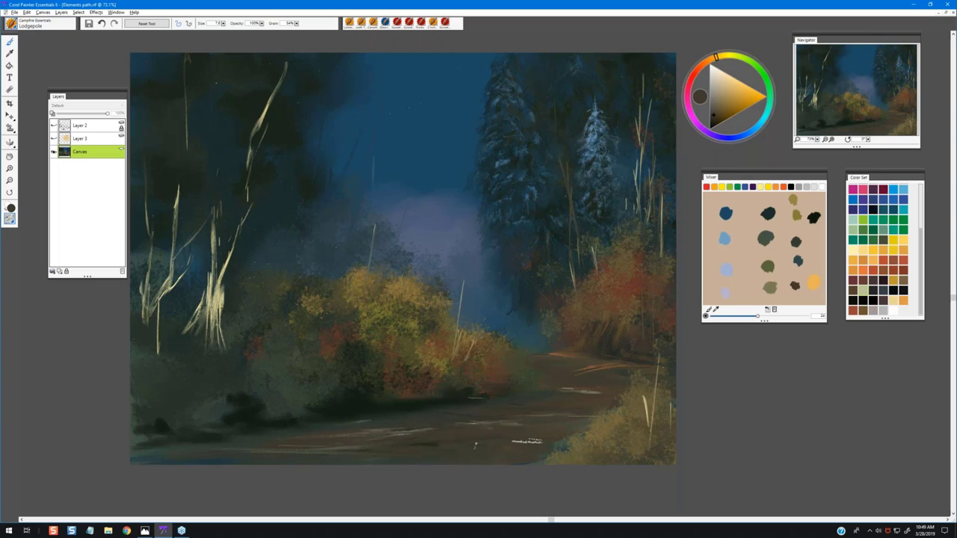
pyautogui.moveTo(337, 450); pyautogui.dragTo(309, 452)
pyautogui.moveTo(447, 450); pyautogui.dragTo(419, 452)
pyautogui.moveTo(613, 384); pyautogui.dragTo(561, 388)
pyautogui.moveTo(647, 417); pyautogui.dragTo(660, 448)
# Choose the Majestic Firs brush from Shades of Grey Essentials and enlarge it
pyautogui.click(11, 23)
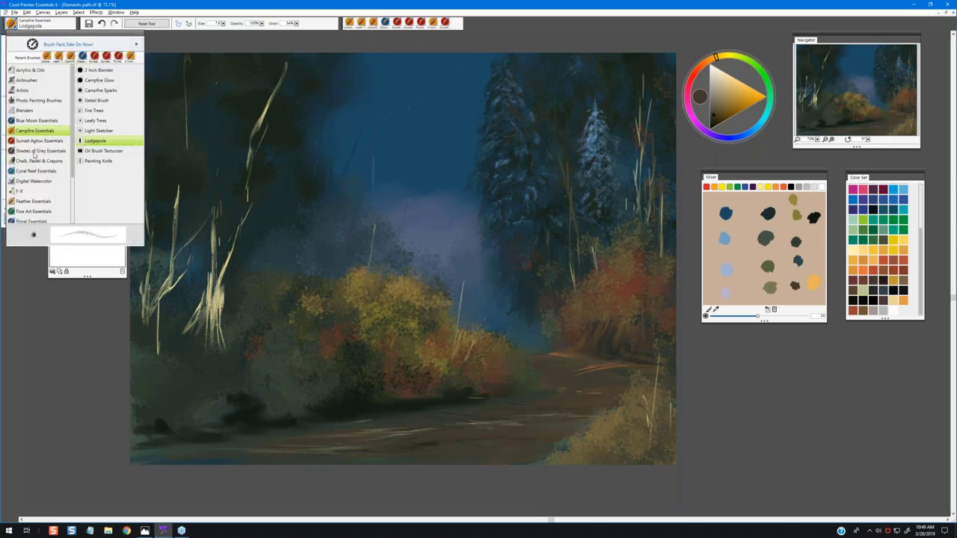
pyautogui.click(39, 151)
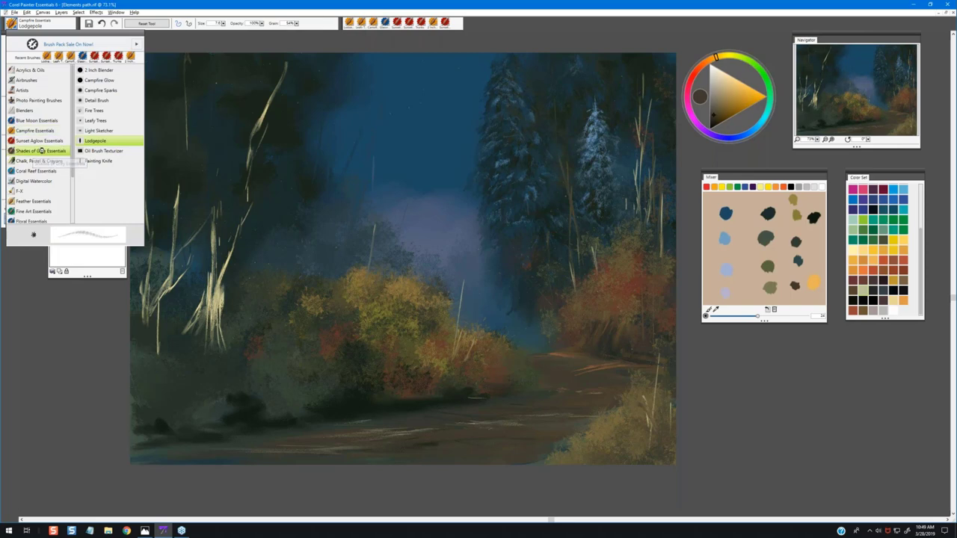
pyautogui.click(96, 131)
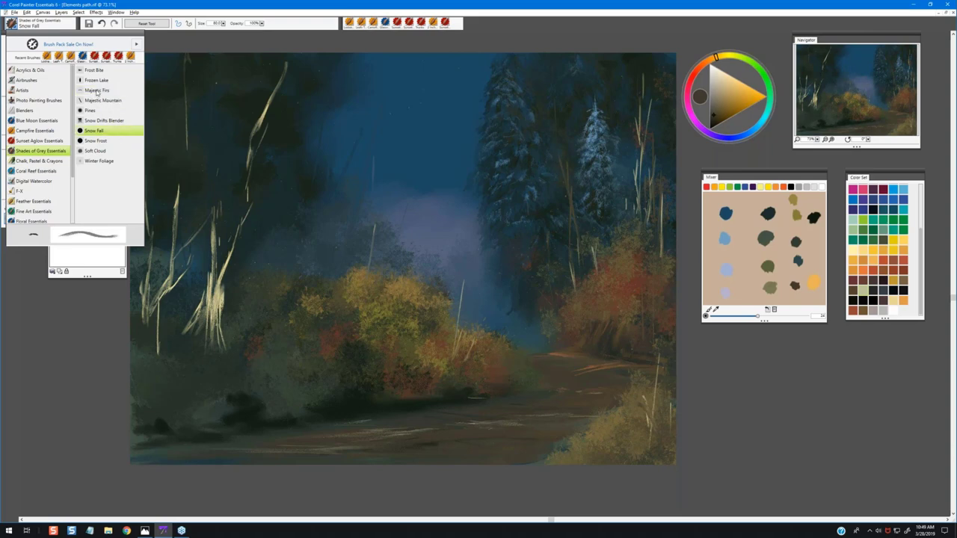
pyautogui.click(96, 91)
pyautogui.click(96, 90)
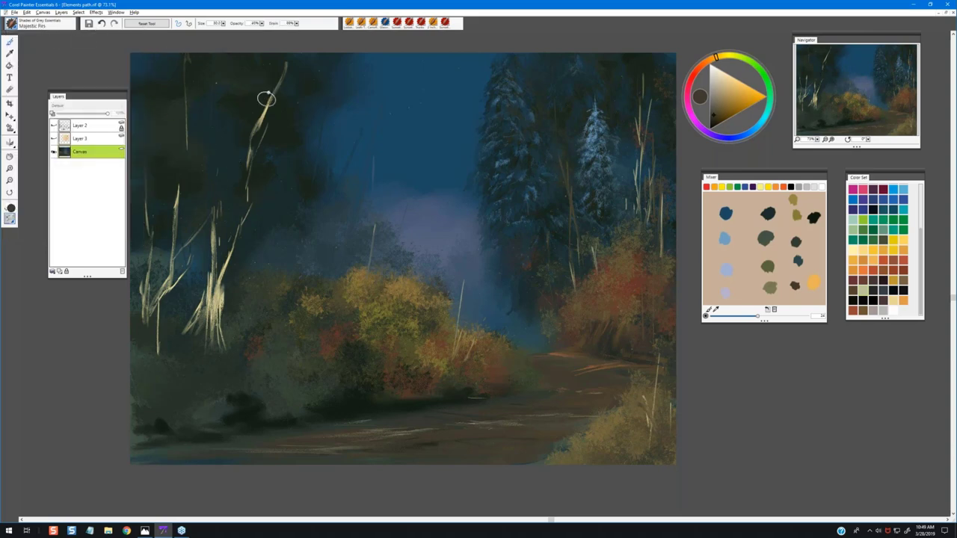
pyautogui.moveTo(280, 149); pyautogui.dragTo(301, 128)
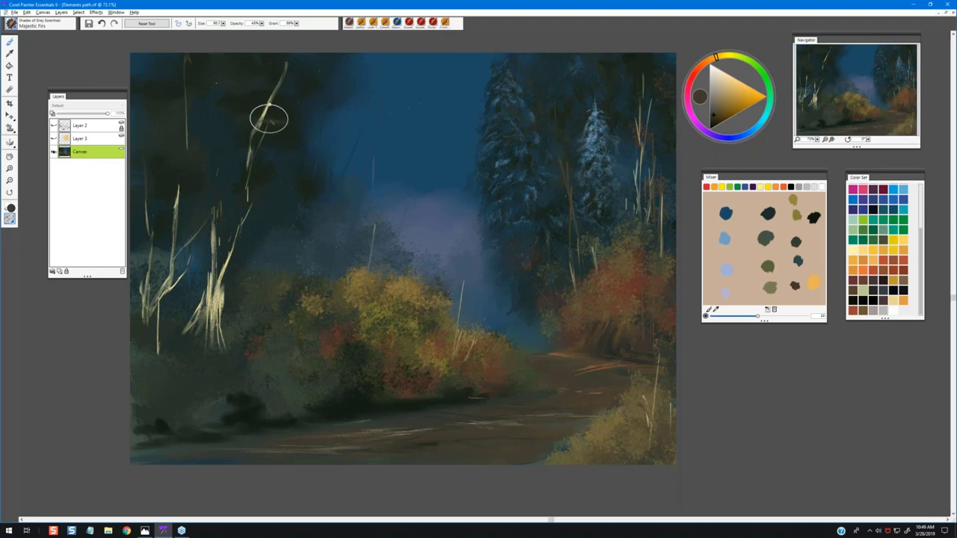
# Sample a dark green from the foliage and paint dim fir boughs around the tall leaning pale trunk
pyautogui.keyDown('alt'); pyautogui.click(277, 109); pyautogui.keyUp('alt')
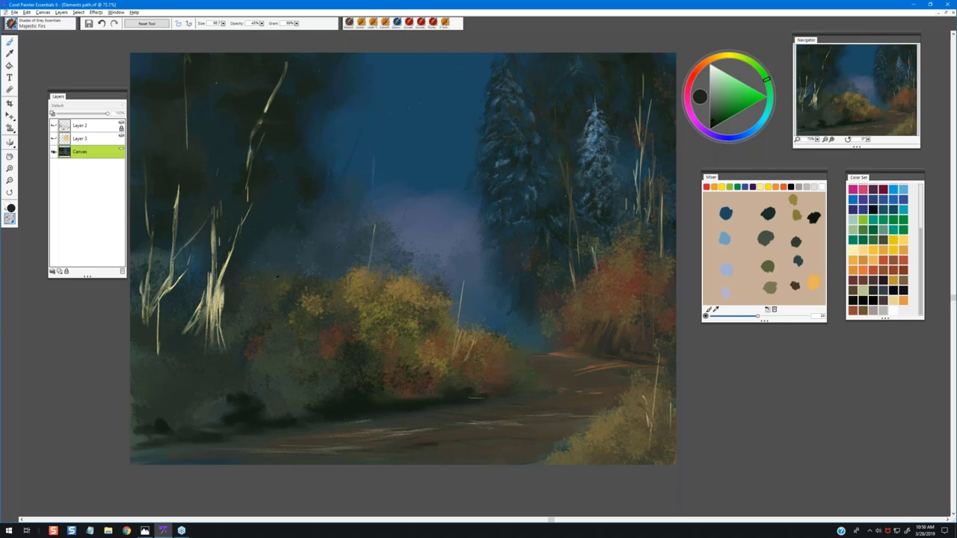
pyautogui.keyDown('alt'); pyautogui.click(277, 276); pyautogui.keyUp('alt')
pyautogui.moveTo(271, 132)
pyautogui.mouseDown()
pyautogui.moveTo(256, 137)
pyautogui.moveTo(262, 126)
pyautogui.moveTo(273, 128)
pyautogui.moveTo(238, 142)
pyautogui.moveTo(261, 100)
pyautogui.moveTo(286, 95)
pyautogui.moveTo(275, 101)
pyautogui.moveTo(285, 91)
pyautogui.moveTo(277, 77)
pyautogui.moveTo(244, 73)
pyautogui.mouseUp()
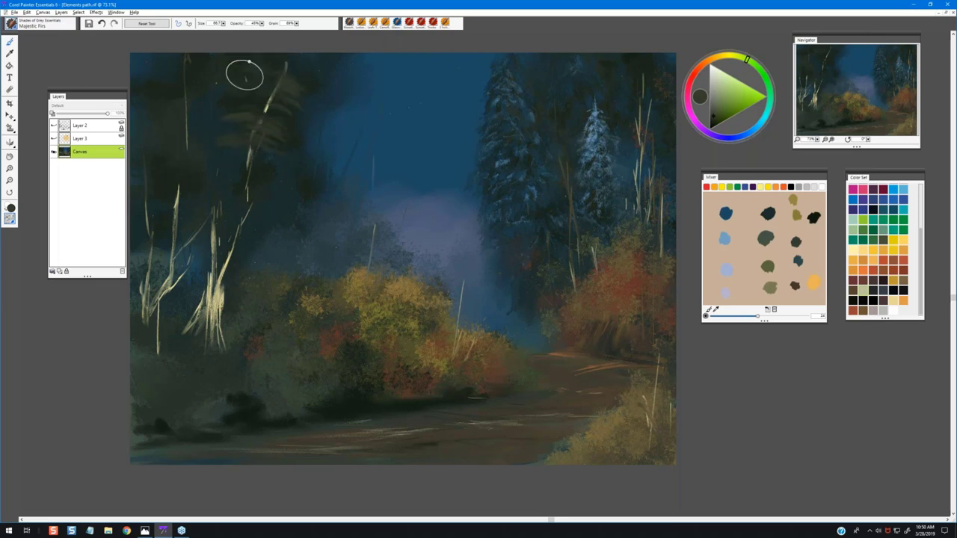
pyautogui.moveTo(240, 110)
pyautogui.mouseDown()
pyautogui.moveTo(234, 81)
pyautogui.moveTo(260, 65)
pyautogui.moveTo(296, 79)
pyautogui.moveTo(299, 103)
pyautogui.moveTo(264, 100)
pyautogui.moveTo(285, 136)
pyautogui.moveTo(266, 142)
pyautogui.moveTo(266, 122)
pyautogui.moveTo(287, 120)
pyautogui.moveTo(266, 156)
pyautogui.moveTo(284, 171)
pyautogui.mouseUp()
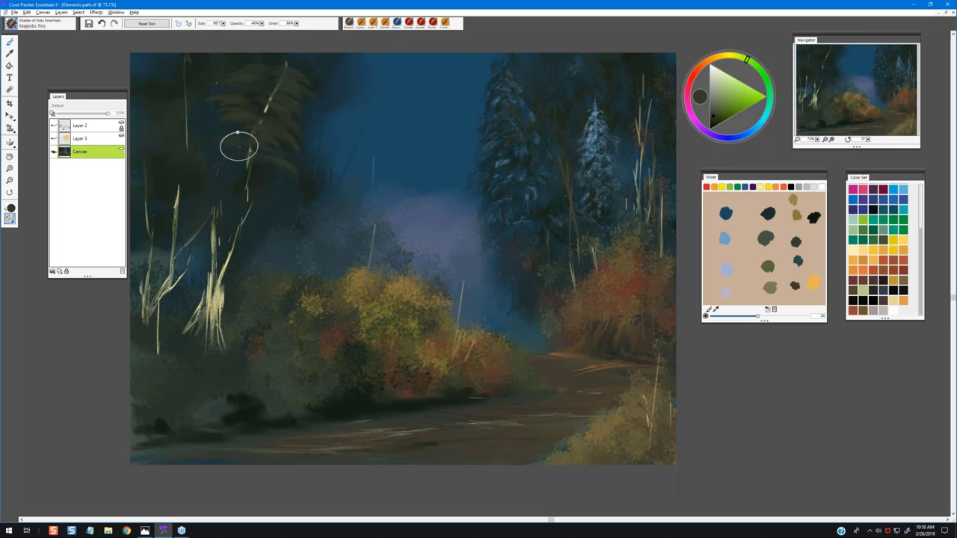
pyautogui.moveTo(233, 125)
pyautogui.mouseDown()
pyautogui.moveTo(246, 72)
pyautogui.moveTo(266, 60)
pyautogui.moveTo(304, 57)
pyautogui.mouseUp()
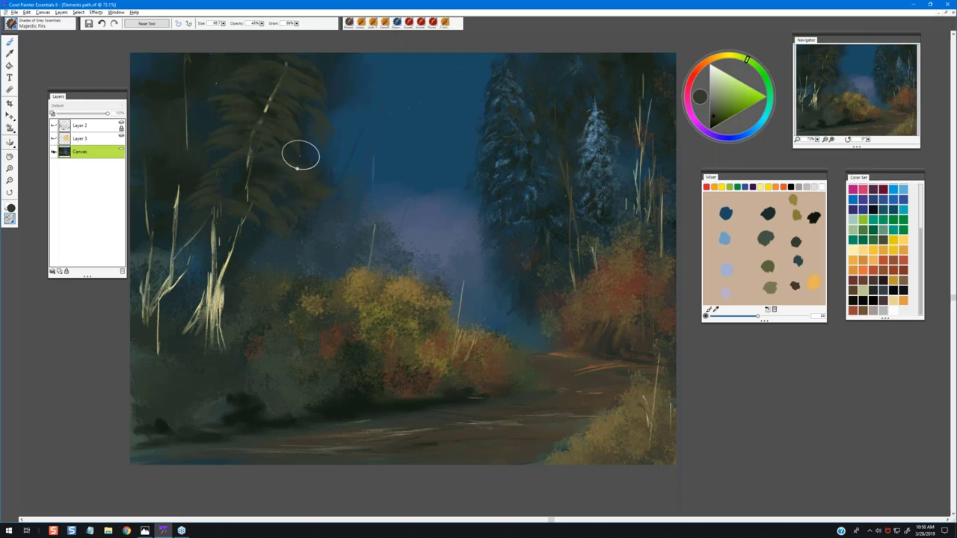
# Choose a golden brown and paint warm boughs across the lower right part of the leaning fir
pyautogui.keyDown('alt'); pyautogui.click(337, 265); pyautogui.keyUp('alt')
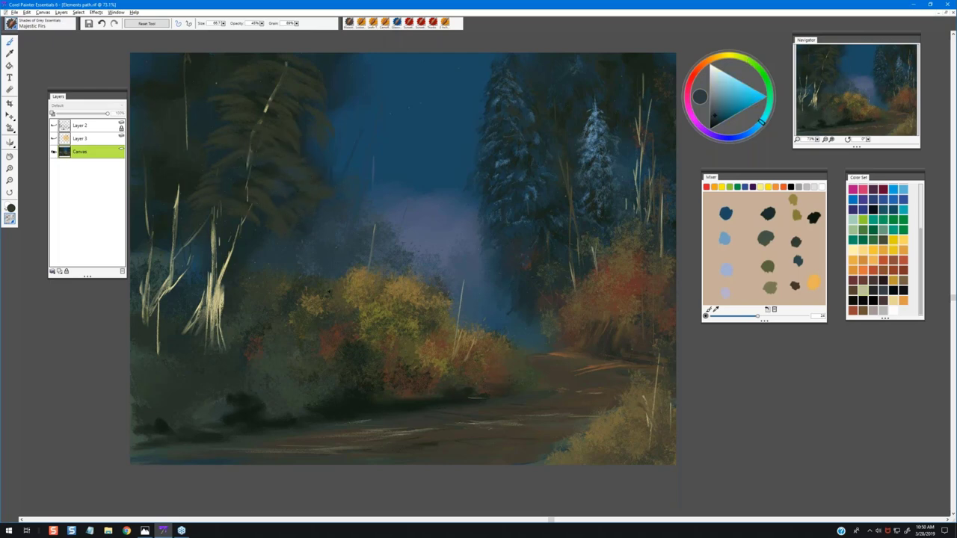
pyautogui.keyDown('alt'); pyautogui.click(283, 176); pyautogui.keyUp('alt')
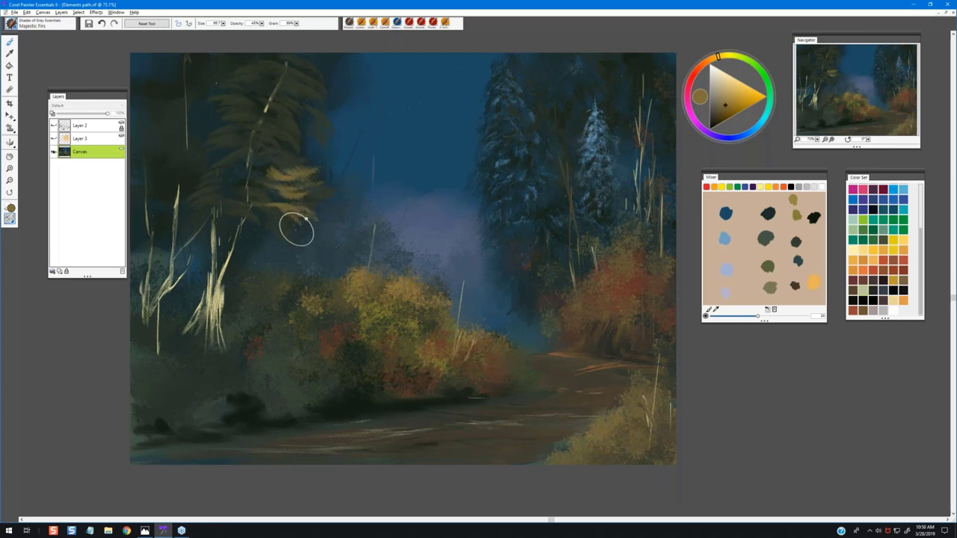
pyautogui.moveTo(275, 222)
pyautogui.mouseDown()
pyautogui.moveTo(252, 222)
pyautogui.moveTo(280, 215)
pyautogui.moveTo(296, 238)
pyautogui.moveTo(299, 224)
pyautogui.moveTo(236, 161)
pyautogui.moveTo(230, 184)
pyautogui.moveTo(206, 167)
pyautogui.moveTo(252, 202)
pyautogui.moveTo(244, 201)
pyautogui.moveTo(260, 173)
pyautogui.moveTo(239, 184)
pyautogui.moveTo(252, 199)
pyautogui.moveTo(294, 174)
pyautogui.moveTo(283, 194)
pyautogui.moveTo(312, 196)
pyautogui.moveTo(278, 213)
pyautogui.moveTo(307, 206)
pyautogui.moveTo(278, 210)
pyautogui.moveTo(252, 191)
pyautogui.mouseUp()
# Sample olive-brown from the fir's foliage and paint lighter boughs over its whole height
pyautogui.keyDown('alt'); pyautogui.click(249, 170); pyautogui.keyUp('alt')
pyautogui.keyDown('alt'); pyautogui.click(254, 177); pyautogui.keyUp('alt')
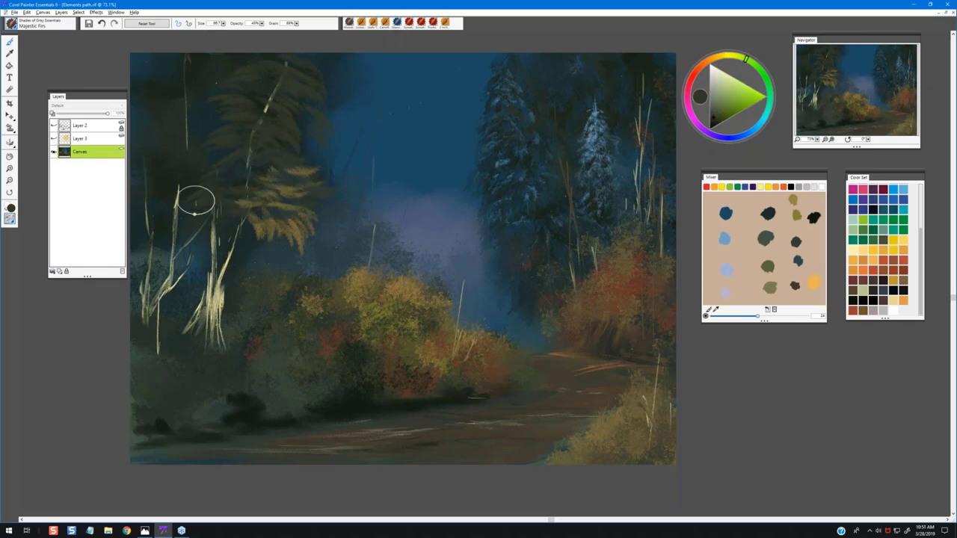
pyautogui.keyDown('alt'); pyautogui.click(224, 193); pyautogui.keyUp('alt')
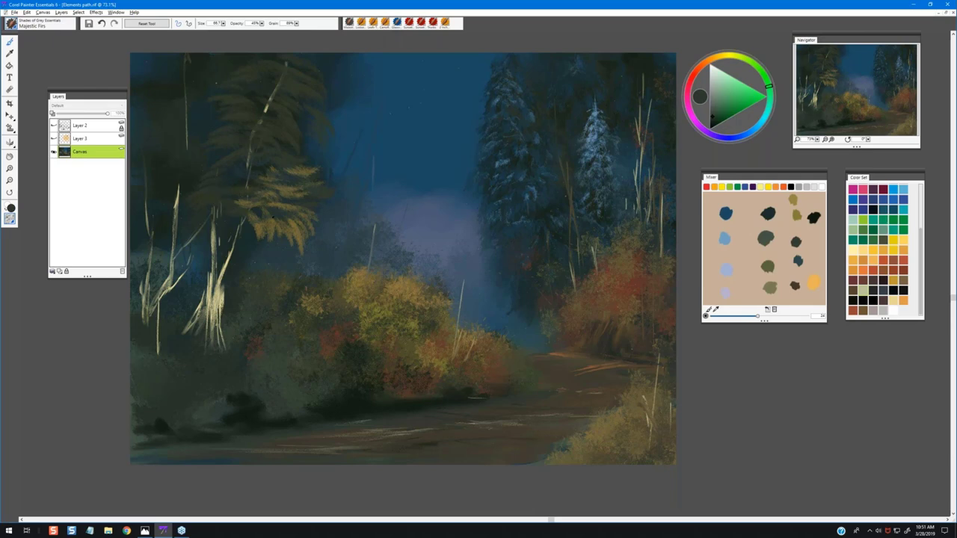
pyautogui.keyDown('alt'); pyautogui.click(256, 188); pyautogui.keyUp('alt')
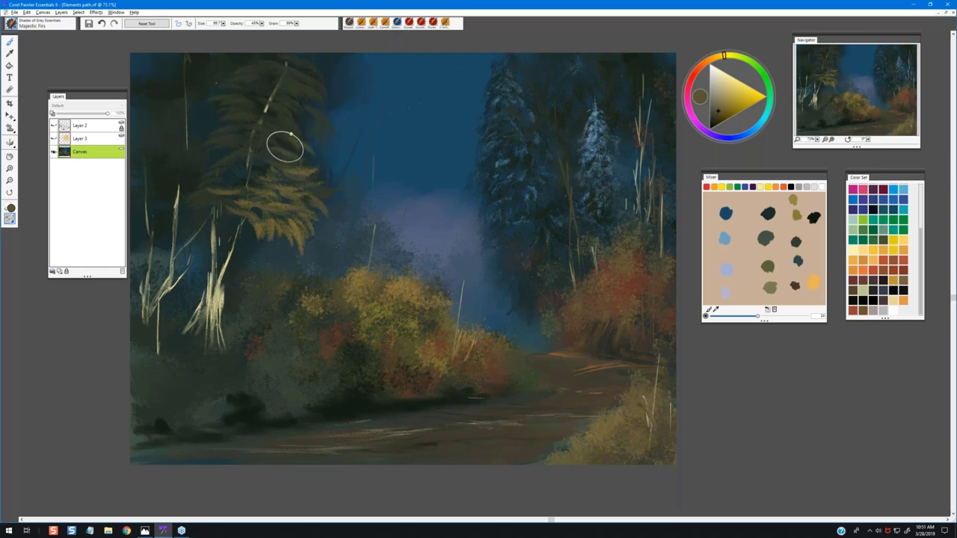
pyautogui.moveTo(261, 88)
pyautogui.mouseDown()
pyautogui.moveTo(287, 68)
pyautogui.moveTo(256, 66)
pyautogui.moveTo(309, 76)
pyautogui.moveTo(242, 96)
pyautogui.moveTo(169, 97)
pyautogui.moveTo(305, 95)
pyautogui.moveTo(290, 70)
pyautogui.moveTo(270, 70)
pyautogui.moveTo(299, 87)
pyautogui.moveTo(257, 109)
pyautogui.moveTo(302, 148)
pyautogui.moveTo(310, 174)
pyautogui.moveTo(279, 174)
pyautogui.moveTo(230, 197)
pyautogui.mouseUp()
# Sample a dark green and paint shadows over the golden boughs at the base of the fir
pyautogui.keyDown('alt'); pyautogui.click(173, 111); pyautogui.keyUp('alt')
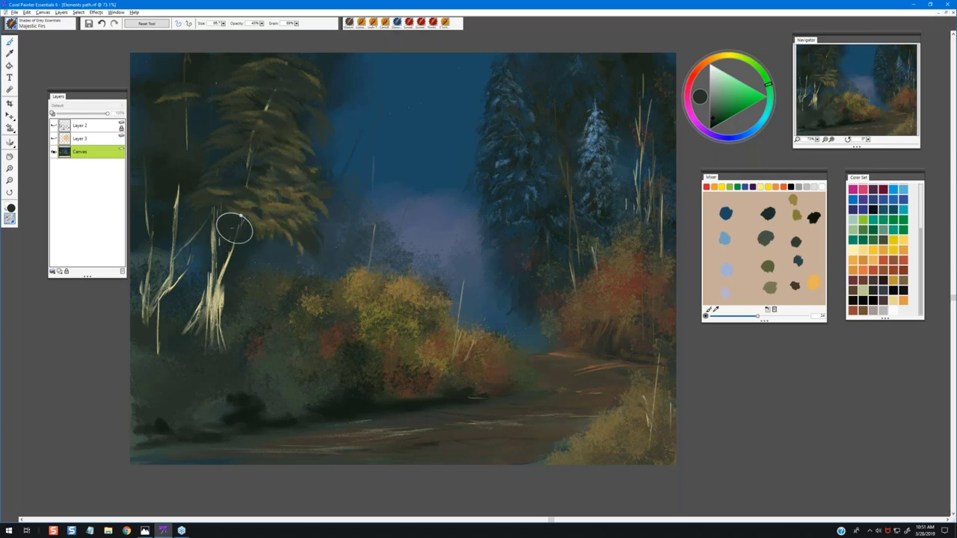
pyautogui.moveTo(293, 209); pyautogui.dragTo(270, 188)
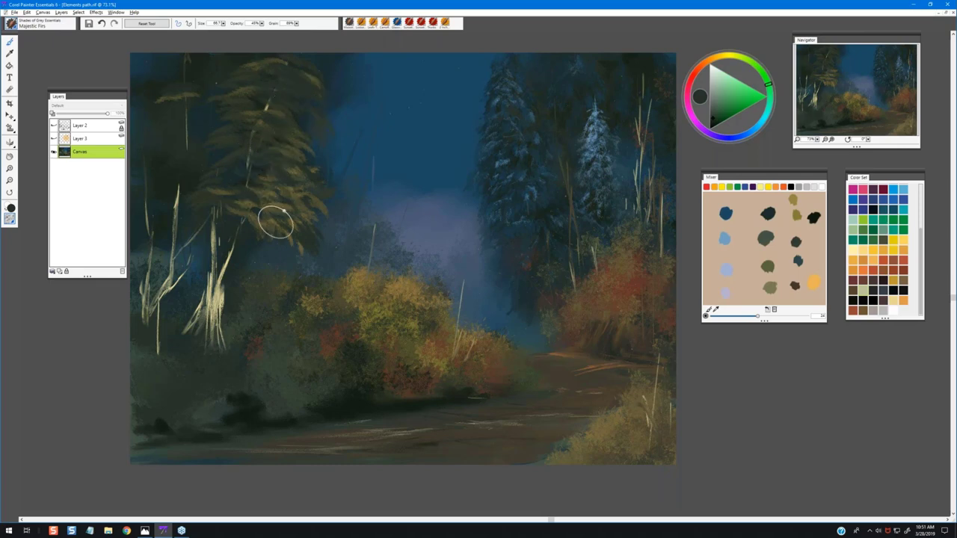
pyautogui.moveTo(277, 224); pyautogui.dragTo(297, 249)
# Paint bright yellow-green boughs over the leaning fir and the upper part of the tree beside it at the canvas edge
pyautogui.keyDown('alt'); pyautogui.click(316, 218); pyautogui.keyUp('alt')
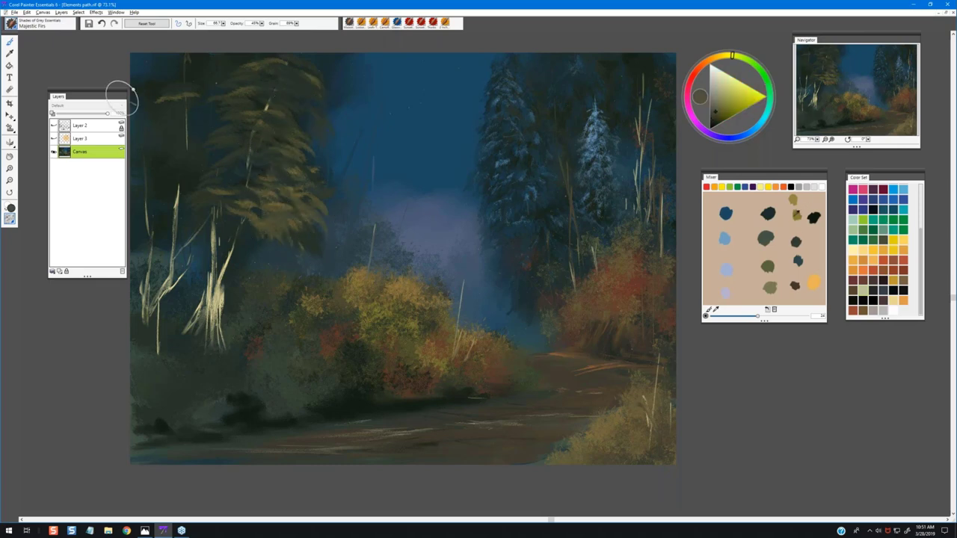
pyautogui.moveTo(289, 133)
pyautogui.mouseDown()
pyautogui.moveTo(301, 159)
pyautogui.moveTo(277, 152)
pyautogui.moveTo(291, 102)
pyautogui.moveTo(303, 103)
pyautogui.moveTo(297, 76)
pyautogui.moveTo(315, 76)
pyautogui.moveTo(301, 64)
pyautogui.moveTo(337, 73)
pyautogui.moveTo(297, 66)
pyautogui.moveTo(320, 57)
pyautogui.moveTo(286, 77)
pyautogui.moveTo(267, 71)
pyautogui.moveTo(304, 72)
pyautogui.moveTo(297, 94)
pyautogui.moveTo(290, 78)
pyautogui.moveTo(328, 106)
pyautogui.moveTo(283, 96)
pyautogui.moveTo(256, 67)
pyautogui.moveTo(303, 60)
pyautogui.moveTo(317, 70)
pyautogui.moveTo(275, 93)
pyautogui.moveTo(257, 92)
pyautogui.moveTo(299, 97)
pyautogui.moveTo(300, 108)
pyautogui.moveTo(261, 107)
pyautogui.moveTo(293, 114)
pyautogui.moveTo(202, 122)
pyautogui.moveTo(216, 117)
pyautogui.moveTo(226, 128)
pyautogui.moveTo(260, 106)
pyautogui.moveTo(255, 126)
pyautogui.moveTo(274, 107)
pyautogui.moveTo(302, 130)
pyautogui.moveTo(275, 112)
pyautogui.moveTo(281, 120)
pyautogui.moveTo(283, 106)
pyautogui.moveTo(301, 131)
pyautogui.moveTo(306, 118)
pyautogui.moveTo(320, 123)
pyautogui.moveTo(314, 108)
pyautogui.moveTo(289, 145)
pyautogui.moveTo(218, 146)
pyautogui.moveTo(259, 158)
pyautogui.moveTo(220, 165)
pyautogui.moveTo(262, 153)
pyautogui.moveTo(247, 166)
pyautogui.moveTo(291, 170)
pyautogui.moveTo(309, 147)
pyautogui.moveTo(332, 190)
pyautogui.moveTo(309, 210)
pyautogui.moveTo(324, 230)
pyautogui.moveTo(295, 239)
pyautogui.moveTo(262, 219)
pyautogui.moveTo(267, 257)
pyautogui.moveTo(295, 246)
pyautogui.moveTo(222, 226)
pyautogui.moveTo(242, 220)
pyautogui.moveTo(240, 180)
pyautogui.moveTo(229, 181)
pyautogui.moveTo(262, 166)
pyautogui.moveTo(246, 117)
pyautogui.moveTo(250, 71)
pyautogui.moveTo(299, 68)
pyautogui.moveTo(303, 124)
pyautogui.moveTo(326, 145)
pyautogui.moveTo(333, 217)
pyautogui.moveTo(301, 211)
pyautogui.mouseUp()
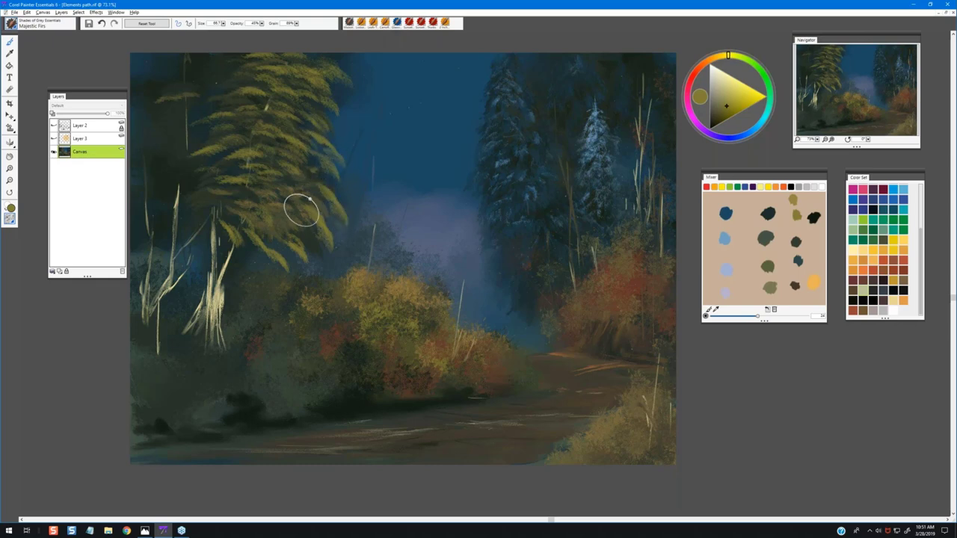
pyautogui.moveTo(177, 77)
pyautogui.mouseDown()
pyautogui.moveTo(202, 56)
pyautogui.moveTo(191, 58)
pyautogui.moveTo(196, 86)
pyautogui.moveTo(209, 87)
pyautogui.moveTo(195, 96)
pyautogui.moveTo(204, 99)
pyautogui.moveTo(185, 71)
pyautogui.moveTo(157, 82)
pyautogui.moveTo(168, 106)
pyautogui.moveTo(157, 105)
pyautogui.moveTo(177, 108)
pyautogui.moveTo(163, 124)
pyautogui.moveTo(162, 88)
pyautogui.moveTo(150, 90)
pyautogui.moveTo(155, 66)
pyautogui.moveTo(143, 67)
pyautogui.moveTo(165, 58)
pyautogui.moveTo(199, 71)
pyautogui.moveTo(178, 60)
pyautogui.moveTo(199, 63)
pyautogui.moveTo(213, 67)
pyautogui.moveTo(218, 82)
pyautogui.moveTo(191, 92)
pyautogui.moveTo(199, 112)
pyautogui.moveTo(146, 116)
pyautogui.moveTo(190, 135)
pyautogui.mouseUp()
# Sample dark and muted olive tones from the foliage and paint dimmer boughs down the middle of the fir at the canvas edge
pyautogui.keyDown('alt'); pyautogui.click(188, 136); pyautogui.keyUp('alt')
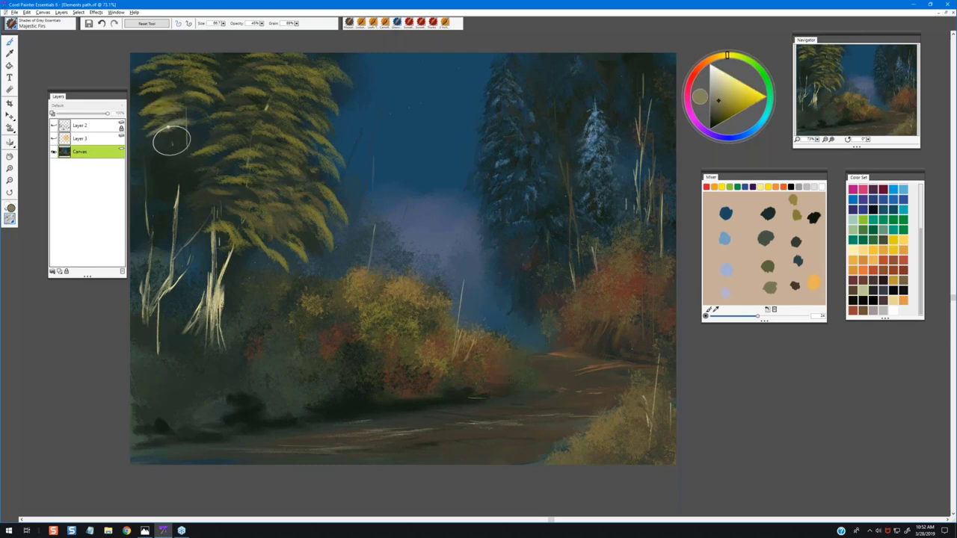
pyautogui.keyDown('alt'); pyautogui.click(158, 131); pyautogui.keyUp('alt')
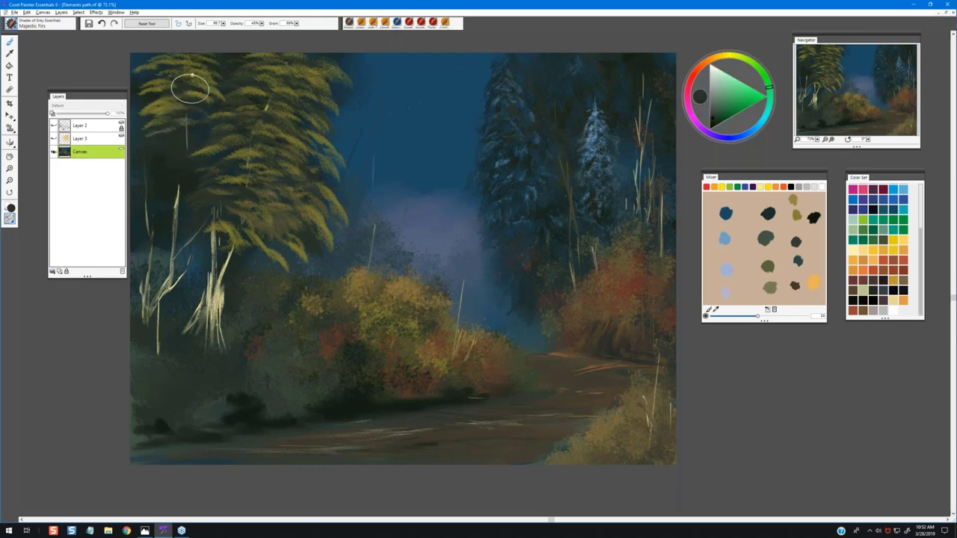
pyautogui.moveTo(179, 75)
pyautogui.mouseDown()
pyautogui.moveTo(177, 60)
pyautogui.moveTo(217, 79)
pyautogui.moveTo(171, 105)
pyautogui.mouseUp()
pyautogui.keyDown('alt'); pyautogui.click(164, 141); pyautogui.keyUp('alt')
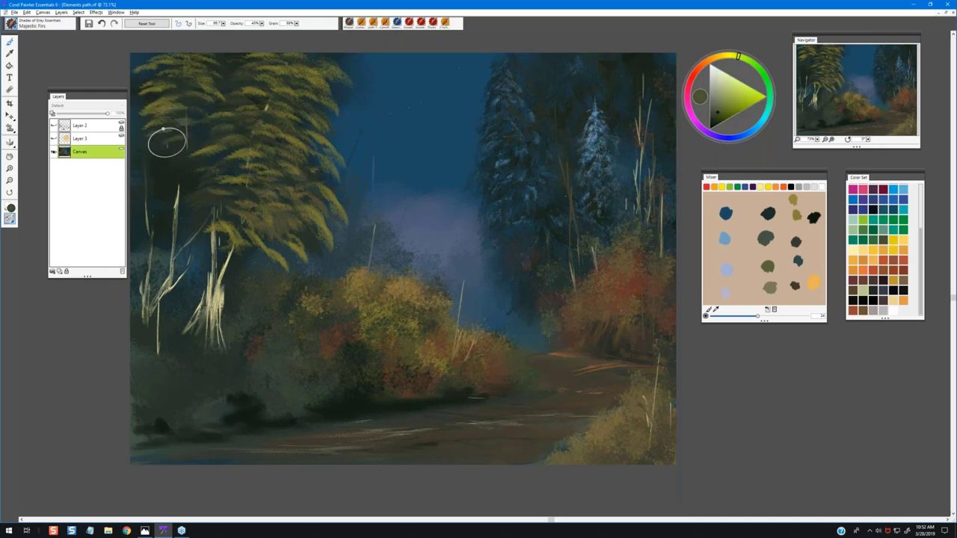
pyautogui.moveTo(195, 181)
pyautogui.mouseDown()
pyautogui.moveTo(168, 177)
pyautogui.moveTo(185, 160)
pyautogui.moveTo(186, 133)
pyautogui.moveTo(199, 136)
pyautogui.moveTo(187, 127)
pyautogui.moveTo(216, 133)
pyautogui.moveTo(201, 100)
pyautogui.moveTo(176, 94)
pyautogui.moveTo(168, 79)
pyautogui.moveTo(207, 68)
pyautogui.mouseUp()
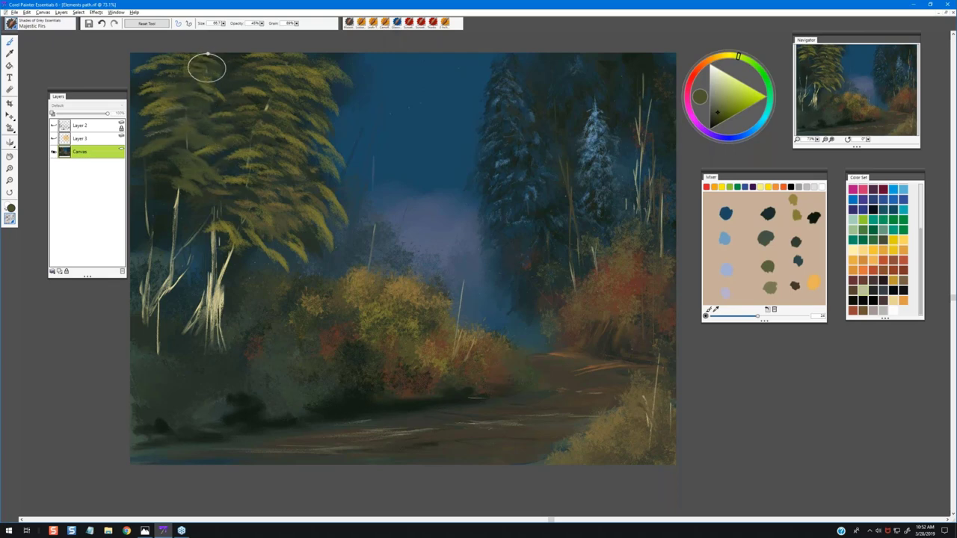
# Sample olive tones to layer more boughs on the edge fir, and shade the gap between the two firs with dark blue
pyautogui.keyDown('alt'); pyautogui.click(198, 181); pyautogui.keyUp('alt')
pyautogui.moveTo(210, 205)
pyautogui.mouseDown()
pyautogui.moveTo(161, 187)
pyautogui.moveTo(159, 169)
pyautogui.moveTo(179, 170)
pyautogui.moveTo(153, 161)
pyautogui.moveTo(203, 163)
pyautogui.moveTo(204, 171)
pyautogui.moveTo(199, 142)
pyautogui.moveTo(204, 158)
pyautogui.moveTo(225, 166)
pyautogui.mouseUp()
pyautogui.keyDown('alt'); pyautogui.click(249, 174); pyautogui.keyUp('alt')
pyautogui.moveTo(148, 143); pyautogui.dragTo(178, 125)
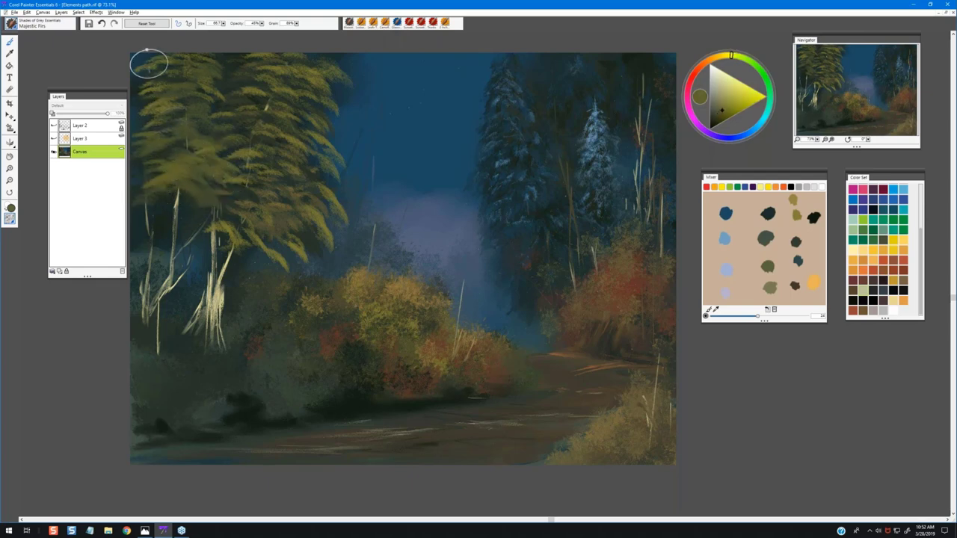
pyautogui.keyDown('alt'); pyautogui.click(218, 75); pyautogui.keyUp('alt')
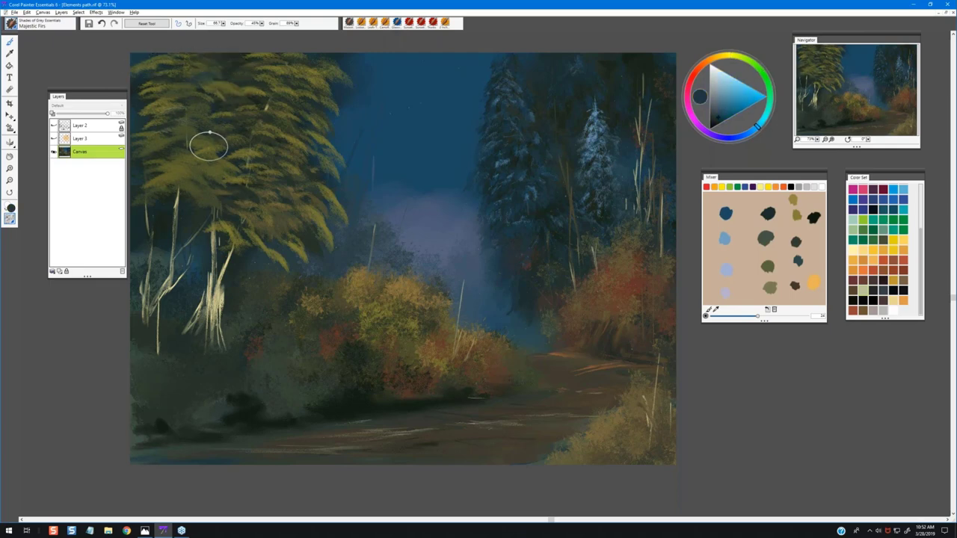
pyautogui.moveTo(204, 235)
pyautogui.mouseDown()
pyautogui.moveTo(233, 211)
pyautogui.moveTo(167, 213)
pyautogui.moveTo(149, 203)
pyautogui.moveTo(198, 167)
pyautogui.mouseUp()
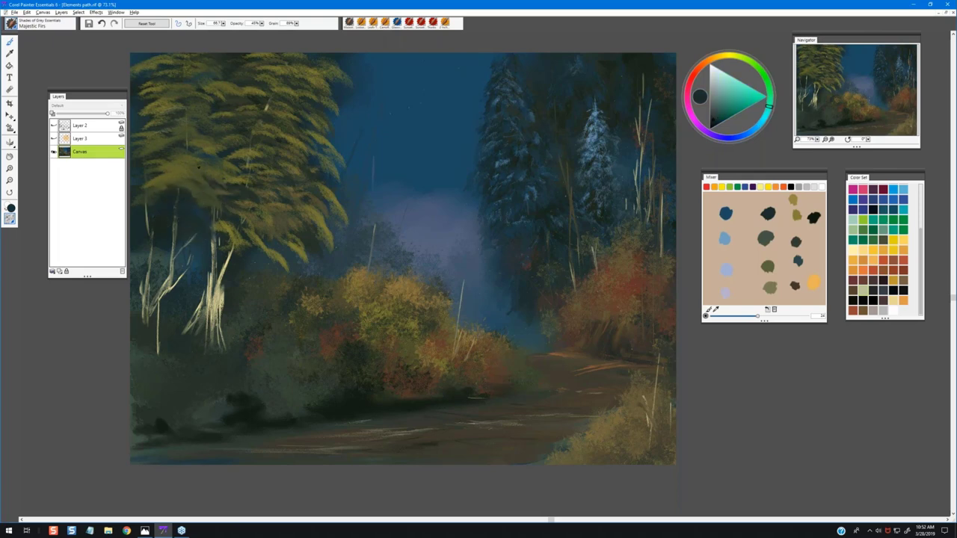
# Sample olive from the foliage and extend the edge fir's boughs down over the tops of the pale trunks
pyautogui.keyDown('alt'); pyautogui.click(199, 167); pyautogui.keyUp('alt')
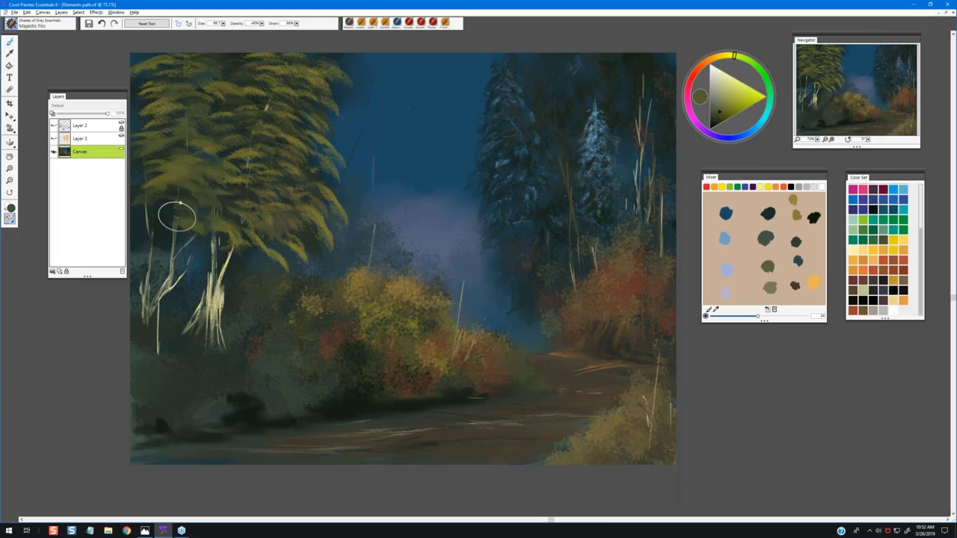
pyautogui.moveTo(177, 216)
pyautogui.mouseDown()
pyautogui.moveTo(137, 221)
pyautogui.moveTo(157, 207)
pyautogui.moveTo(170, 164)
pyautogui.moveTo(209, 164)
pyautogui.moveTo(162, 101)
pyautogui.moveTo(135, 84)
pyautogui.moveTo(157, 52)
pyautogui.mouseUp()
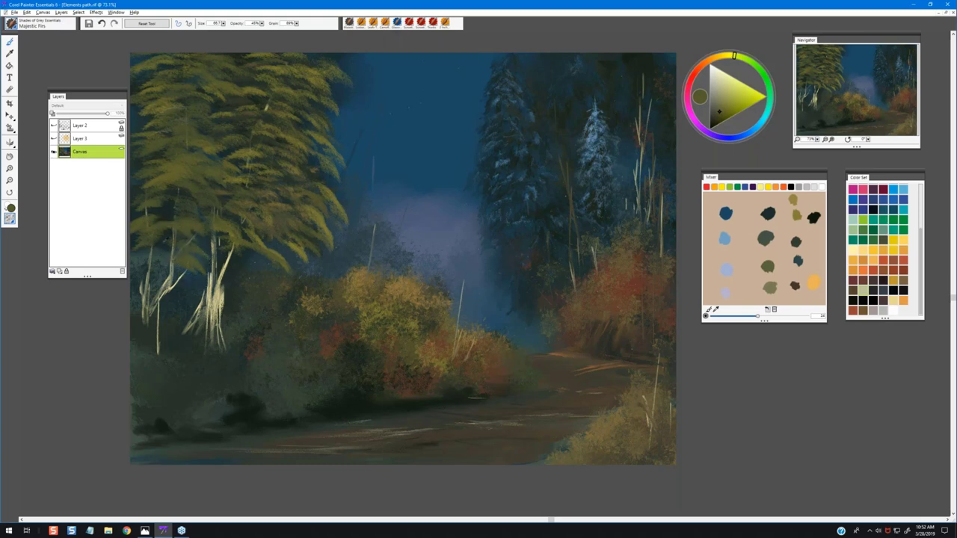
pyautogui.keyDown('alt'); pyautogui.click(193, 267); pyautogui.keyUp('alt')
pyautogui.keyDown('alt'); pyautogui.click(176, 254); pyautogui.keyUp('alt')
pyautogui.moveTo(175, 254); pyautogui.dragTo(187, 284)
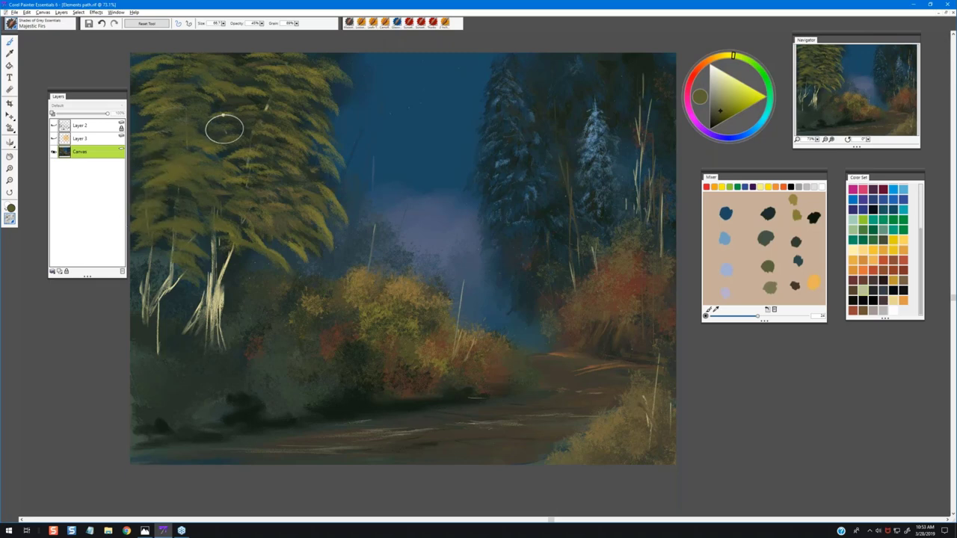
# Sample dark green, dark blue and olive tones and layer shadowed and lit boughs on the larger fir, widening its sky-side edge
pyautogui.keyDown('alt'); pyautogui.click(289, 137); pyautogui.keyUp('alt')
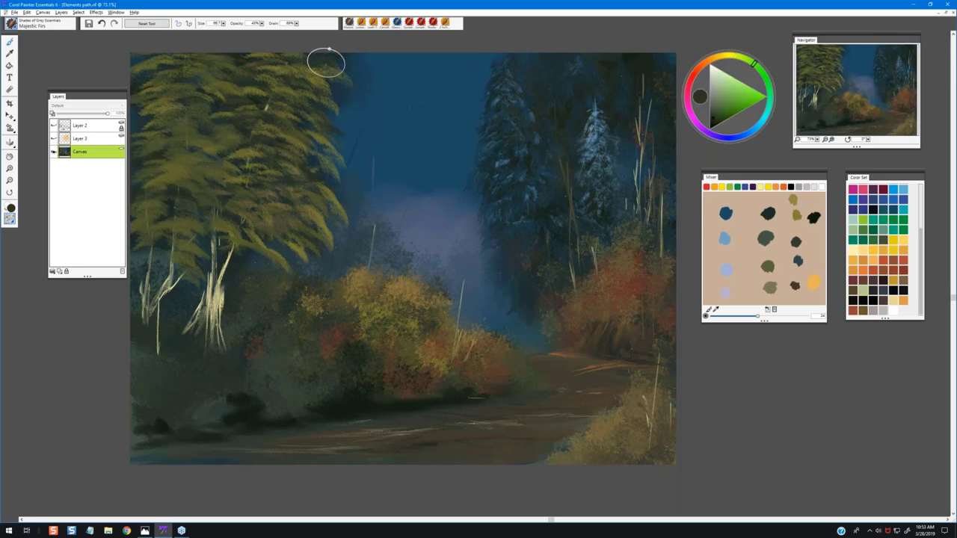
pyautogui.keyDown('alt'); pyautogui.click(349, 95); pyautogui.keyUp('alt')
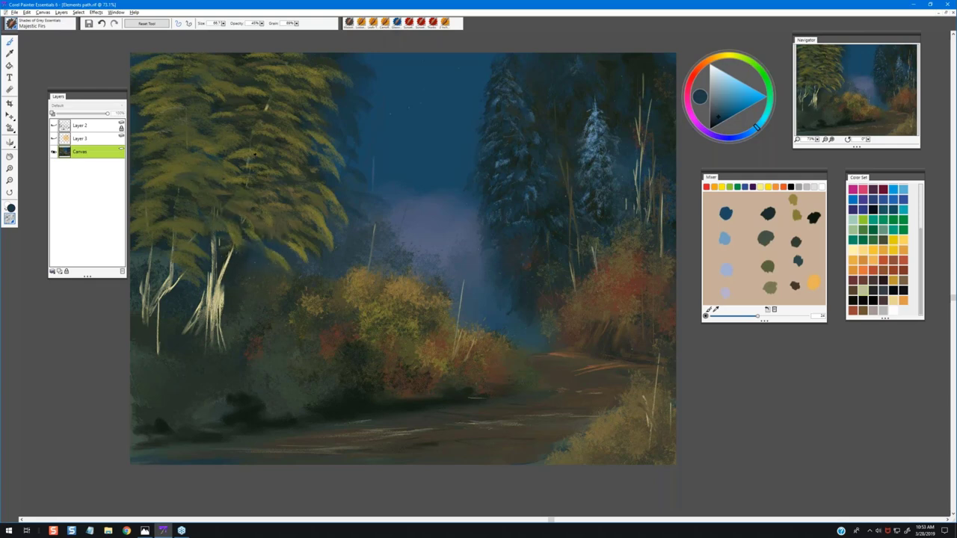
pyautogui.keyDown('alt'); pyautogui.click(175, 168); pyautogui.keyUp('alt')
pyautogui.keyDown('alt'); pyautogui.click(206, 130); pyautogui.keyUp('alt')
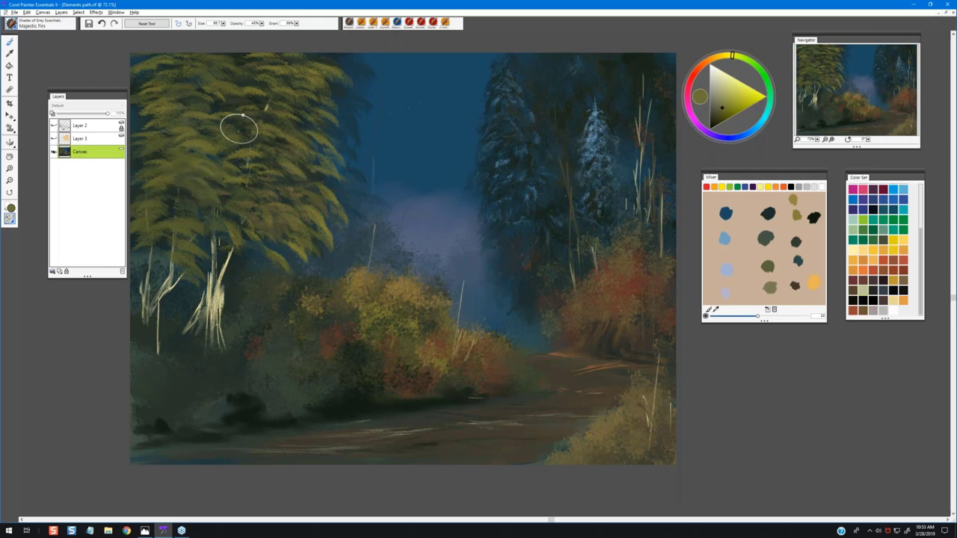
pyautogui.keyDown('alt'); pyautogui.click(301, 163); pyautogui.keyUp('alt')
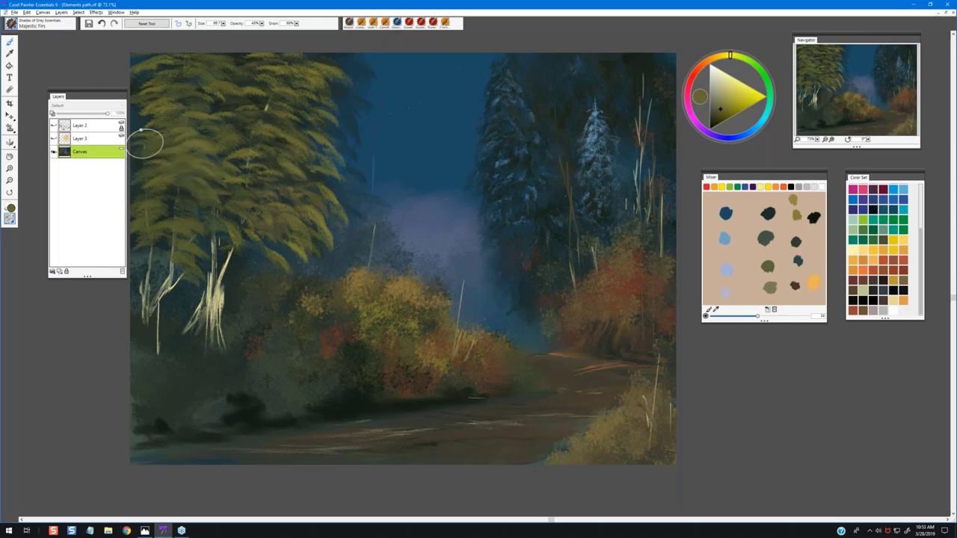
pyautogui.keyDown('alt'); pyautogui.click(227, 119); pyautogui.keyUp('alt')
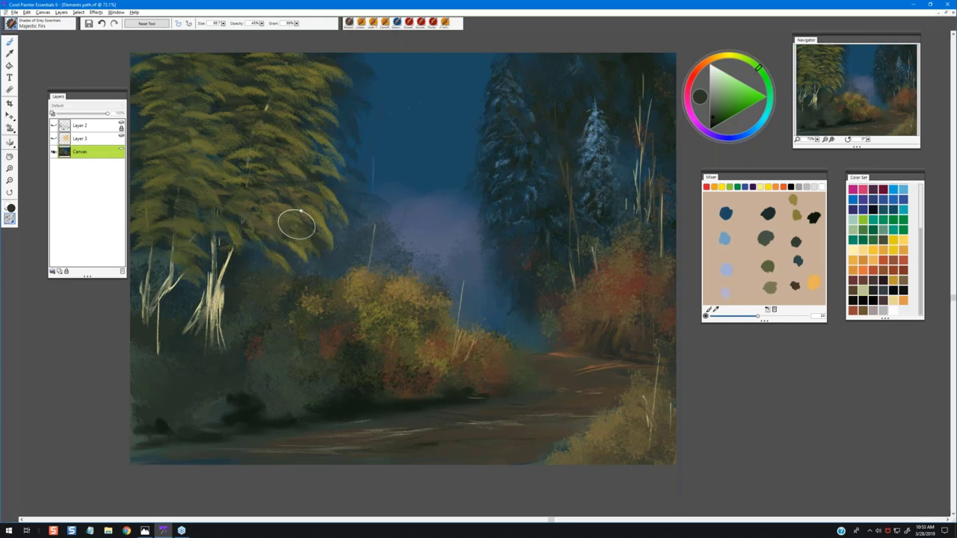
# Pick a pale tan from the mixer and paint light highlights on scattered boughs of the larger fir
pyautogui.keyDown('alt'); pyautogui.click(293, 166); pyautogui.keyUp('alt')
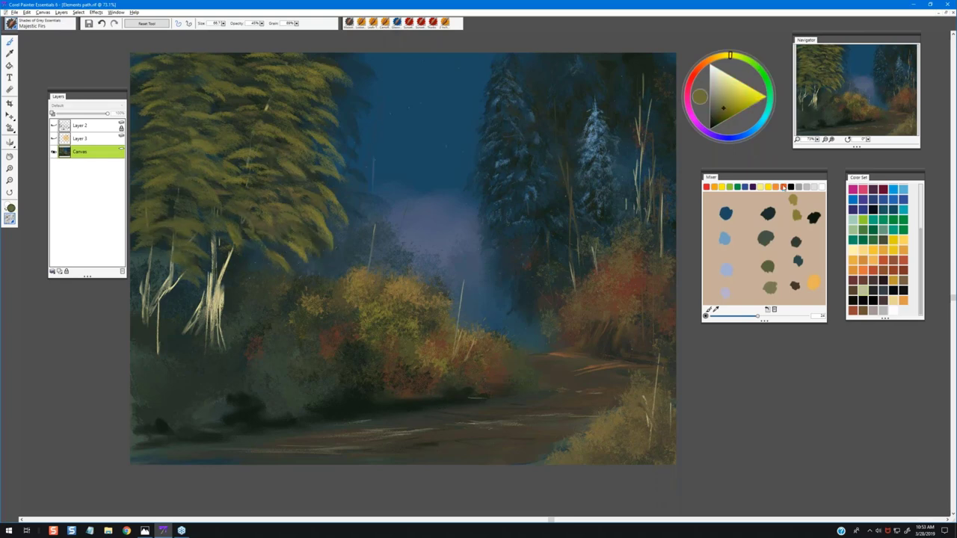
pyautogui.click(795, 199)
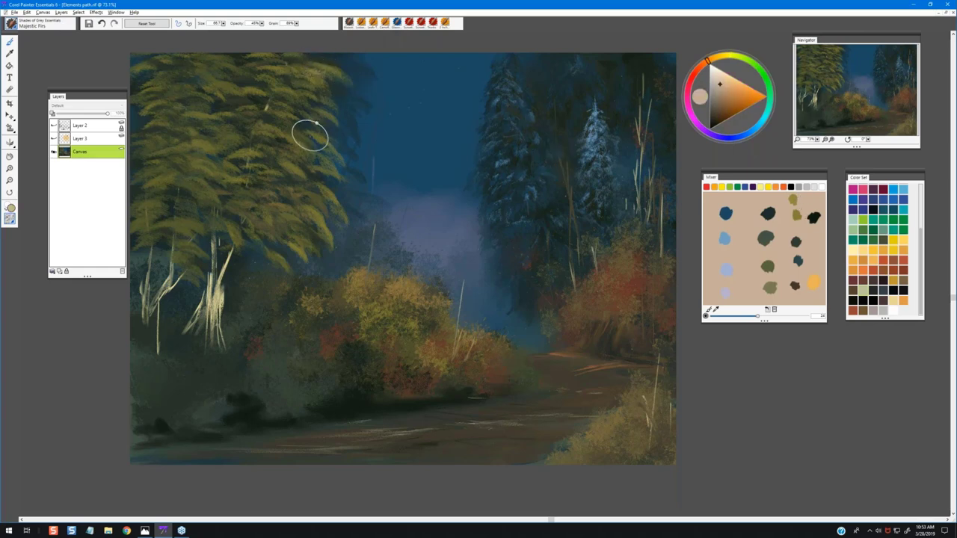
pyautogui.moveTo(309, 135)
pyautogui.mouseDown()
pyautogui.moveTo(339, 148)
pyautogui.moveTo(328, 164)
pyautogui.moveTo(300, 135)
pyautogui.moveTo(276, 136)
pyautogui.moveTo(289, 112)
pyautogui.moveTo(287, 162)
pyautogui.moveTo(282, 118)
pyautogui.moveTo(295, 97)
pyautogui.moveTo(259, 90)
pyautogui.moveTo(275, 97)
pyautogui.moveTo(256, 137)
pyautogui.moveTo(266, 177)
pyautogui.moveTo(287, 188)
pyautogui.moveTo(297, 224)
pyautogui.mouseUp()
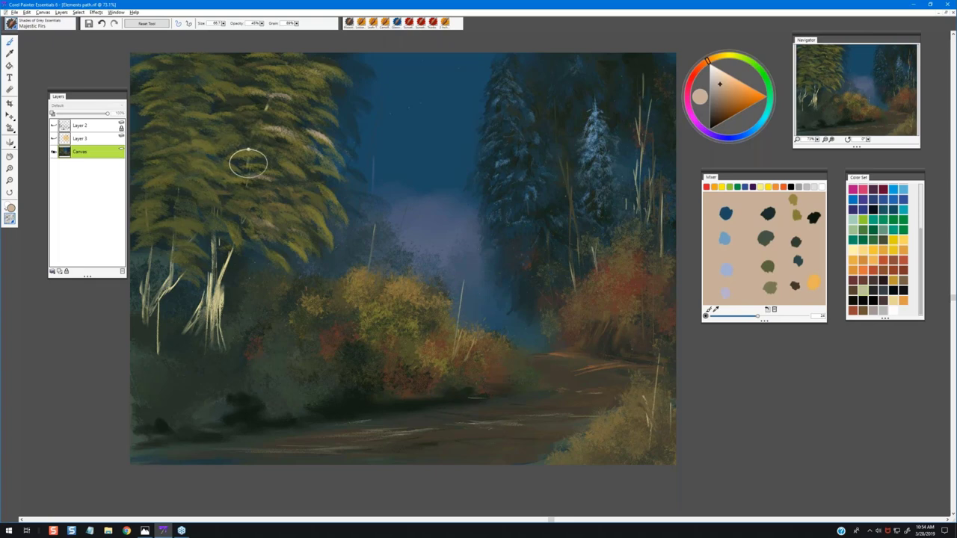
pyautogui.moveTo(249, 171); pyautogui.dragTo(236, 178)
pyautogui.moveTo(193, 118); pyautogui.dragTo(182, 122)
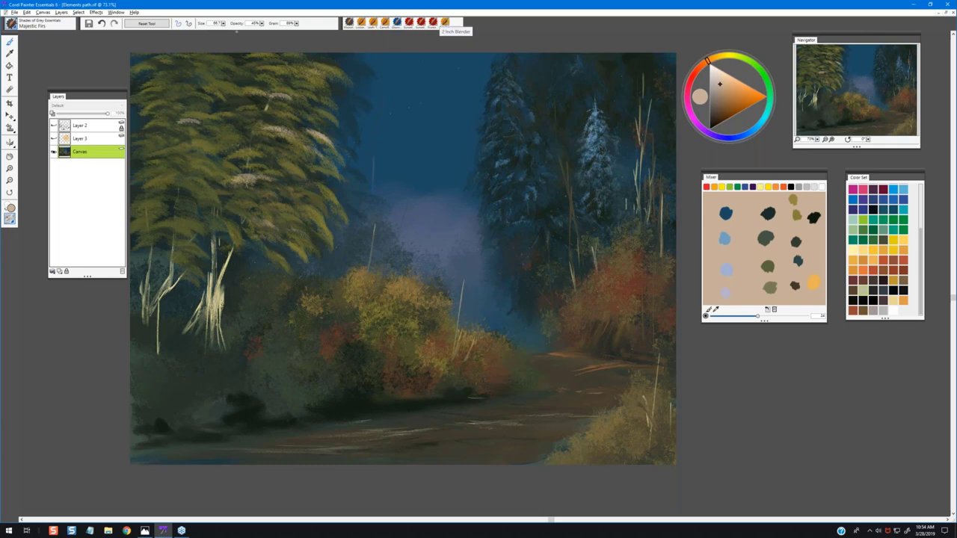
# Use the 2 Inch Blender to soften the firs' lower foliage and smudge the pale trunks beneath them
pyautogui.click(444, 22)
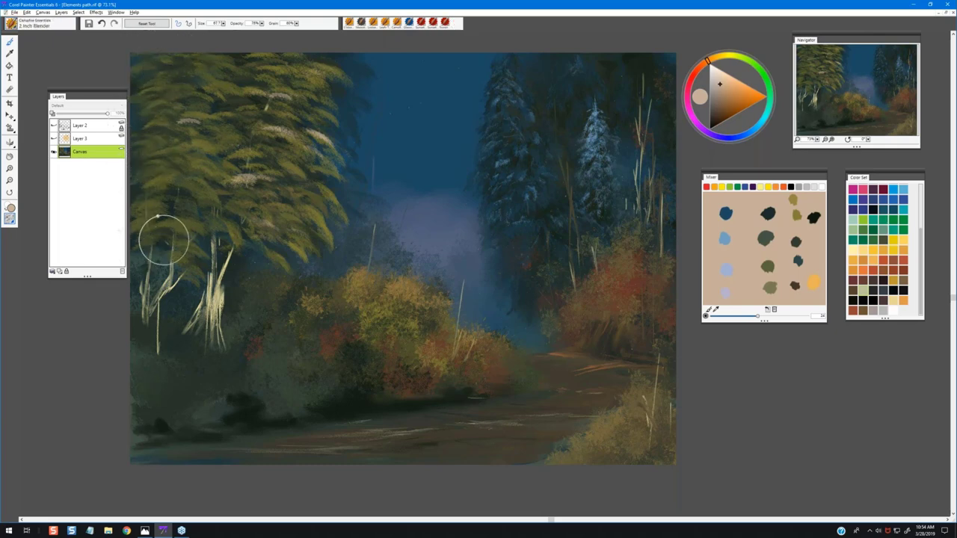
pyautogui.moveTo(272, 234)
pyautogui.mouseDown()
pyautogui.moveTo(297, 250)
pyautogui.moveTo(225, 226)
pyautogui.moveTo(232, 217)
pyautogui.moveTo(204, 214)
pyautogui.moveTo(295, 174)
pyautogui.mouseUp()
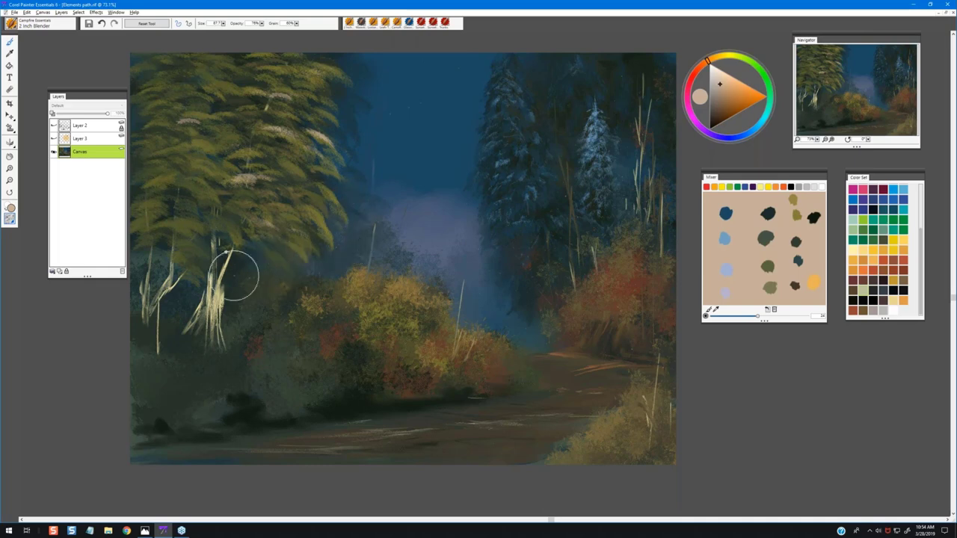
pyautogui.moveTo(252, 286); pyautogui.dragTo(217, 286)
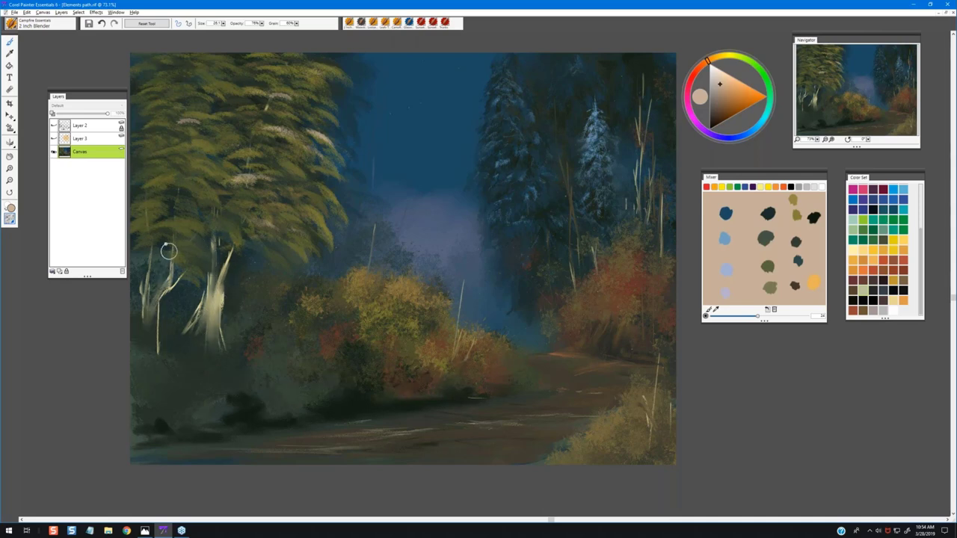
pyautogui.moveTo(169, 251); pyautogui.dragTo(150, 316)
pyautogui.keyDown('alt'); pyautogui.click(192, 288); pyautogui.keyUp('alt')
pyautogui.moveTo(192, 329); pyautogui.dragTo(200, 303)
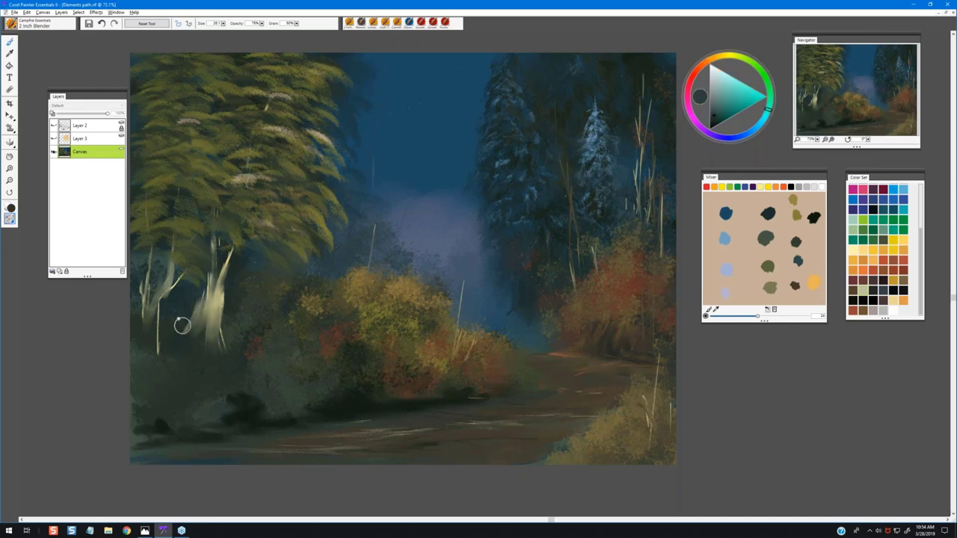
# Select the Light Sketcher brush and paint dark green over the smudged larger trunk, splitting it into slimmer stems
pyautogui.click(15, 25)
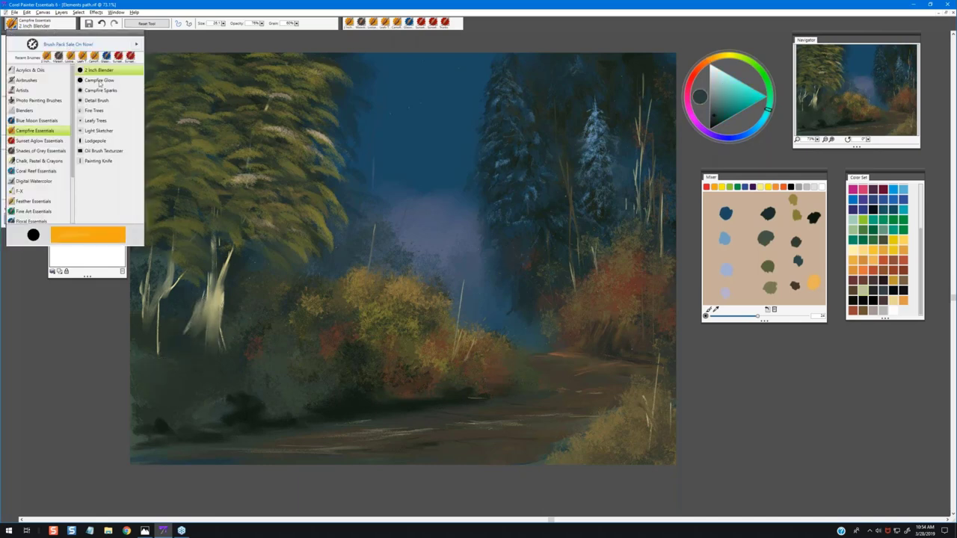
pyautogui.click(103, 132)
pyautogui.click(103, 132)
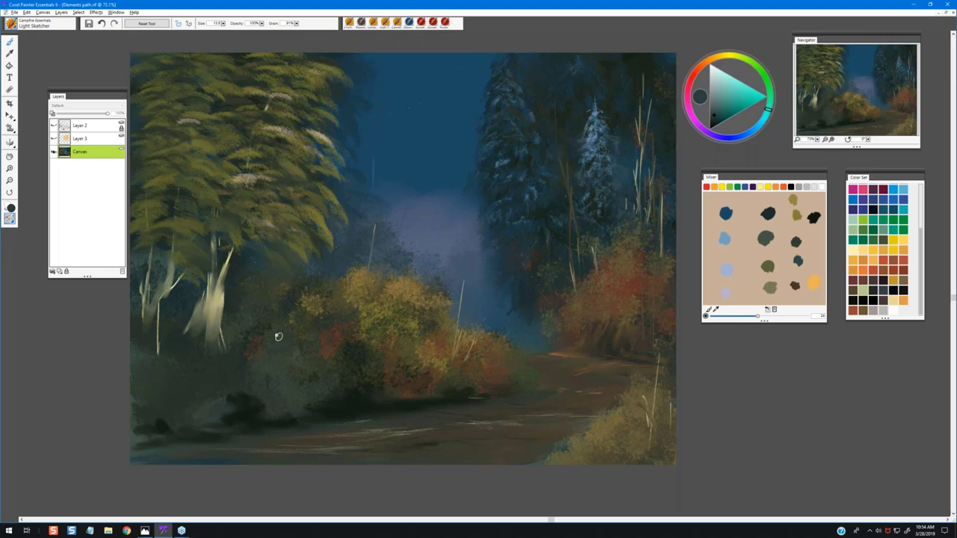
pyautogui.moveTo(217, 290); pyautogui.dragTo(213, 332)
pyautogui.moveTo(218, 299); pyautogui.dragTo(228, 299)
pyautogui.click(769, 215)
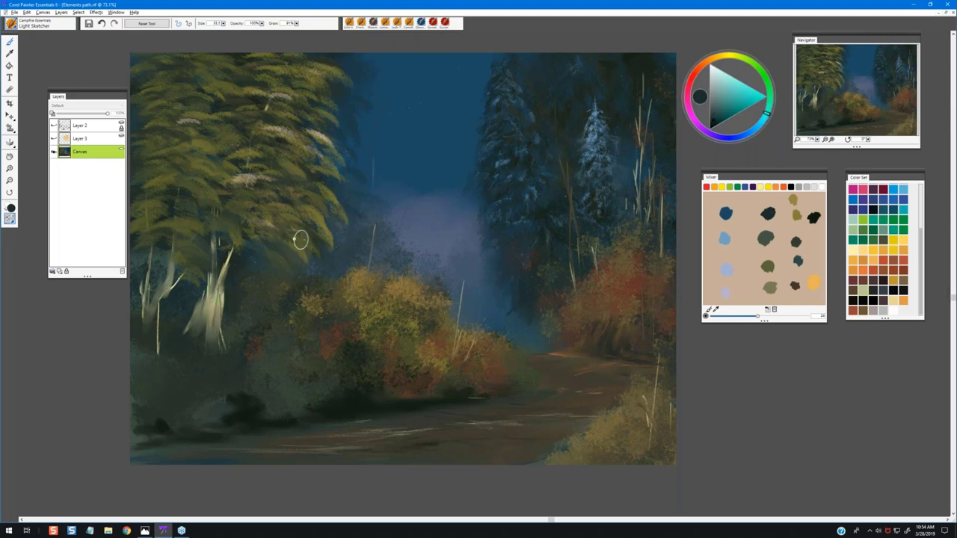
pyautogui.moveTo(211, 265); pyautogui.dragTo(212, 310)
pyautogui.moveTo(212, 244); pyautogui.dragTo(213, 252)
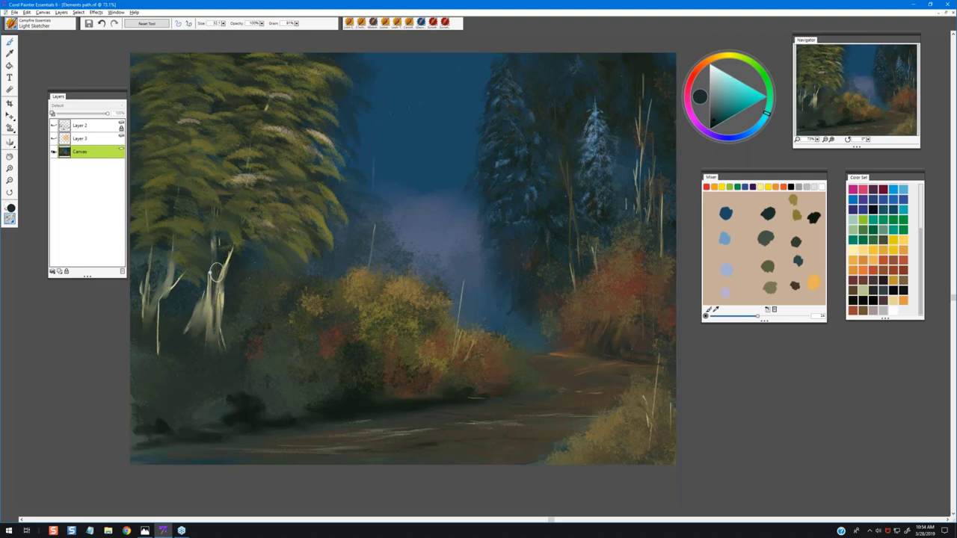
pyautogui.moveTo(213, 295); pyautogui.dragTo(207, 331)
pyautogui.moveTo(207, 287)
pyautogui.mouseDown()
pyautogui.moveTo(190, 337)
pyautogui.moveTo(207, 280)
pyautogui.mouseUp()
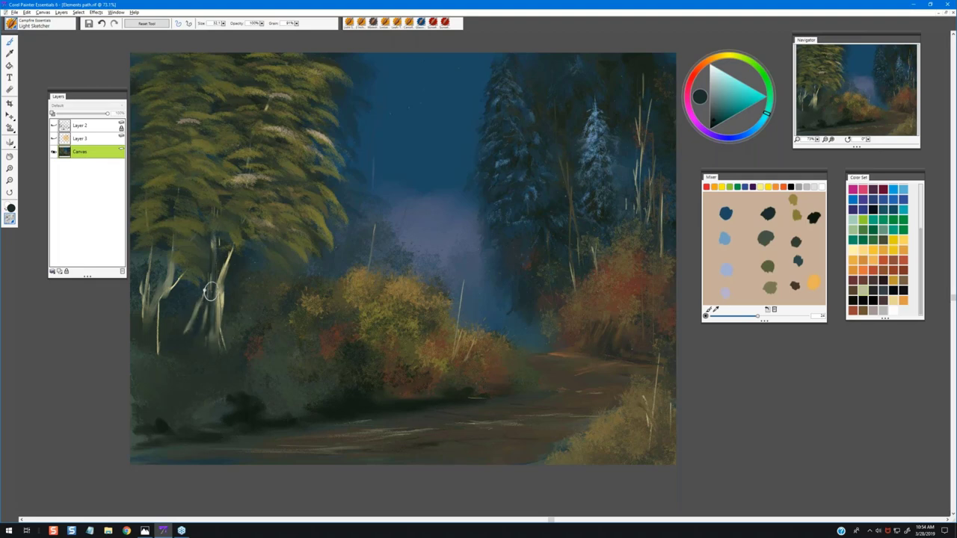
# Pick dark brown from the mixer to paint over the larger trunk, and sample a dark tone from beside it
pyautogui.click(795, 284)
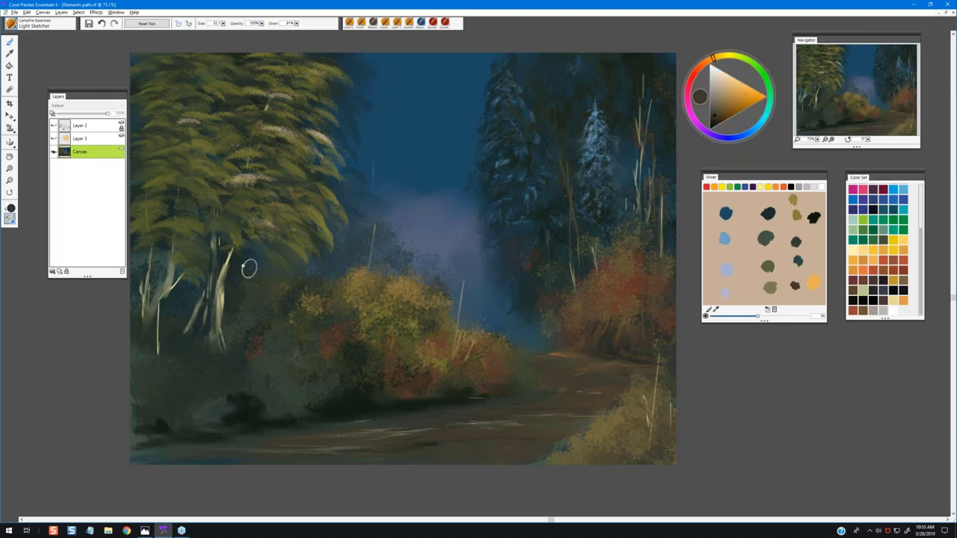
pyautogui.moveTo(203, 288)
pyautogui.mouseDown()
pyautogui.moveTo(205, 325)
pyautogui.moveTo(208, 242)
pyautogui.moveTo(202, 349)
pyautogui.moveTo(205, 295)
pyautogui.mouseUp()
pyautogui.keyDown('alt'); pyautogui.click(190, 328); pyautogui.keyUp('alt')
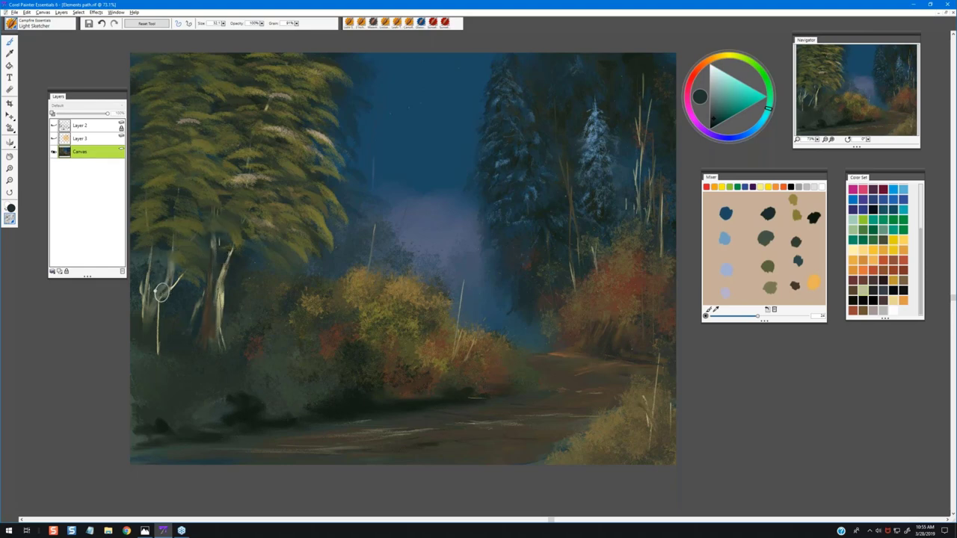
# Switch to the Detail Brush, enlarge it, and use sampled dark tones to tone down the pale trunks near the canvas edge
pyautogui.click(30, 23)
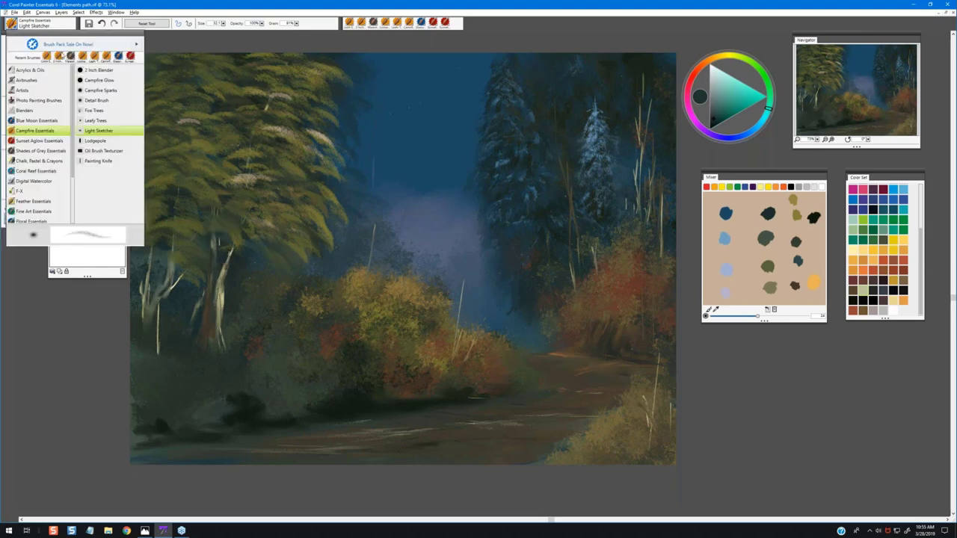
pyautogui.click(97, 100)
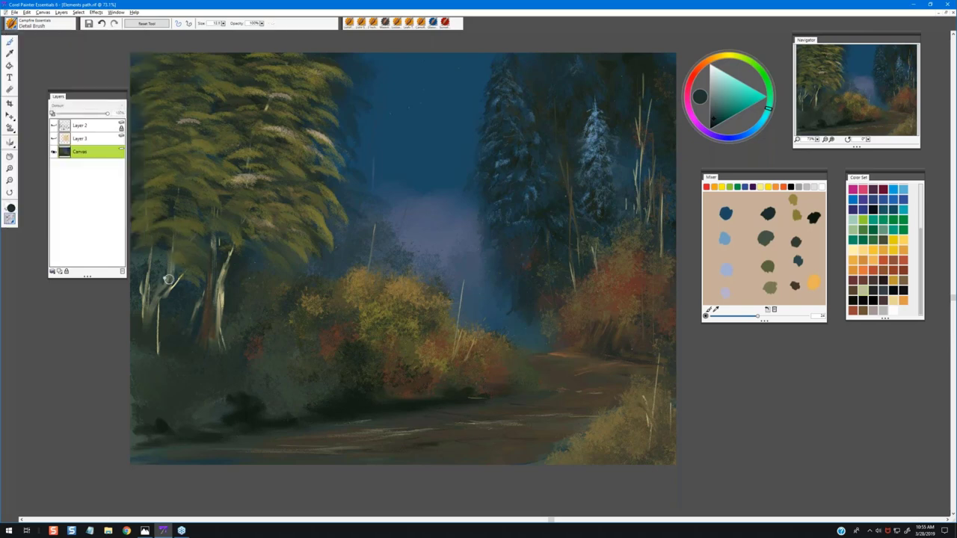
pyautogui.keyDown('ctrl'); pyautogui.keyDown('alt'); pyautogui.moveTo(173, 268); pyautogui.dragTo(168, 275); pyautogui.keyUp('alt'); pyautogui.keyUp('ctrl')
pyautogui.keyDown('alt'); pyautogui.click(207, 311); pyautogui.keyUp('alt')
pyautogui.keyDown('alt'); pyautogui.click(151, 306); pyautogui.keyUp('alt')
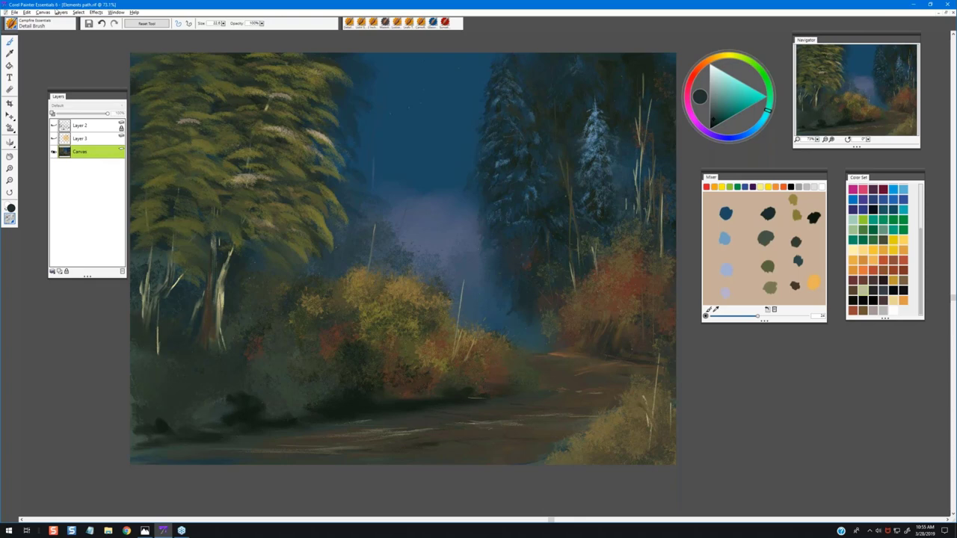
# Choose the Impressionist Sunset brush from Sunset Aglow Essentials and dab dark accents onto the larger trunk
pyautogui.click(19, 25)
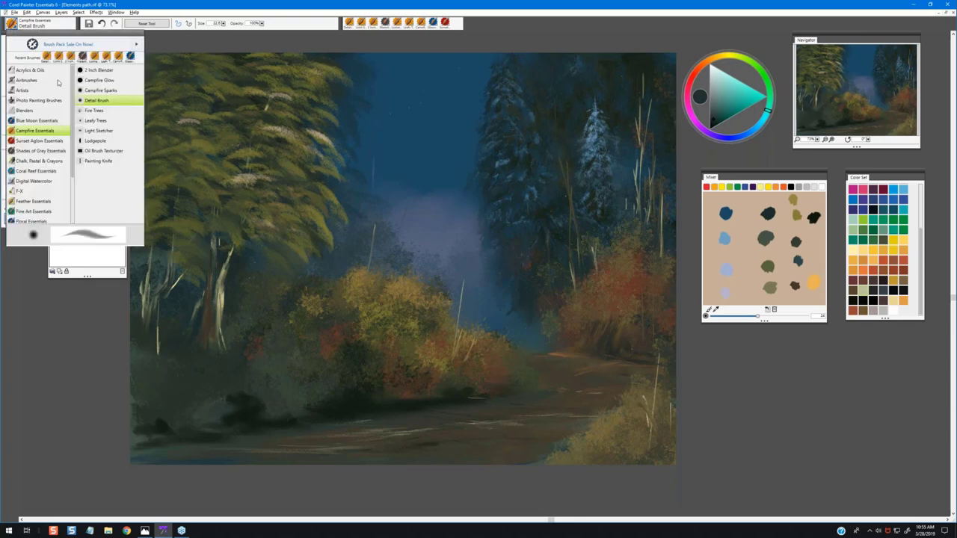
pyautogui.click(40, 141)
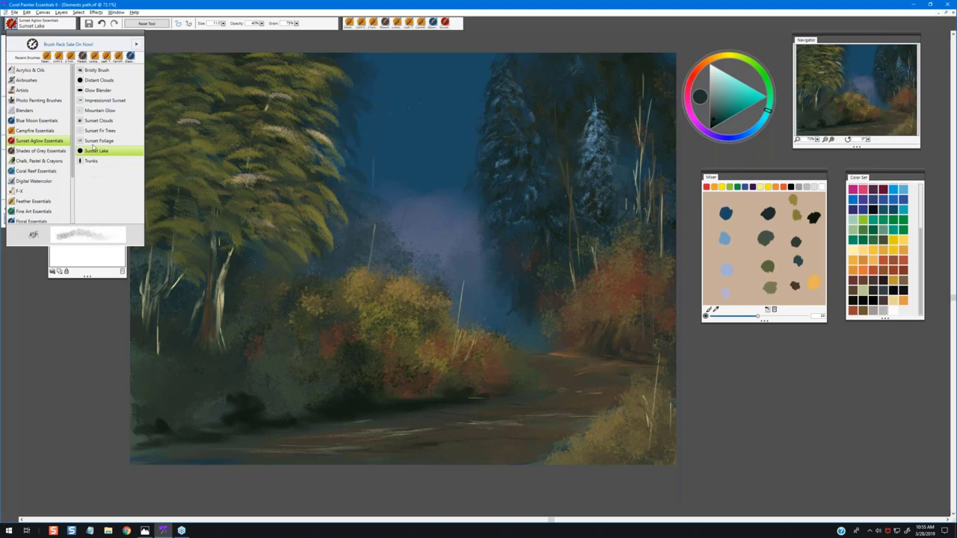
pyautogui.click(98, 100)
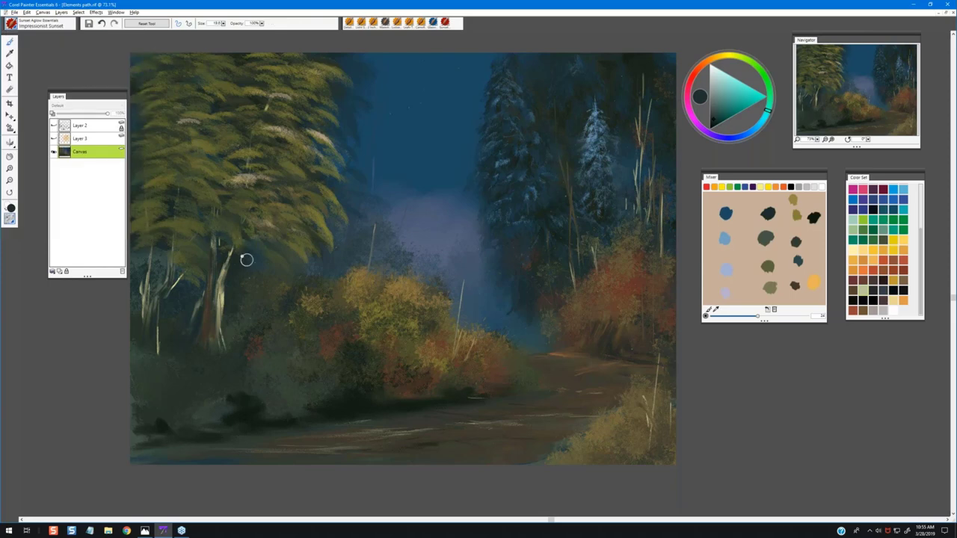
pyautogui.moveTo(247, 260); pyautogui.dragTo(211, 310)
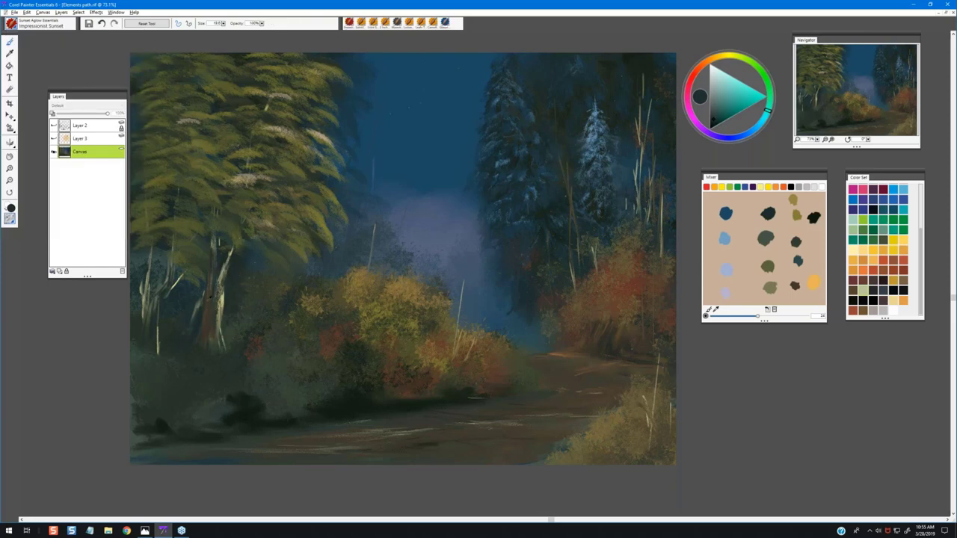
# Sample brown and dark green tones to cover the larger trunk in brown, and paint the edge trunks brown too
pyautogui.keyDown('alt'); pyautogui.click(211, 297); pyautogui.keyUp('alt')
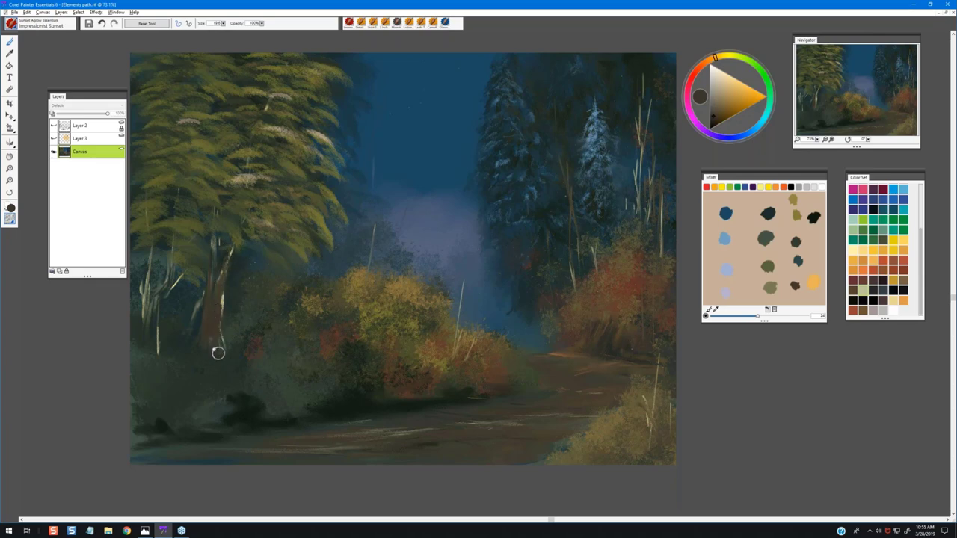
pyautogui.keyDown('alt'); pyautogui.click(257, 343); pyautogui.keyUp('alt')
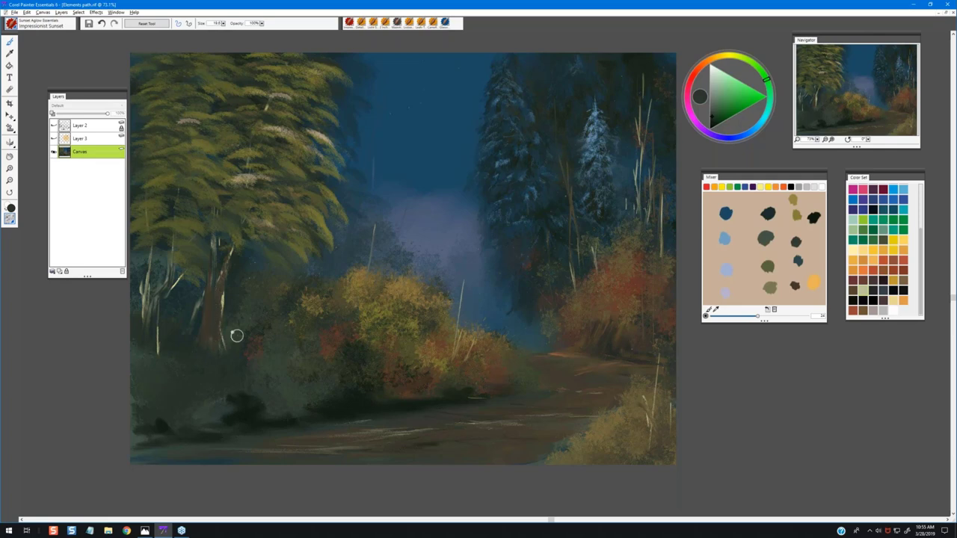
pyautogui.keyDown('alt'); pyautogui.click(211, 289); pyautogui.keyUp('alt')
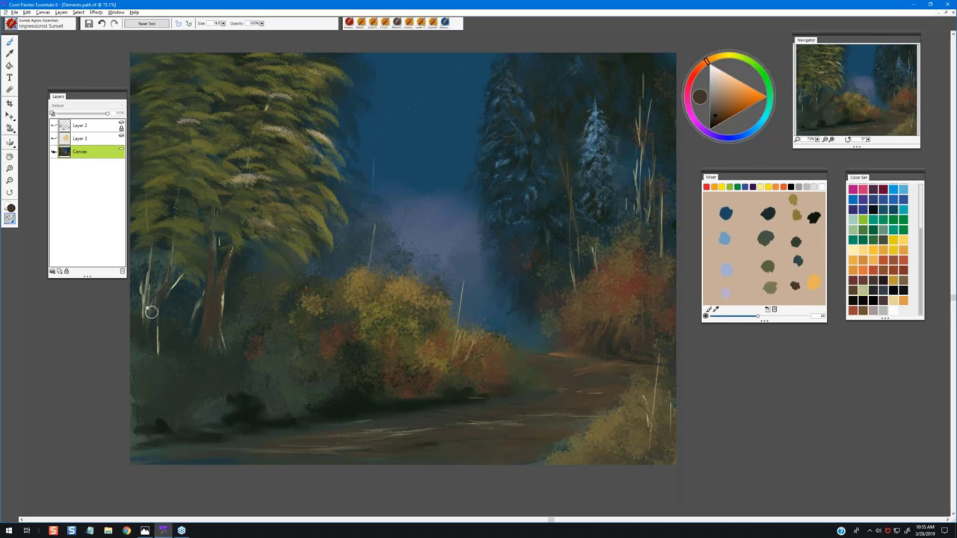
pyautogui.moveTo(149, 252); pyautogui.dragTo(147, 297)
# Pick a pale beige color and paint broken bark highlights down the larger trunk
pyautogui.click(863, 290)
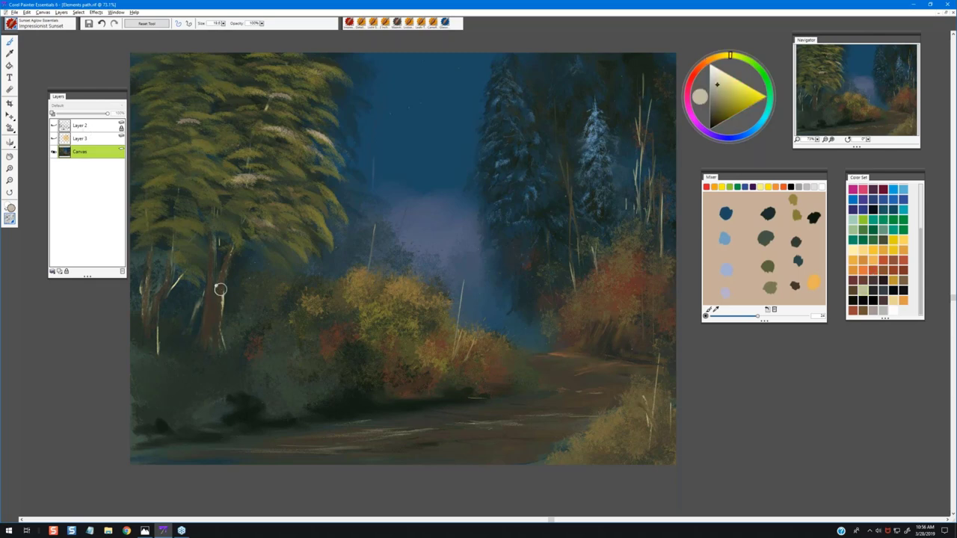
pyautogui.moveTo(221, 289)
pyautogui.mouseDown()
pyautogui.moveTo(208, 337)
pyautogui.moveTo(211, 329)
pyautogui.mouseUp()
pyautogui.moveTo(217, 288); pyautogui.dragTo(216, 312)
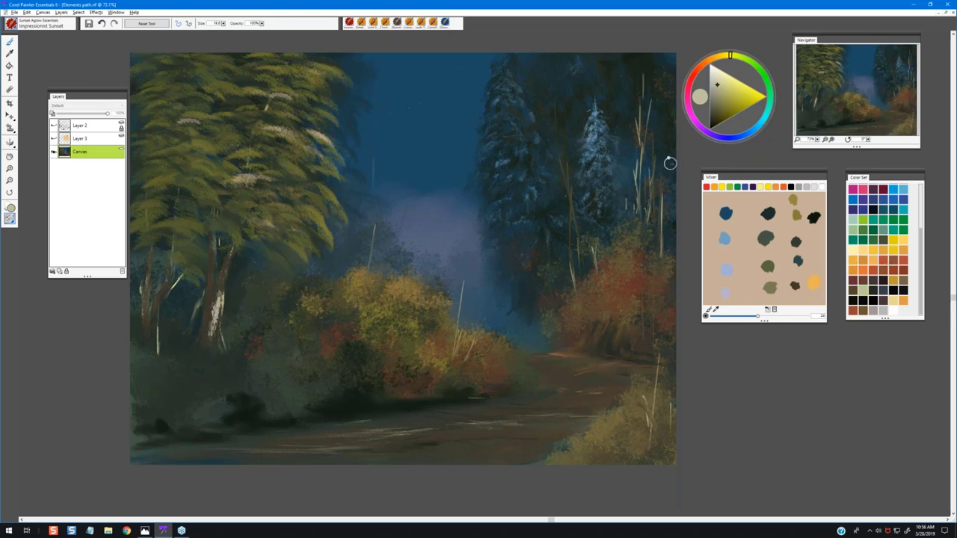
# Mix a reddish brown on the color wheel and paint it over the larger trunk and the edge trunks
pyautogui.click(699, 65)
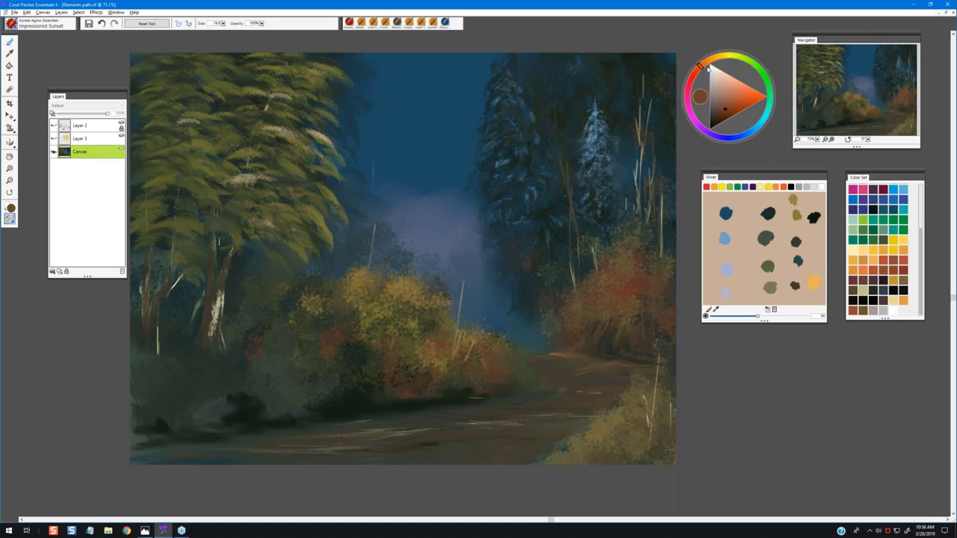
pyautogui.click(733, 114)
pyautogui.moveTo(217, 286); pyautogui.dragTo(222, 262)
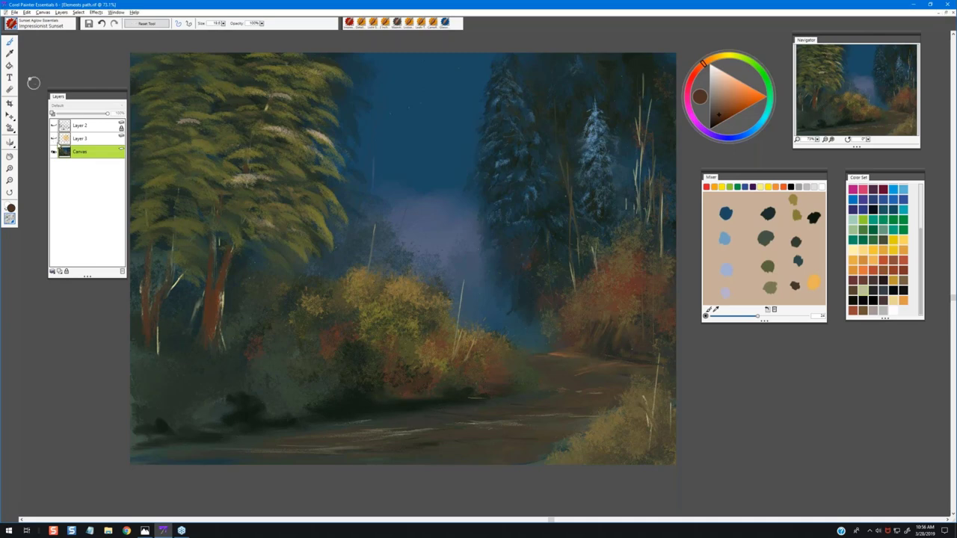
# Make Layer 3 visible and lower its opacity to about 40%
pyautogui.click(58, 140)
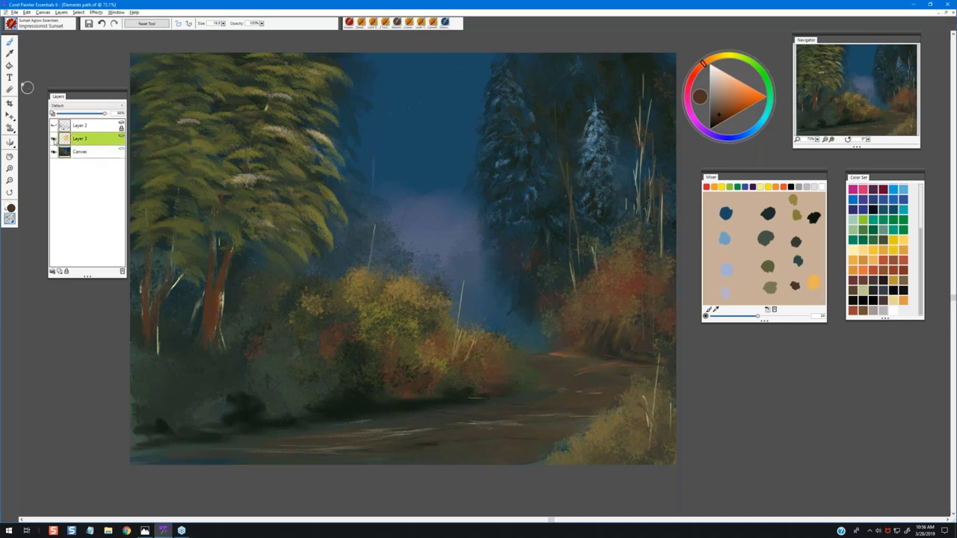
pyautogui.click(53, 138)
pyautogui.click(53, 139)
pyautogui.click(53, 138)
pyautogui.moveTo(104, 113); pyautogui.dragTo(86, 113)
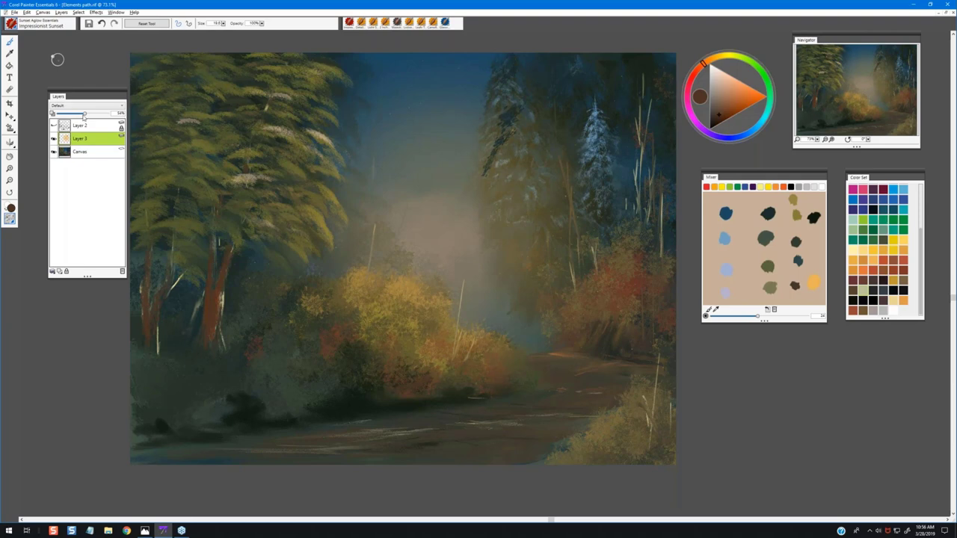
pyautogui.moveTo(83, 116); pyautogui.dragTo(80, 117)
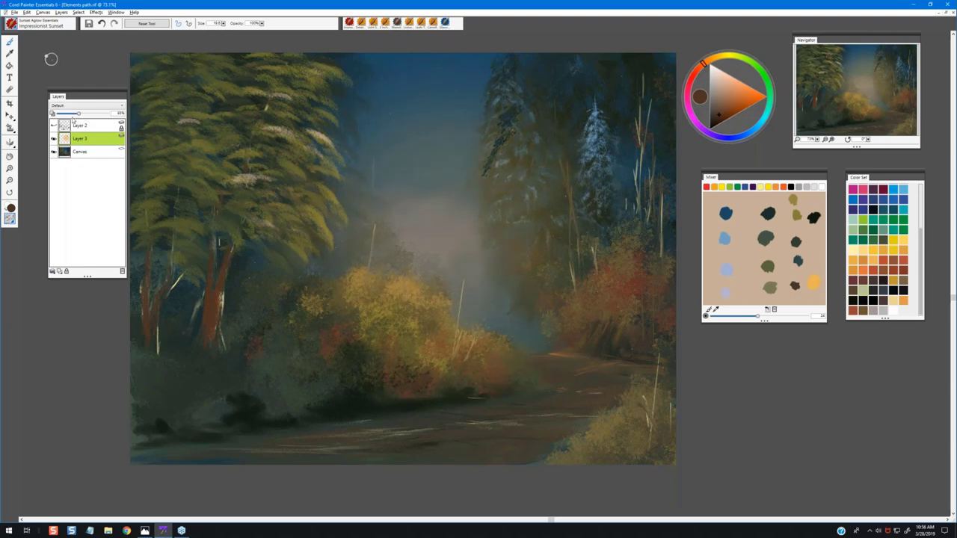
# On the Canvas layer, sample an olive tone, lighten it, and paint thin highlights along the trunks with a brush size of about 4
pyautogui.click(91, 152)
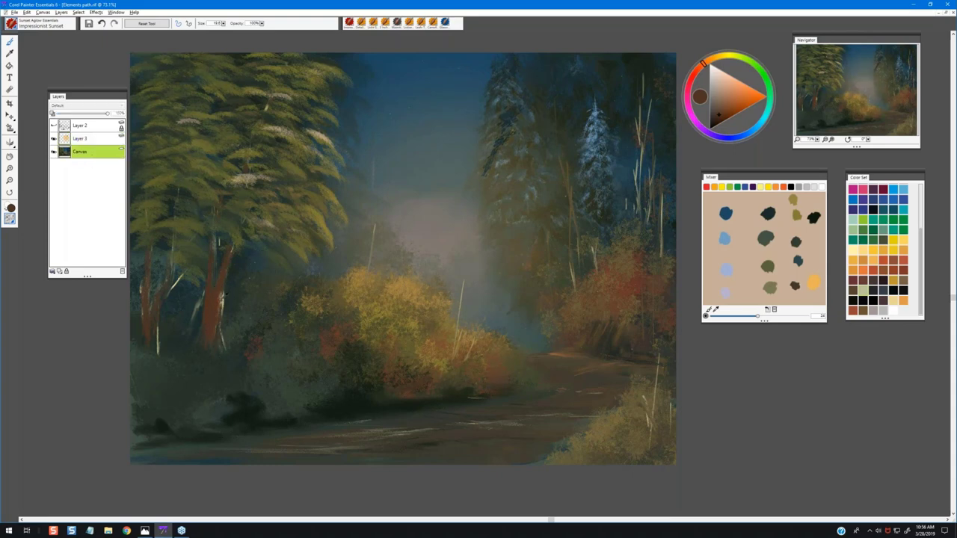
pyautogui.keyDown('alt'); pyautogui.click(219, 341); pyautogui.keyUp('alt')
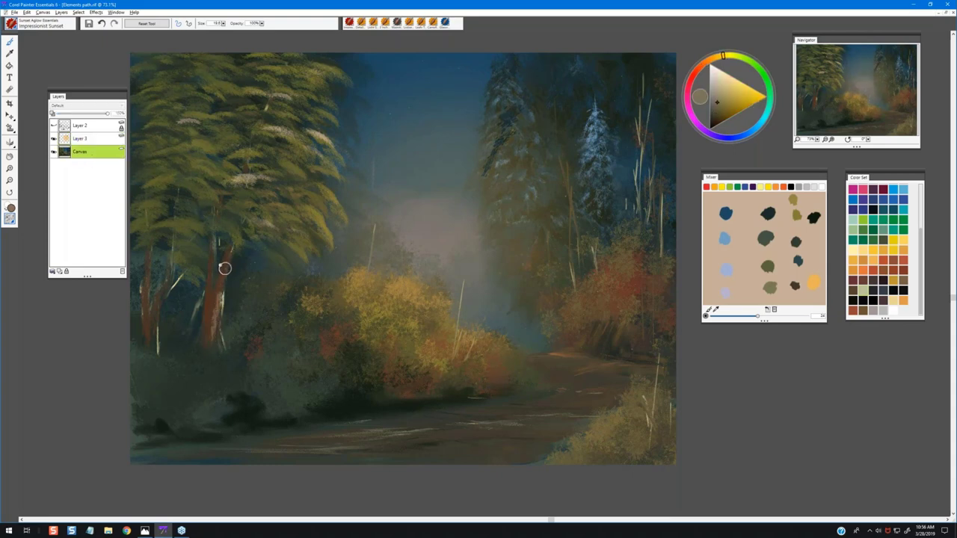
pyautogui.moveTo(202, 323); pyautogui.dragTo(198, 335)
pyautogui.click(721, 91)
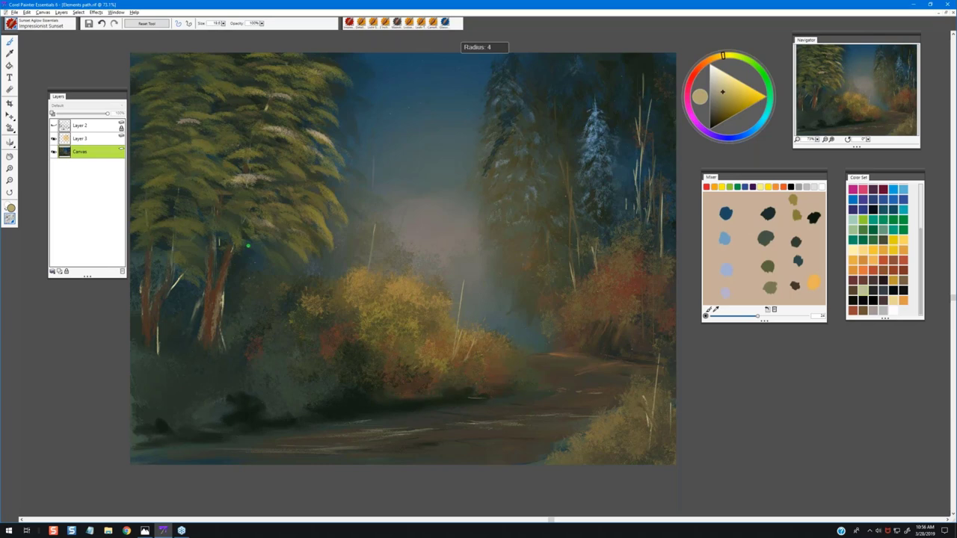
pyautogui.moveTo(248, 246); pyautogui.dragTo(248, 238)
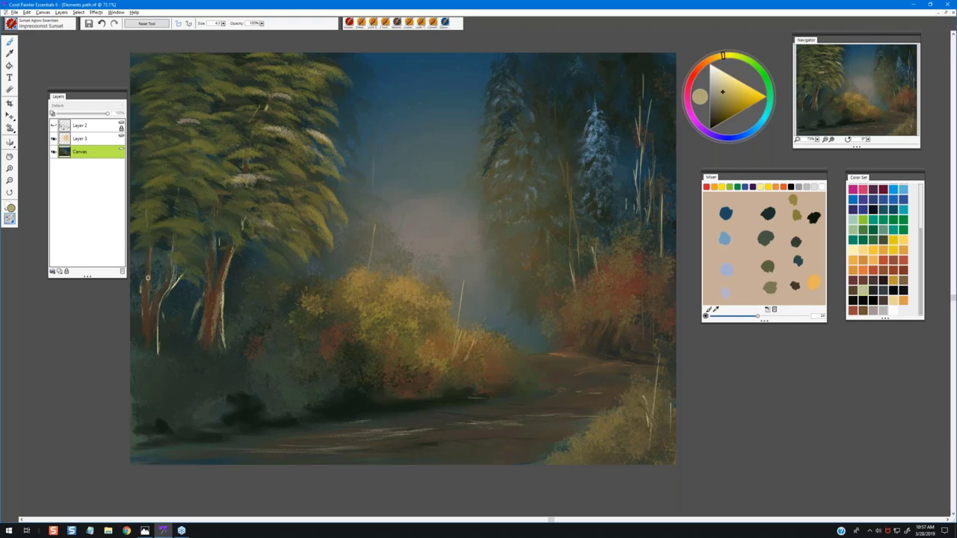
# Sample a dark green and paint shadow strokes along the larger trunk, finishing with the Impressionist Sunset brush
pyautogui.keyDown('alt'); pyautogui.click(170, 343); pyautogui.keyUp('alt')
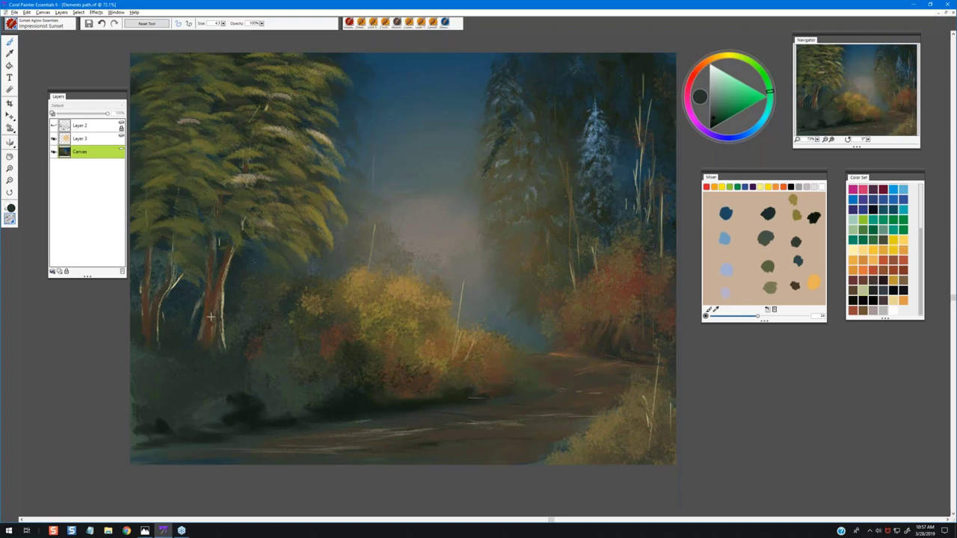
pyautogui.moveTo(217, 340); pyautogui.dragTo(222, 281)
pyautogui.click(349, 23)
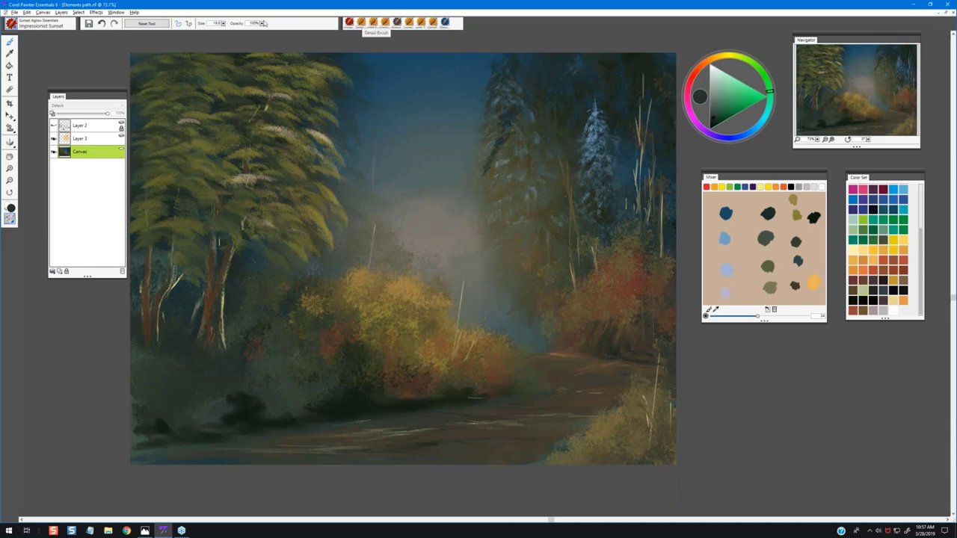
# Switch to the Sunset Foliage brush, sample a dark brown, and dab faint foliage around the bases of the fir trunks
pyautogui.click(13, 26)
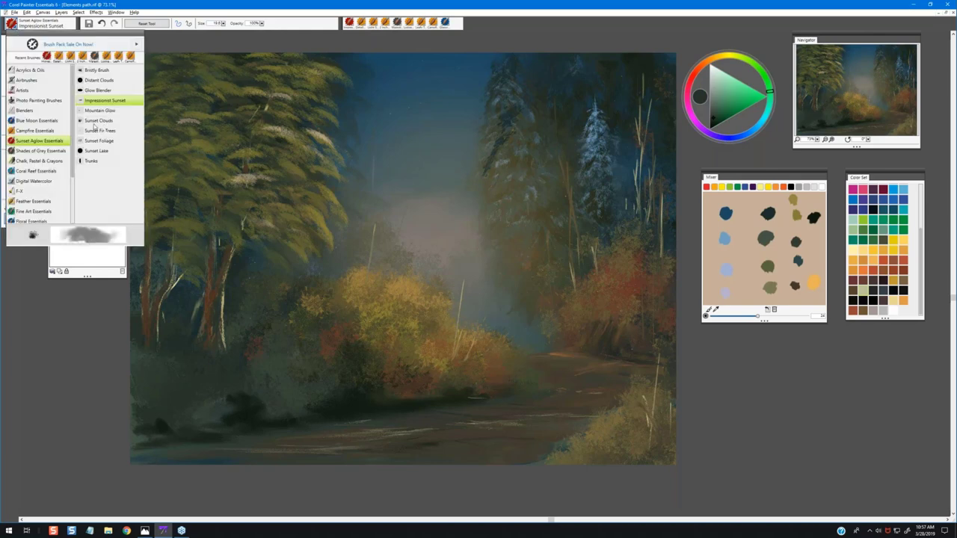
pyautogui.click(98, 141)
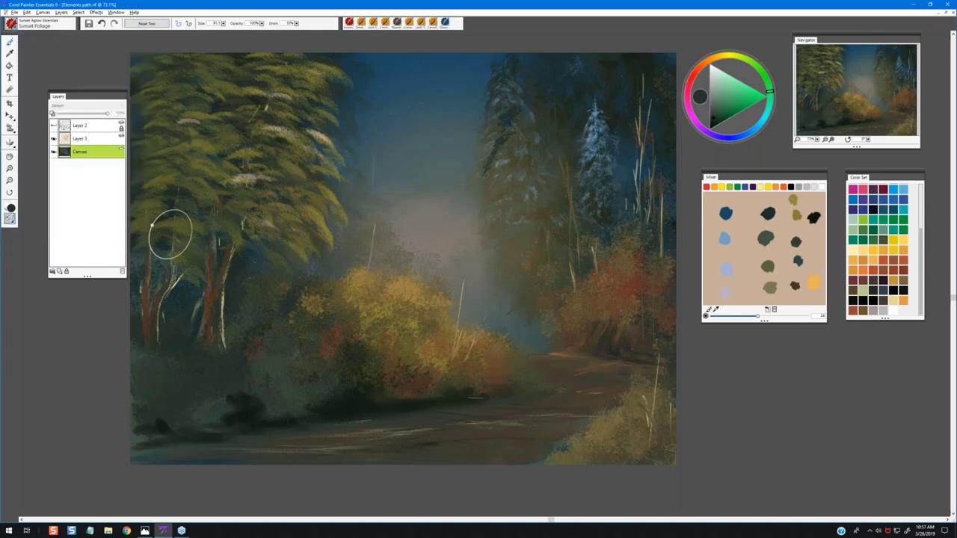
pyautogui.keyDown('alt'); pyautogui.click(304, 364); pyautogui.keyUp('alt')
pyautogui.keyDown('alt'); pyautogui.click(177, 363); pyautogui.keyUp('alt')
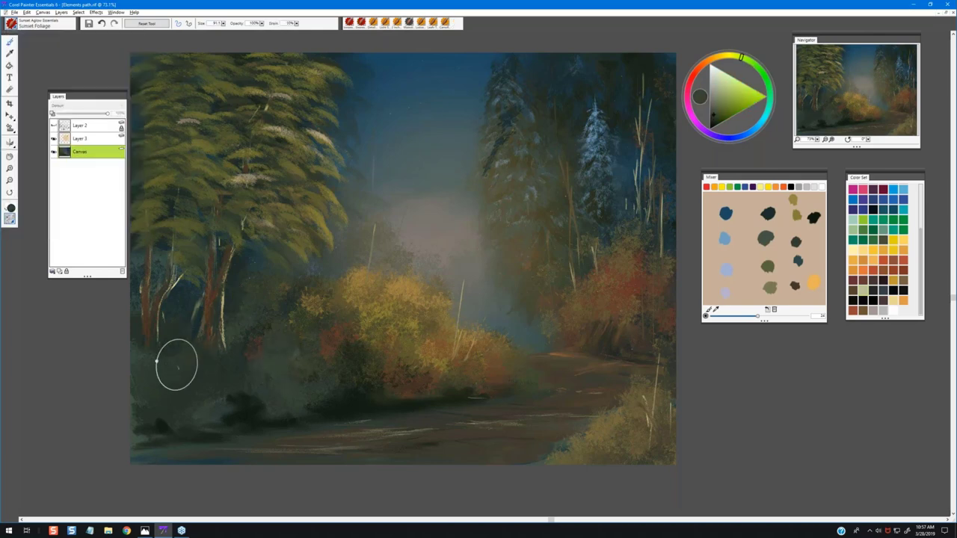
pyautogui.keyDown('alt'); pyautogui.click(179, 332); pyautogui.keyUp('alt')
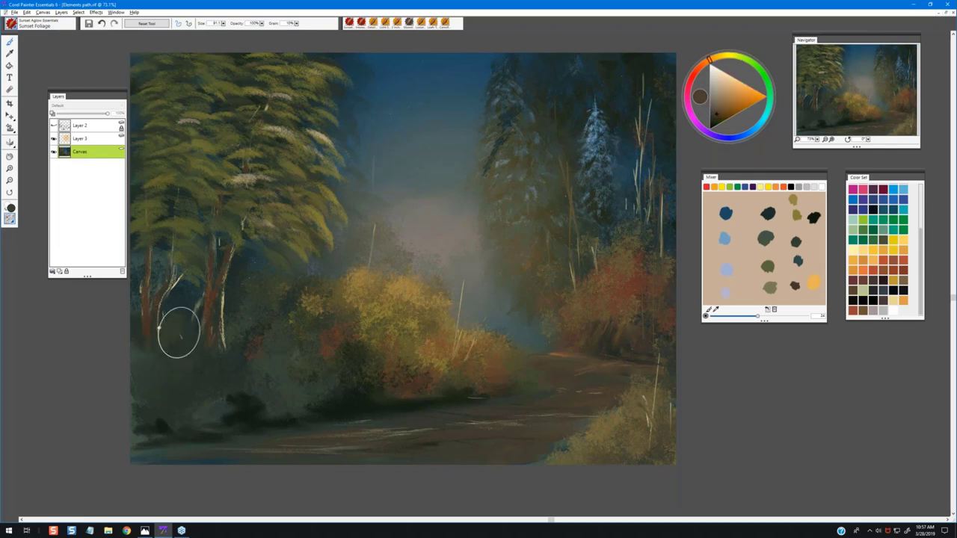
pyautogui.moveTo(178, 333)
pyautogui.mouseDown()
pyautogui.moveTo(238, 346)
pyautogui.moveTo(237, 318)
pyautogui.moveTo(287, 336)
pyautogui.mouseUp()
# Sample a golden brown from the yellow bush and dab autumn foliage over the dark bushes below the firs
pyautogui.keyDown('alt'); pyautogui.click(309, 305); pyautogui.keyUp('alt')
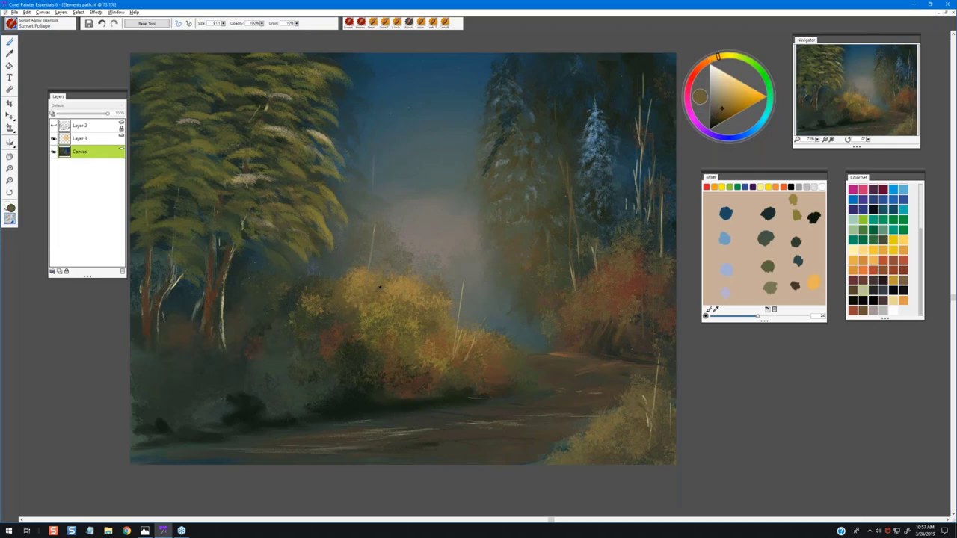
pyautogui.moveTo(227, 338)
pyautogui.mouseDown()
pyautogui.moveTo(235, 368)
pyautogui.moveTo(262, 375)
pyautogui.moveTo(277, 344)
pyautogui.moveTo(252, 356)
pyautogui.moveTo(246, 337)
pyautogui.moveTo(319, 366)
pyautogui.moveTo(346, 343)
pyautogui.mouseUp()
pyautogui.moveTo(174, 352)
pyautogui.mouseDown()
pyautogui.moveTo(143, 348)
pyautogui.moveTo(187, 344)
pyautogui.moveTo(190, 352)
pyautogui.mouseUp()
pyautogui.moveTo(212, 391)
pyautogui.mouseDown()
pyautogui.moveTo(296, 400)
pyautogui.moveTo(271, 378)
pyautogui.moveTo(257, 332)
pyautogui.moveTo(287, 352)
pyautogui.moveTo(304, 382)
pyautogui.moveTo(315, 337)
pyautogui.moveTo(329, 369)
pyautogui.moveTo(405, 357)
pyautogui.moveTo(331, 358)
pyautogui.mouseUp()
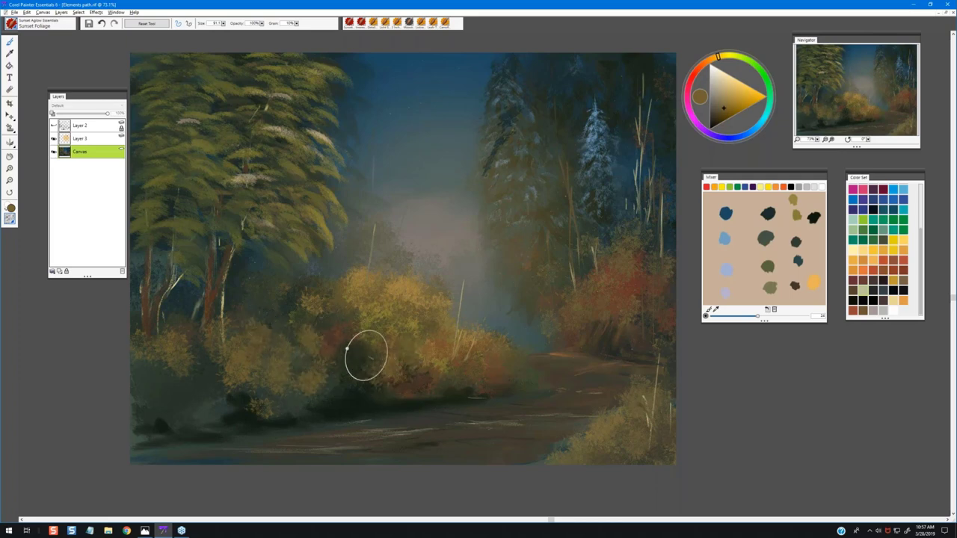
# Sample dark greens and golden tones to break up the new bushes with shadows and smaller leaf clusters
pyautogui.keyDown('alt'); pyautogui.click(205, 382); pyautogui.keyUp('alt')
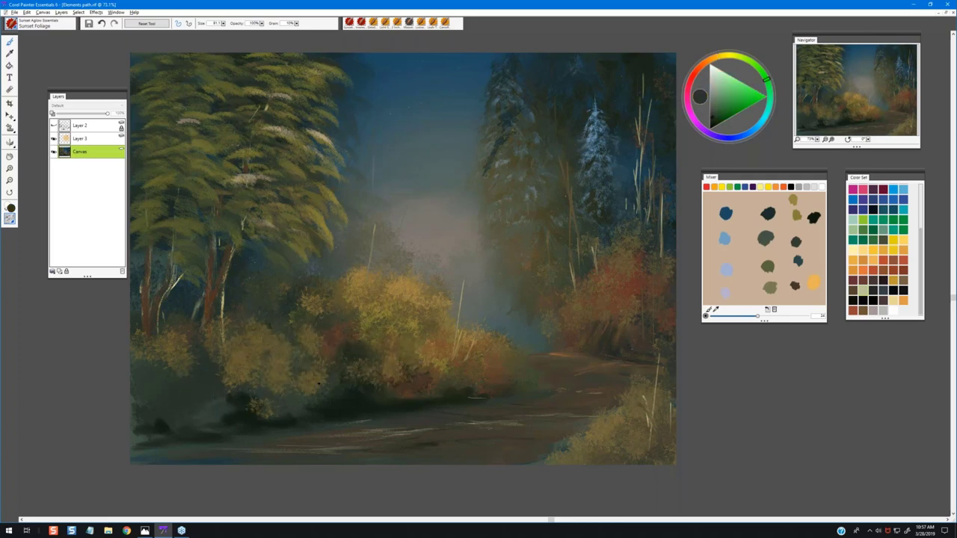
pyautogui.keyDown('alt'); pyautogui.click(171, 404); pyautogui.keyUp('alt')
pyautogui.moveTo(180, 403)
pyautogui.mouseDown()
pyautogui.moveTo(157, 379)
pyautogui.moveTo(182, 367)
pyautogui.moveTo(192, 378)
pyautogui.moveTo(228, 377)
pyautogui.moveTo(224, 394)
pyautogui.moveTo(196, 360)
pyautogui.moveTo(173, 382)
pyautogui.moveTo(172, 360)
pyautogui.moveTo(148, 362)
pyautogui.moveTo(263, 368)
pyautogui.moveTo(262, 396)
pyautogui.moveTo(289, 395)
pyautogui.moveTo(289, 410)
pyautogui.moveTo(305, 403)
pyautogui.moveTo(280, 381)
pyautogui.moveTo(395, 382)
pyautogui.moveTo(398, 392)
pyautogui.moveTo(310, 375)
pyautogui.moveTo(239, 410)
pyautogui.moveTo(159, 404)
pyautogui.moveTo(305, 389)
pyautogui.moveTo(321, 360)
pyautogui.moveTo(238, 366)
pyautogui.mouseUp()
pyautogui.keyDown('alt'); pyautogui.click(215, 373); pyautogui.keyUp('alt')
pyautogui.moveTo(193, 391)
pyautogui.mouseDown()
pyautogui.moveTo(249, 389)
pyautogui.moveTo(222, 400)
pyautogui.moveTo(185, 379)
pyautogui.moveTo(195, 403)
pyautogui.moveTo(237, 397)
pyautogui.moveTo(267, 408)
pyautogui.moveTo(299, 379)
pyautogui.moveTo(288, 361)
pyautogui.moveTo(351, 355)
pyautogui.moveTo(326, 348)
pyautogui.moveTo(402, 364)
pyautogui.moveTo(320, 346)
pyautogui.moveTo(271, 353)
pyautogui.moveTo(265, 360)
pyautogui.moveTo(284, 370)
pyautogui.moveTo(314, 351)
pyautogui.moveTo(284, 388)
pyautogui.moveTo(275, 379)
pyautogui.moveTo(305, 386)
pyautogui.mouseUp()
pyautogui.keyDown('alt'); pyautogui.click(182, 398); pyautogui.keyUp('alt')
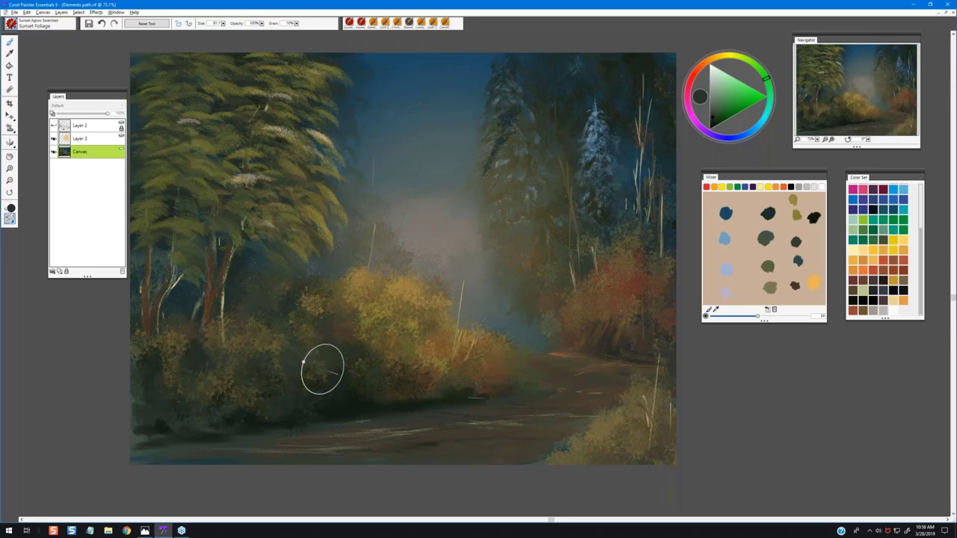
# Sample dark tones and dab shadow foliage between the new bushes and the yellow bush
pyautogui.keyDown('alt'); pyautogui.click(322, 369); pyautogui.keyUp('alt')
pyautogui.click(287, 359)
pyautogui.keyDown('alt'); pyautogui.click(323, 353); pyautogui.keyUp('alt')
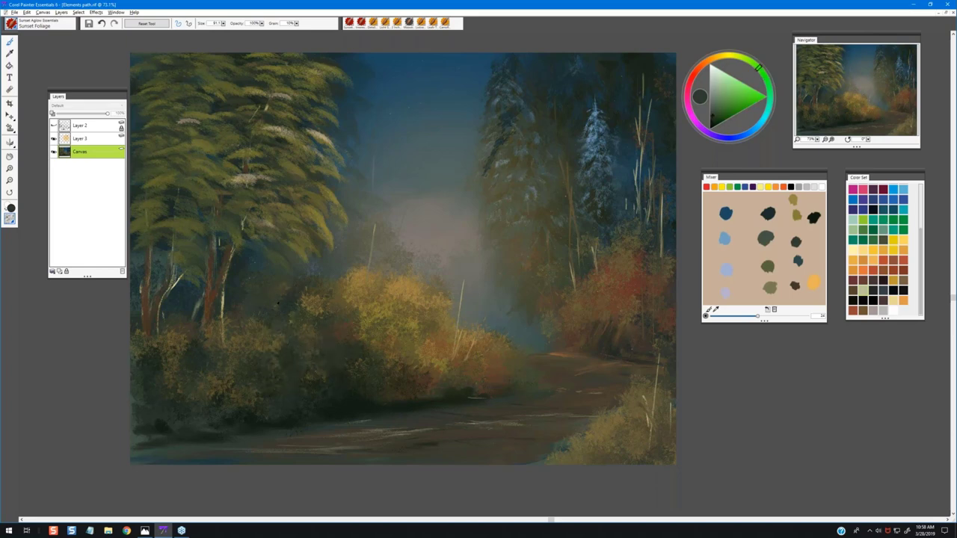
# Sample dark green, teal and olive tones to blend the background foliage between the larger trunk and the yellow bush
pyautogui.keyDown('alt'); pyautogui.click(237, 302); pyautogui.keyUp('alt')
pyautogui.keyDown('alt'); pyautogui.click(239, 299); pyautogui.keyUp('alt')
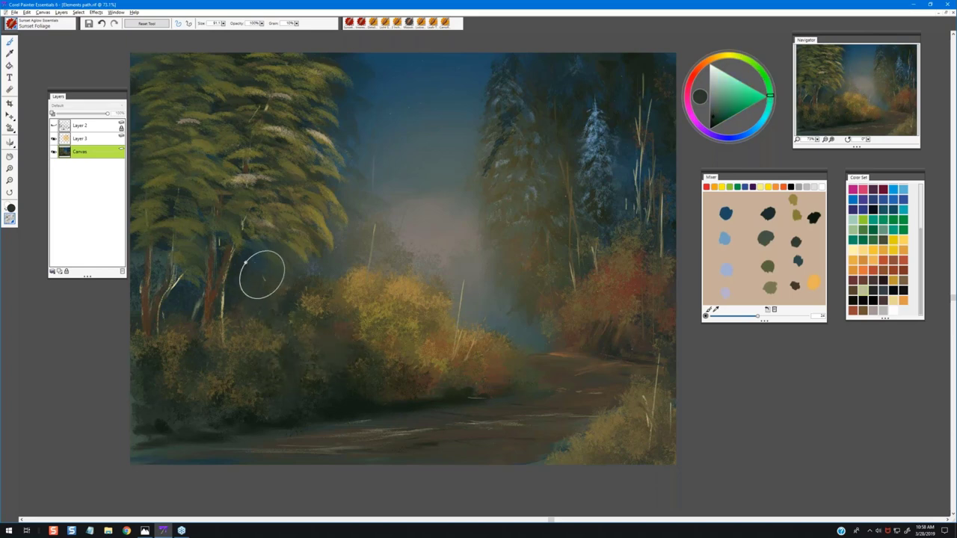
pyautogui.keyDown('alt'); pyautogui.click(254, 279); pyautogui.keyUp('alt')
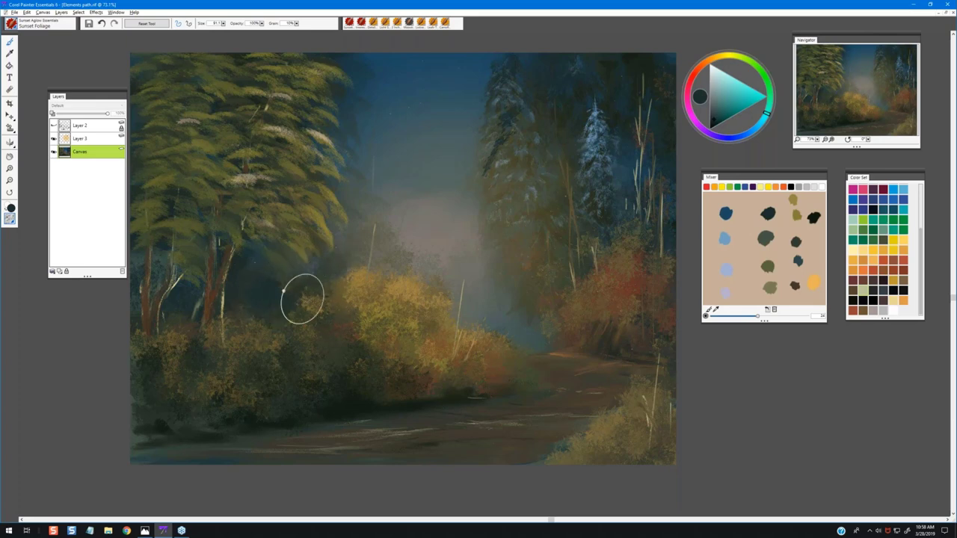
pyautogui.keyDown('alt'); pyautogui.click(308, 275); pyautogui.keyUp('alt')
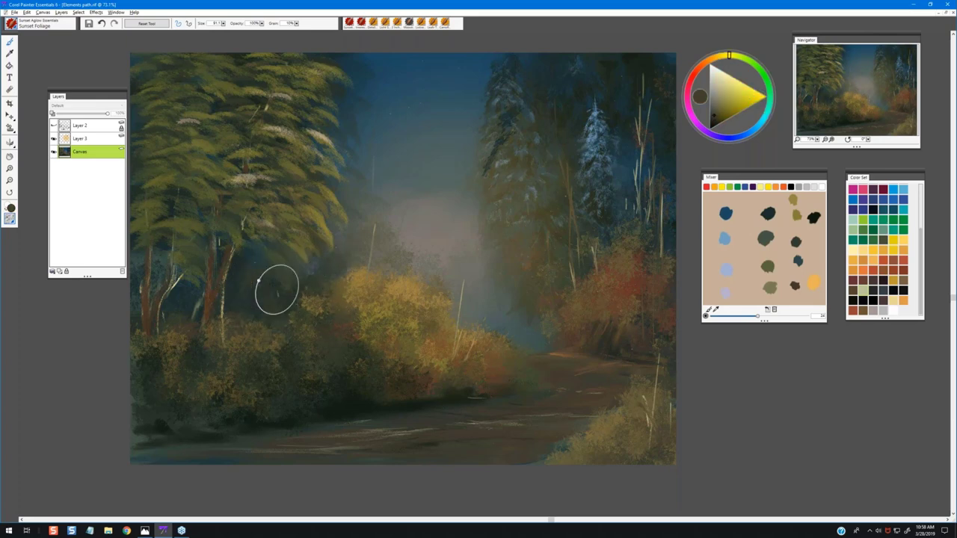
pyautogui.keyDown('alt'); pyautogui.click(254, 248); pyautogui.keyUp('alt')
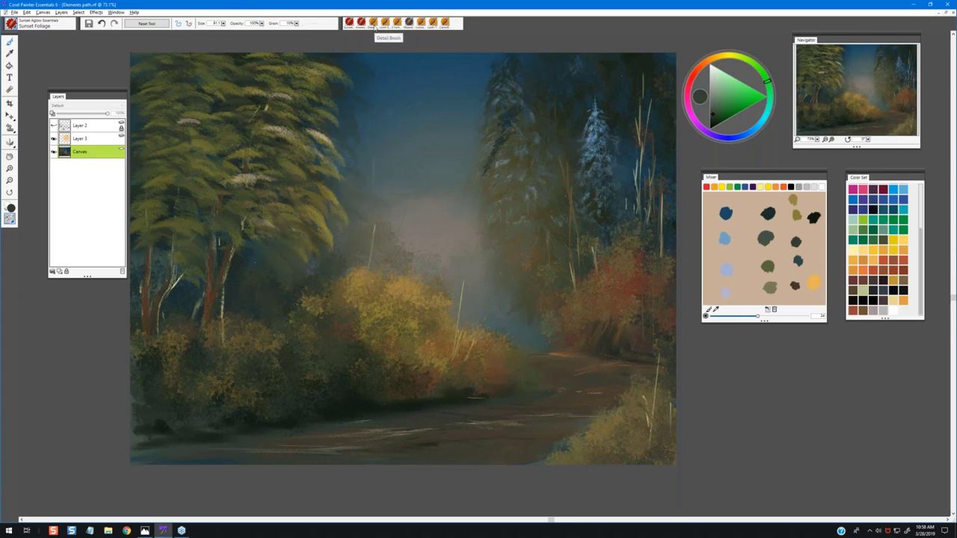
pyautogui.click(11, 23)
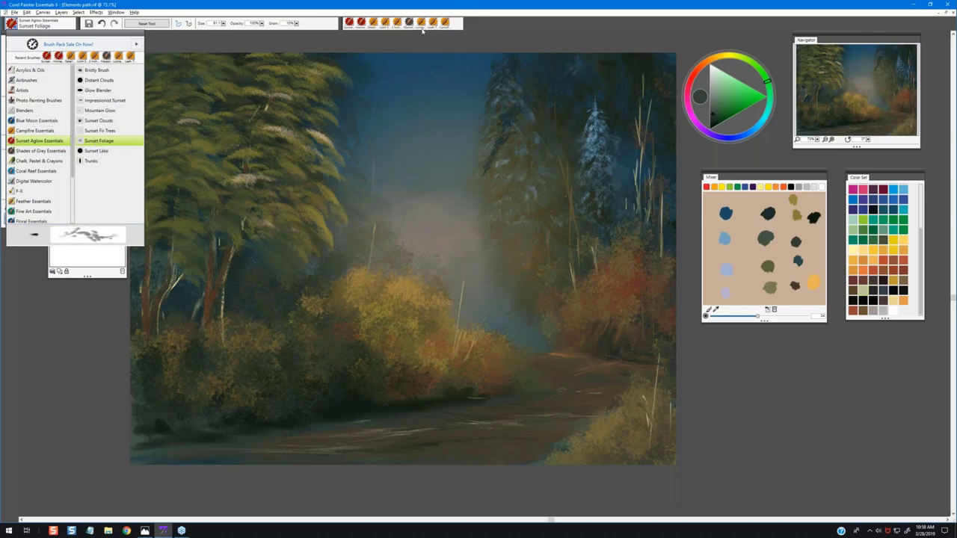
pyautogui.click(345, 43)
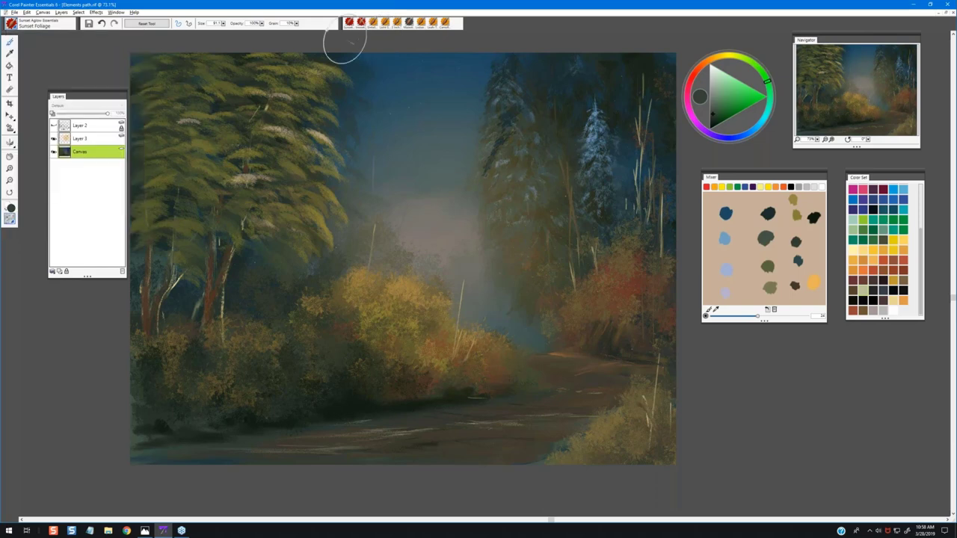
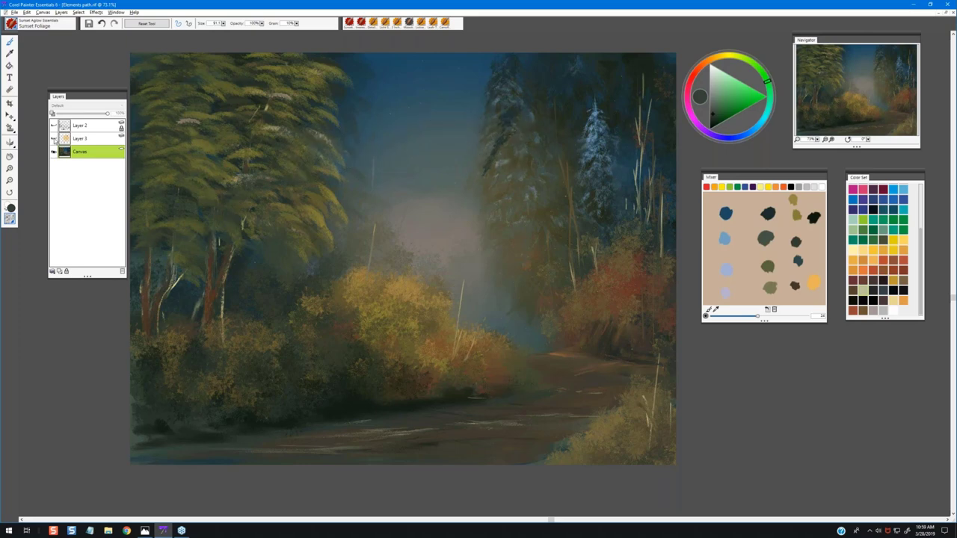
# Hide Layer 3 and switch to the Impressionist Sunset brush with a size of about 73
pyautogui.click(53, 138)
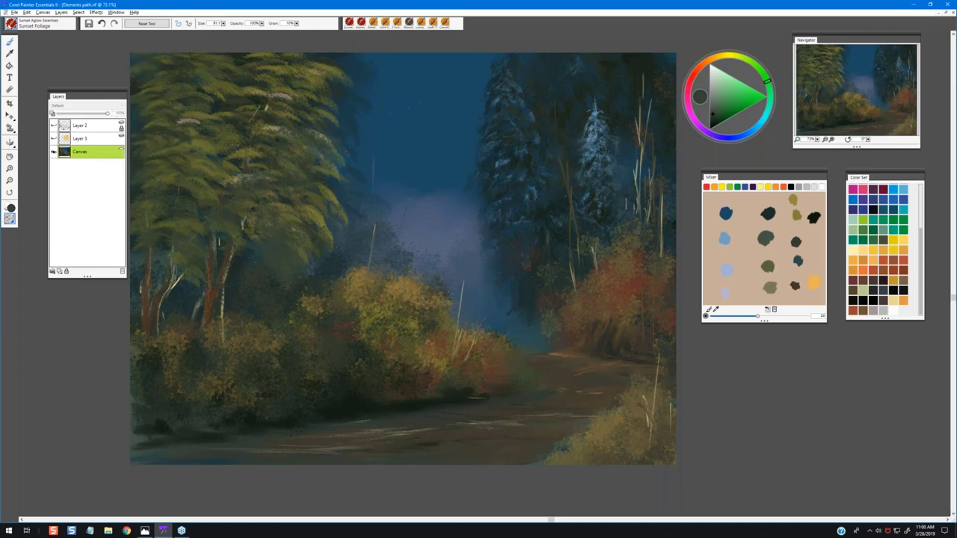
pyautogui.click(10, 23)
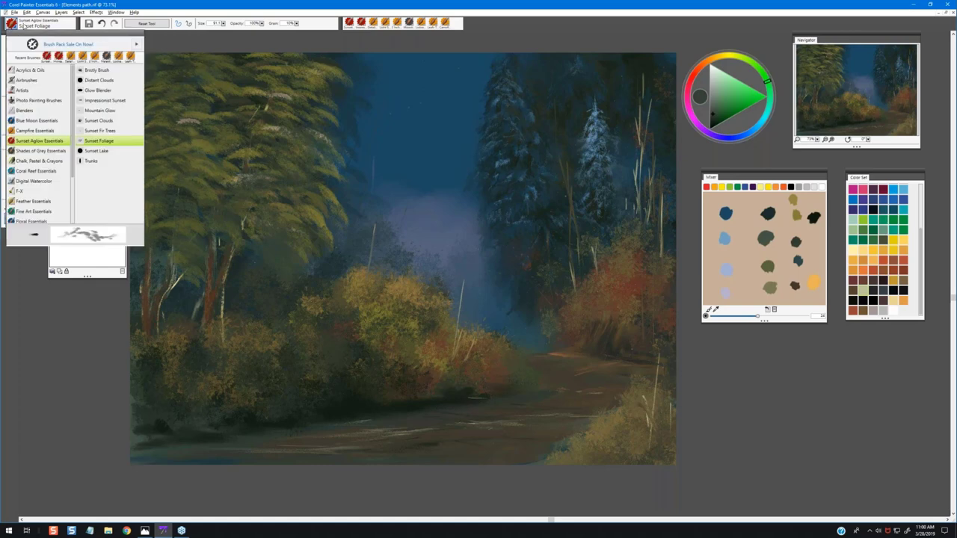
pyautogui.click(100, 102)
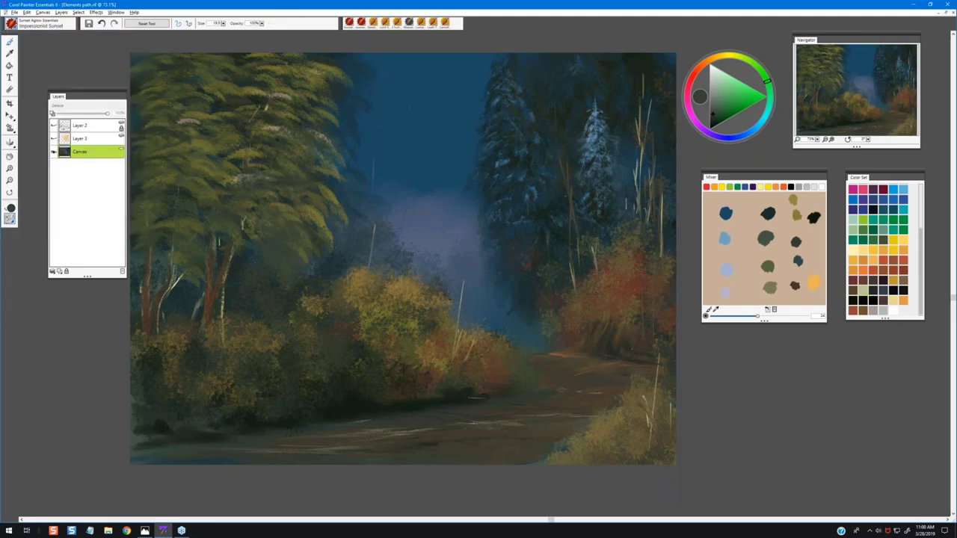
pyautogui.moveTo(292, 223); pyautogui.dragTo(313, 223)
# Sample olive tones from the large fir and paint fuller foliage over its lower branches
pyautogui.keyDown('alt'); pyautogui.click(281, 222); pyautogui.keyUp('alt')
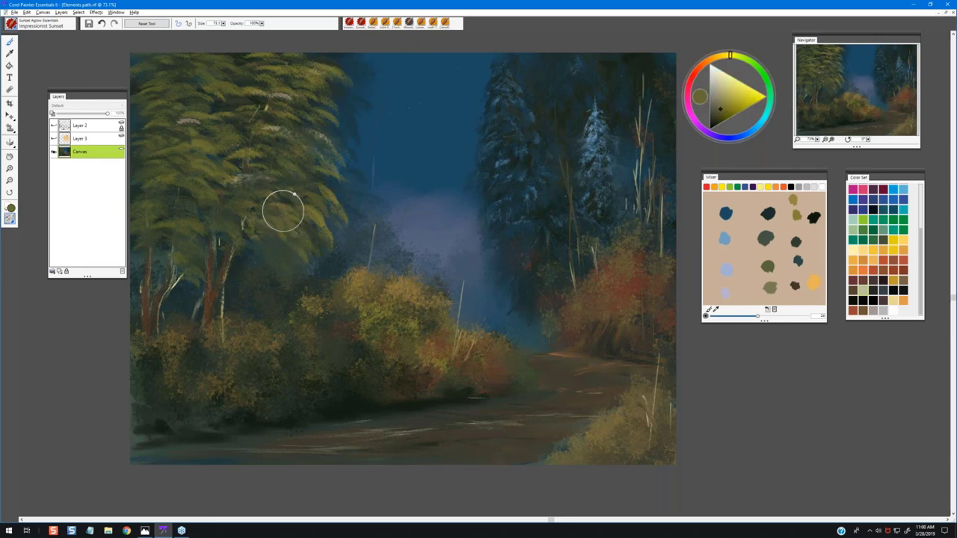
pyautogui.keyDown('alt'); pyautogui.click(302, 214); pyautogui.keyUp('alt')
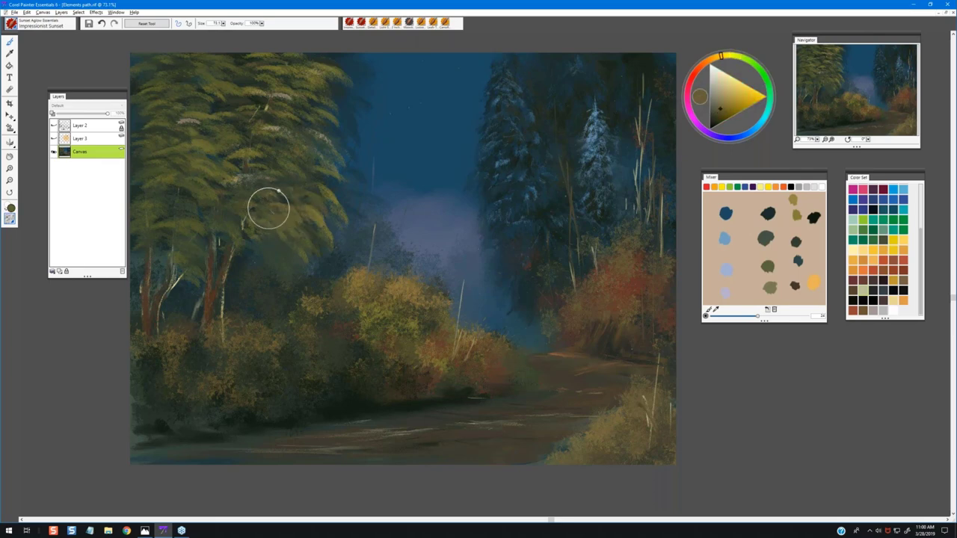
pyautogui.keyDown('alt'); pyautogui.click(312, 212); pyautogui.keyUp('alt')
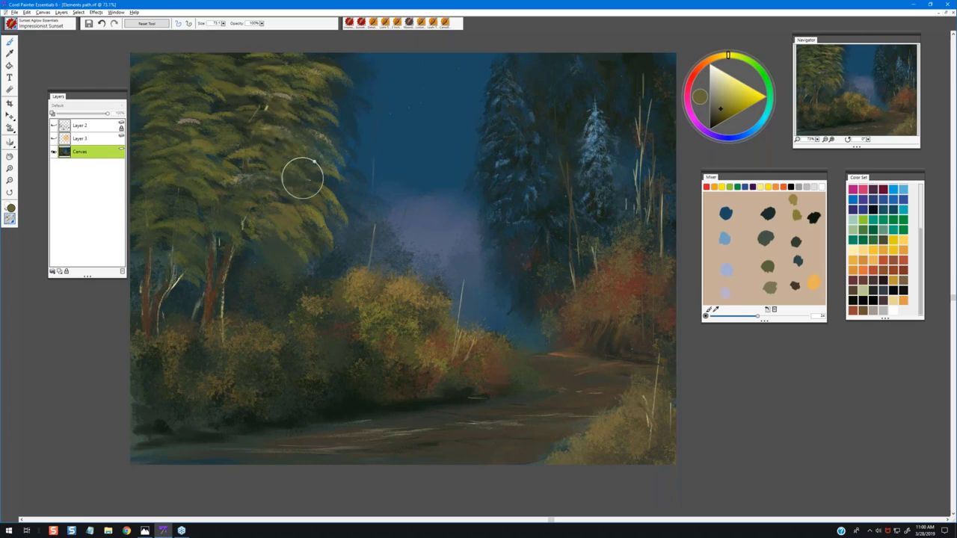
pyautogui.keyDown('alt'); pyautogui.click(320, 231); pyautogui.keyUp('alt')
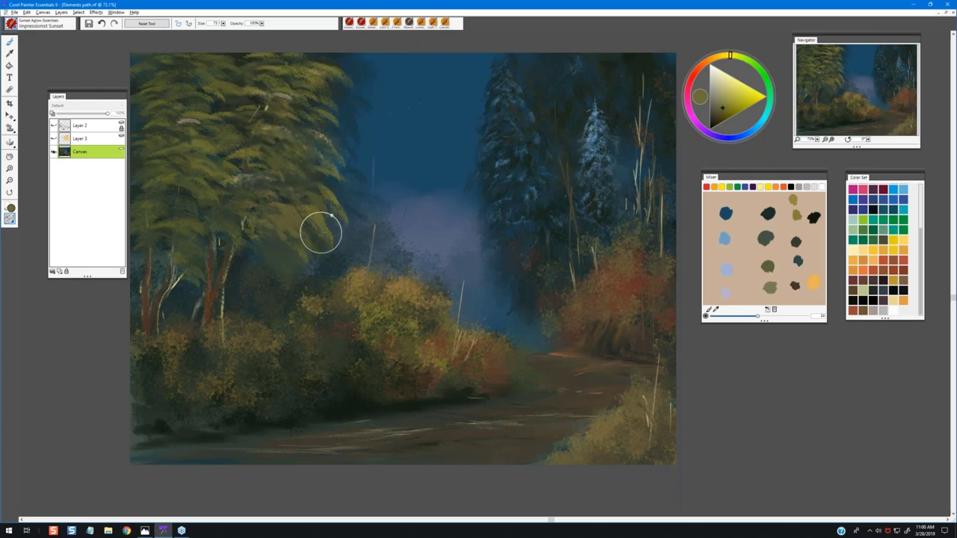
# Pick a brighter yellow-green, reduce the brush to about 29, and paint highlights into the large fir, adding sampled dark and olive greens
pyautogui.click(735, 97)
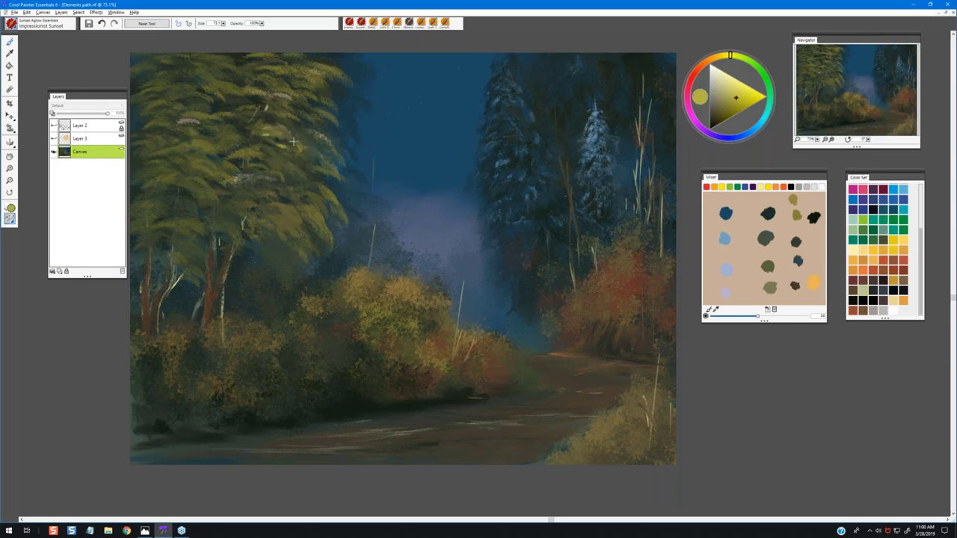
pyautogui.moveTo(293, 141); pyautogui.dragTo(296, 134)
pyautogui.keyDown('alt'); pyautogui.click(278, 143); pyautogui.keyUp('alt')
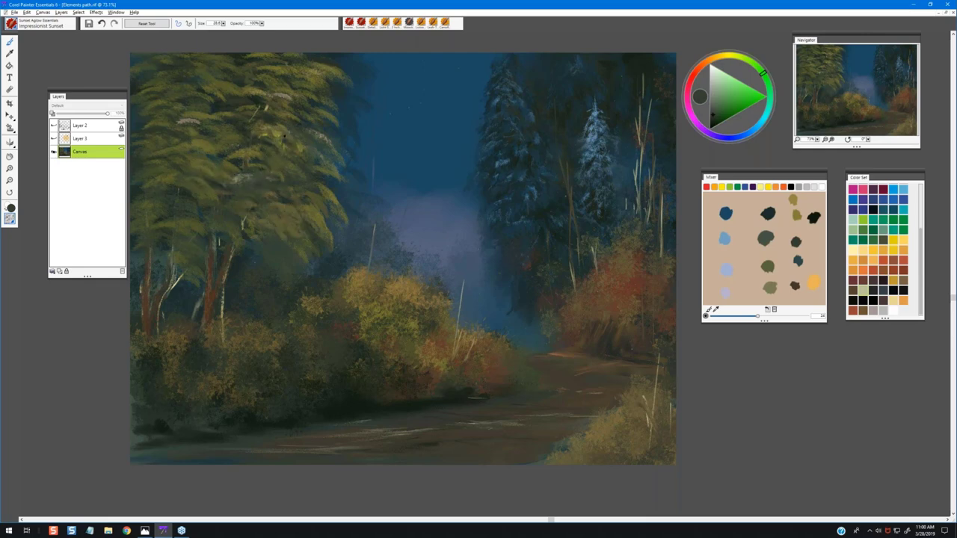
pyautogui.keyDown('alt'); pyautogui.click(284, 135); pyautogui.keyUp('alt')
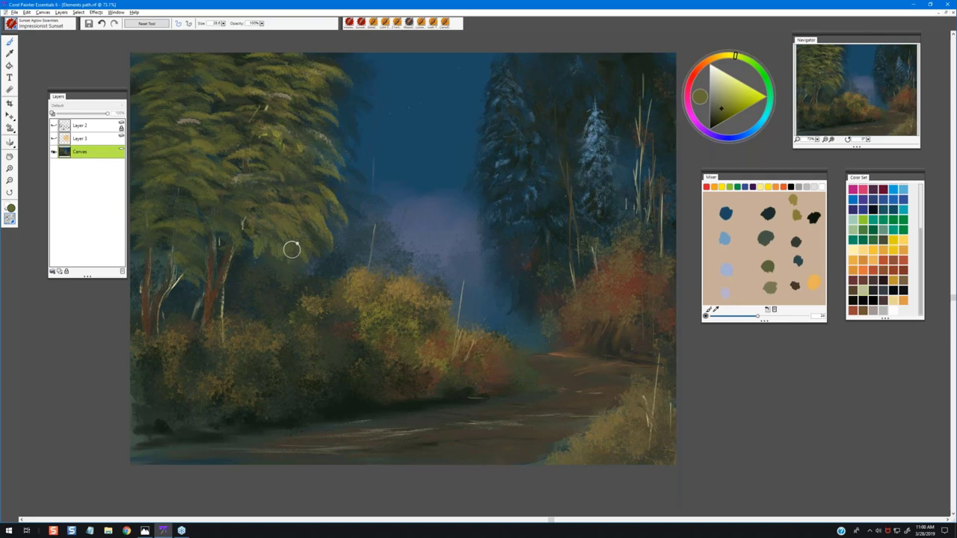
# Sample dark teal and blue tones and paint shadow gaps into the lower branches of the large fir
pyautogui.keyDown('alt'); pyautogui.click(307, 225); pyautogui.keyUp('alt')
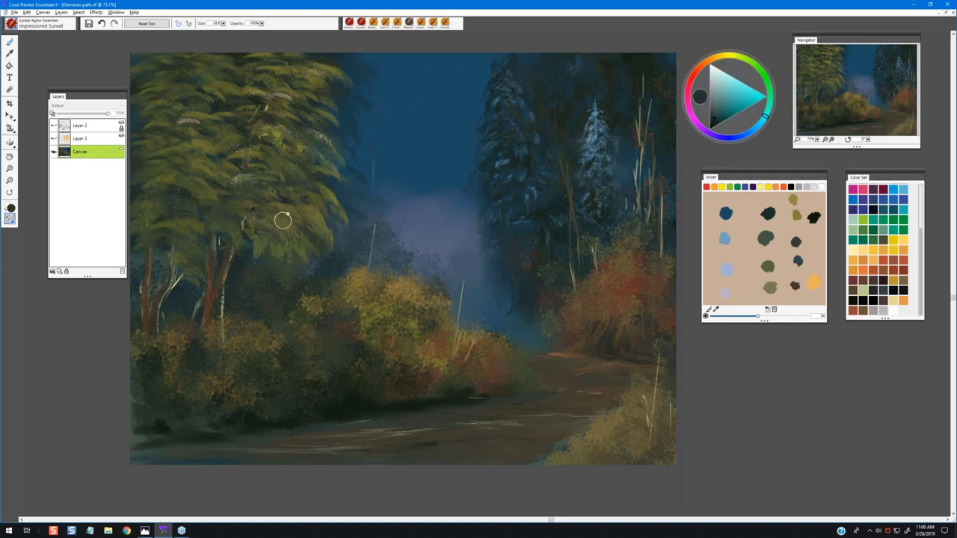
pyautogui.keyDown('alt'); pyautogui.click(315, 230); pyautogui.keyUp('alt')
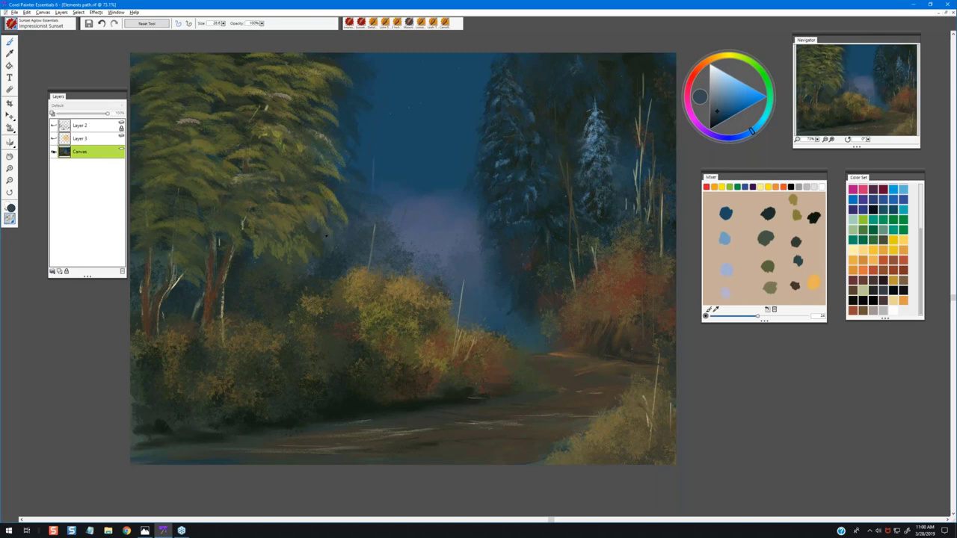
pyautogui.keyDown('alt'); pyautogui.click(326, 236); pyautogui.keyUp('alt')
pyautogui.keyDown('alt'); pyautogui.click(324, 232); pyautogui.keyUp('alt')
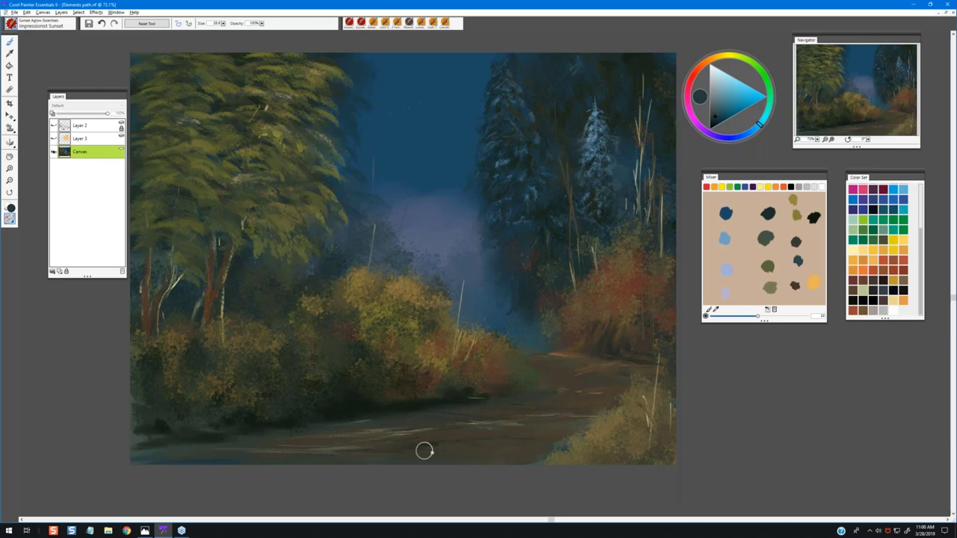
# Switch to the Beach Grasses brush from the Blue Moon Essentials category
pyautogui.click(12, 24)
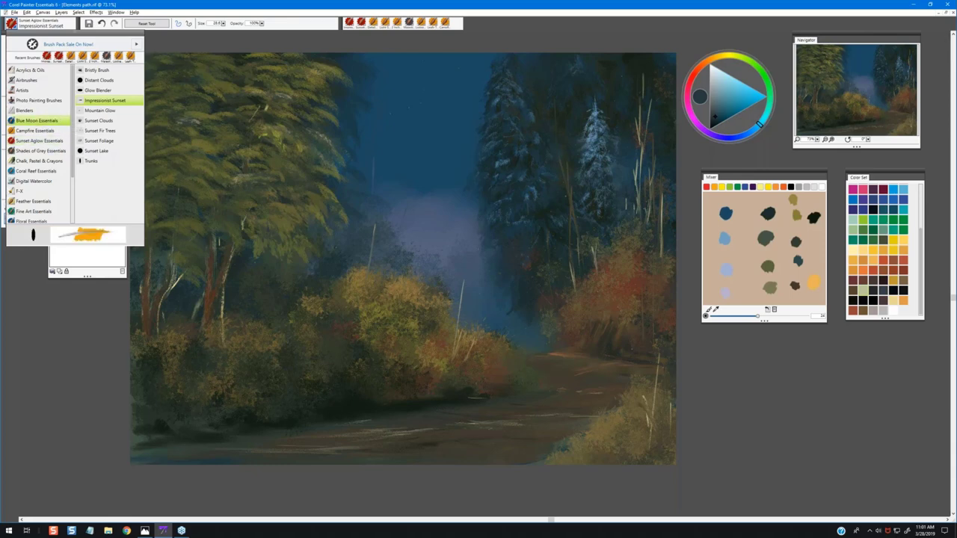
pyautogui.click(35, 121)
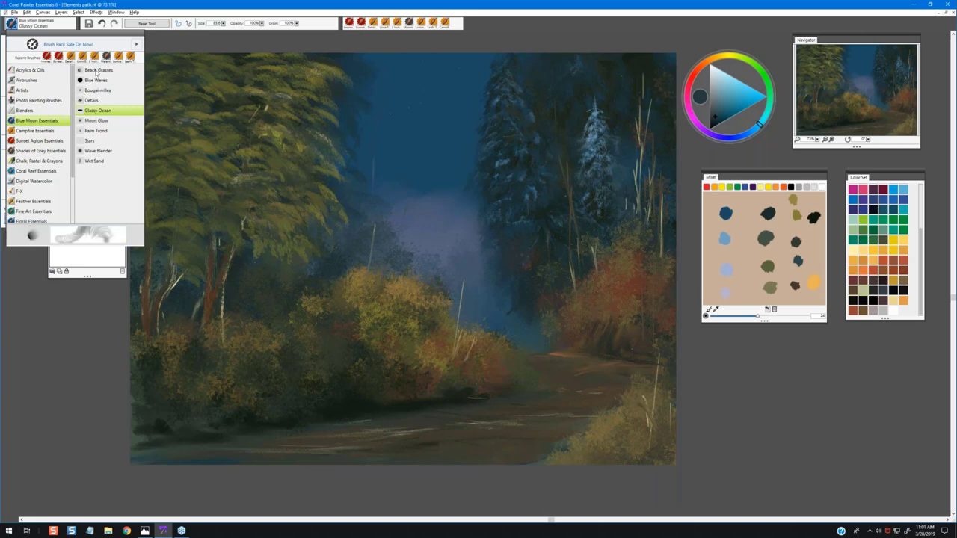
pyautogui.click(100, 73)
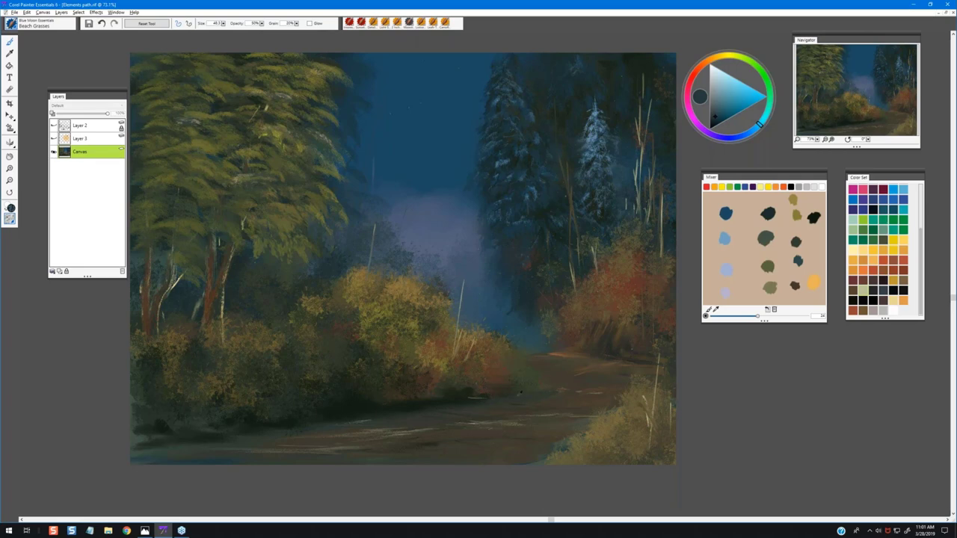
# Pick a golden yellow and try test strokes of grass across the path below the red bush, undoing each one
pyautogui.keyDown('alt'); pyautogui.click(623, 416); pyautogui.keyUp('alt')
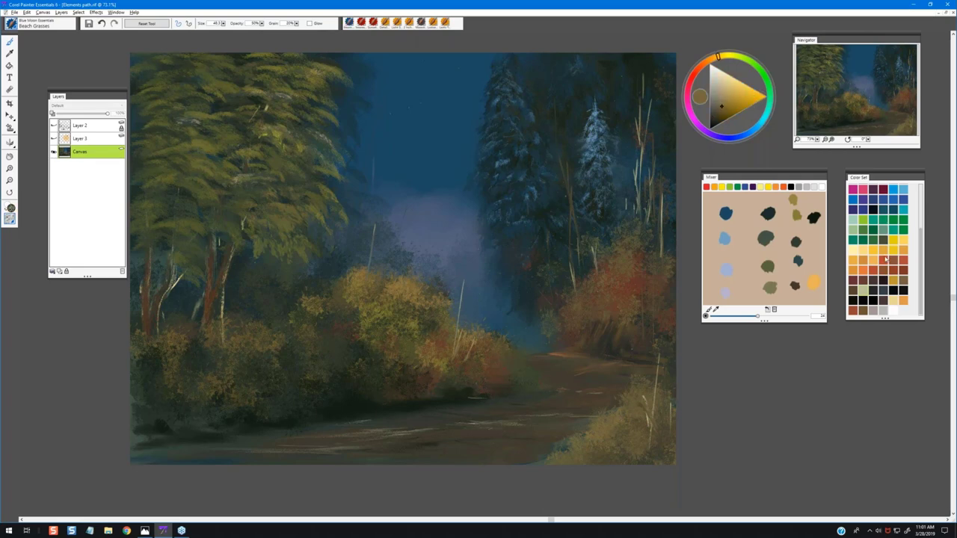
pyautogui.click(873, 252)
pyautogui.moveTo(574, 383)
pyautogui.mouseDown()
pyautogui.moveTo(595, 371)
pyautogui.moveTo(576, 379)
pyautogui.moveTo(591, 387)
pyautogui.moveTo(567, 382)
pyautogui.moveTo(567, 368)
pyautogui.moveTo(569, 393)
pyautogui.mouseUp()
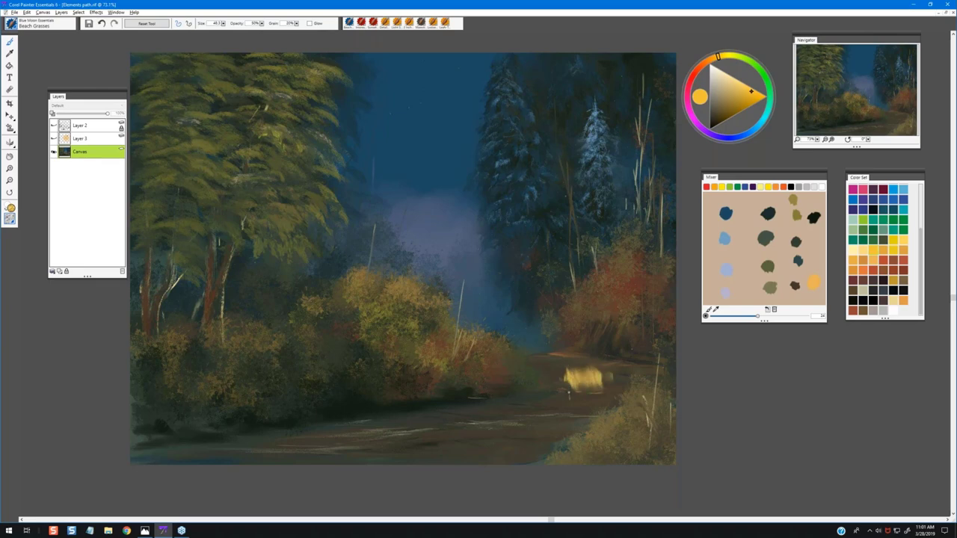
pyautogui.hotkey('ctrl', 'z')
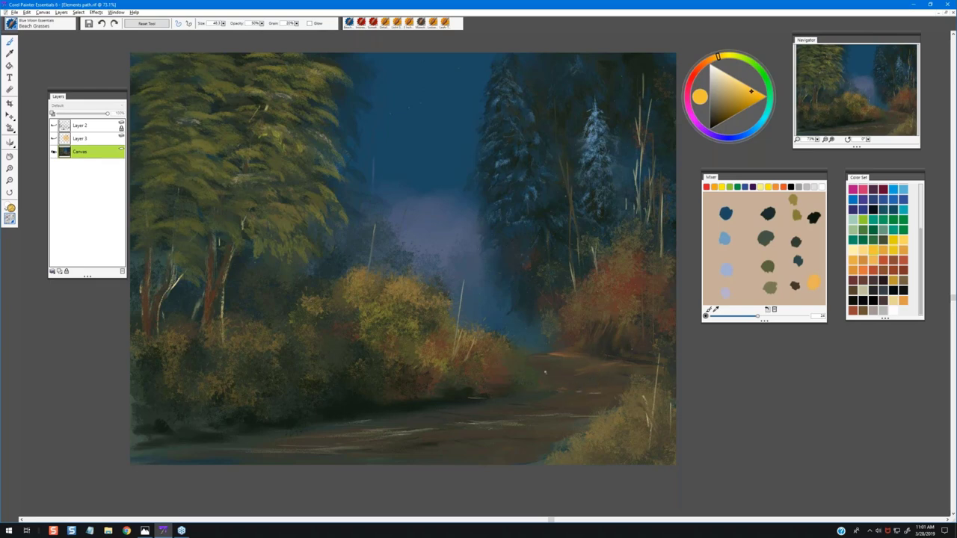
pyautogui.moveTo(530, 360); pyautogui.dragTo(656, 363)
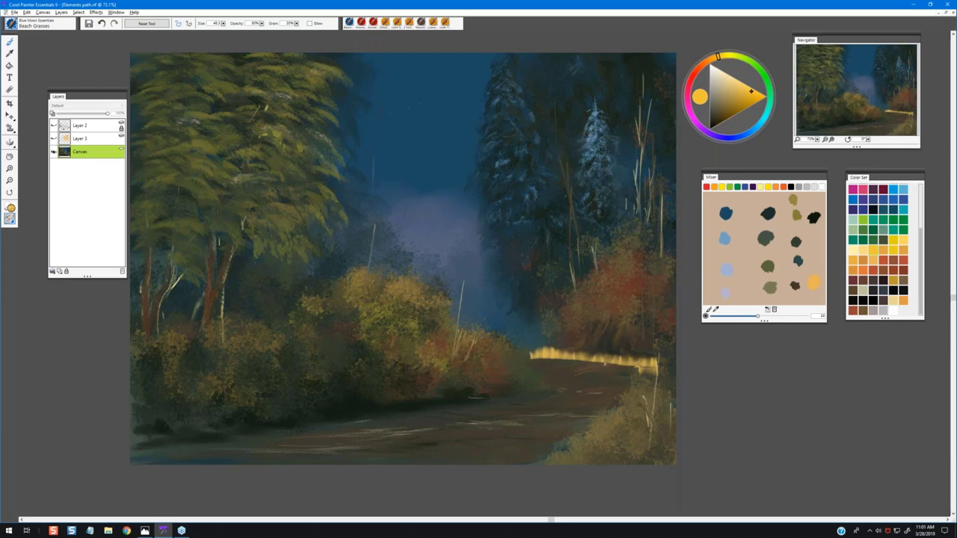
pyautogui.hotkey('ctrl', 'z')
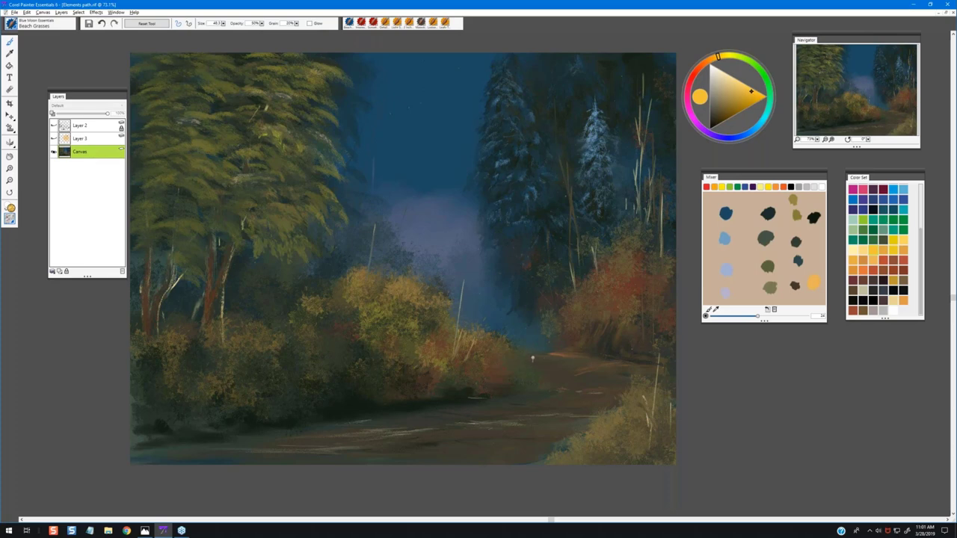
pyautogui.moveTo(532, 358)
pyautogui.mouseDown()
pyautogui.moveTo(665, 353)
pyautogui.moveTo(658, 347)
pyautogui.moveTo(655, 381)
pyautogui.moveTo(561, 362)
pyautogui.moveTo(534, 369)
pyautogui.mouseUp()
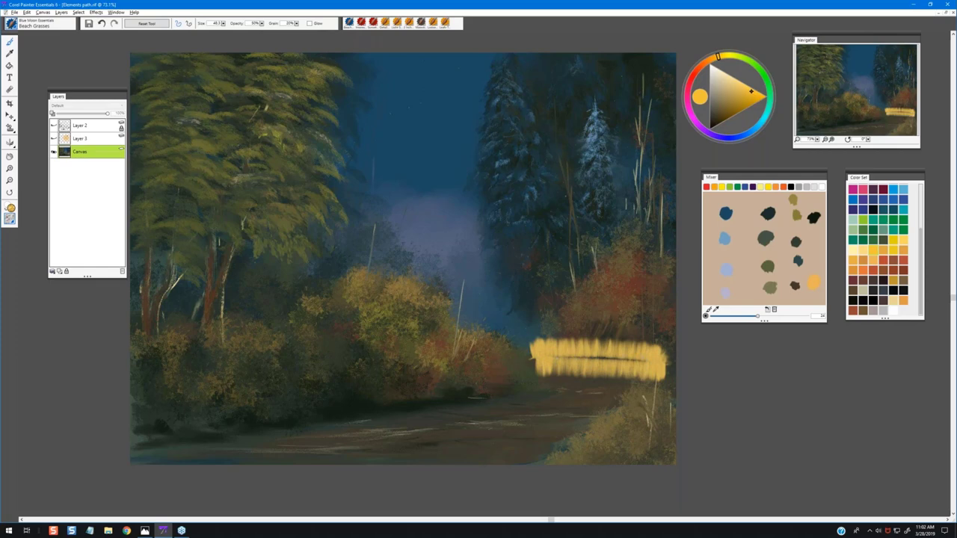
pyautogui.hotkey('ctrl', 'z')
pyautogui.hotkey('ctrl', 'z')
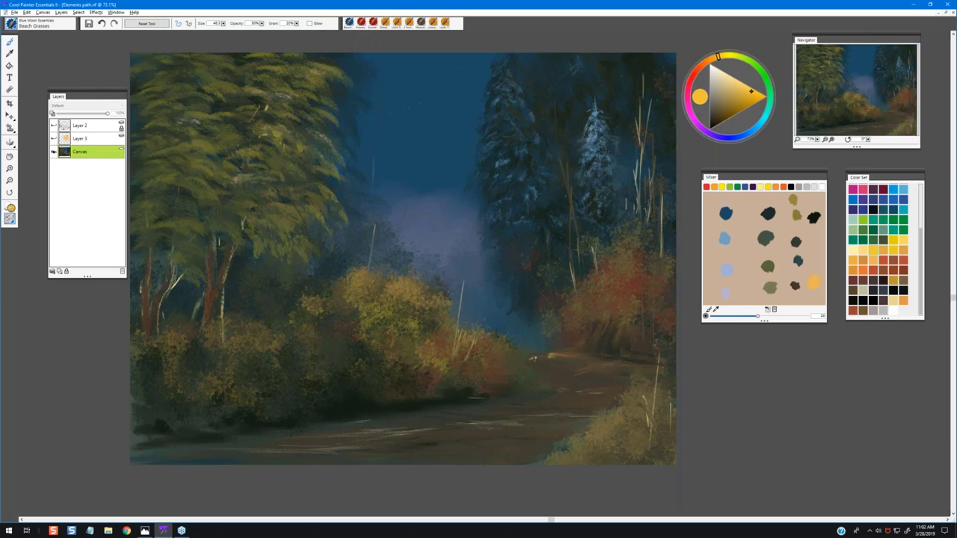
# Try painting soft golden grass along the path's far edge beneath the red bush and faint strokes across the middle of the path
pyautogui.moveTo(547, 359)
pyautogui.mouseDown()
pyautogui.moveTo(646, 357)
pyautogui.moveTo(669, 368)
pyautogui.mouseUp()
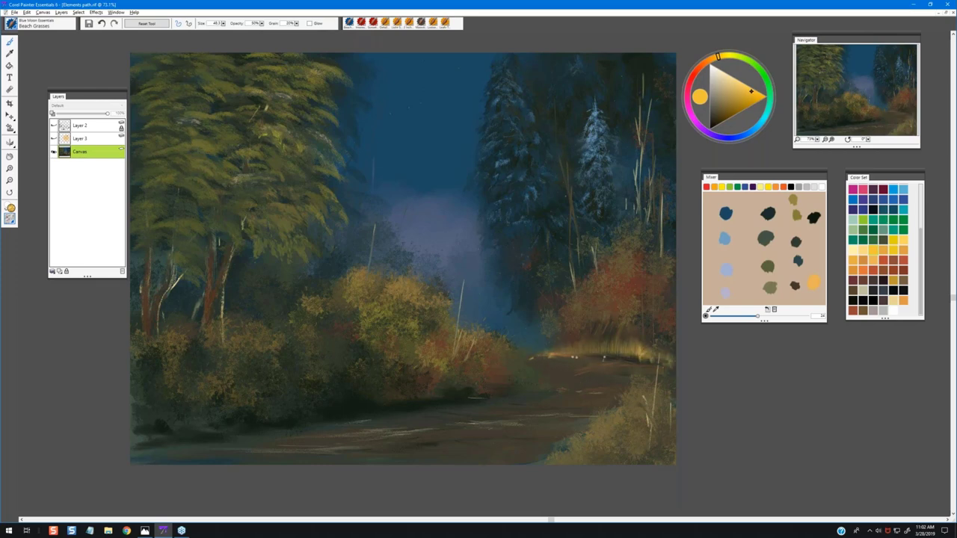
pyautogui.moveTo(579, 360); pyautogui.dragTo(669, 364)
pyautogui.moveTo(607, 366); pyautogui.dragTo(631, 371)
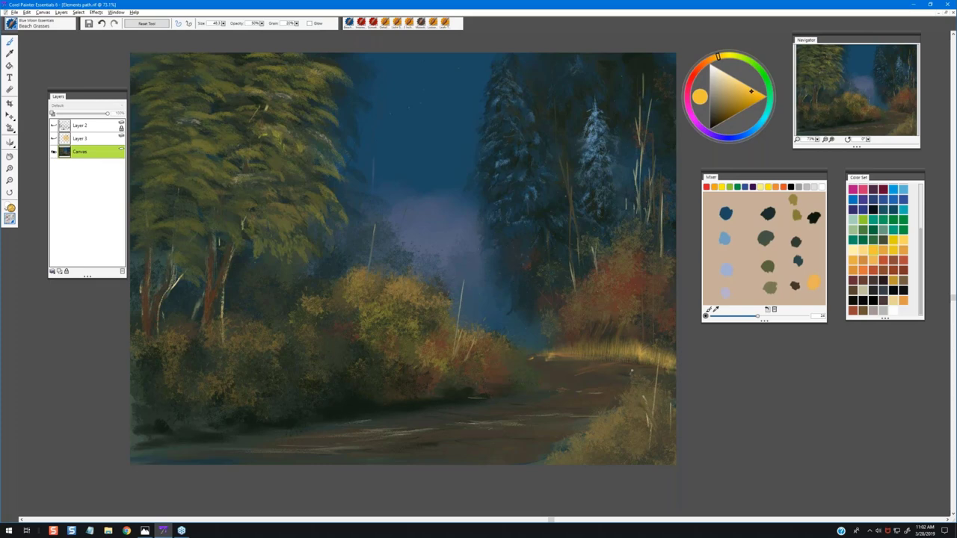
pyautogui.moveTo(586, 344); pyautogui.dragTo(657, 345)
pyautogui.moveTo(556, 349)
pyautogui.mouseDown()
pyautogui.moveTo(607, 343)
pyautogui.moveTo(558, 355)
pyautogui.moveTo(673, 361)
pyautogui.mouseUp()
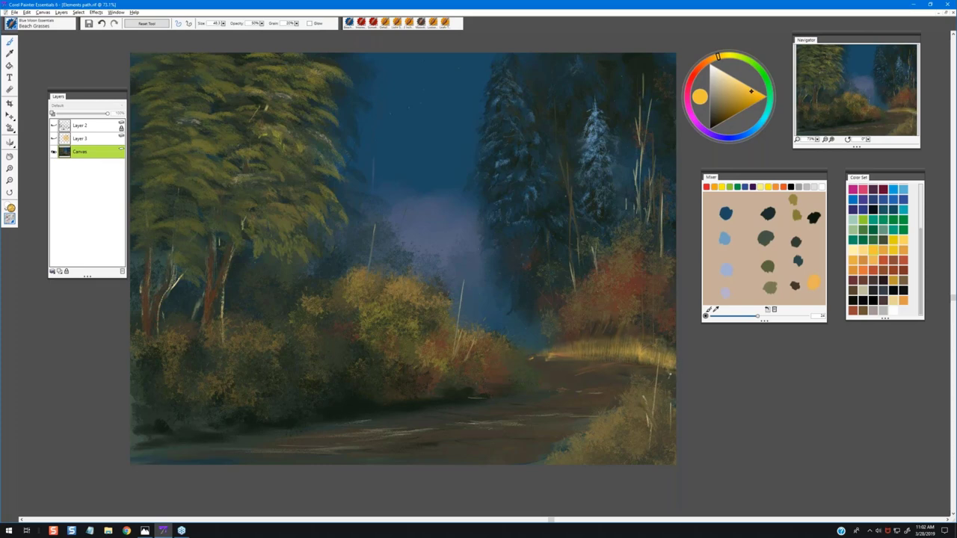
pyautogui.moveTo(541, 399)
pyautogui.mouseDown()
pyautogui.moveTo(389, 408)
pyautogui.moveTo(541, 397)
pyautogui.moveTo(392, 420)
pyautogui.moveTo(559, 398)
pyautogui.moveTo(441, 421)
pyautogui.mouseUp()
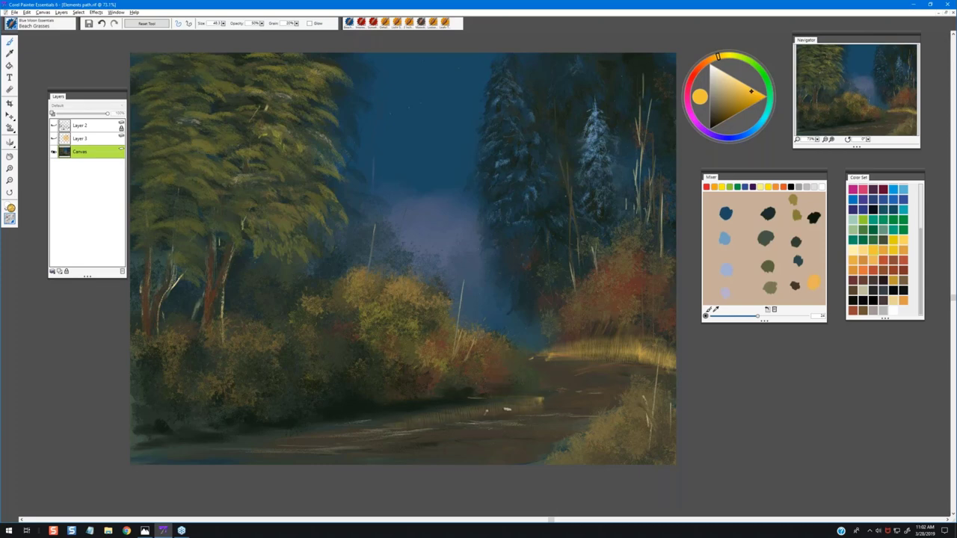
pyautogui.moveTo(511, 409); pyautogui.dragTo(390, 427)
# Undo all the golden grass strokes along the path
pyautogui.hotkey('ctrl', 'z')
pyautogui.hotkey('ctrl', 'z')
pyautogui.hotkey('ctrl', 'z')
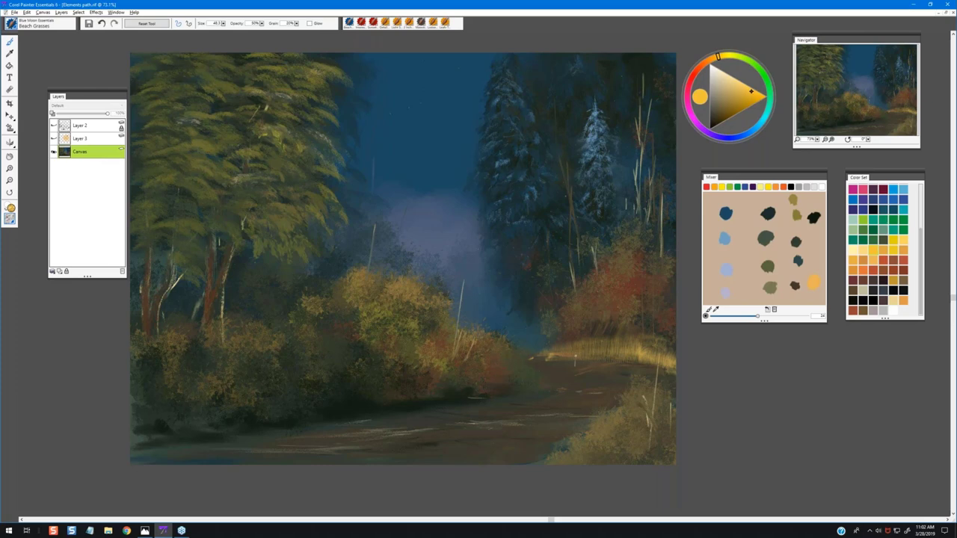
pyautogui.hotkey('ctrl', 'z')
pyautogui.hotkey('ctrl', 'z')
pyautogui.hotkey('ctrl', 'z')
pyautogui.hotkey('ctrl', 'z')
pyautogui.hotkey('ctrl', 'z')
pyautogui.hotkey('ctrl', 'z')
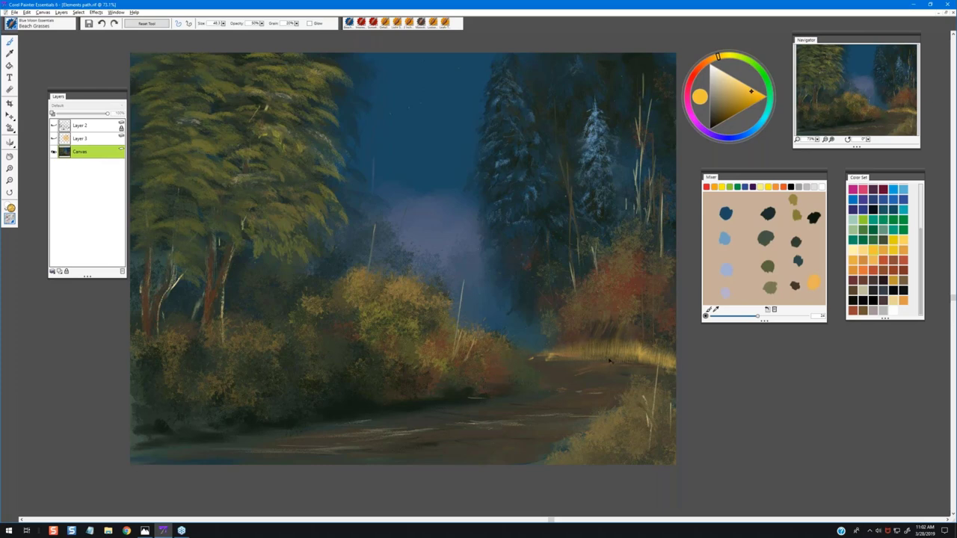
pyautogui.hotkey('ctrl', 'z')
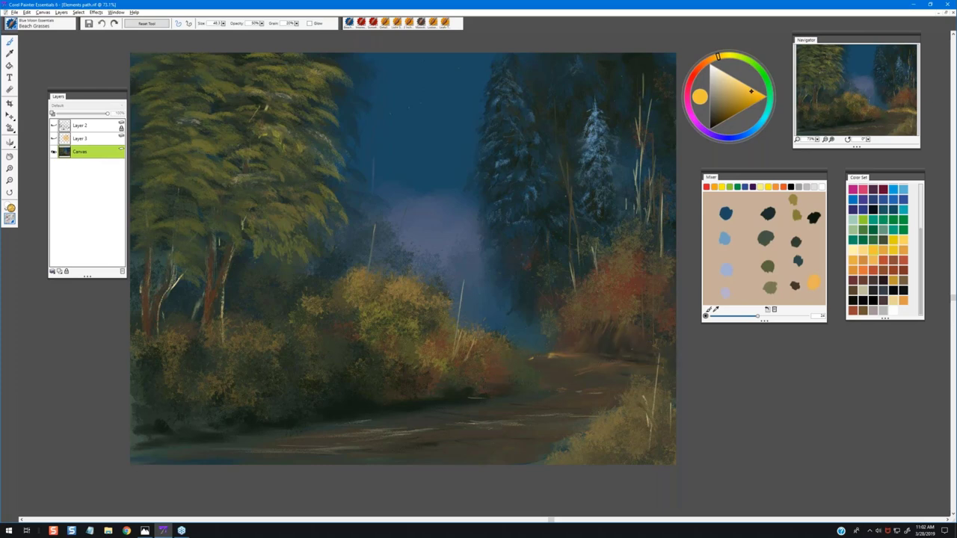
# Try curved rows of golden grass below the red bush and across the path, then undo them
pyautogui.moveTo(533, 359); pyautogui.dragTo(707, 359)
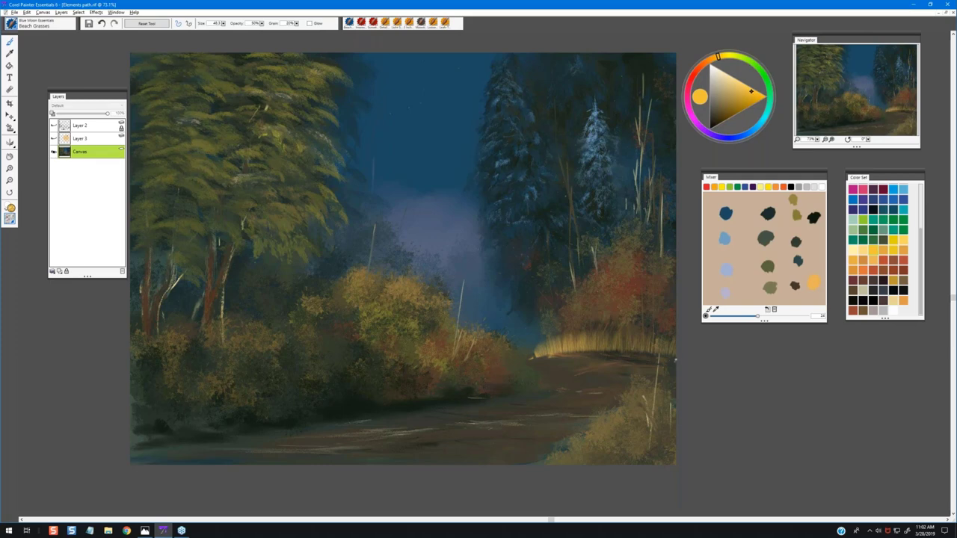
pyautogui.moveTo(677, 364)
pyautogui.mouseDown()
pyautogui.moveTo(631, 361)
pyautogui.moveTo(452, 390)
pyautogui.mouseUp()
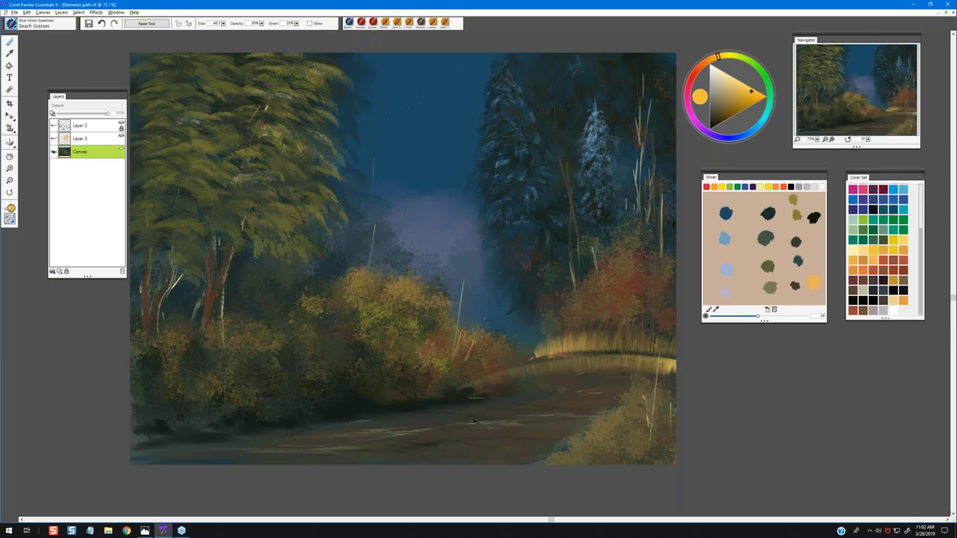
pyautogui.hotkey('ctrl', 'z')
pyautogui.hotkey('ctrl', 'z')
pyautogui.moveTo(565, 348)
pyautogui.mouseDown()
pyautogui.moveTo(661, 350)
pyautogui.moveTo(635, 355)
pyautogui.moveTo(669, 359)
pyautogui.moveTo(571, 353)
pyautogui.mouseUp()
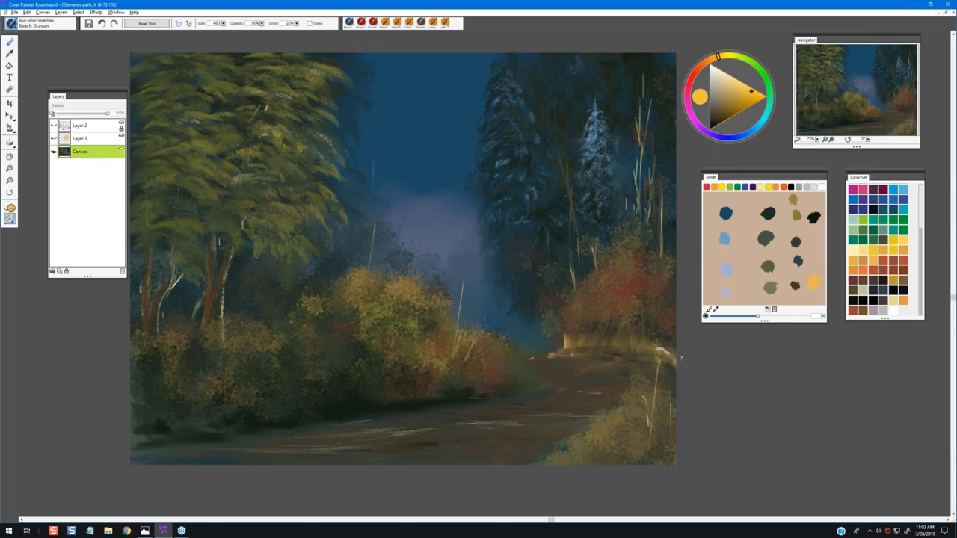
pyautogui.hotkey('ctrl', 'z')
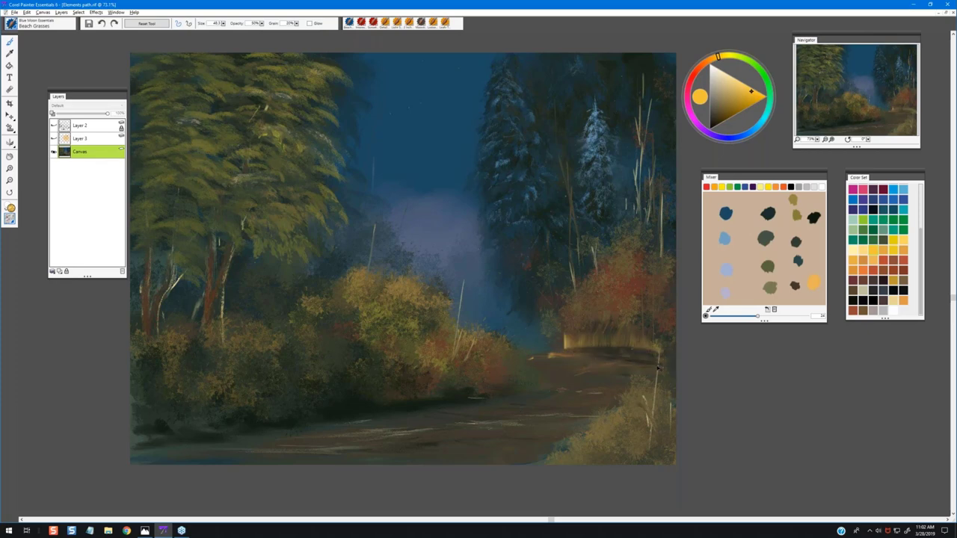
pyautogui.hotkey('ctrl', 'z')
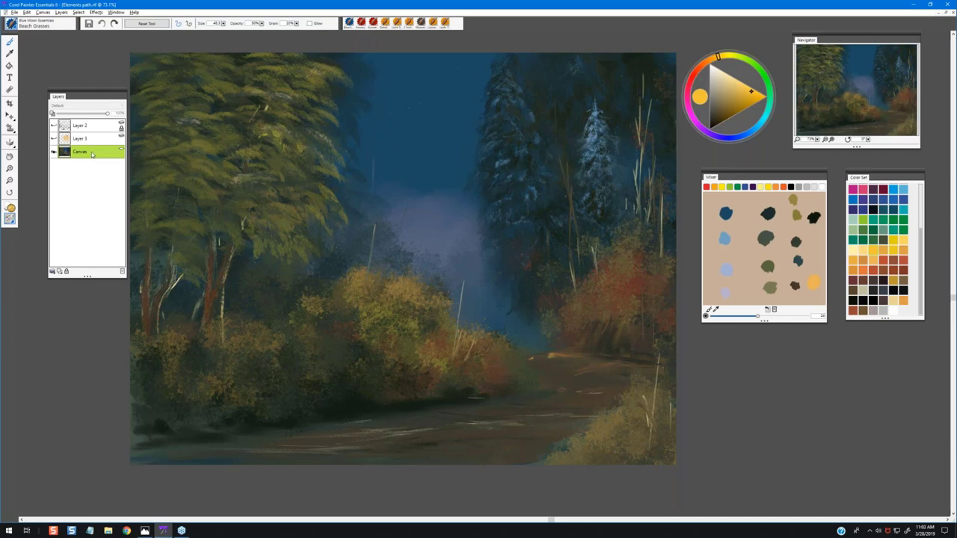
# Sample dark olive and brown tones from the bushes and path and paint muted grass along the path edge between the bushes
pyautogui.keyDown('alt'); pyautogui.click(423, 394); pyautogui.keyUp('alt')
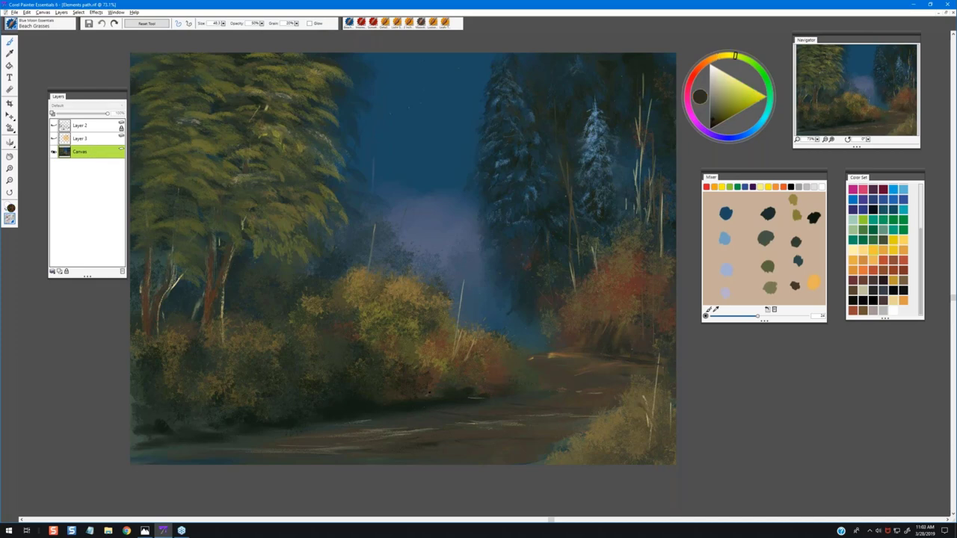
pyautogui.keyDown('alt'); pyautogui.click(466, 391); pyautogui.keyUp('alt')
pyautogui.keyDown('alt'); pyautogui.click(497, 377); pyautogui.keyUp('alt')
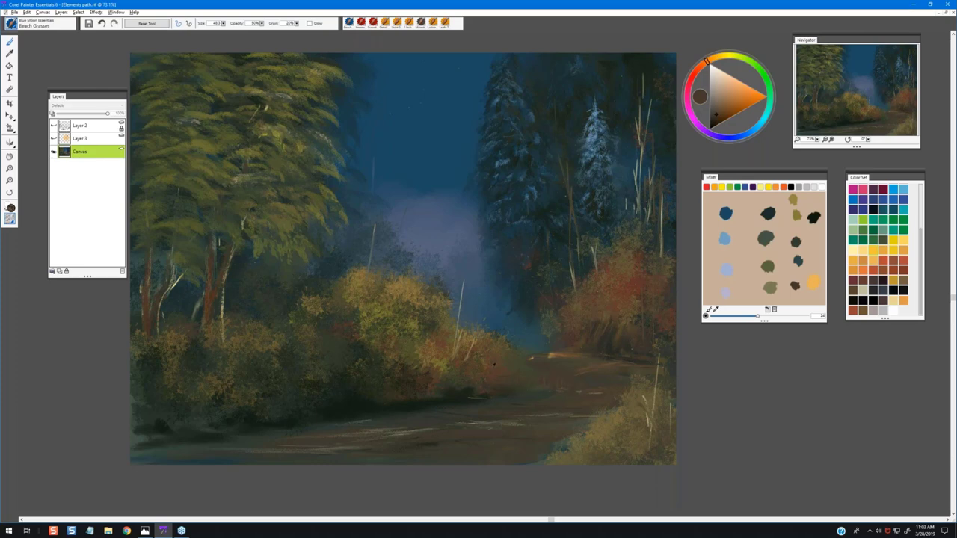
pyautogui.keyDown('alt'); pyautogui.click(555, 386); pyautogui.keyUp('alt')
pyautogui.keyDown('alt'); pyautogui.click(441, 369); pyautogui.keyUp('alt')
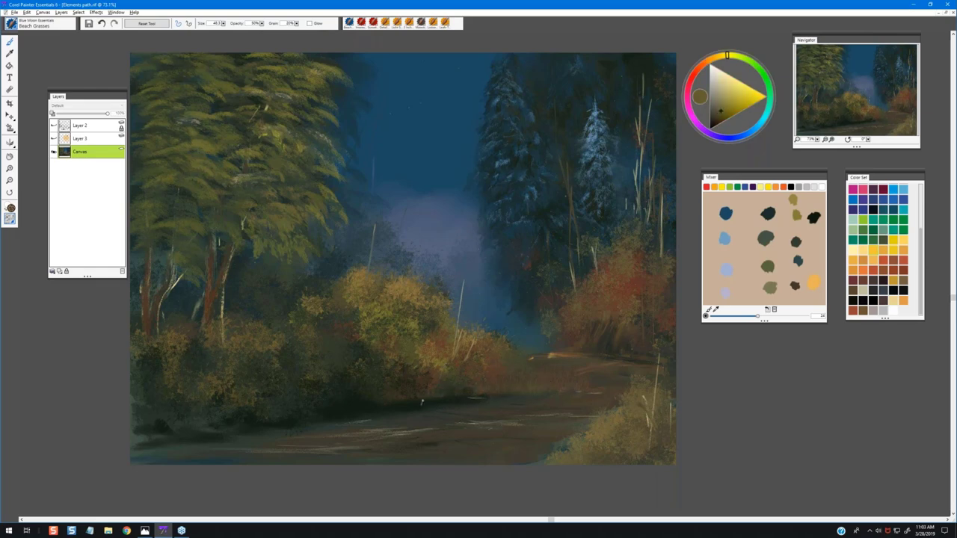
pyautogui.keyDown('alt'); pyautogui.click(433, 384); pyautogui.keyUp('alt')
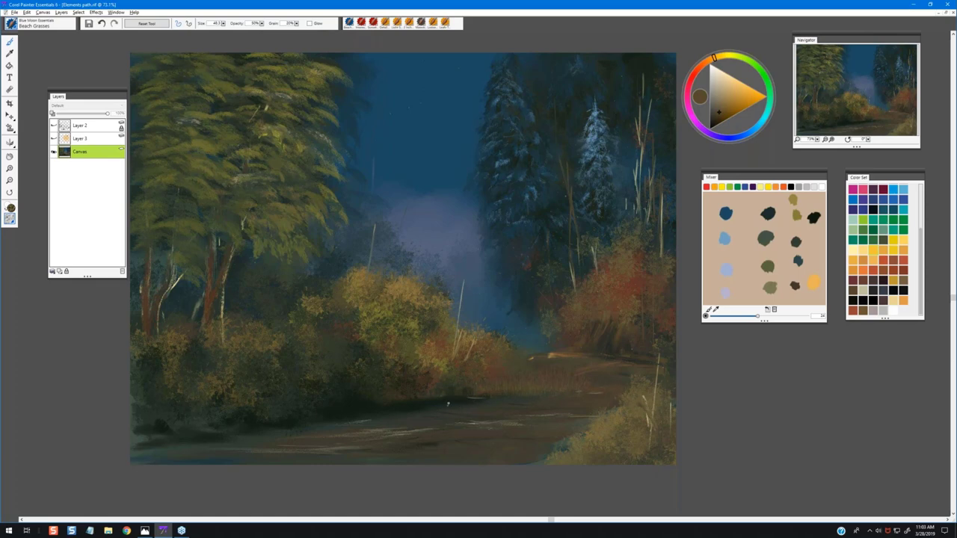
pyautogui.keyDown('alt'); pyautogui.click(443, 383); pyautogui.keyUp('alt')
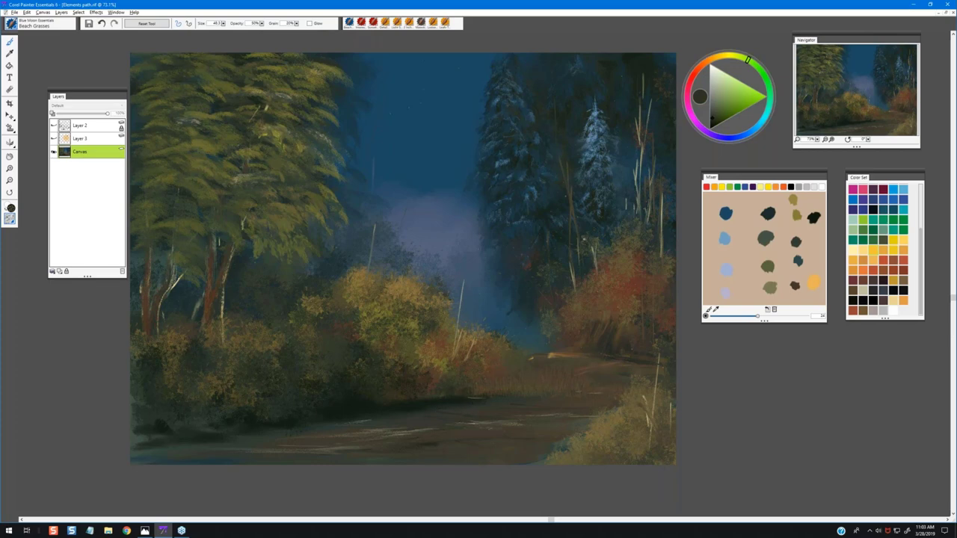
# Sample a golden ochre from the yellow bush and paint grass along the path edge beneath it, undoing the last stroke
pyautogui.scroll(1, 508, 258)
pyautogui.scroll(2, 508, 259)
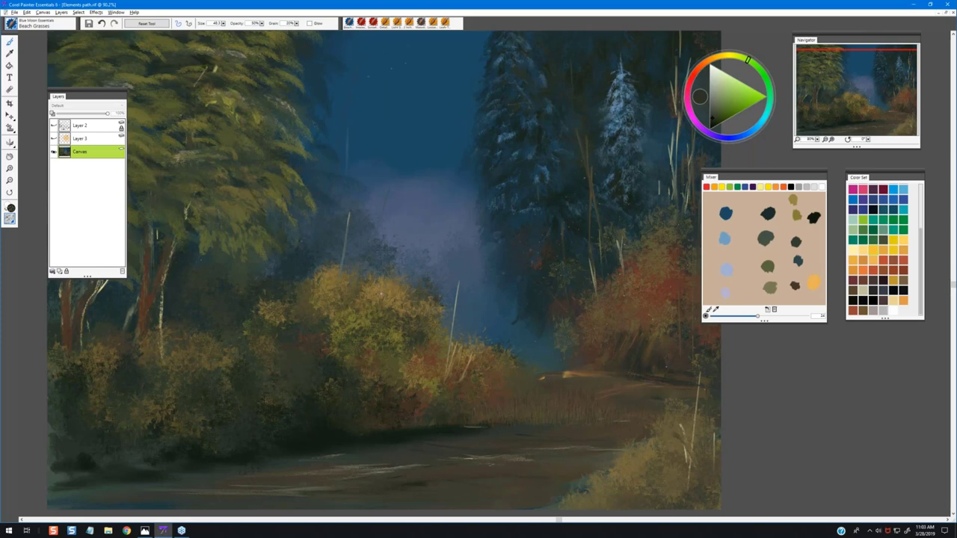
pyautogui.press('super')
pyautogui.keyDown('alt'); pyautogui.click(390, 290); pyautogui.keyUp('alt')
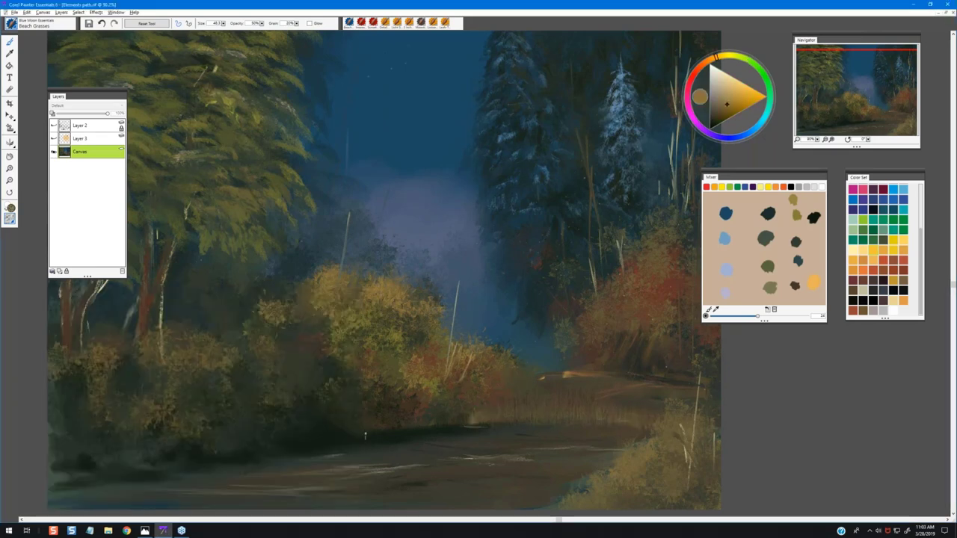
pyautogui.moveTo(491, 438)
pyautogui.mouseDown()
pyautogui.moveTo(319, 437)
pyautogui.moveTo(577, 436)
pyautogui.moveTo(310, 451)
pyautogui.moveTo(349, 439)
pyautogui.moveTo(447, 450)
pyautogui.moveTo(391, 434)
pyautogui.moveTo(547, 439)
pyautogui.moveTo(336, 429)
pyautogui.mouseUp()
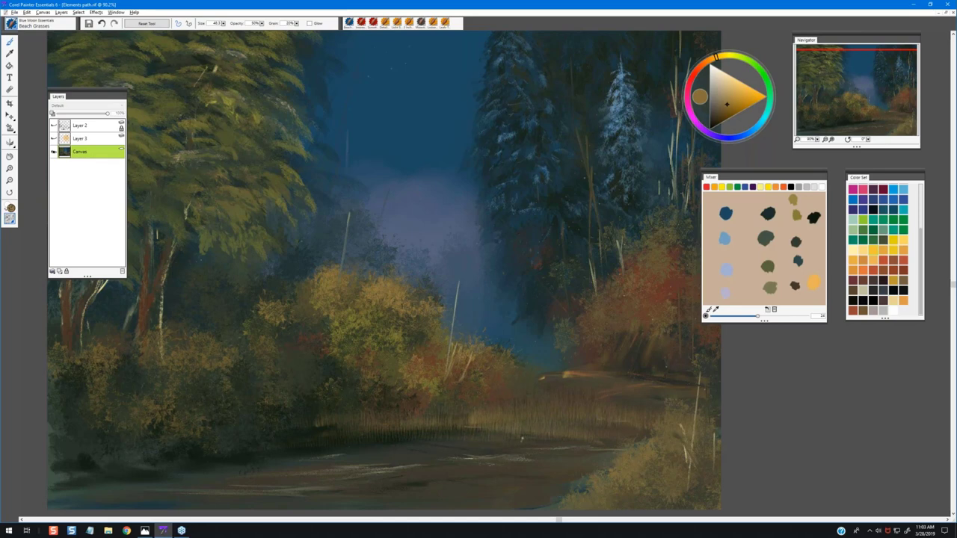
pyautogui.moveTo(435, 421); pyautogui.dragTo(453, 429)
pyautogui.hotkey('ctrl', 'z')
# Extend the ochre grass along the shadowed base of the bushes toward the large firs and build up its density
pyautogui.moveTo(299, 429); pyautogui.dragTo(341, 429)
pyautogui.moveTo(222, 446)
pyautogui.mouseDown()
pyautogui.moveTo(283, 449)
pyautogui.moveTo(390, 429)
pyautogui.moveTo(317, 446)
pyautogui.mouseUp()
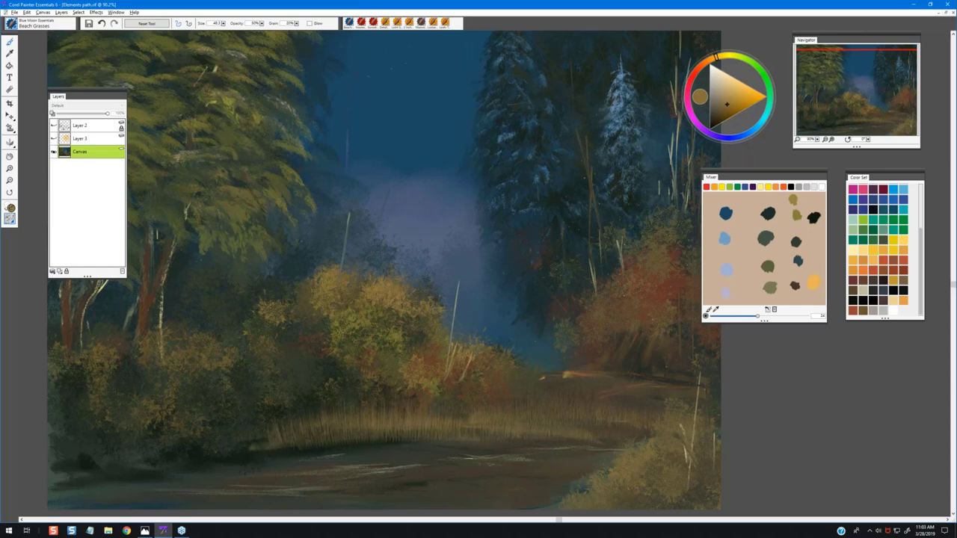
pyautogui.moveTo(148, 459); pyautogui.dragTo(384, 435)
pyautogui.moveTo(199, 459); pyautogui.dragTo(423, 444)
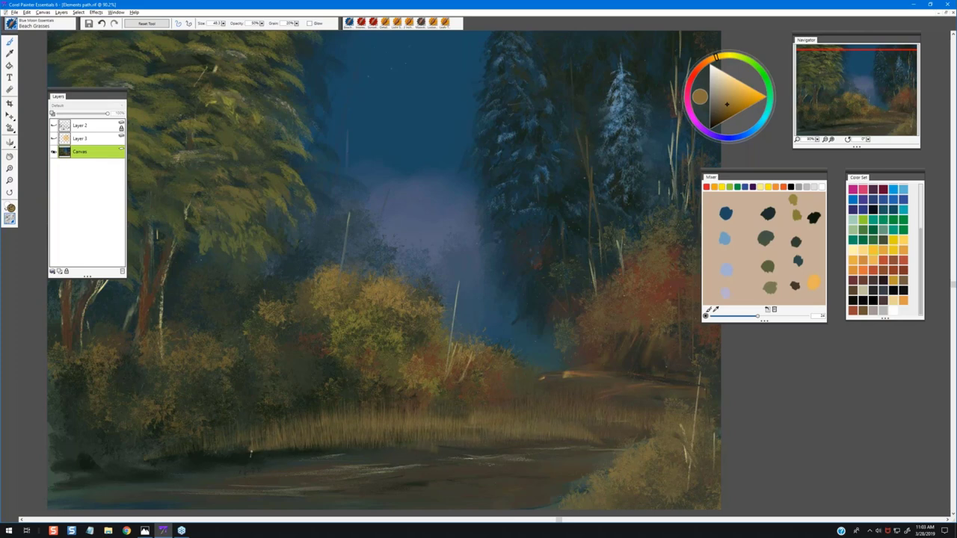
pyautogui.moveTo(212, 452); pyautogui.dragTo(336, 451)
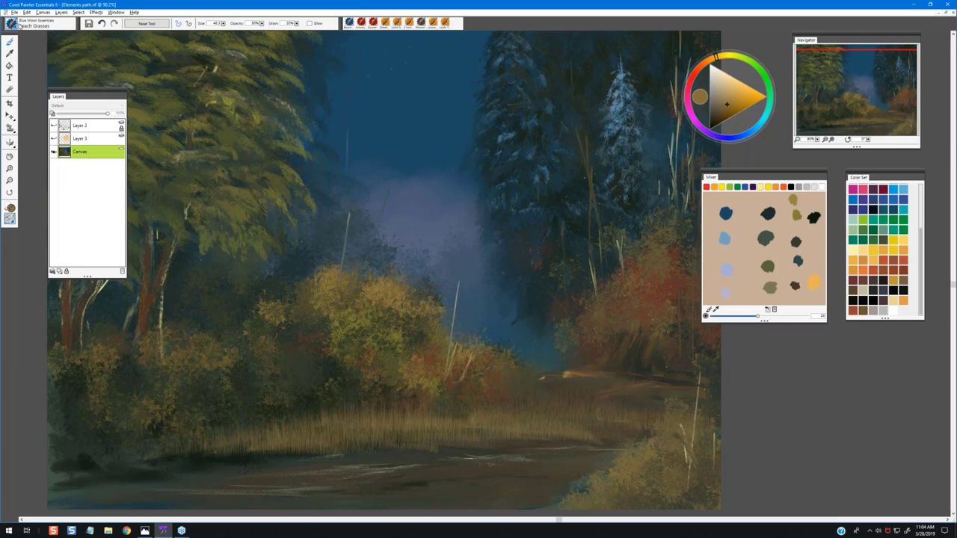
# With the Moon Glow brush and a pale cream colour, paint a glowing moon in the open sky on a new layer
pyautogui.click(18, 26)
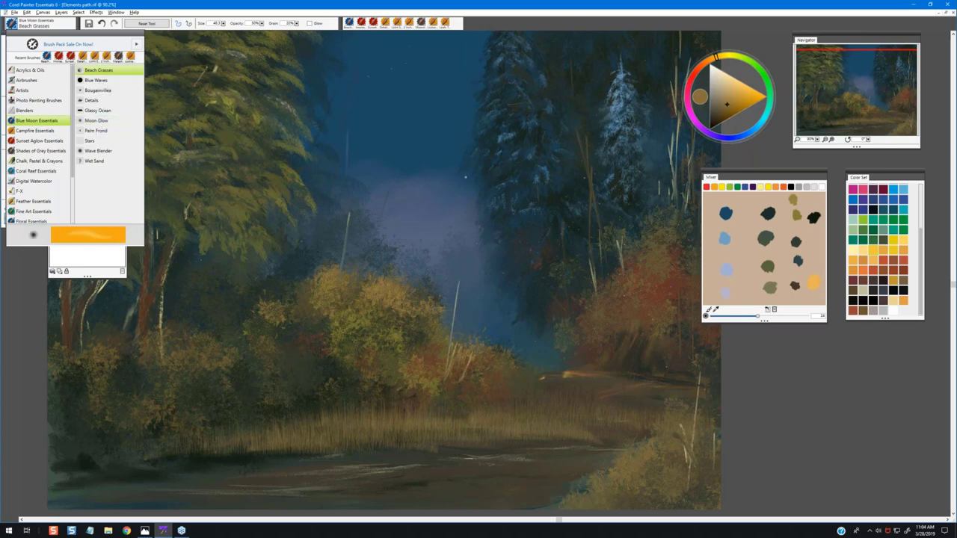
pyautogui.click(96, 120)
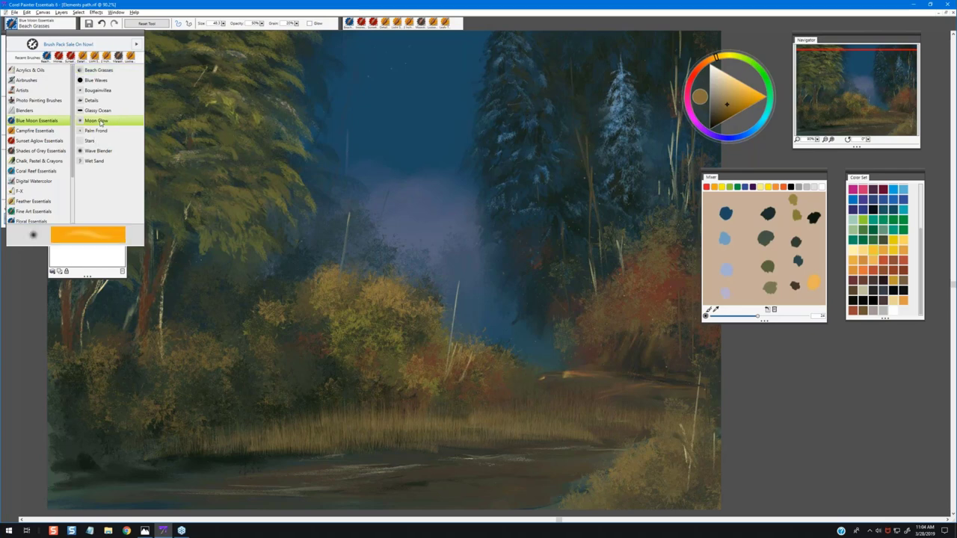
pyautogui.moveTo(725, 97); pyautogui.dragTo(722, 78)
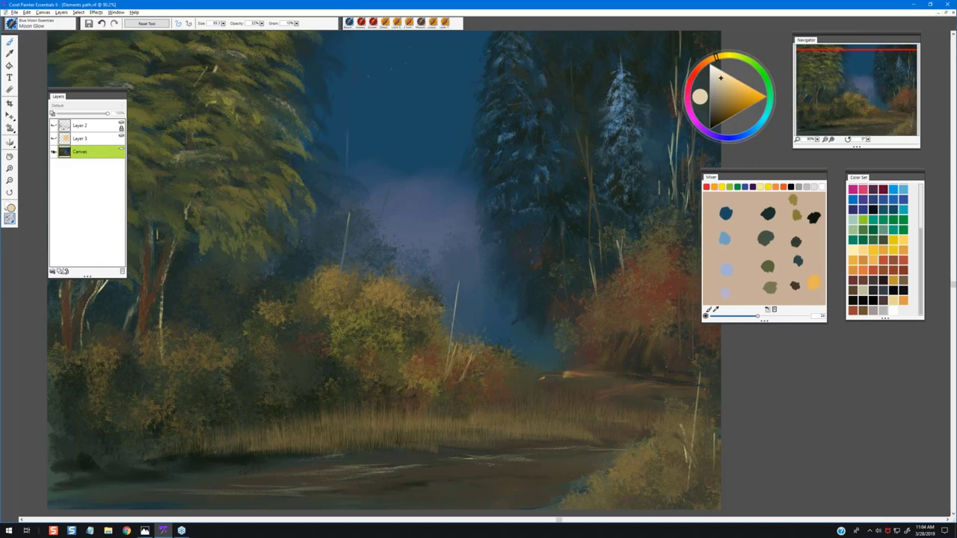
pyautogui.click(62, 272)
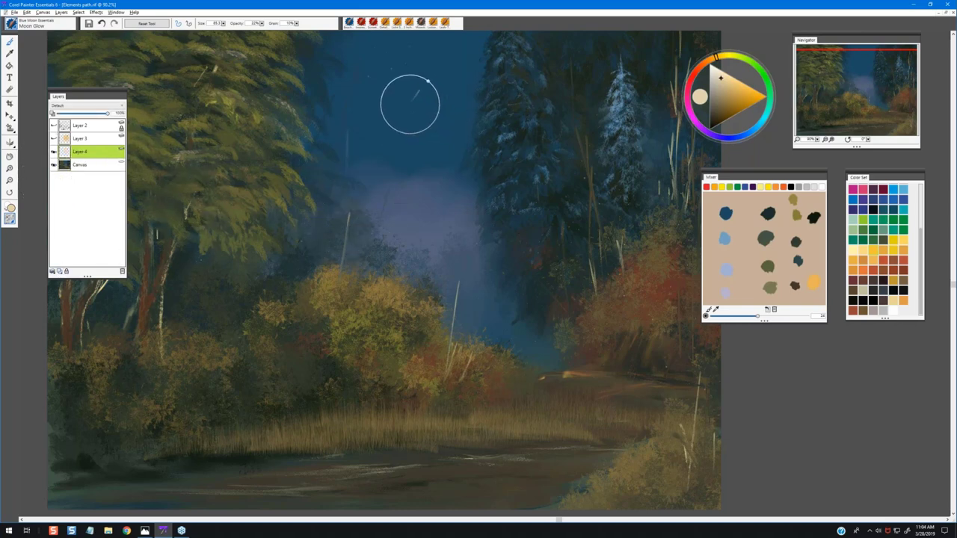
pyautogui.moveTo(417, 97); pyautogui.dragTo(418, 94)
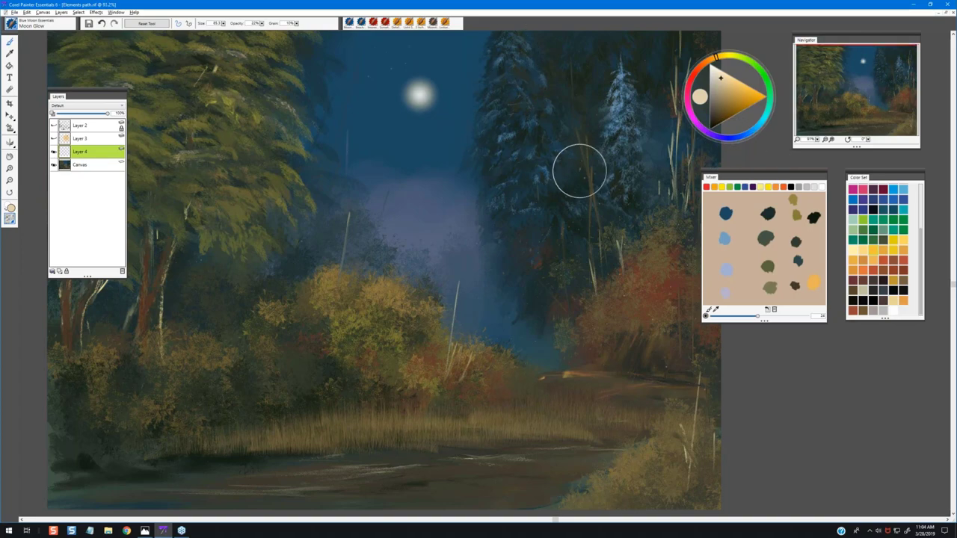
# Scatter small stars across the upper sky above the moon using the Stars brush from Blue Moon Essentials, undoing an unwanted mark
pyautogui.hotkey('ctrl', '0')
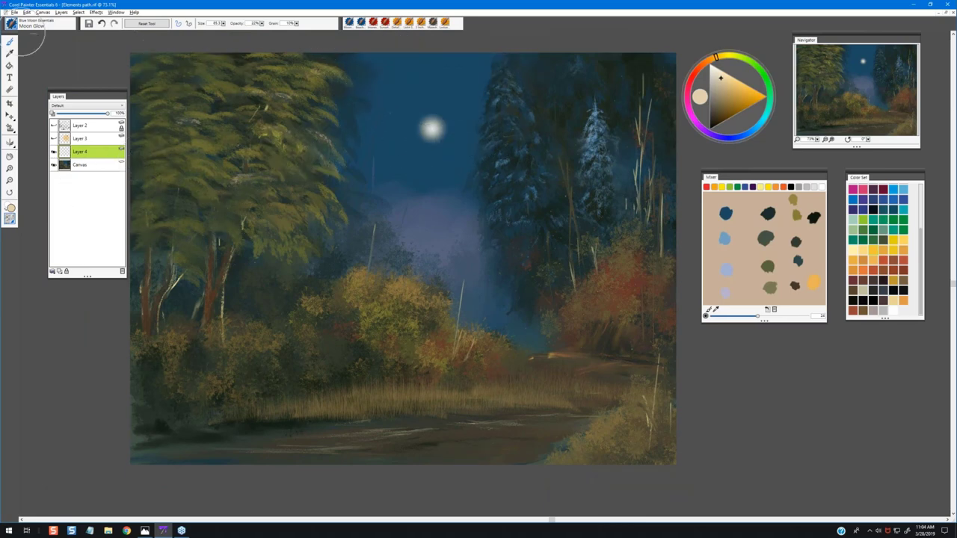
pyautogui.click(11, 23)
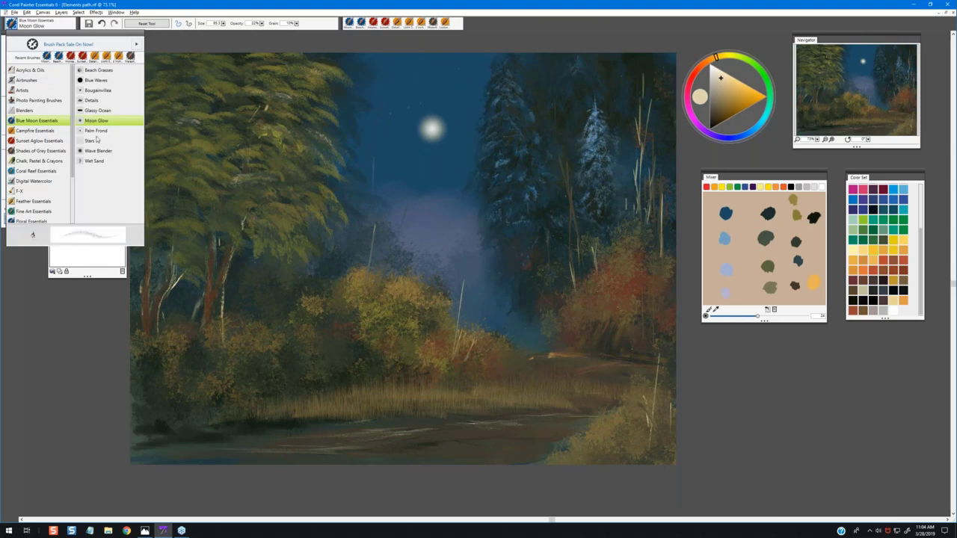
pyautogui.click(93, 141)
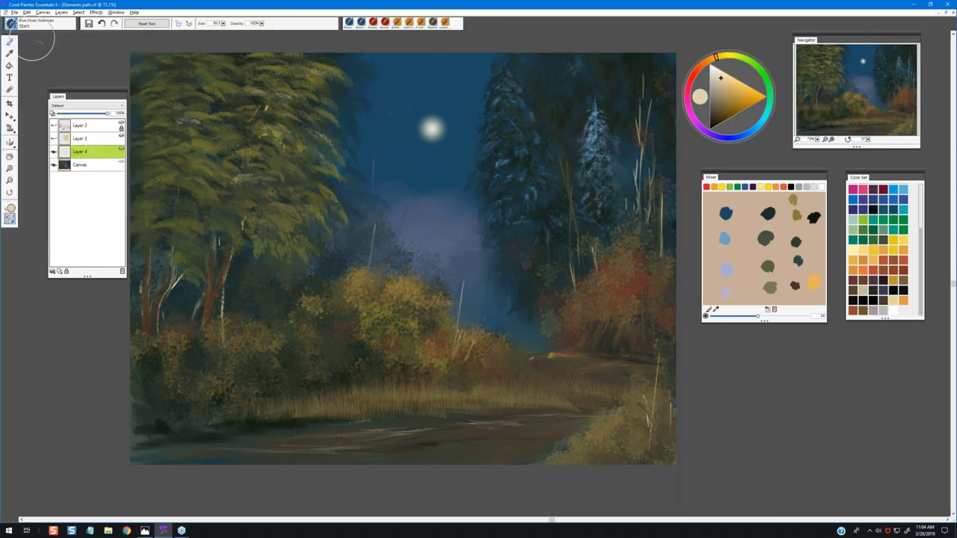
pyautogui.click(402, 75)
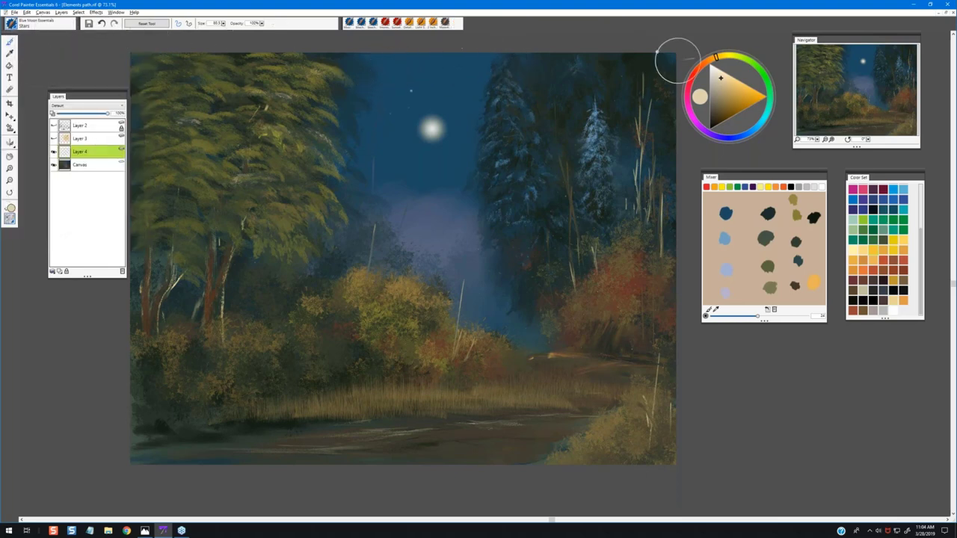
pyautogui.click(431, 62)
pyautogui.click(378, 74)
pyautogui.click(420, 67)
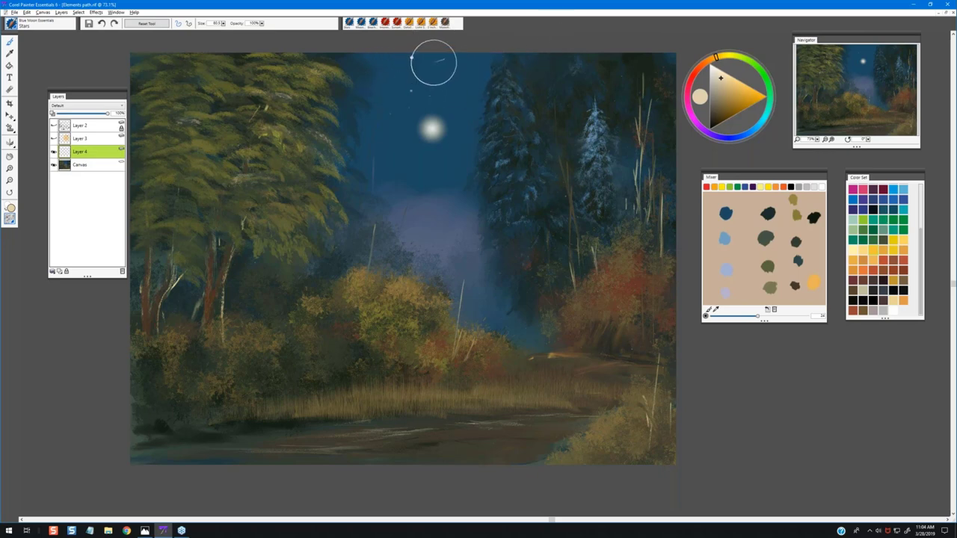
pyautogui.hotkey('ctrl', 'z')
pyautogui.moveTo(413, 74); pyautogui.dragTo(423, 68)
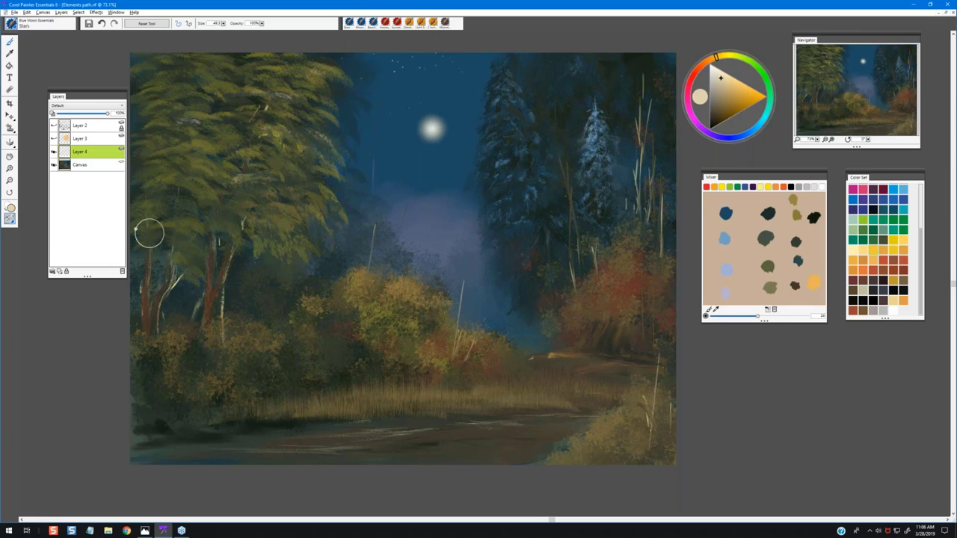
# Choose the Distant Clouds brush from Sunset Aglow Essentials and try a cream stroke over the large tree, then undo it
pyautogui.click(11, 23)
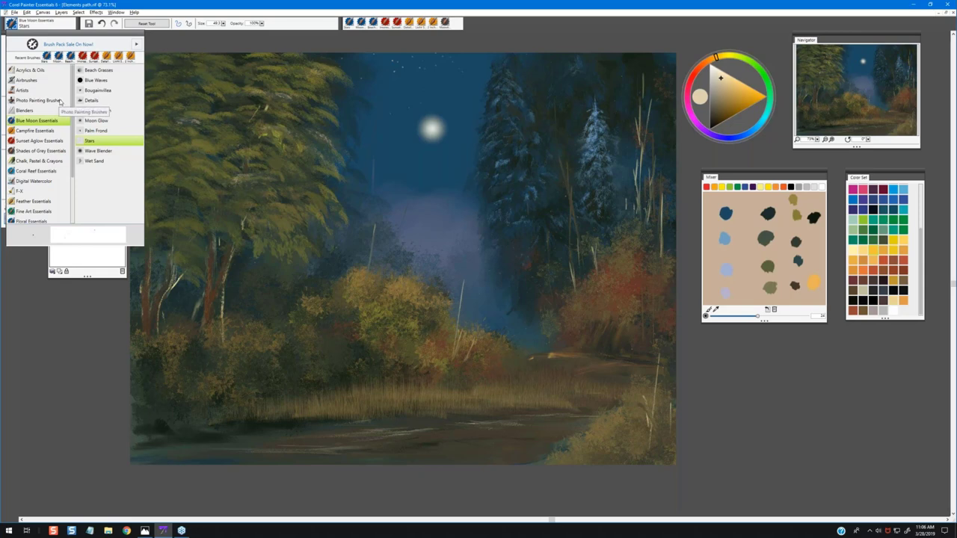
pyautogui.click(35, 141)
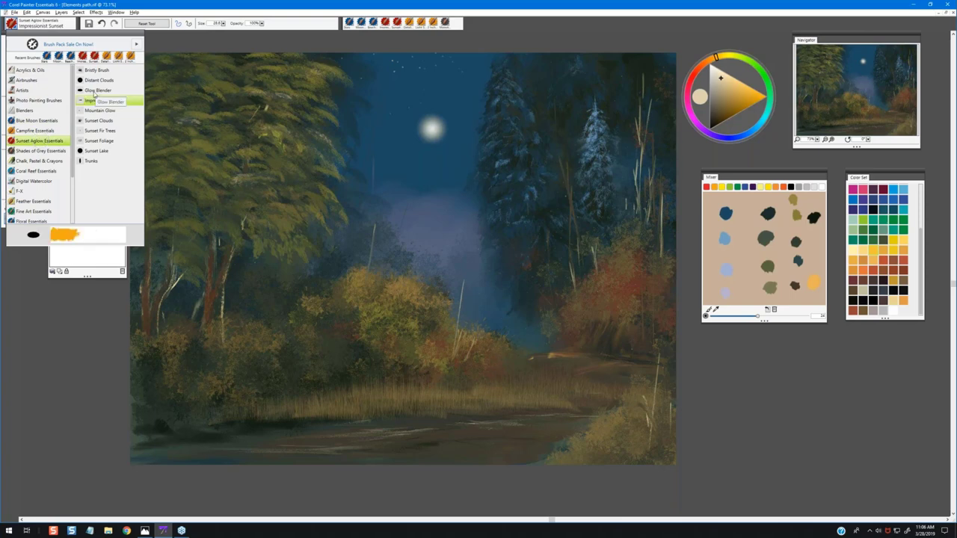
pyautogui.click(95, 81)
pyautogui.moveTo(254, 130); pyautogui.dragTo(274, 142)
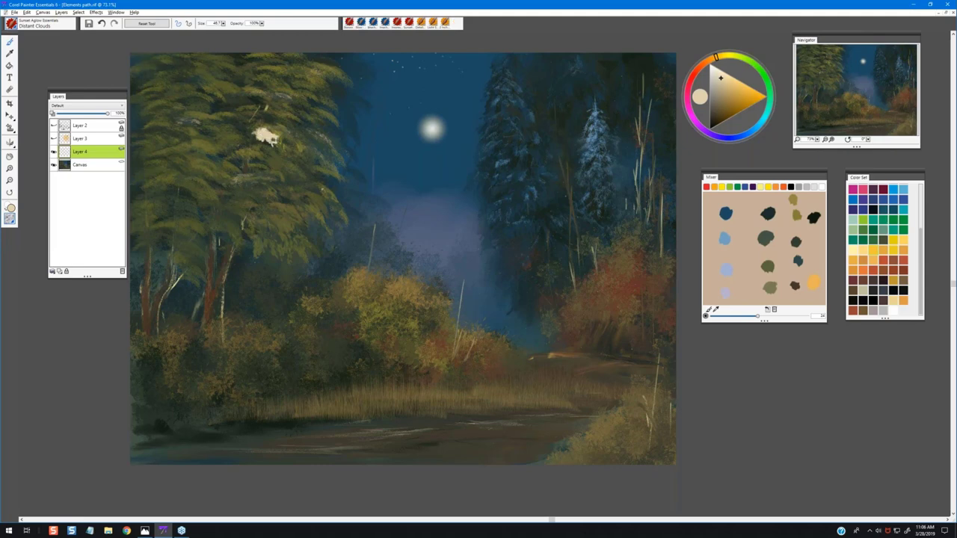
pyautogui.hotkey('ctrl', 'z')
# Sample the violet haze colour and paint puffy clouds along its upper edge below the moon, undoing the last strokes
pyautogui.keyDown('alt'); pyautogui.click(435, 208); pyautogui.keyUp('alt')
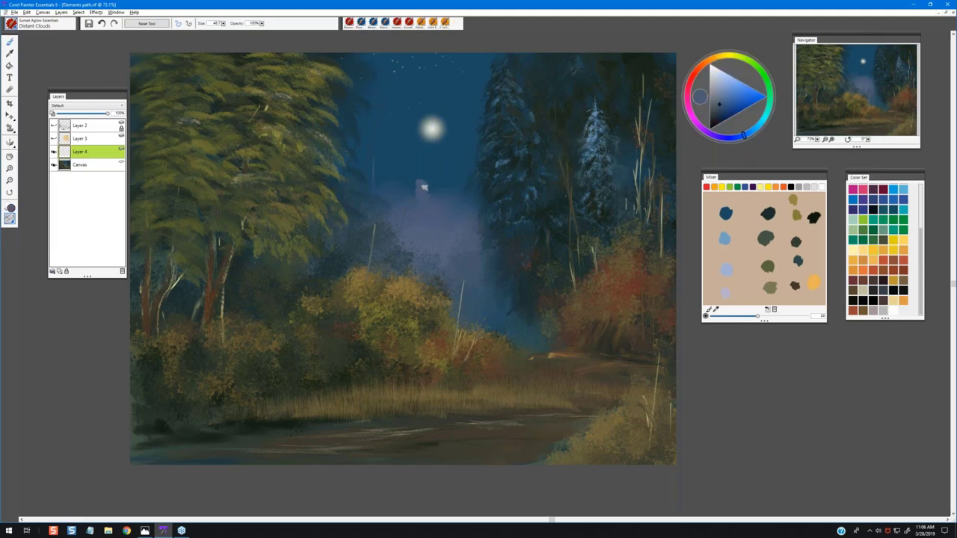
pyautogui.moveTo(419, 192)
pyautogui.mouseDown()
pyautogui.moveTo(442, 197)
pyautogui.moveTo(406, 201)
pyautogui.moveTo(437, 187)
pyautogui.moveTo(436, 177)
pyautogui.moveTo(460, 195)
pyautogui.moveTo(401, 196)
pyautogui.moveTo(421, 207)
pyautogui.moveTo(381, 193)
pyautogui.mouseUp()
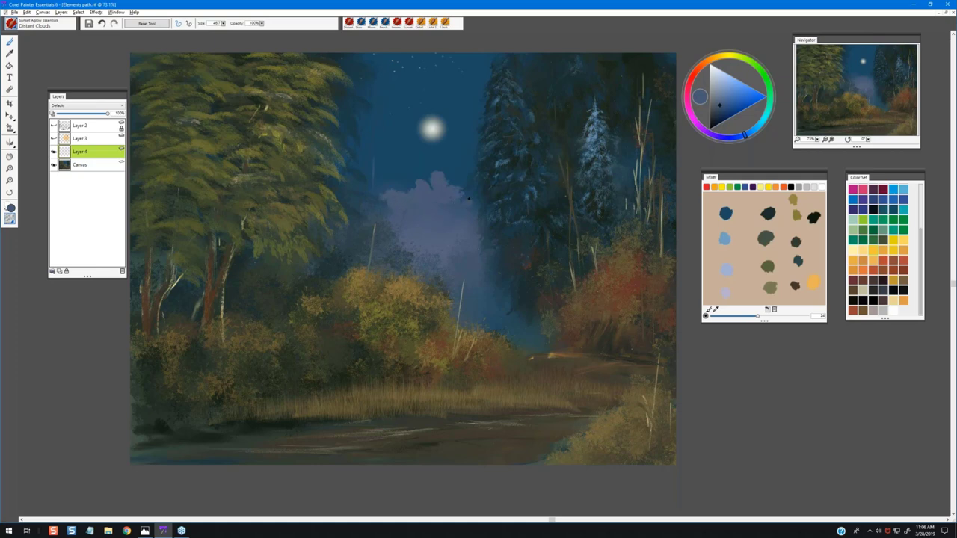
pyautogui.keyDown('alt'); pyautogui.click(443, 197); pyautogui.keyUp('alt')
pyautogui.moveTo(457, 197); pyautogui.dragTo(477, 193)
pyautogui.hotkey('ctrl', 'z')
pyautogui.hotkey('ctrl', 'z')
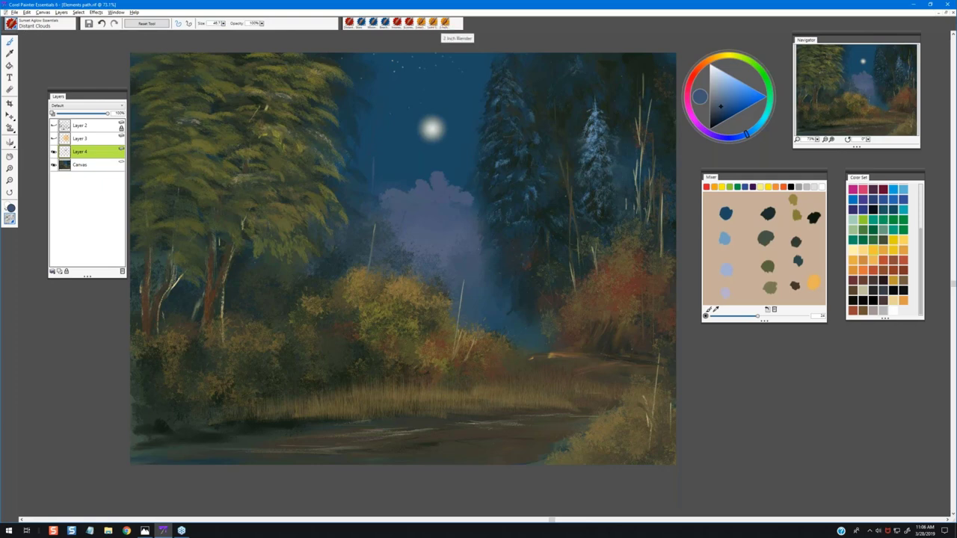
# Drop Layer 4 onto the canvas and soften the violet cloud into the haze with the 2 Inch Blender
pyautogui.click(445, 23)
pyautogui.click(52, 271)
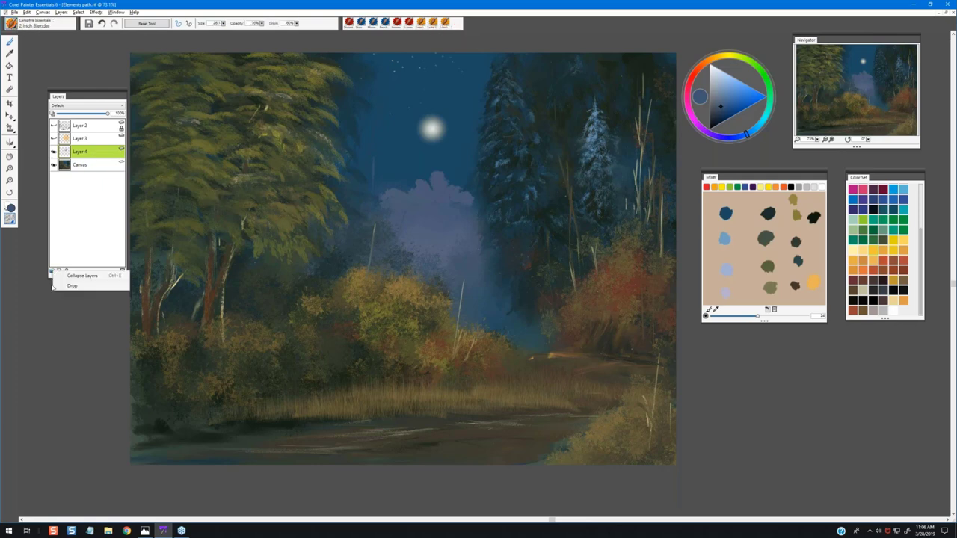
pyautogui.click(72, 286)
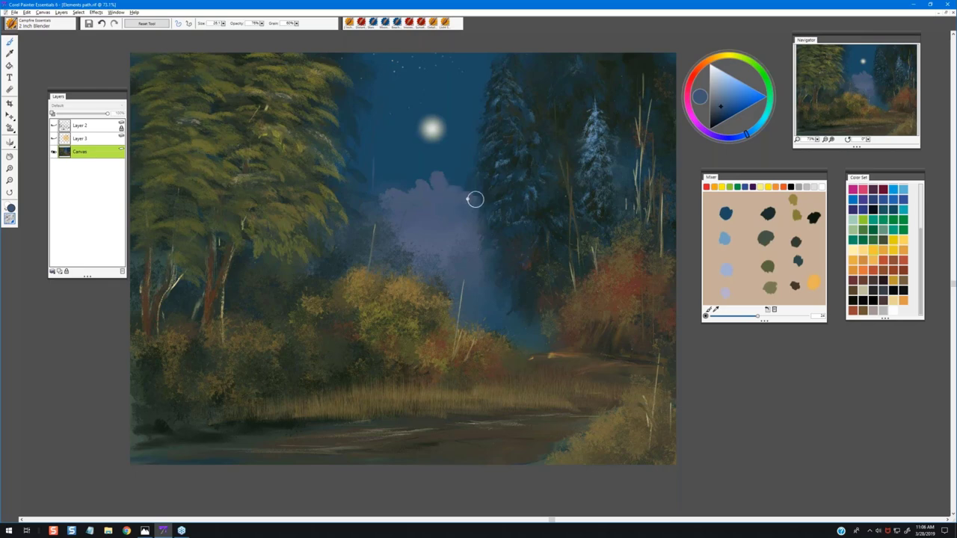
pyautogui.moveTo(403, 194)
pyautogui.mouseDown()
pyautogui.moveTo(383, 211)
pyautogui.moveTo(364, 206)
pyautogui.moveTo(440, 191)
pyautogui.moveTo(469, 237)
pyautogui.mouseUp()
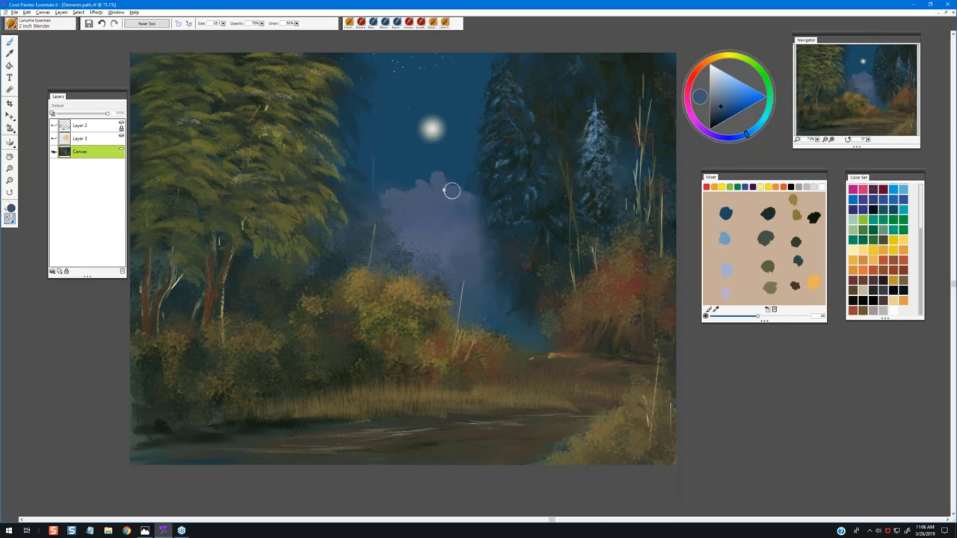